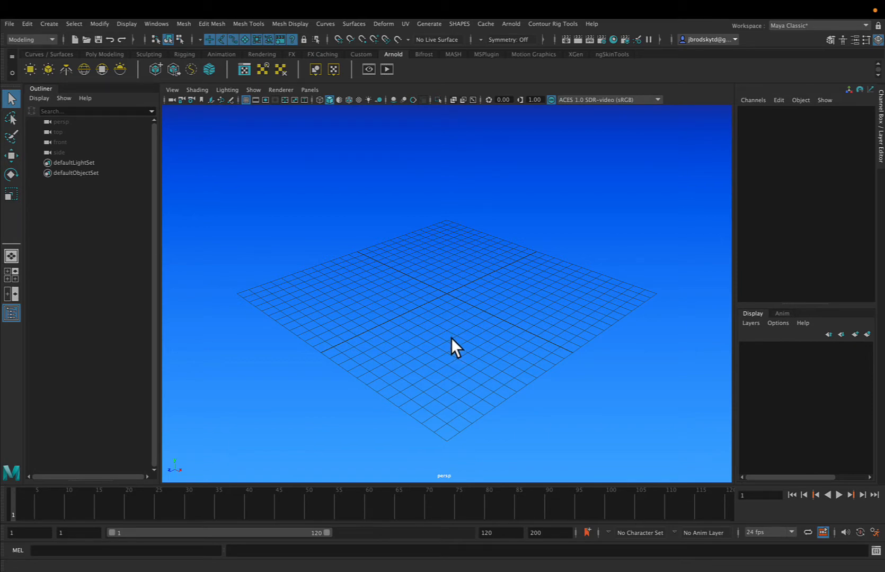
{"action": "left_click_drag", "start_coordinate": [430, 322], "coordinate": [397, 303], "text": "alt"}
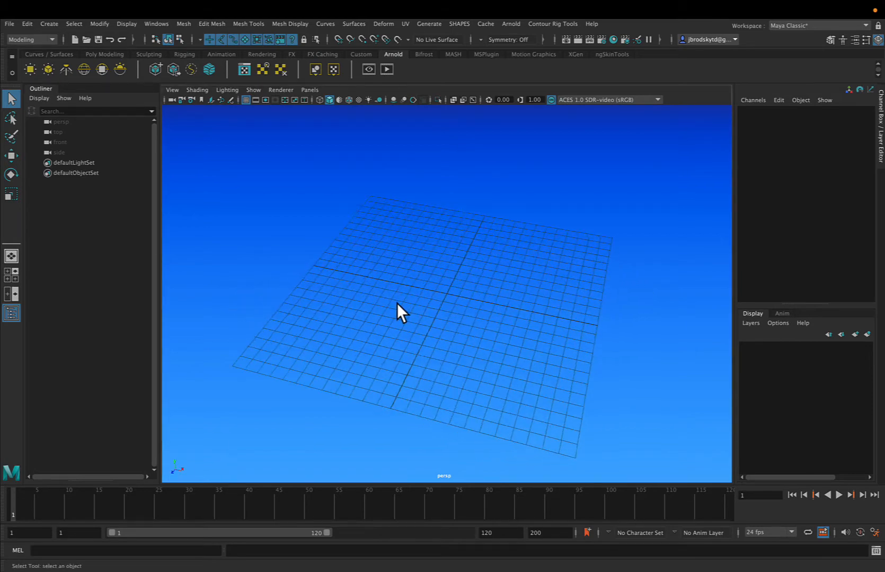
{"action": "scroll", "coordinate": [399, 307], "scroll_direction": "up", "scroll_amount": 5}
{"action": "scroll", "coordinate": [397, 307], "scroll_direction": "down", "scroll_amount": 3}
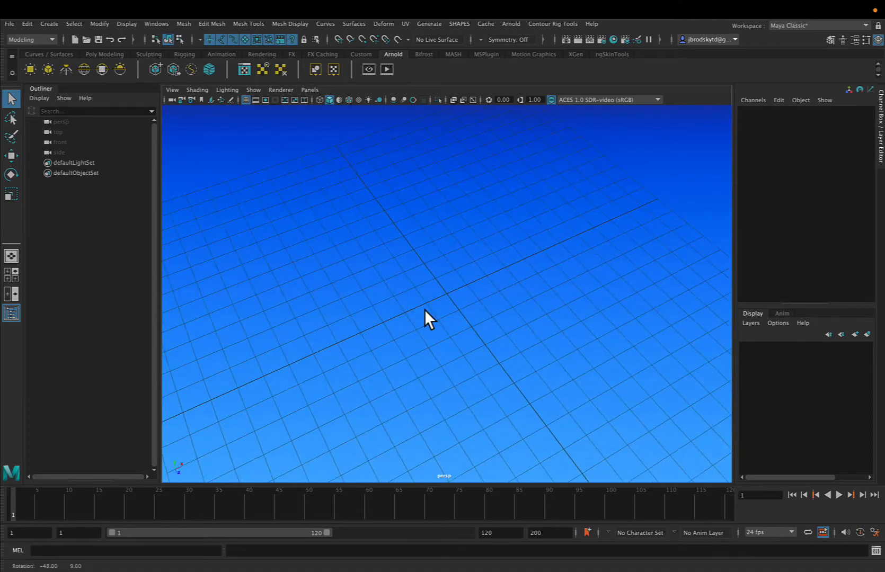
{"action": "middle_click_drag", "start_coordinate": [427, 318], "coordinate": [424, 291], "text": "alt"}
{"action": "left_click_drag", "start_coordinate": [425, 291], "coordinate": [415, 351], "text": "alt"}
{"action": "scroll", "coordinate": [414, 349], "scroll_direction": "up", "scroll_amount": 3}
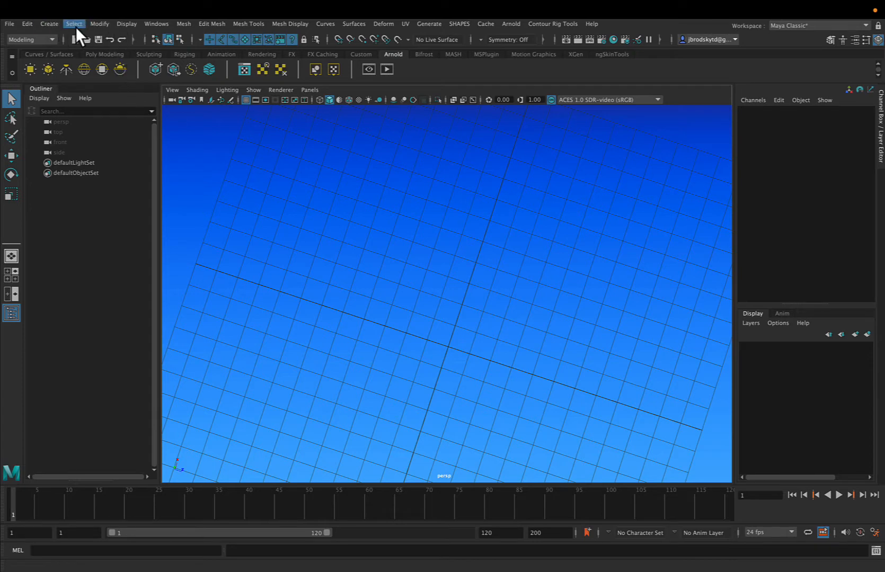
Create a polygon torus at the centre of the grid
{"action": "left_click", "coordinate": [51, 27]}
{"action": "mouse_move", "coordinate": [74, 60]}
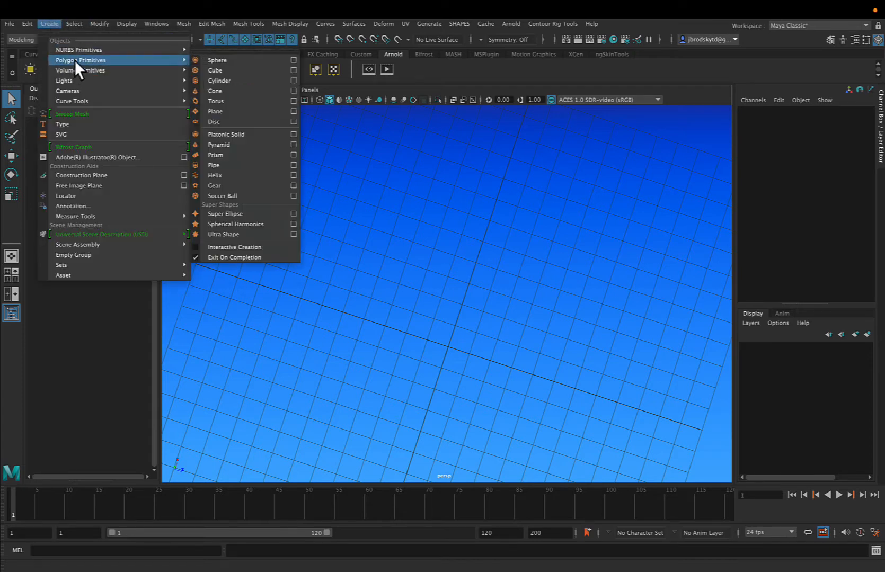
{"action": "left_click", "coordinate": [237, 101]}
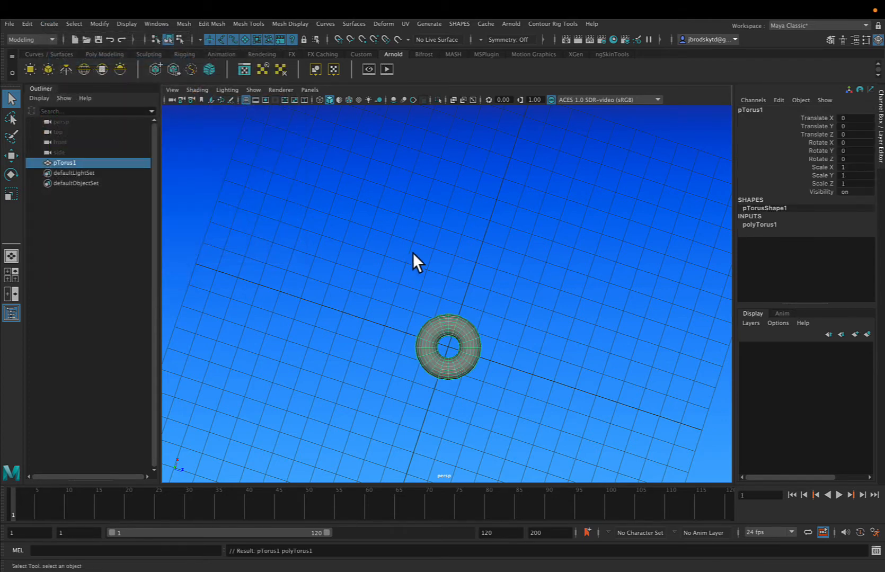
{"action": "scroll", "coordinate": [443, 262], "scroll_direction": "up", "scroll_amount": 3}
{"action": "left_click_drag", "start_coordinate": [442, 265], "coordinate": [497, 214], "text": "alt"}
{"action": "scroll", "coordinate": [497, 215], "scroll_direction": "up", "scroll_amount": 5}
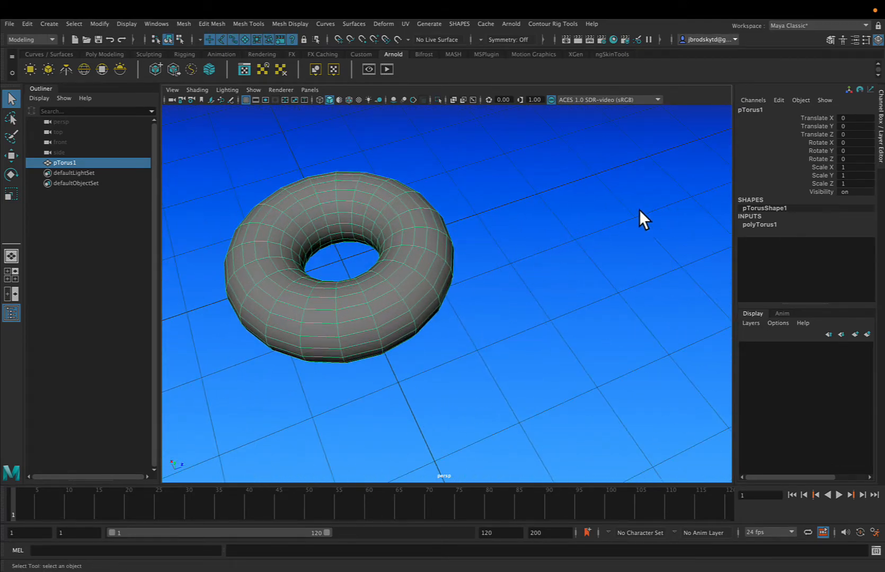
Set the torus's Subdivisions Axis to 16
{"action": "left_click", "coordinate": [755, 226]}
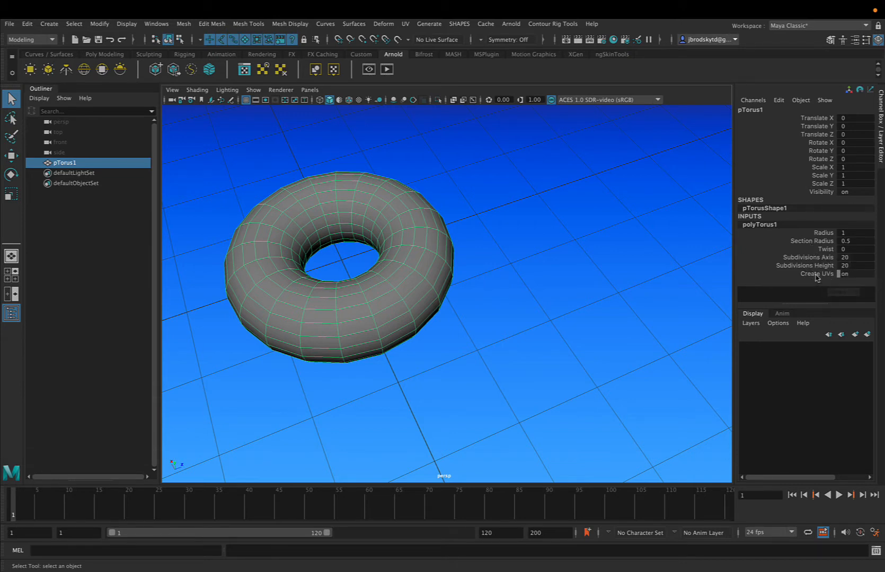
{"action": "left_click", "coordinate": [818, 258]}
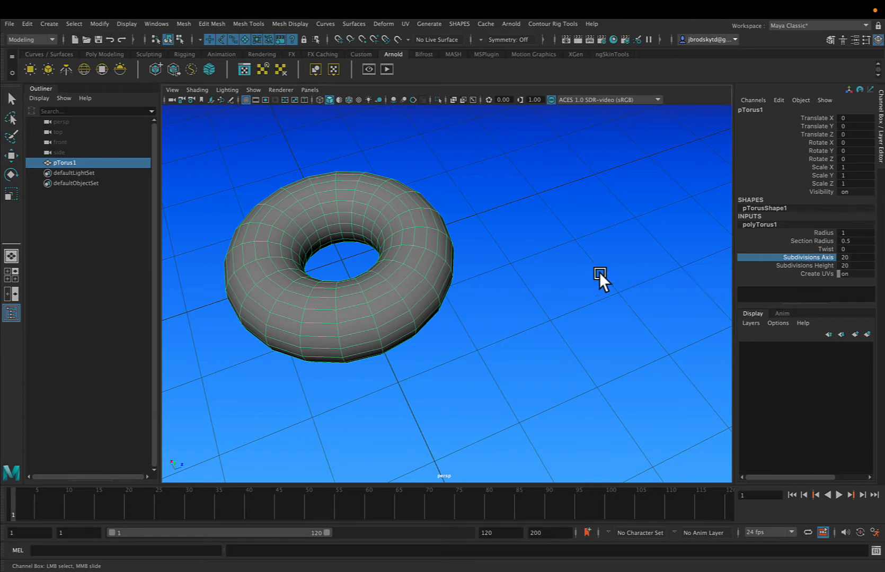
{"action": "middle_click_drag", "start_coordinate": [600, 272], "coordinate": [578, 273]}
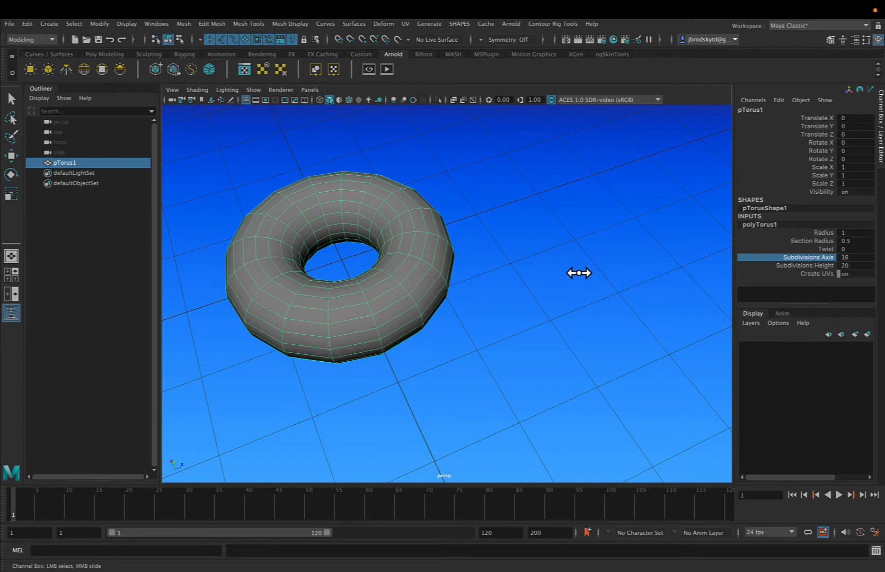
{"action": "left_click_drag", "start_coordinate": [573, 269], "coordinate": [567, 277], "text": "alt"}
{"action": "middle_click_drag", "start_coordinate": [555, 272], "coordinate": [597, 425], "text": "alt"}
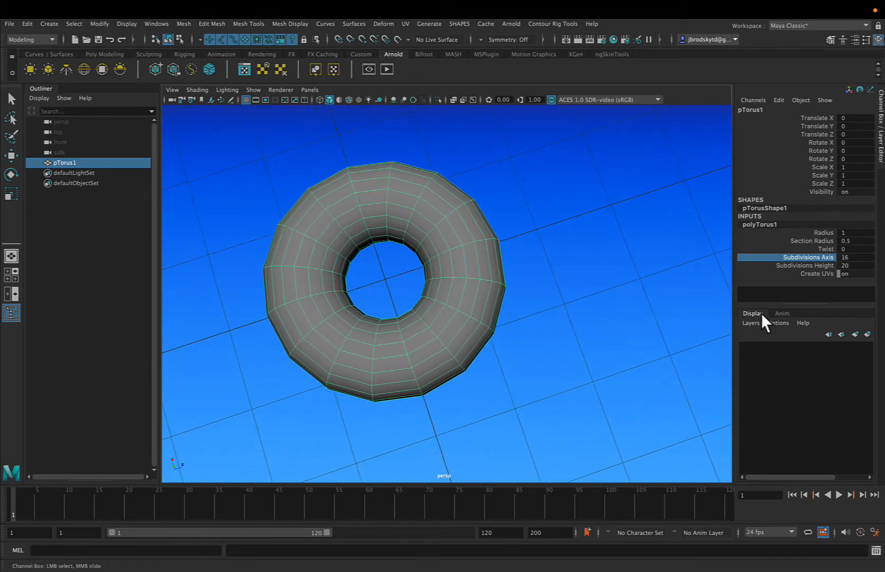
Reduce the torus's Subdivisions Height to 6
{"action": "left_click", "coordinate": [809, 266]}
{"action": "middle_click_drag", "start_coordinate": [644, 310], "coordinate": [592, 319]}
{"action": "left_click_drag", "start_coordinate": [589, 320], "coordinate": [592, 286], "text": "alt"}
{"action": "middle_click_drag", "start_coordinate": [592, 286], "coordinate": [598, 284]}
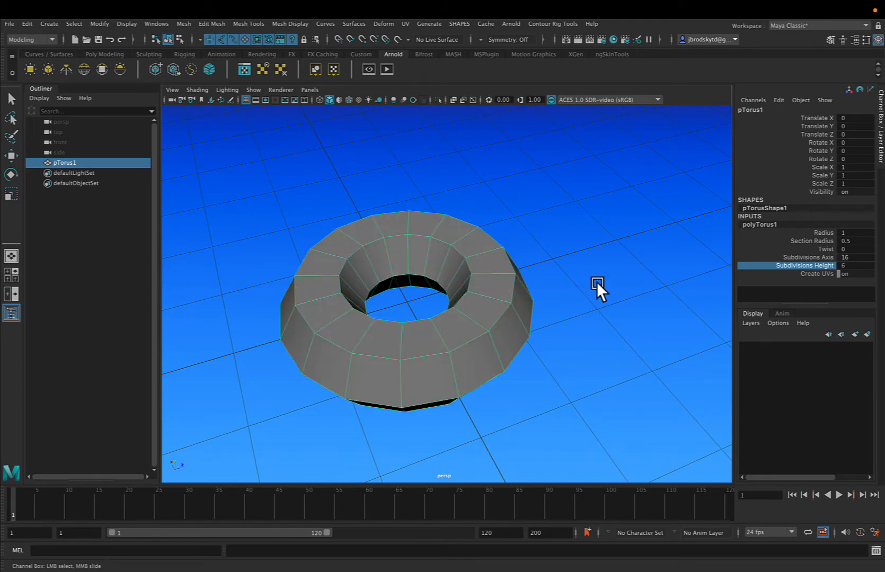
{"action": "left_click_drag", "start_coordinate": [597, 282], "coordinate": [583, 299], "text": "alt"}
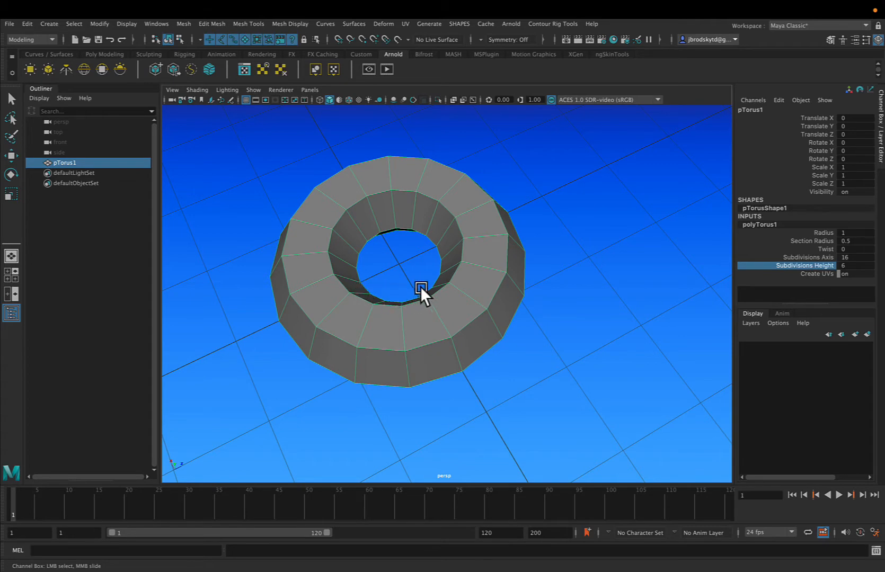
{"action": "mouse_move", "coordinate": [421, 286]}
{"action": "left_mouse_down", "text": "alt"}
{"action": "mouse_move", "coordinate": [413, 269]}
{"action": "mouse_move", "coordinate": [412, 279]}
{"action": "left_mouse_up", "text": "alt"}
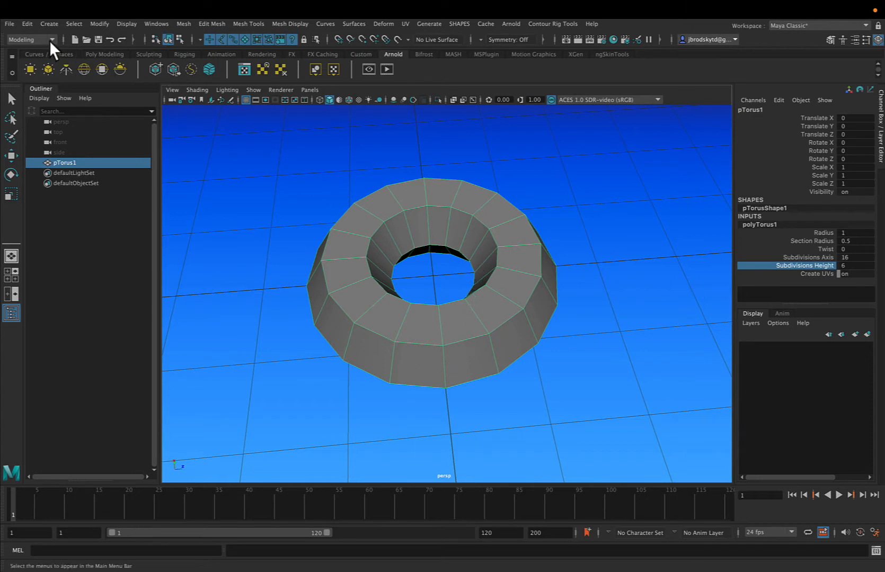
Delete the construction history of the torus
{"action": "left_click", "coordinate": [291, 175]}
{"action": "left_click", "coordinate": [367, 242]}
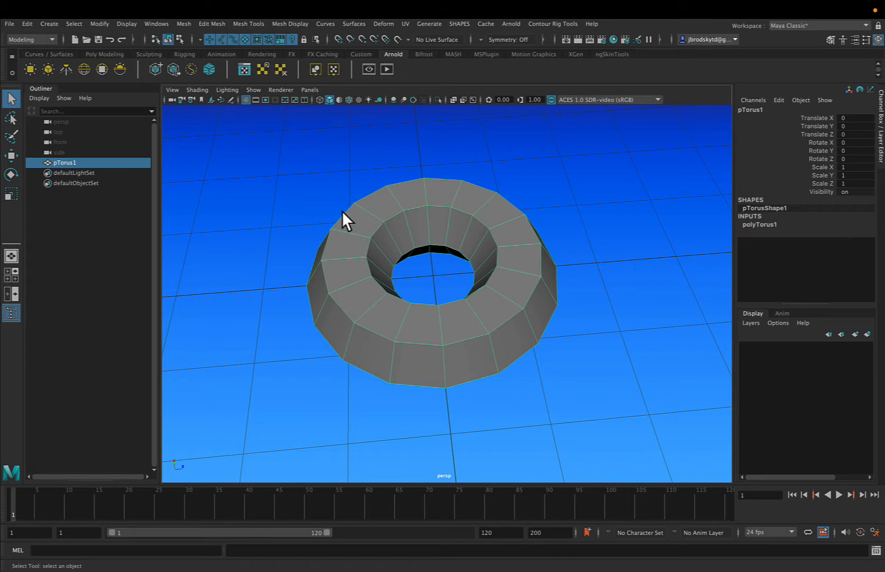
{"action": "left_click", "coordinate": [23, 23]}
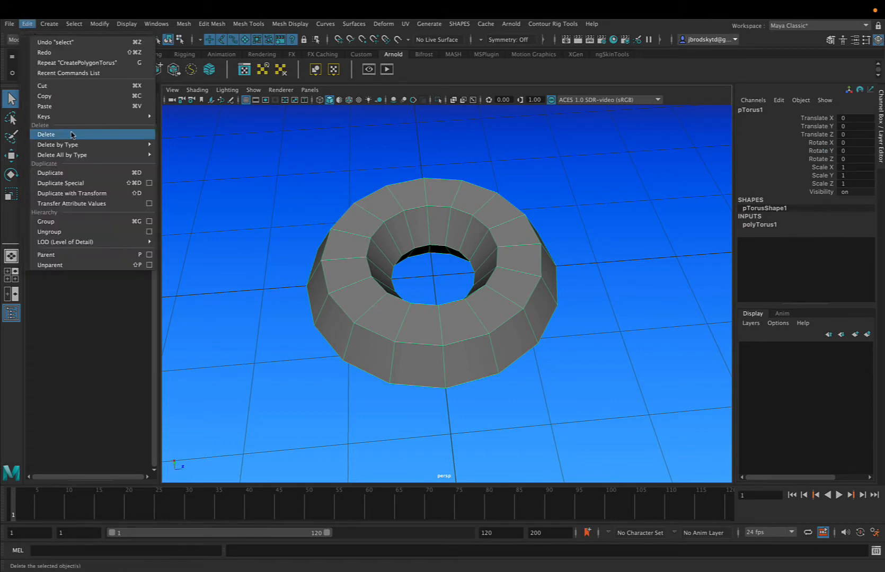
{"action": "mouse_move", "coordinate": [75, 145]}
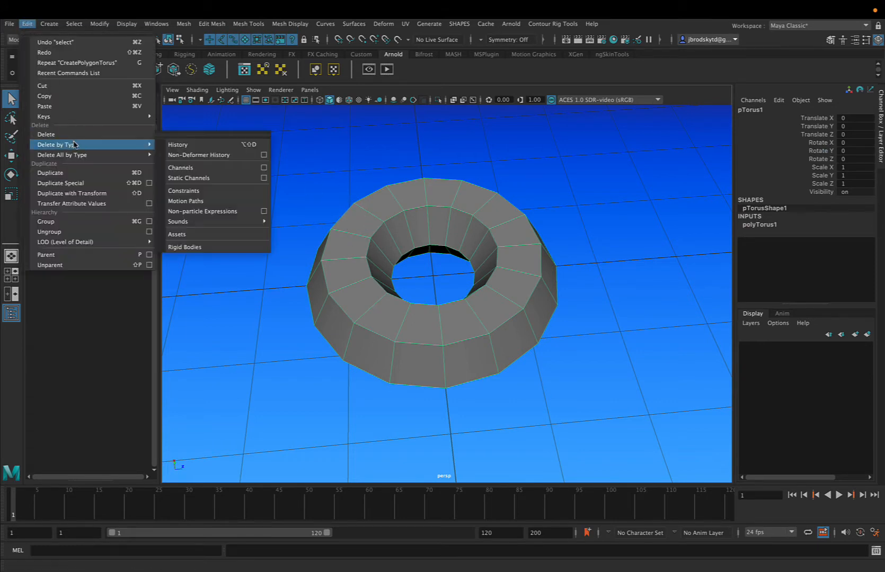
{"action": "left_click", "coordinate": [206, 146]}
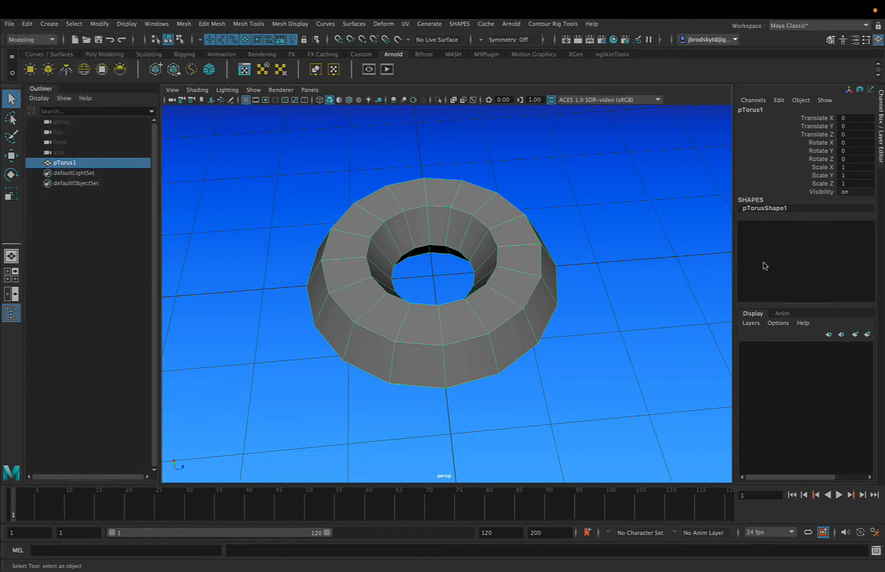
Select the torus's upper outer edge loop in edge mode and try a slight vertical move on it
{"action": "left_click_drag", "start_coordinate": [551, 293], "coordinate": [493, 287], "text": "alt"}
{"action": "middle_click_drag", "start_coordinate": [463, 287], "coordinate": [486, 321], "text": "alt"}
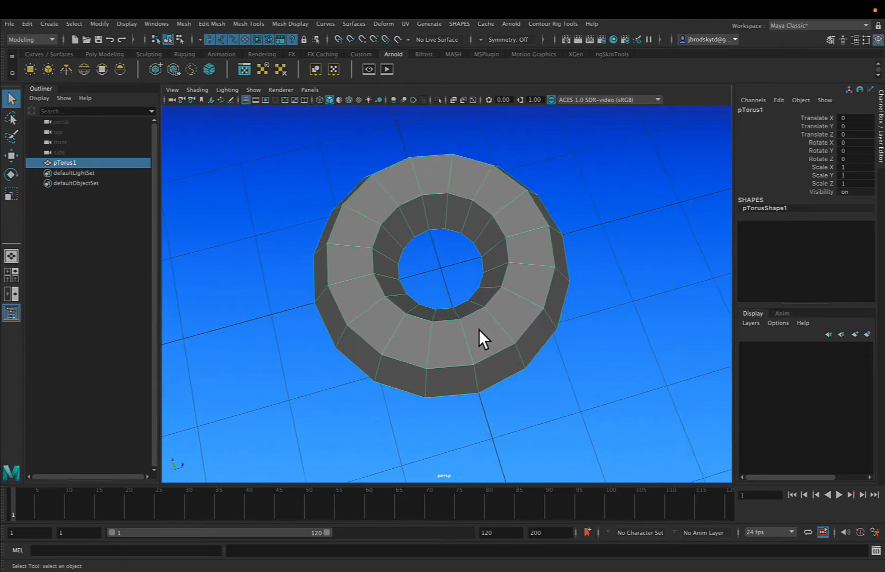
{"action": "left_click_drag", "start_coordinate": [445, 358], "coordinate": [470, 324], "text": "alt"}
{"action": "middle_click_drag", "start_coordinate": [430, 357], "coordinate": [451, 230], "text": "alt"}
{"action": "left_click_drag", "start_coordinate": [452, 231], "coordinate": [429, 278], "text": "alt"}
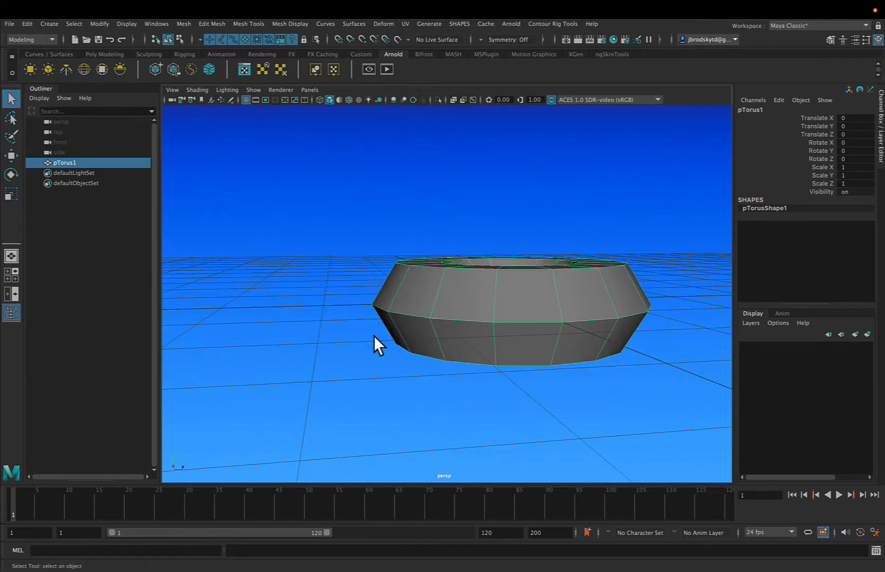
{"action": "left_click_drag", "start_coordinate": [407, 345], "coordinate": [428, 316], "text": "alt"}
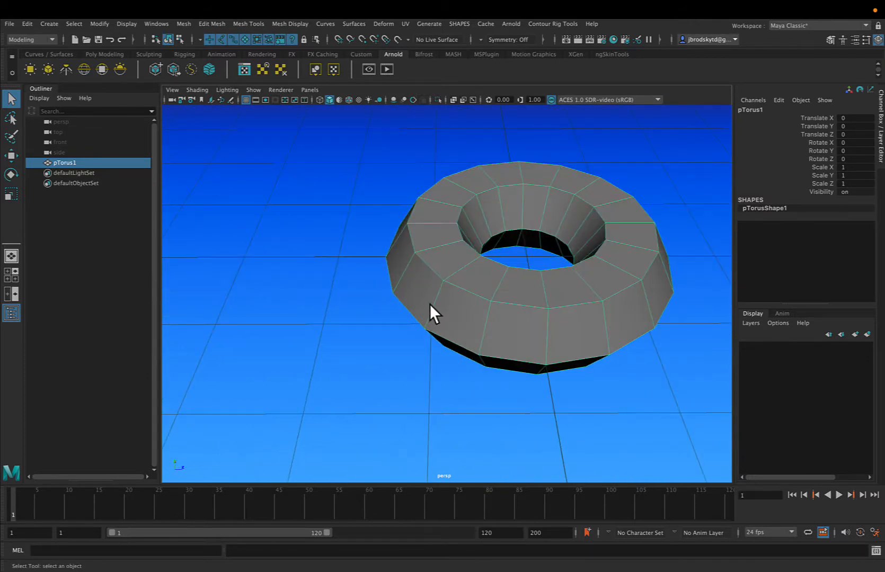
{"action": "right_click", "coordinate": [432, 280]}
{"action": "left_click", "coordinate": [430, 254]}
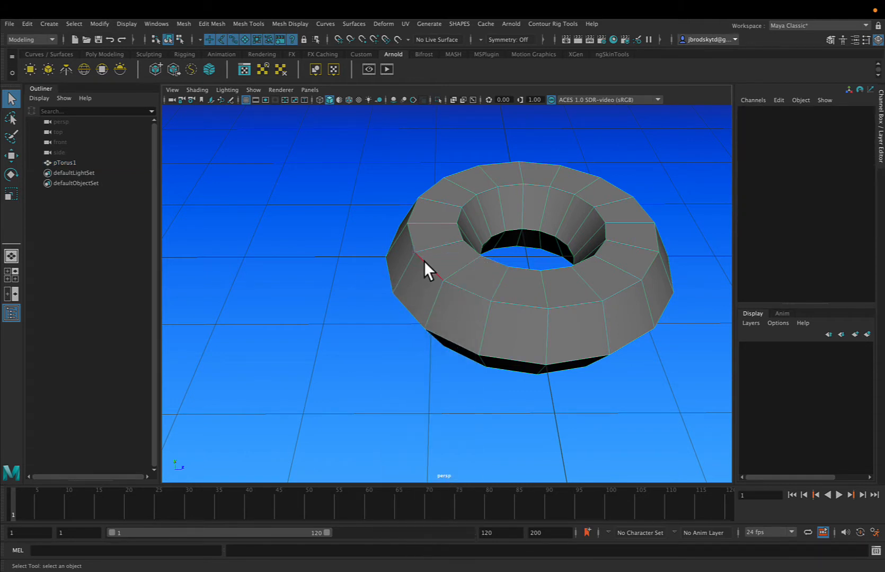
{"action": "double_click", "coordinate": [424, 261]}
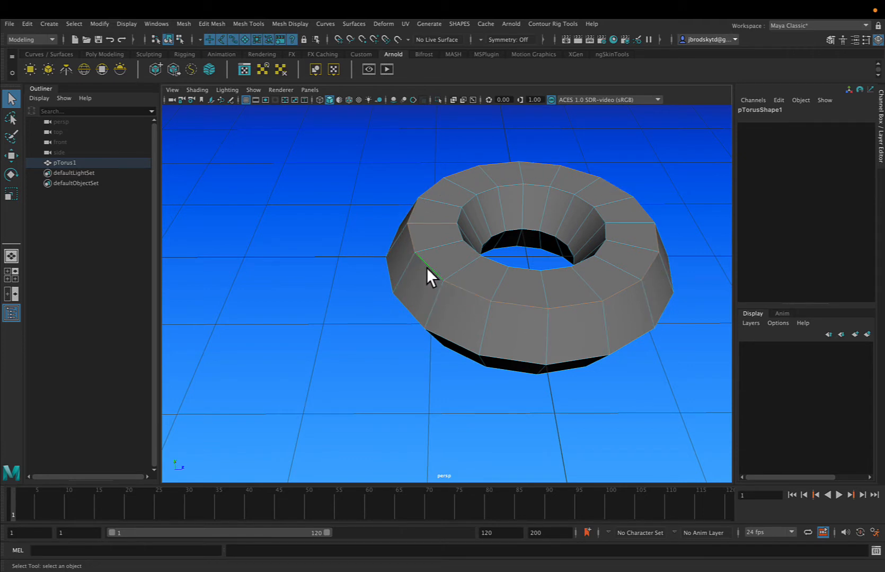
{"action": "key", "text": "w"}
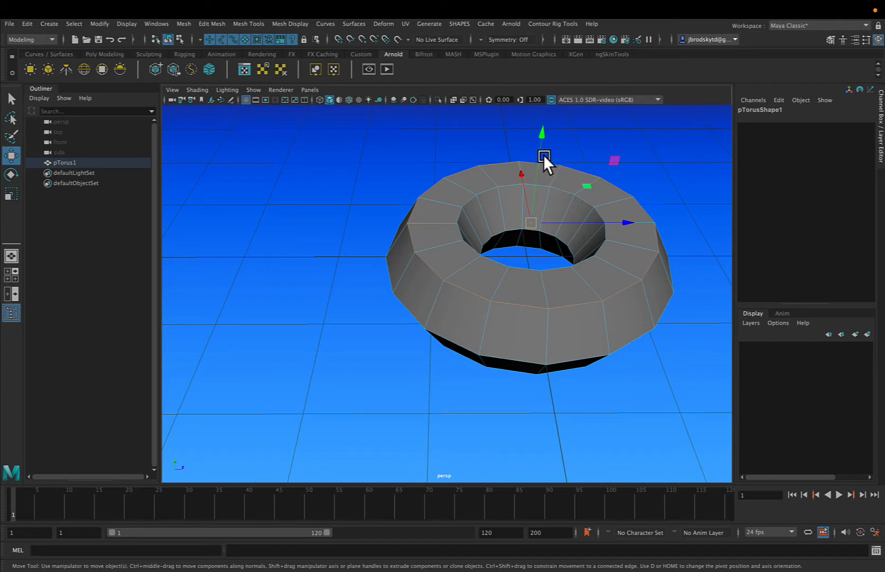
{"action": "mouse_move", "coordinate": [540, 133]}
{"action": "left_mouse_down"}
{"action": "mouse_move", "coordinate": [526, 191]}
{"action": "mouse_move", "coordinate": [540, 122]}
{"action": "mouse_move", "coordinate": [539, 136]}
{"action": "left_mouse_up"}
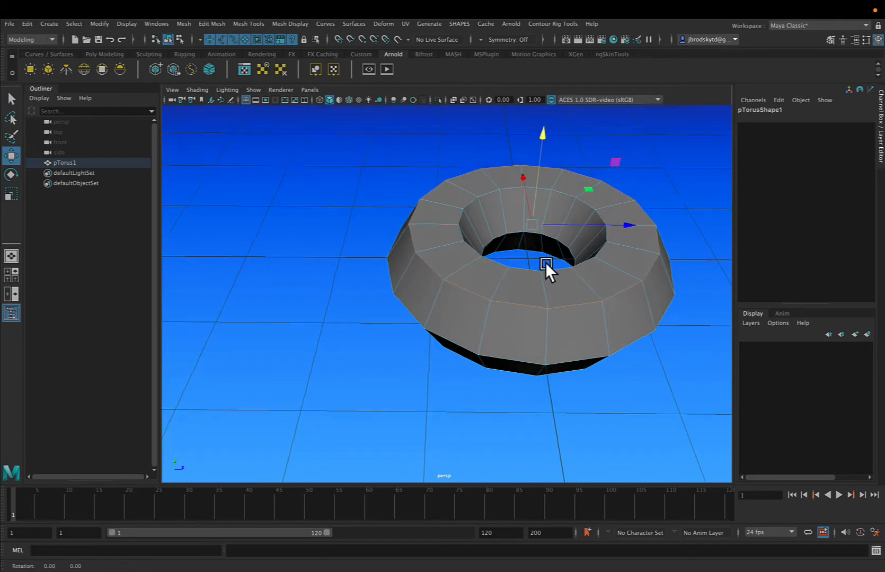
{"action": "mouse_move", "coordinate": [549, 271]}
{"action": "left_mouse_down", "text": "alt"}
{"action": "mouse_move", "coordinate": [553, 248]}
{"action": "mouse_move", "coordinate": [554, 257]}
{"action": "left_mouse_up", "text": "alt"}
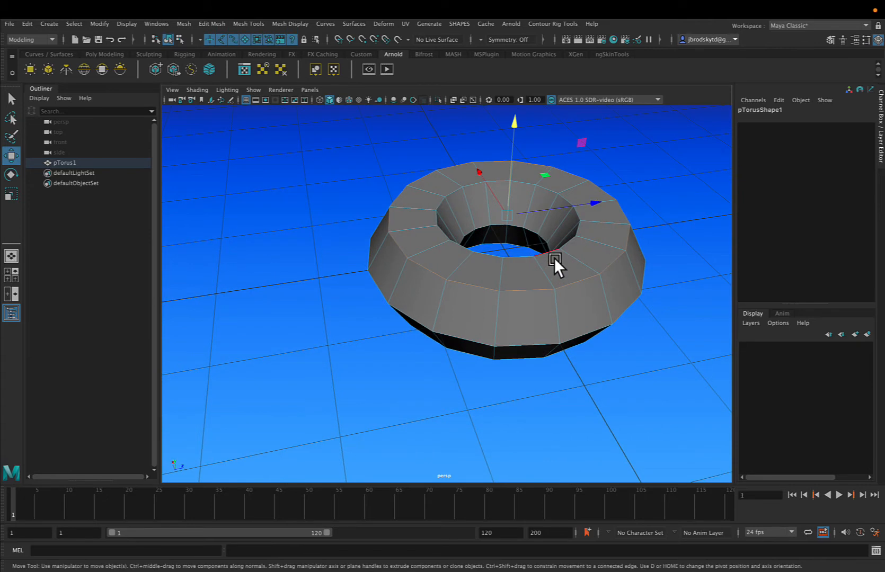
Scale the upper outer edge loop uniformly outward until the upper half of the outer wall is vertical
{"action": "key", "text": "r"}
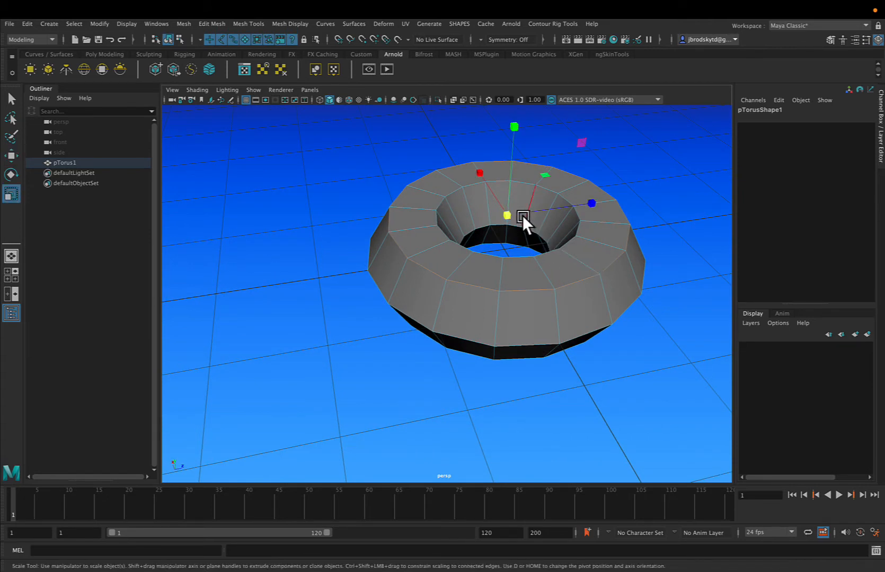
{"action": "mouse_move", "coordinate": [504, 212]}
{"action": "left_mouse_down"}
{"action": "mouse_move", "coordinate": [534, 214]}
{"action": "mouse_move", "coordinate": [497, 225]}
{"action": "left_mouse_up"}
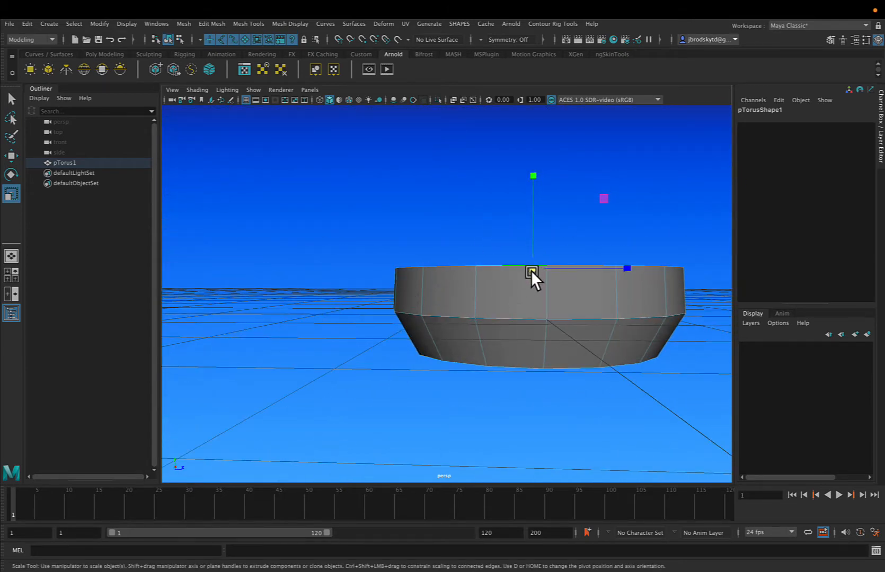
{"action": "left_click_drag", "start_coordinate": [531, 269], "coordinate": [532, 269]}
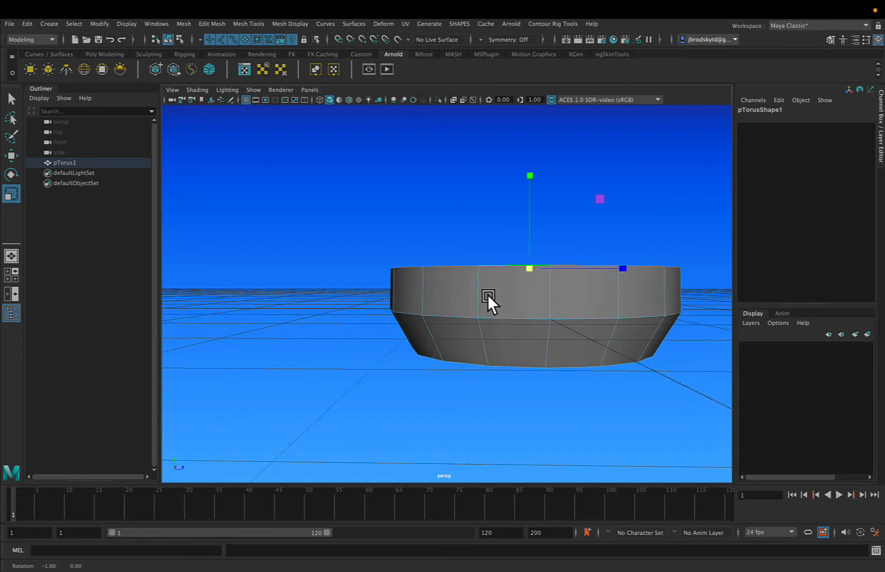
Select the lower outer edge loop and scale it outward until the lower half of the outer wall is vertical
{"action": "left_click_drag", "start_coordinate": [488, 294], "coordinate": [491, 283], "text": "alt"}
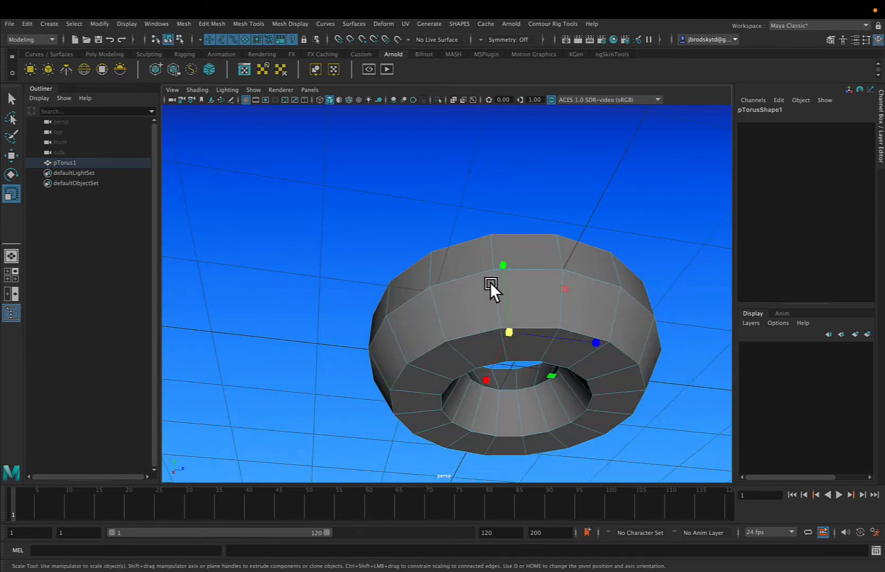
{"action": "left_click", "coordinate": [430, 349]}
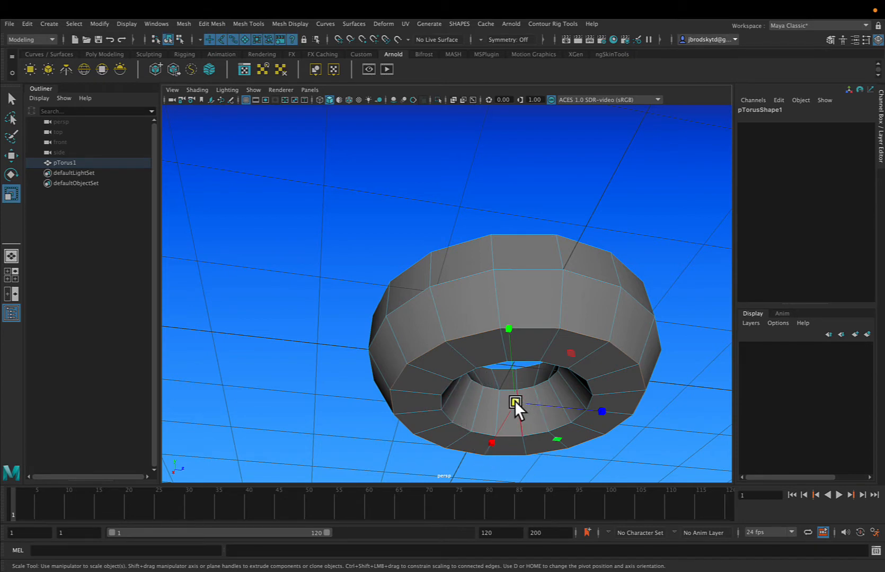
{"action": "left_click_drag", "start_coordinate": [514, 401], "coordinate": [530, 356], "text": "alt"}
Fine-tune the scale of the lower outer edge loop in the front view to straighten the lower outer wall
{"action": "key", "text": "space"}
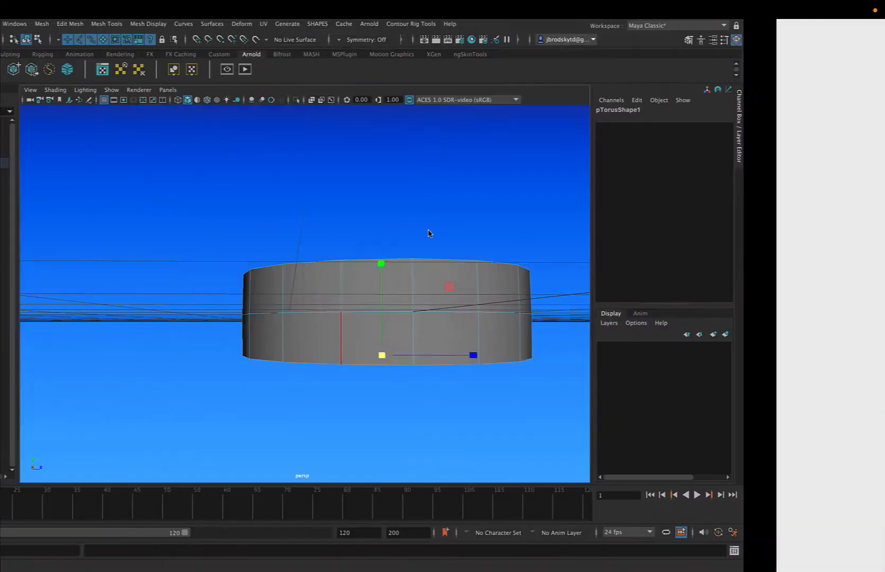
{"action": "key", "text": "space"}
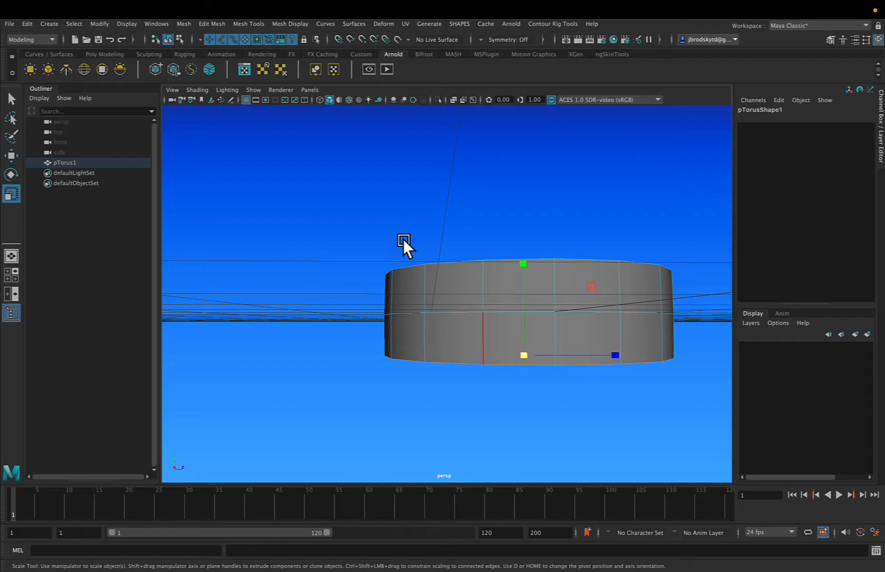
{"action": "left_click_drag", "start_coordinate": [410, 278], "coordinate": [283, 245], "text": "alt"}
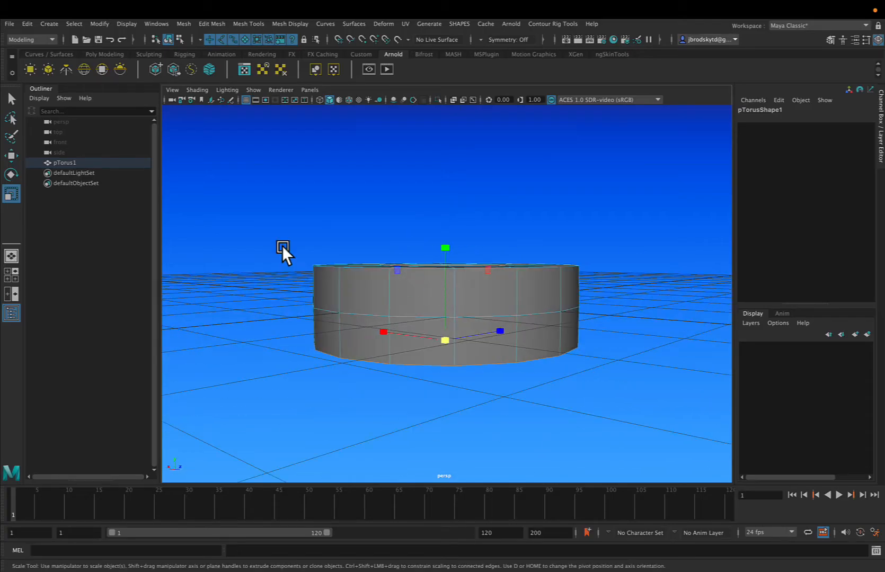
{"action": "left_click", "coordinate": [10, 273]}
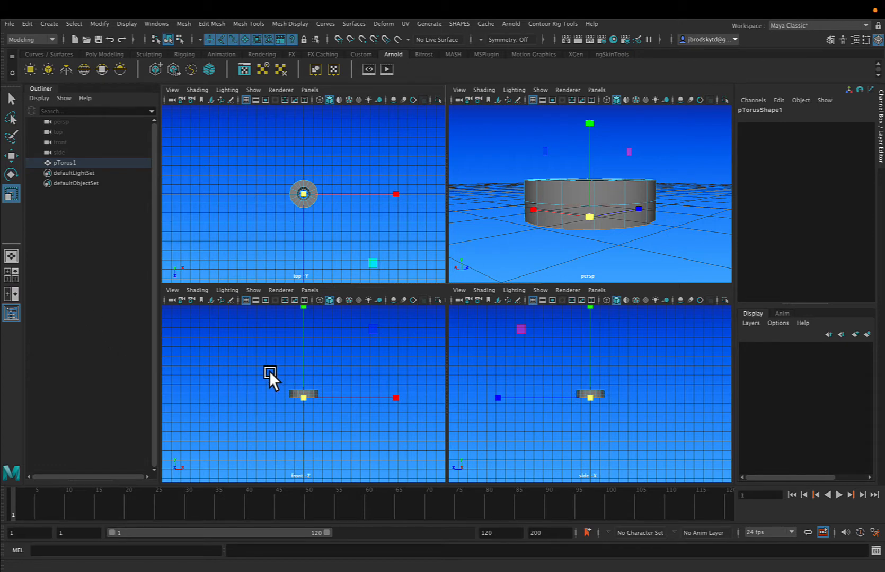
{"action": "scroll", "coordinate": [295, 376], "scroll_direction": "up", "scroll_amount": 10}
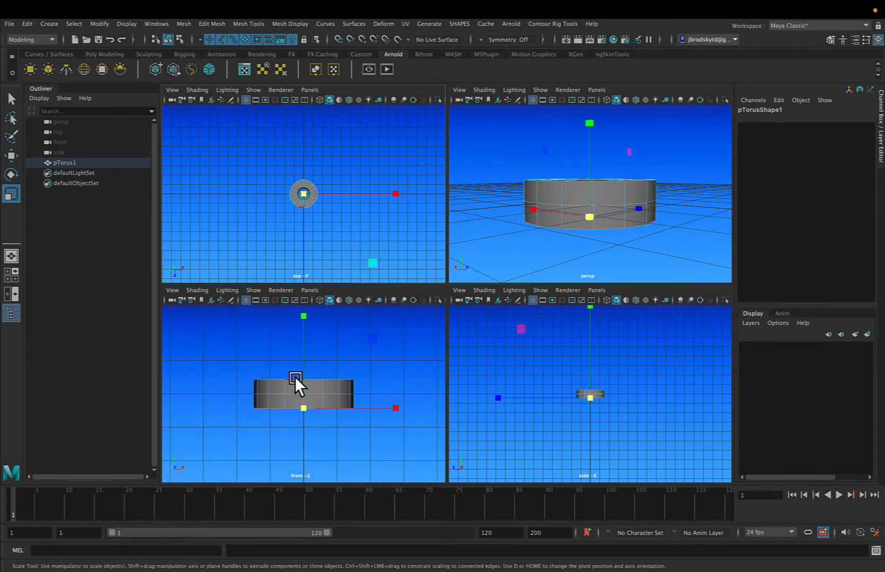
{"action": "middle_click_drag", "start_coordinate": [295, 377], "coordinate": [358, 414], "text": "alt"}
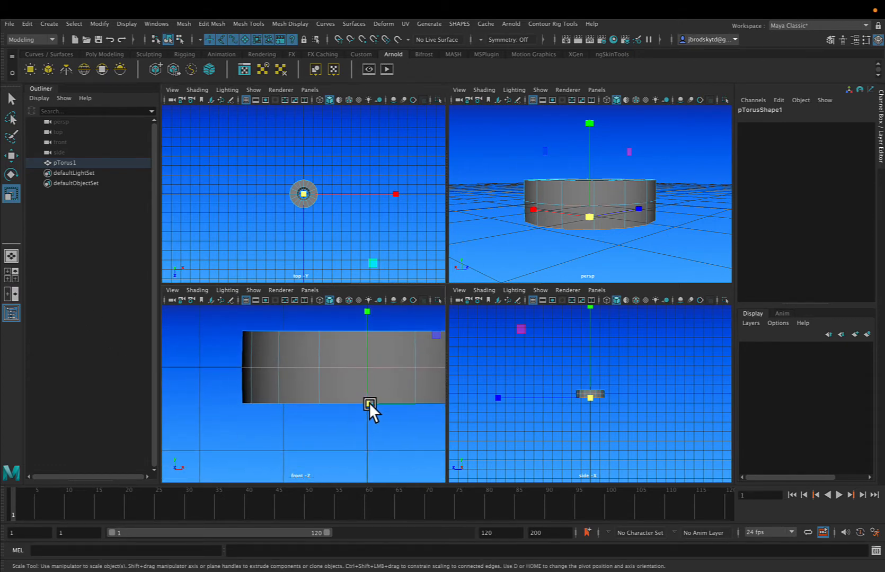
{"action": "left_click_drag", "start_coordinate": [369, 404], "coordinate": [365, 401]}
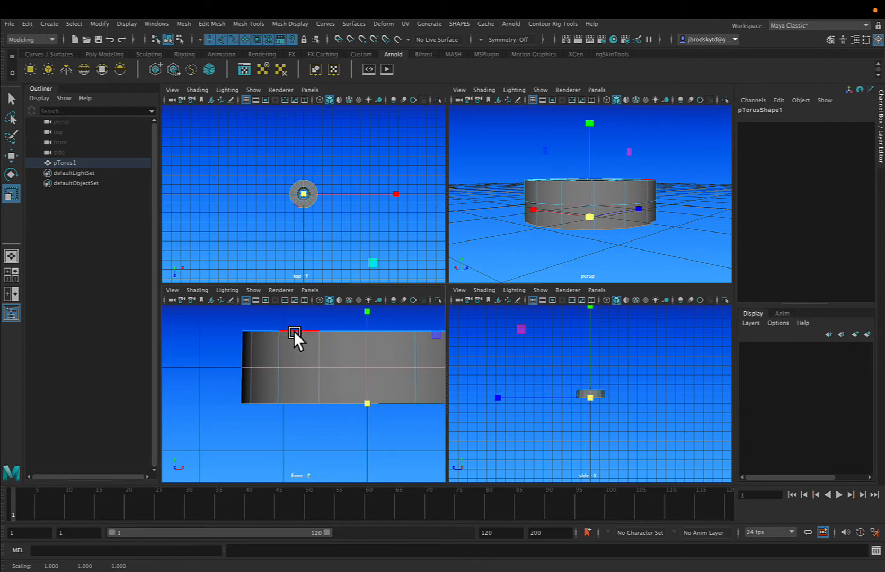
Select the upper outer edge loop in the front view and fine-tune its scale to line up with the outer wall
{"action": "double_click", "coordinate": [295, 331]}
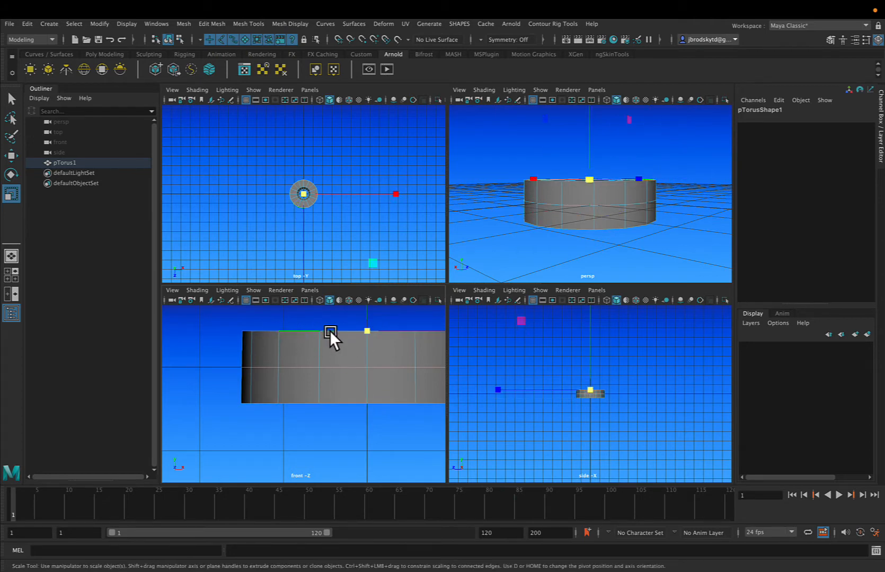
{"action": "left_click_drag", "start_coordinate": [365, 330], "coordinate": [365, 330]}
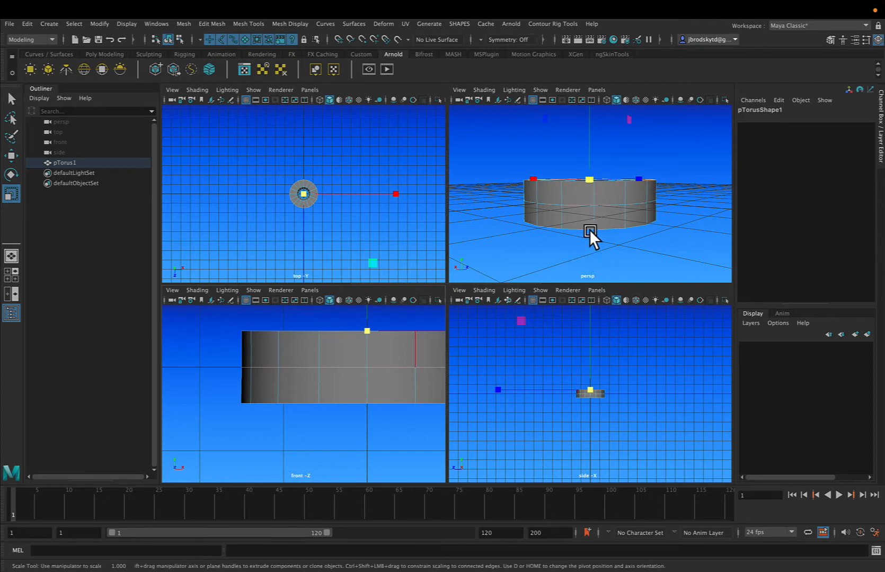
{"action": "left_click", "coordinate": [13, 256]}
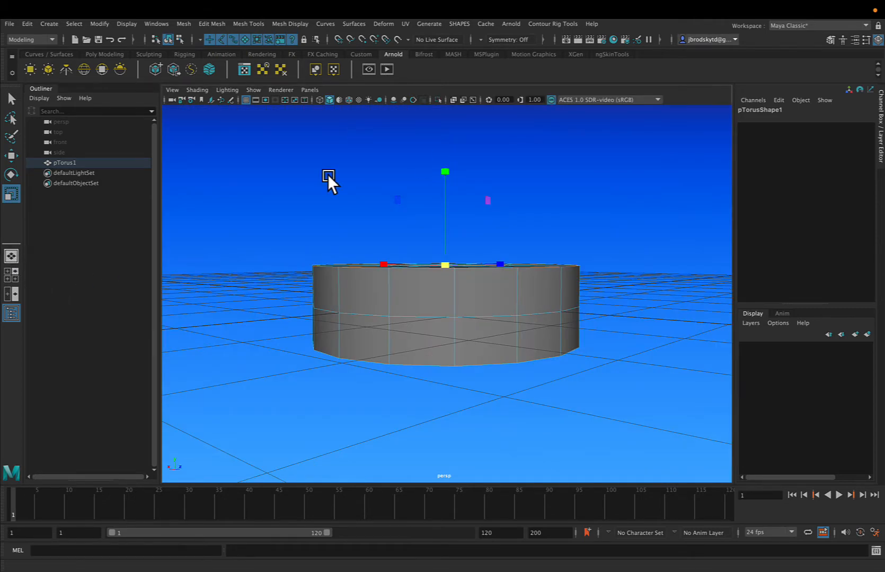
Scale the upper inner edge loop uniformly inward until the upper half of the hole's wall is vertical
{"action": "left_click_drag", "start_coordinate": [445, 238], "coordinate": [440, 264], "text": "alt"}
{"action": "left_click_drag", "start_coordinate": [469, 234], "coordinate": [443, 316], "text": "alt"}
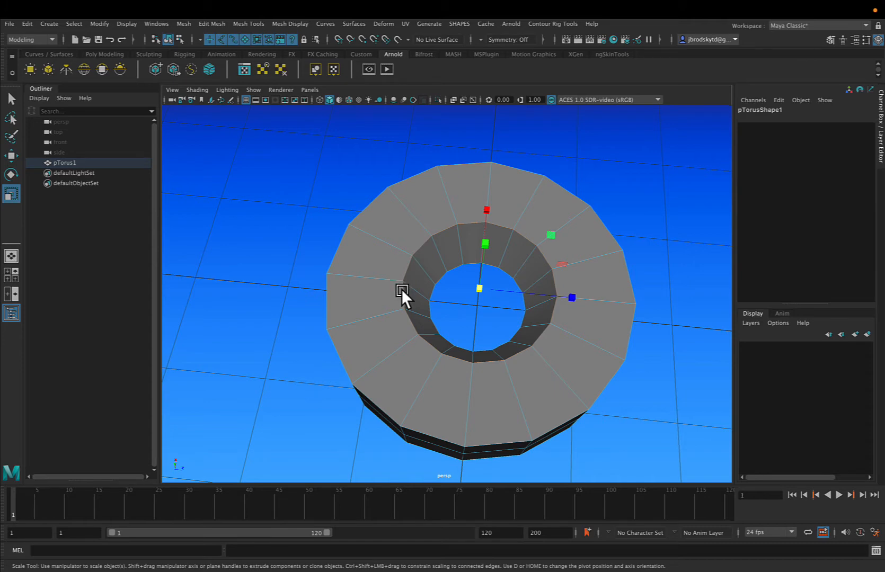
{"action": "left_click_drag", "start_coordinate": [475, 286], "coordinate": [502, 283]}
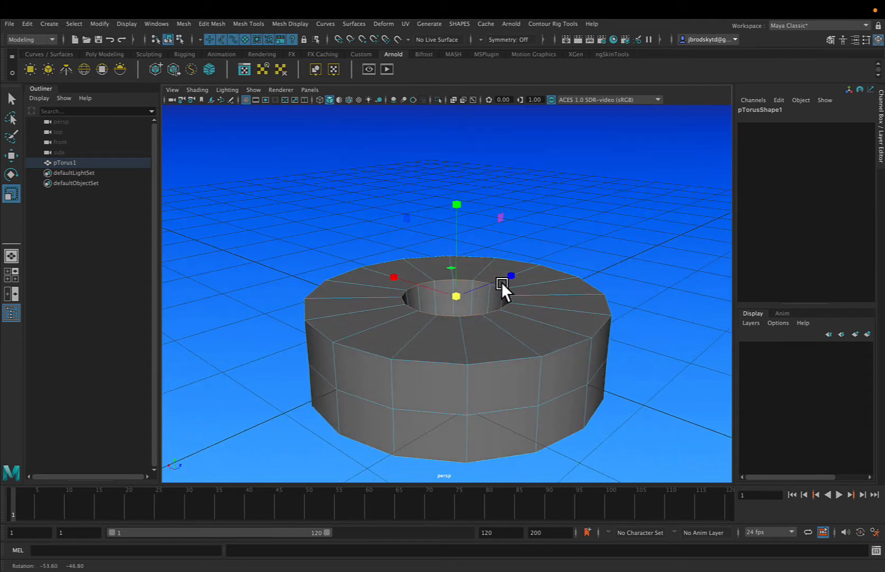
Scale the lower inner edge loop inward until the lower half of the hole's wall is vertical, checking it in wireframe
{"action": "key", "text": "4"}
{"action": "mouse_move", "coordinate": [466, 314]}
{"action": "left_mouse_down", "text": "alt"}
{"action": "mouse_move", "coordinate": [478, 306]}
{"action": "mouse_move", "coordinate": [468, 312]}
{"action": "left_mouse_up", "text": "alt"}
{"action": "left_click_drag", "start_coordinate": [443, 325], "coordinate": [438, 403], "text": "alt"}
{"action": "left_click_drag", "start_coordinate": [467, 374], "coordinate": [470, 411], "text": "alt"}
{"action": "key", "text": "5"}
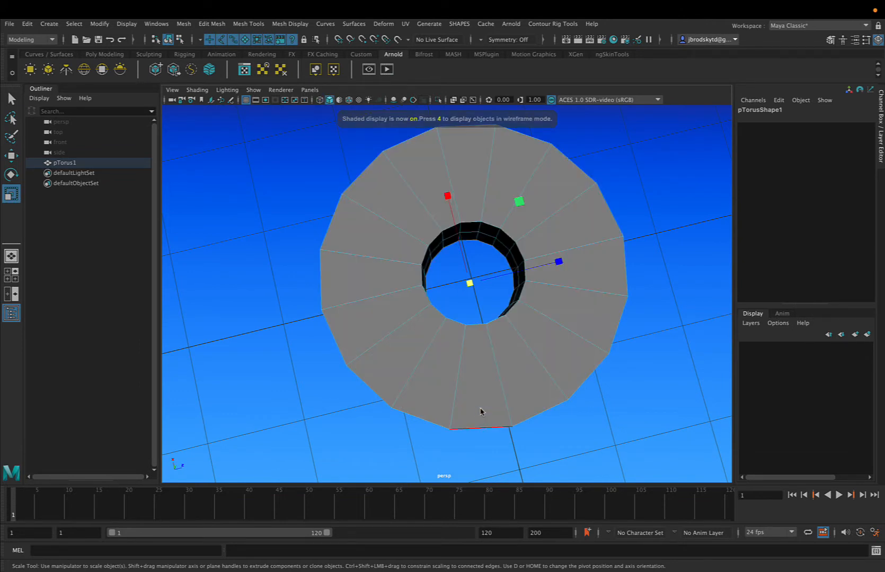
{"action": "key", "text": "4"}
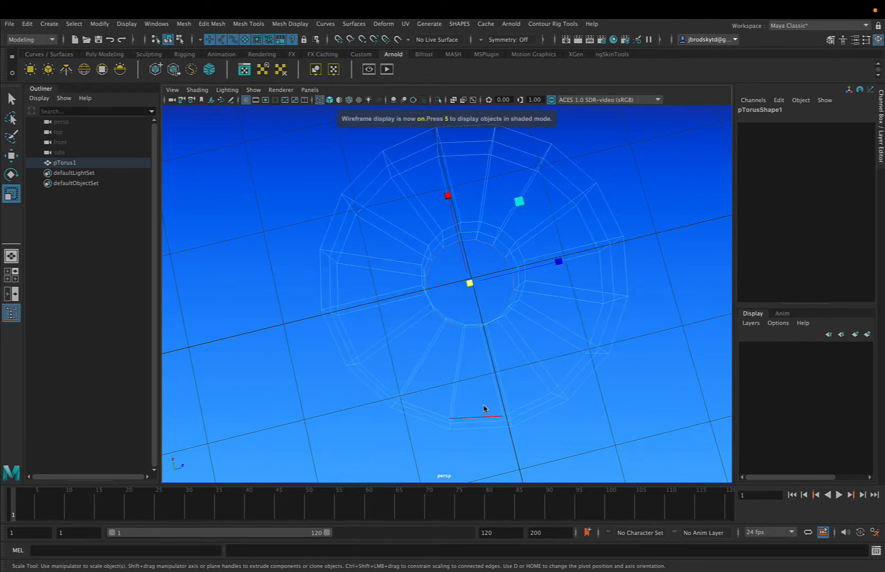
{"action": "key", "text": "5"}
Switch the torus to vertex mode and select all vertices of the inner wall around the hole
{"action": "mouse_move", "coordinate": [484, 408]}
{"action": "left_mouse_down", "text": "alt"}
{"action": "mouse_move", "coordinate": [500, 385]}
{"action": "mouse_move", "coordinate": [494, 390]}
{"action": "mouse_move", "coordinate": [490, 381]}
{"action": "left_mouse_up", "text": "alt"}
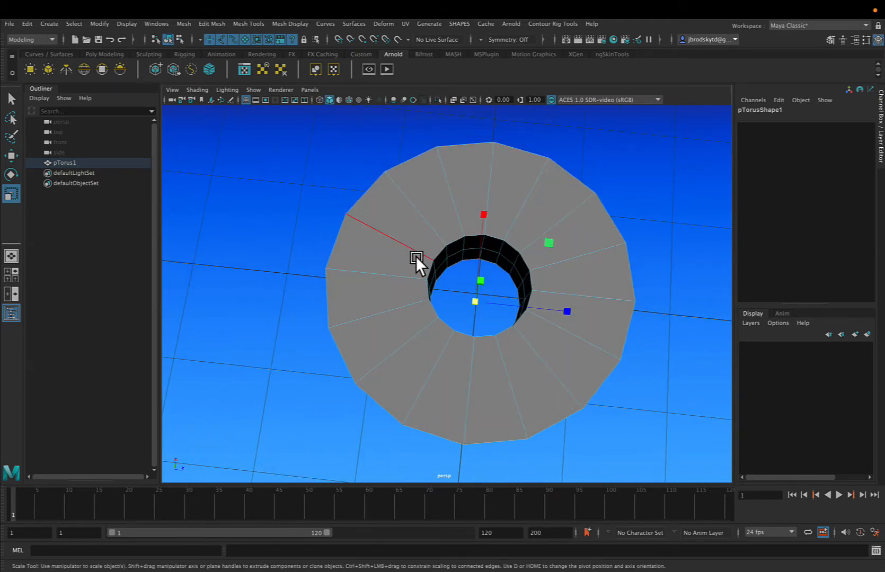
{"action": "mouse_move", "coordinate": [430, 253]}
{"action": "left_mouse_down", "text": "alt"}
{"action": "mouse_move", "coordinate": [435, 281]}
{"action": "mouse_move", "coordinate": [430, 272]}
{"action": "left_mouse_up", "text": "alt"}
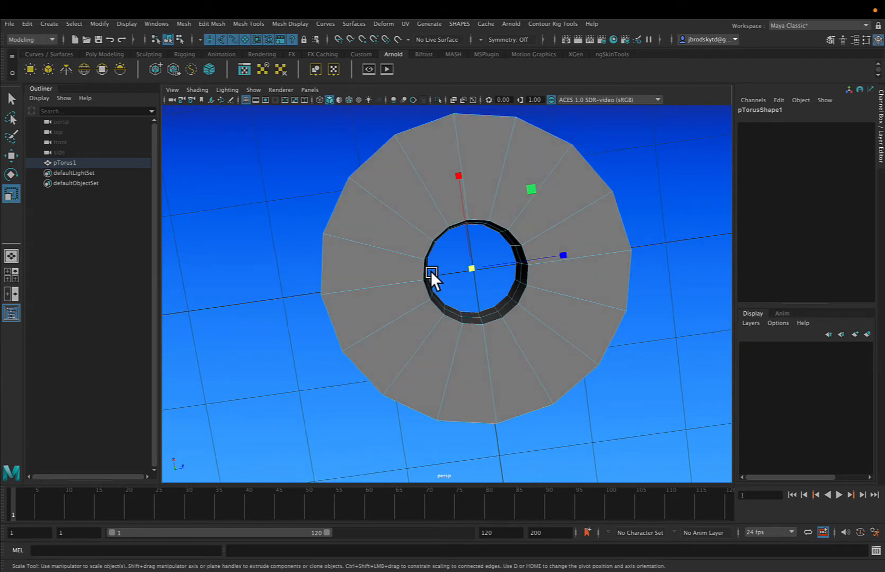
{"action": "right_click_drag", "start_coordinate": [419, 223], "coordinate": [372, 228]}
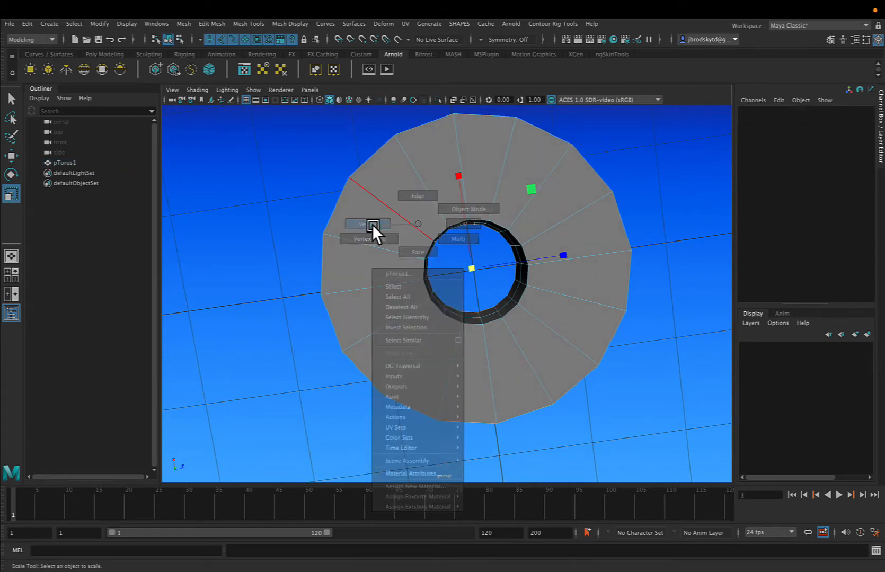
{"action": "left_click_drag", "start_coordinate": [523, 324], "coordinate": [505, 317]}
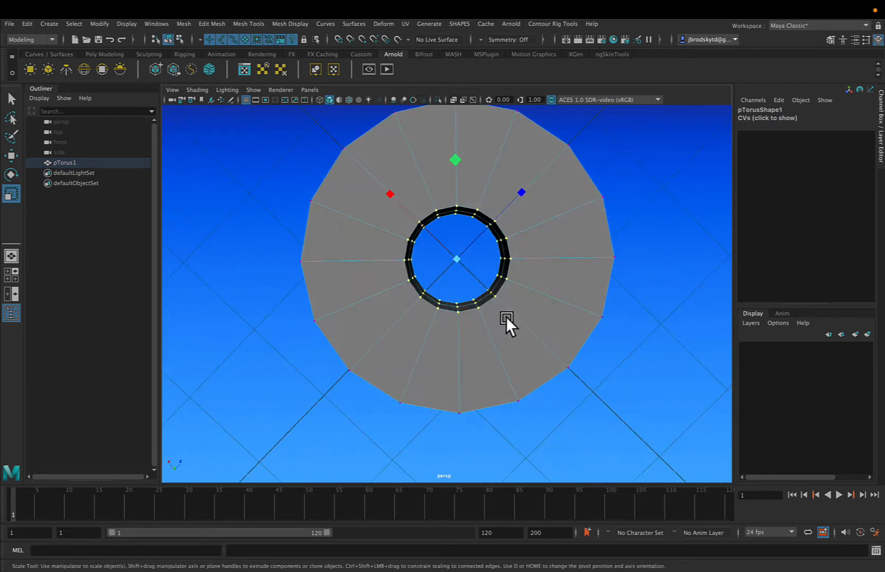
Check the inner-wall vertex selection in wireframe display and undo a trial addition of an outer vertex
{"action": "key", "text": "4"}
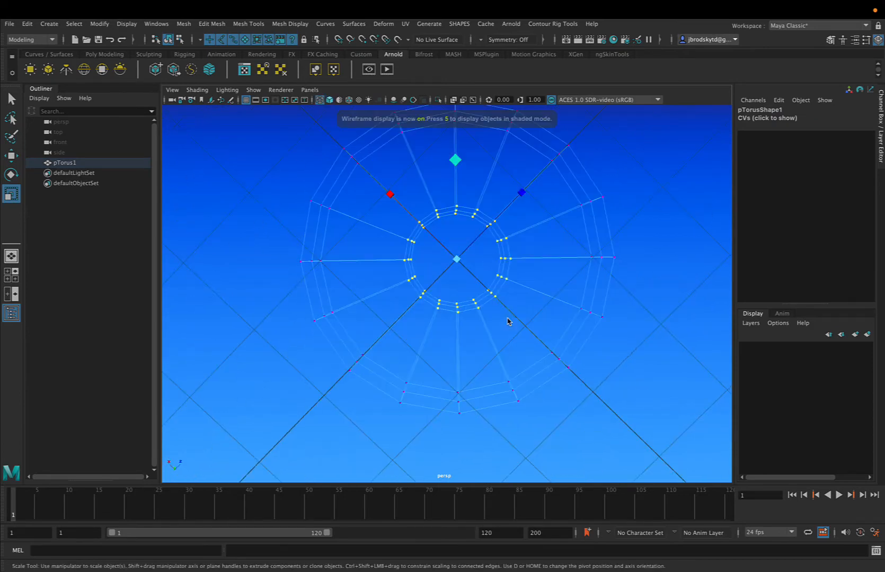
{"action": "left_click_drag", "start_coordinate": [498, 317], "coordinate": [497, 309], "text": "alt"}
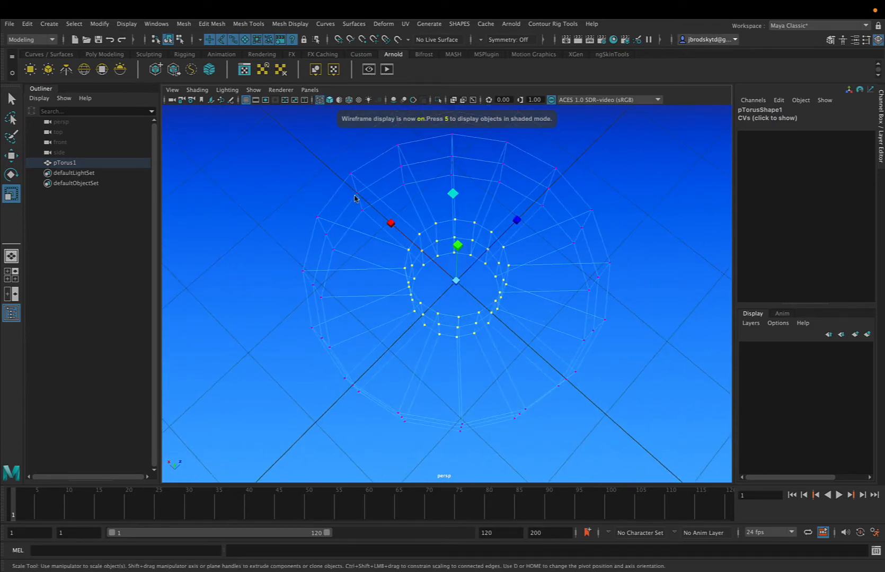
{"action": "left_click_drag", "start_coordinate": [354, 196], "coordinate": [381, 222], "text": "shift"}
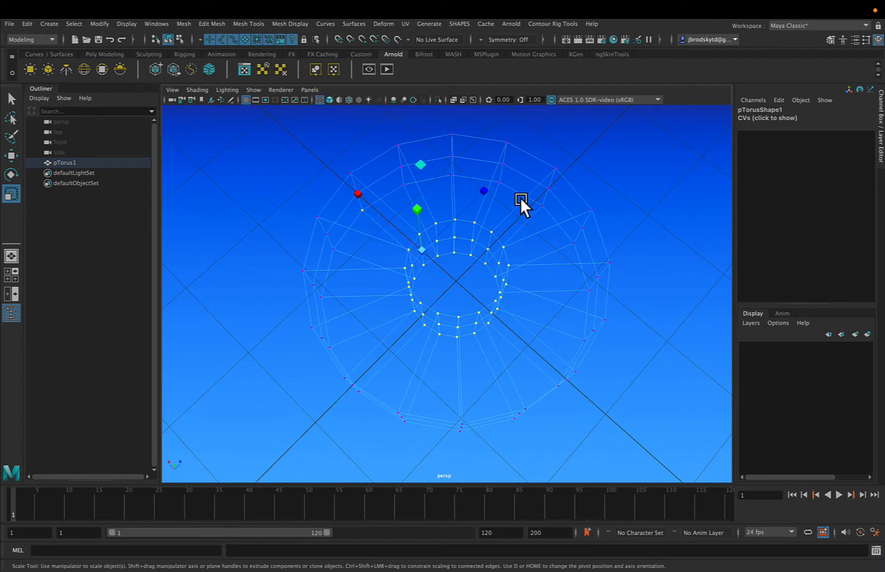
{"action": "key", "text": "ctrl+z"}
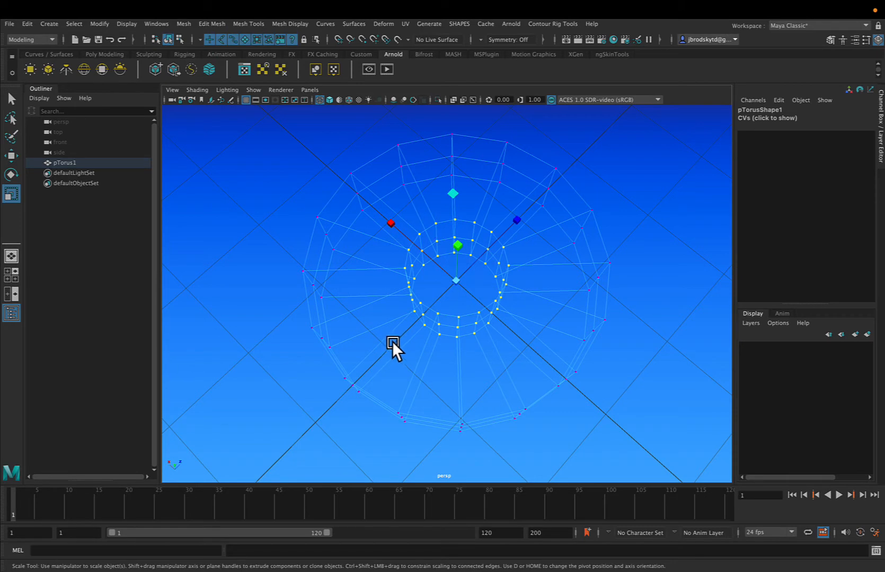
{"action": "mouse_move", "coordinate": [425, 277]}
{"action": "left_mouse_down", "text": "alt"}
{"action": "mouse_move", "coordinate": [435, 289]}
{"action": "mouse_move", "coordinate": [416, 276]}
{"action": "mouse_move", "coordinate": [421, 283]}
{"action": "mouse_move", "coordinate": [394, 281]}
{"action": "mouse_move", "coordinate": [400, 269]}
{"action": "mouse_move", "coordinate": [401, 307]}
{"action": "mouse_move", "coordinate": [465, 300]}
{"action": "left_mouse_up", "text": "alt"}
{"action": "key", "text": "5"}
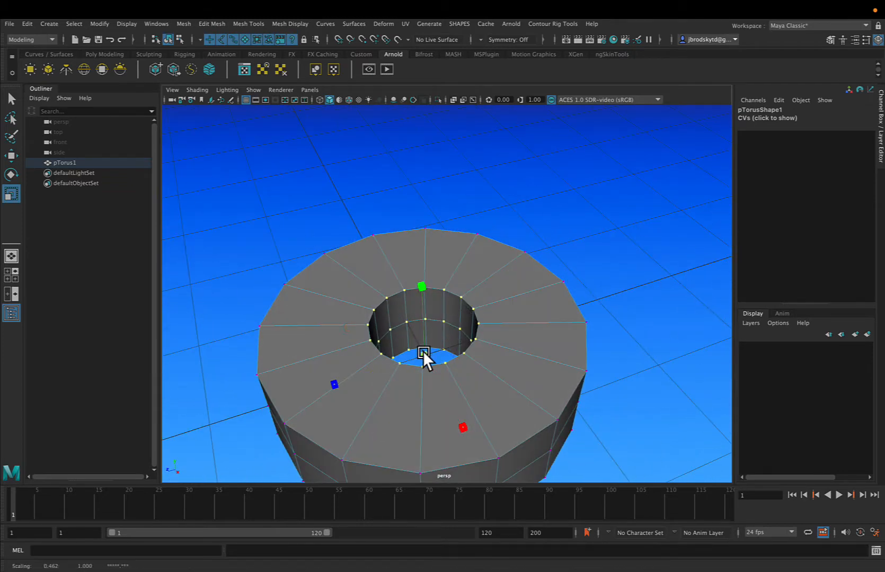
Widen the ring's hole by scaling the inner-wall vertices outward in the horizontal XZ plane, after undoing a trial uniform scale
{"action": "left_click_drag", "start_coordinate": [424, 354], "coordinate": [481, 323]}
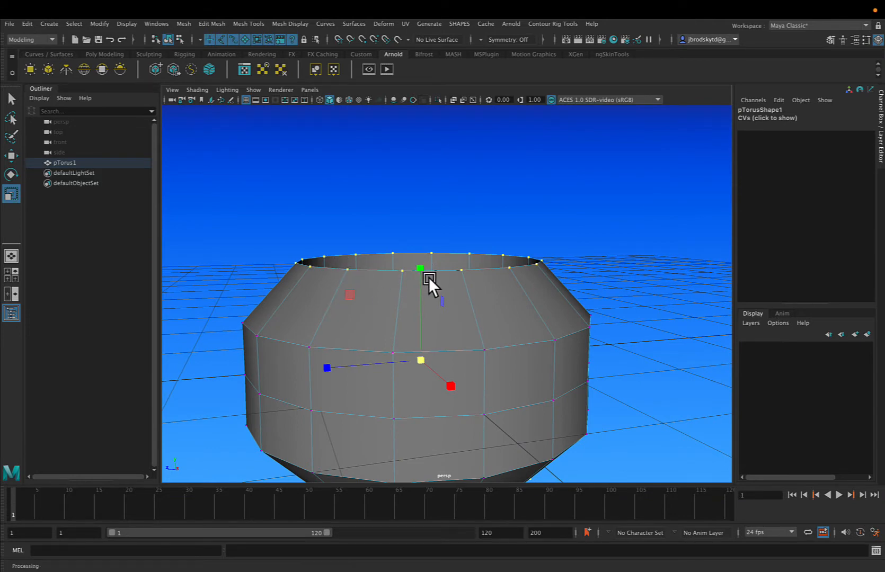
{"action": "left_click_drag", "start_coordinate": [429, 278], "coordinate": [482, 294]}
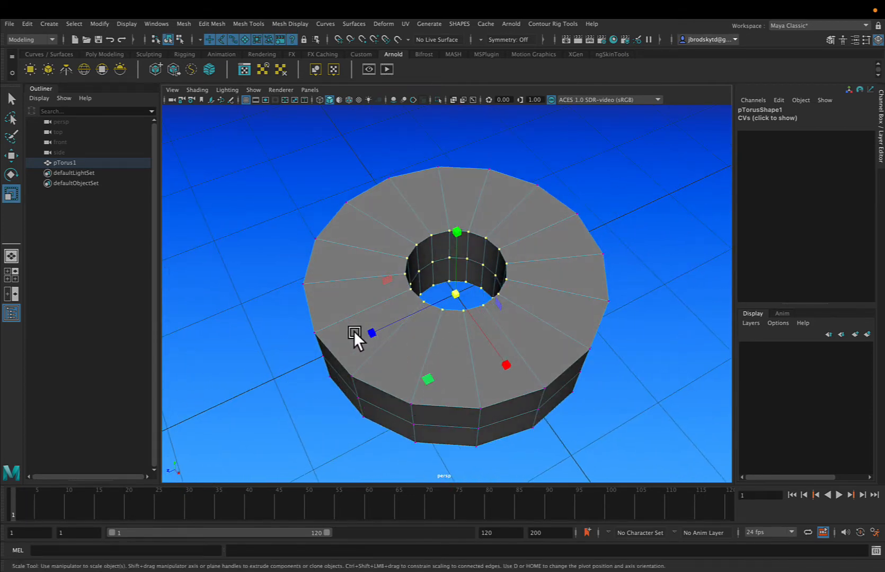
{"action": "middle_click_drag", "start_coordinate": [425, 378], "coordinate": [463, 423]}
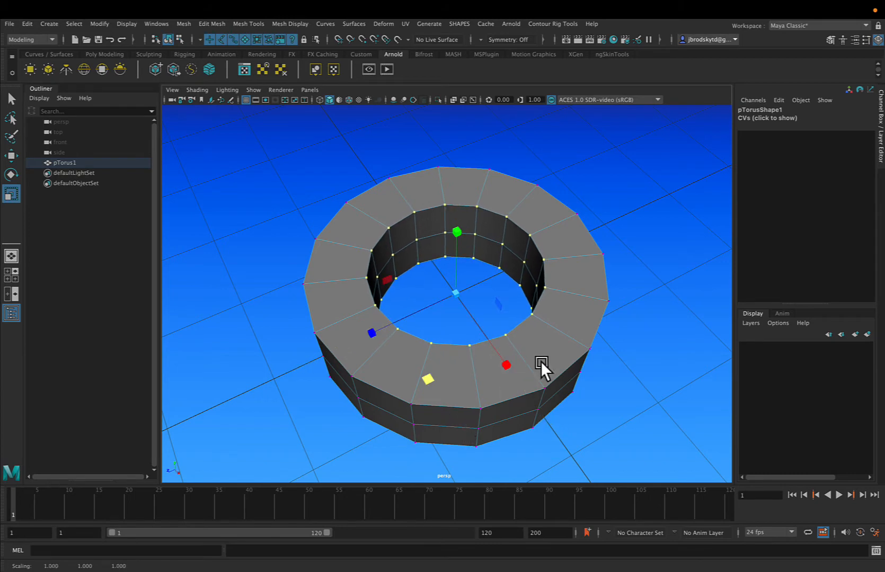
Clear the vertex selection and examine the ring's top, hole and outer wall from several angles
{"action": "left_click_drag", "start_coordinate": [541, 361], "coordinate": [571, 368], "text": "alt"}
{"action": "left_click", "coordinate": [570, 369]}
{"action": "left_click_drag", "start_coordinate": [628, 355], "coordinate": [593, 366], "text": "alt"}
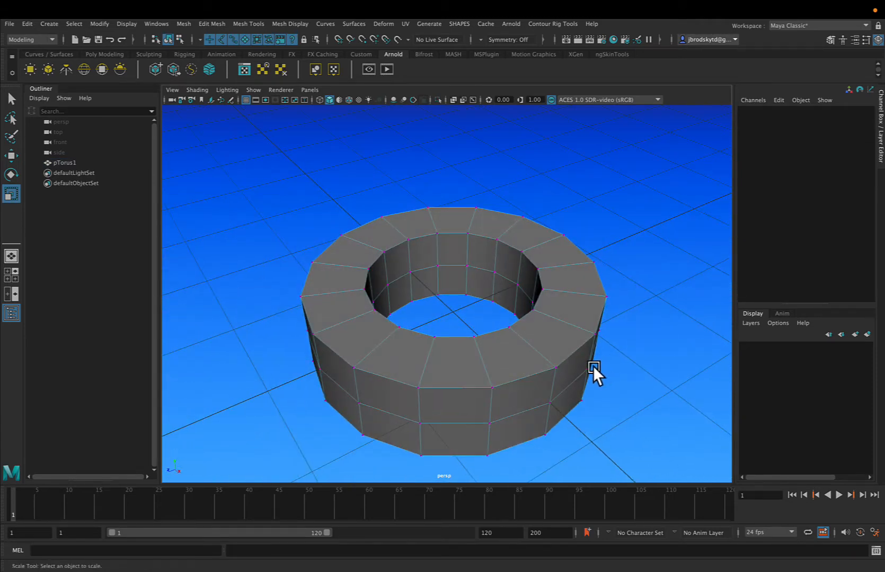
{"action": "right_click_drag", "start_coordinate": [593, 366], "coordinate": [556, 370], "text": "alt"}
{"action": "left_click_drag", "start_coordinate": [533, 375], "coordinate": [605, 409], "text": "alt"}
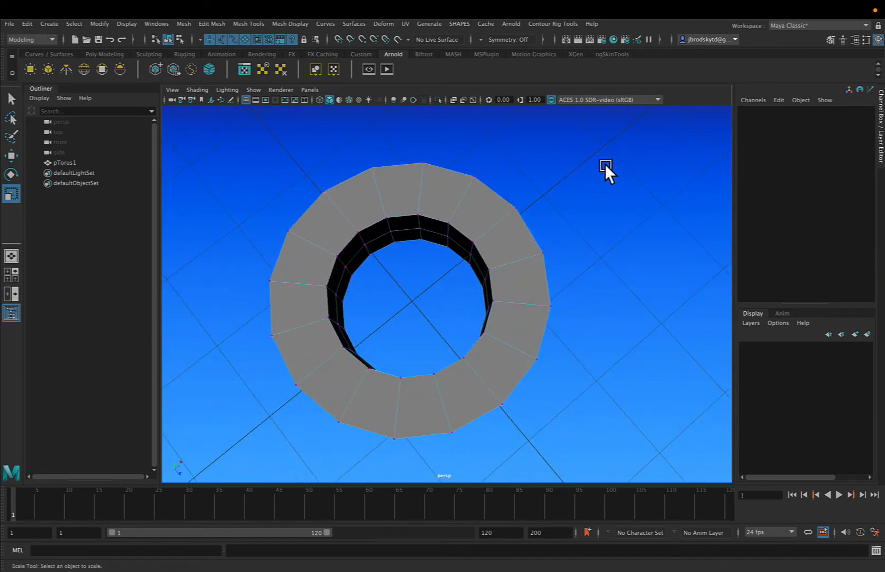
{"action": "left_click_drag", "start_coordinate": [562, 199], "coordinate": [520, 258], "text": "alt"}
{"action": "middle_click_drag", "start_coordinate": [542, 324], "coordinate": [480, 263], "text": "alt"}
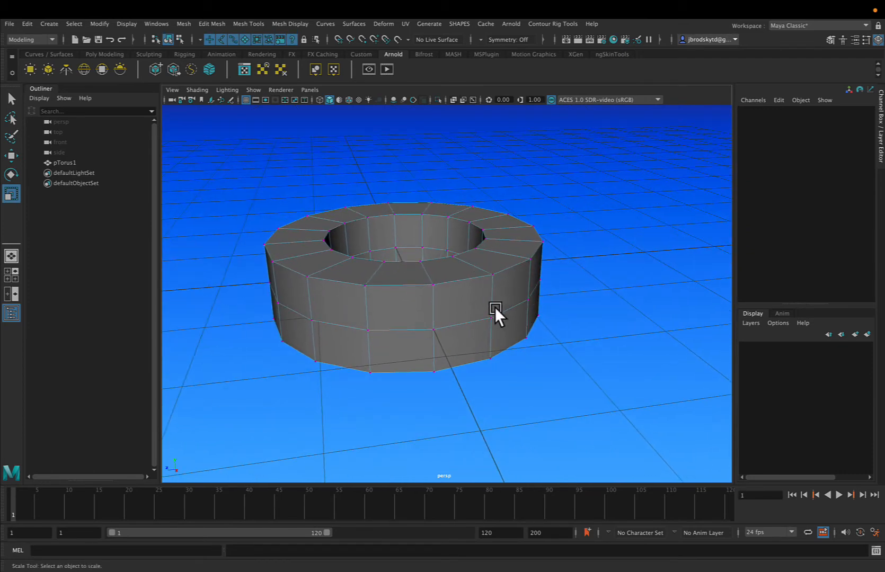
{"action": "left_click_drag", "start_coordinate": [427, 303], "coordinate": [428, 307], "text": "alt"}
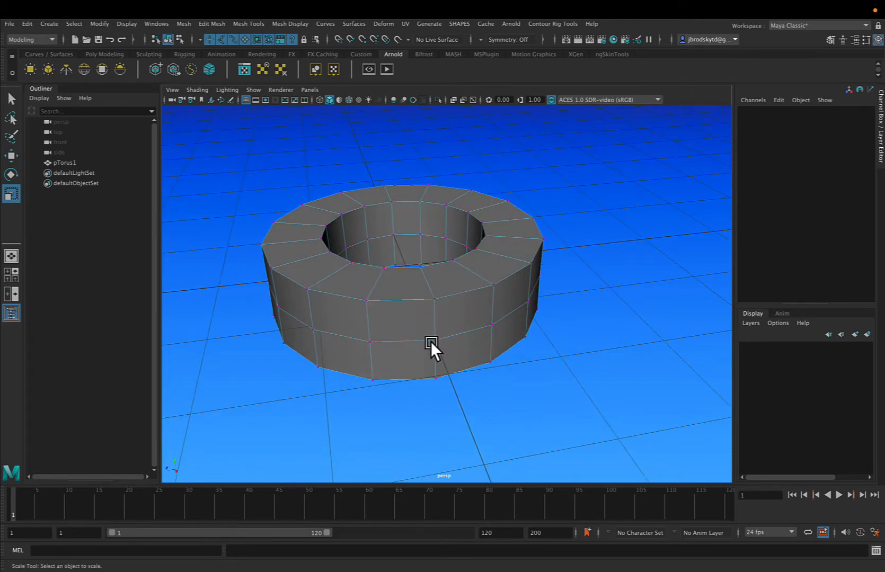
{"action": "left_click_drag", "start_coordinate": [436, 335], "coordinate": [423, 301], "text": "alt"}
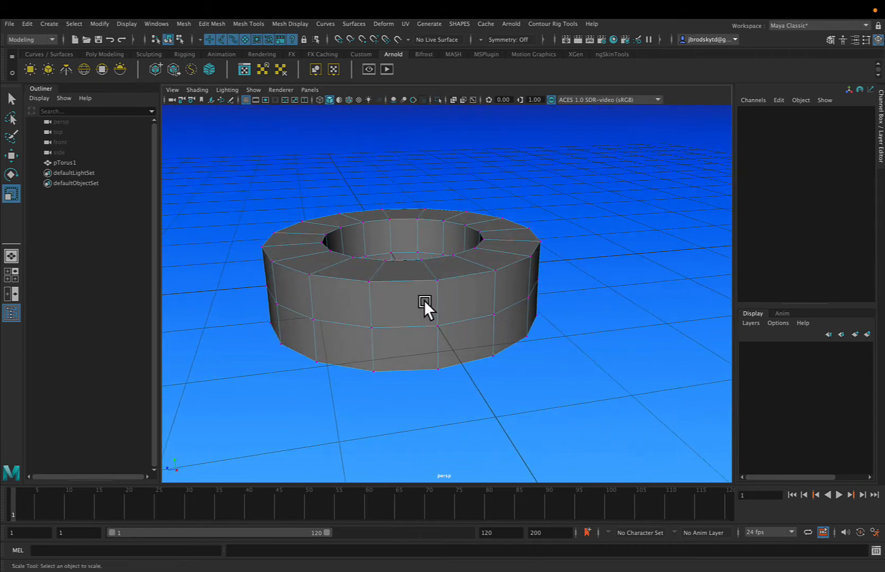
Switch the ring to face mode and select a two-by-two block of adjacent faces on the outer wall
{"action": "right_click_drag", "start_coordinate": [424, 300], "coordinate": [425, 307]}
{"action": "left_click", "coordinate": [416, 317]}
{"action": "left_click", "coordinate": [409, 297]}
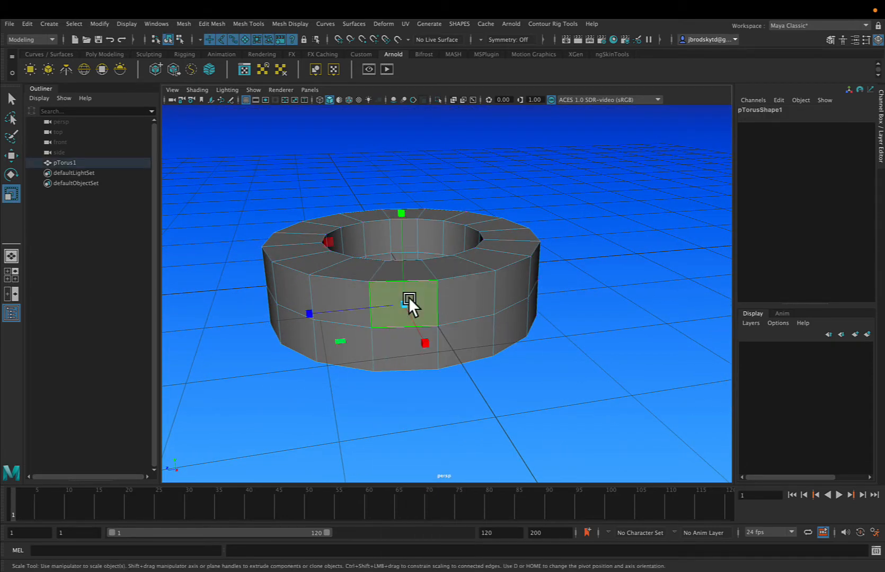
{"action": "left_click", "coordinate": [468, 300], "text": "shift"}
{"action": "left_click", "coordinate": [477, 334], "text": "shift"}
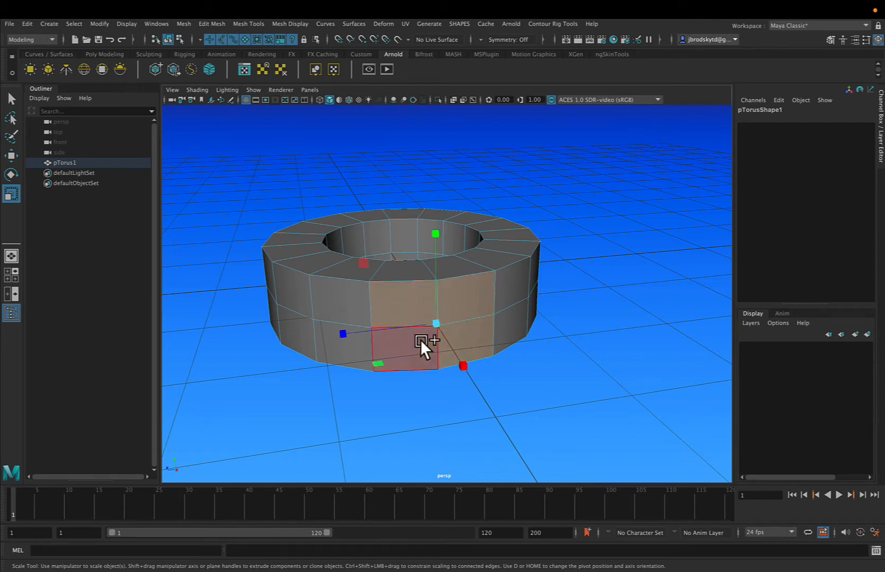
{"action": "left_click", "coordinate": [420, 339], "text": "shift"}
Extrude the selected outer-wall faces and scale the extruded faces down uniformly
{"action": "left_click_drag", "start_coordinate": [417, 344], "coordinate": [459, 333], "text": "alt"}
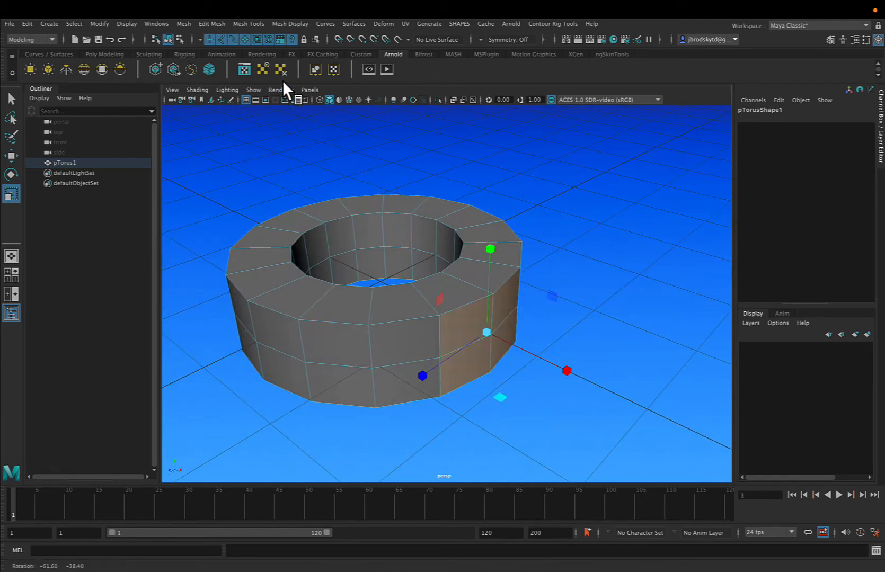
{"action": "left_click", "coordinate": [214, 24]}
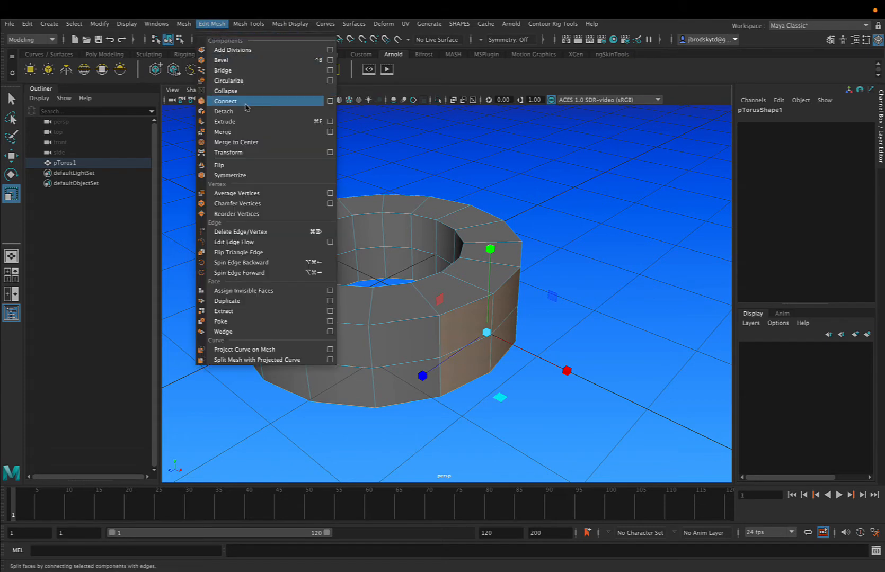
{"action": "left_click", "coordinate": [249, 121]}
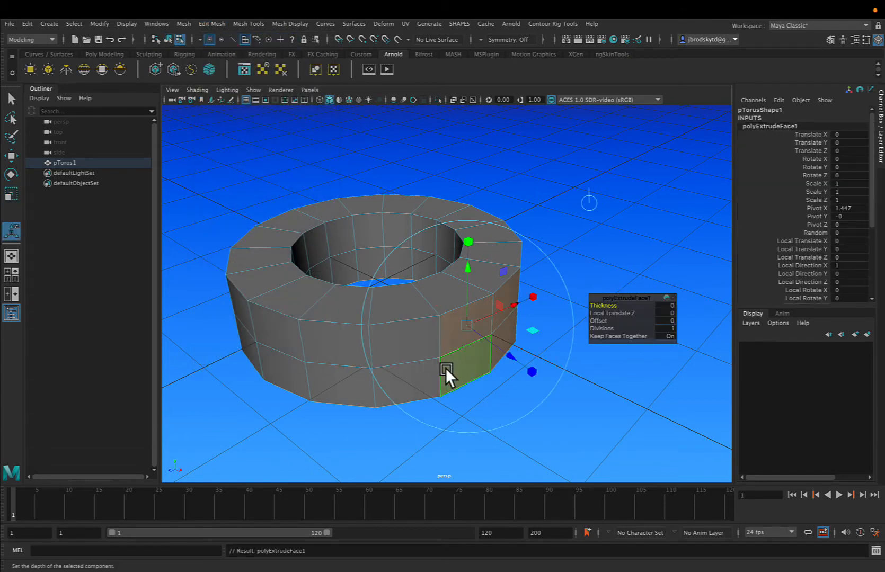
{"action": "left_click_drag", "start_coordinate": [500, 376], "coordinate": [500, 375], "text": "alt"}
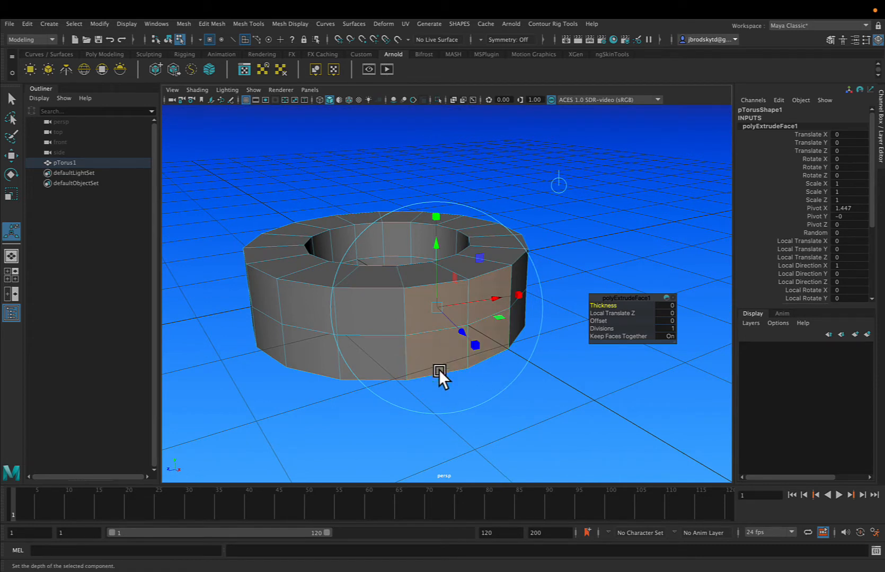
{"action": "key", "text": "r"}
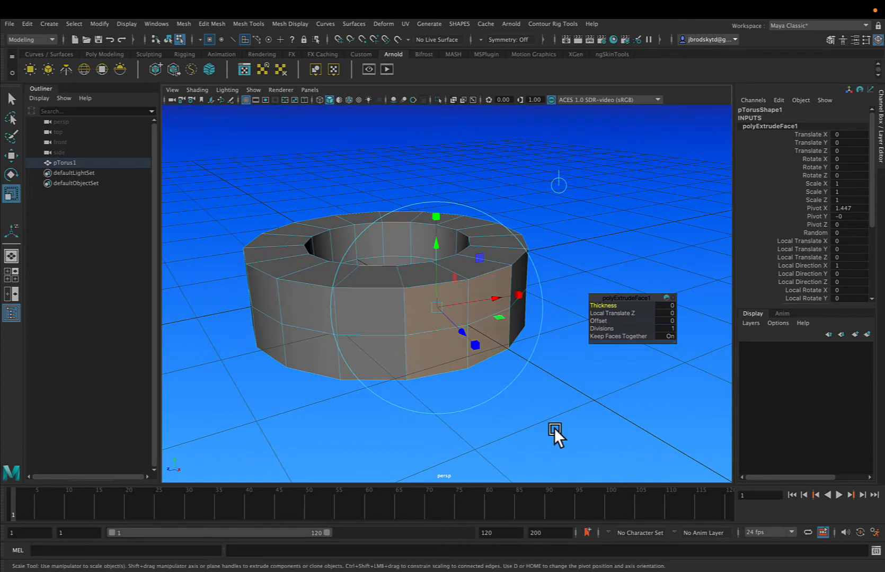
{"action": "left_click_drag", "start_coordinate": [460, 324], "coordinate": [407, 305]}
{"action": "scroll", "coordinate": [481, 342], "scroll_direction": "down", "scroll_amount": 1}
{"action": "scroll", "coordinate": [482, 342], "scroll_direction": "up", "scroll_amount": 5}
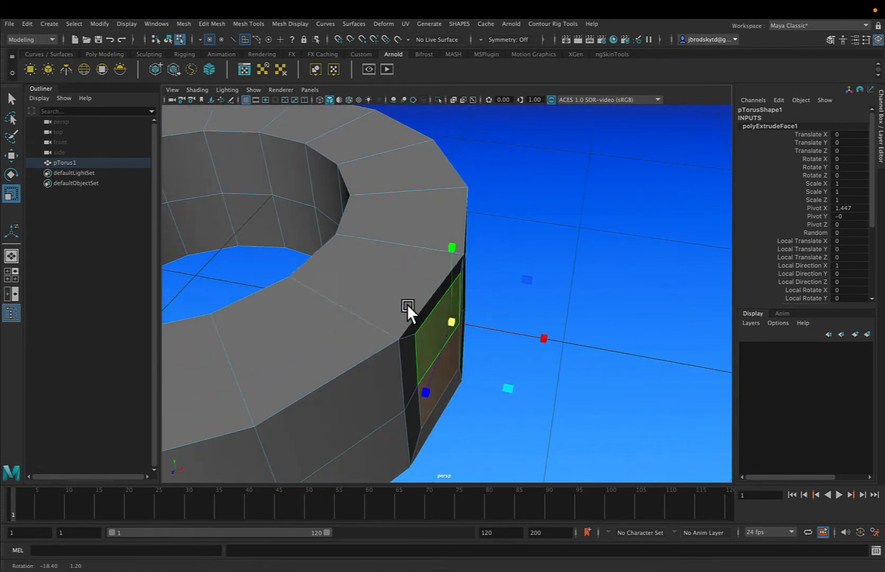
Move the extruded faces outward along the X axis to form a short tapered neck on the ring
{"action": "key", "text": "w"}
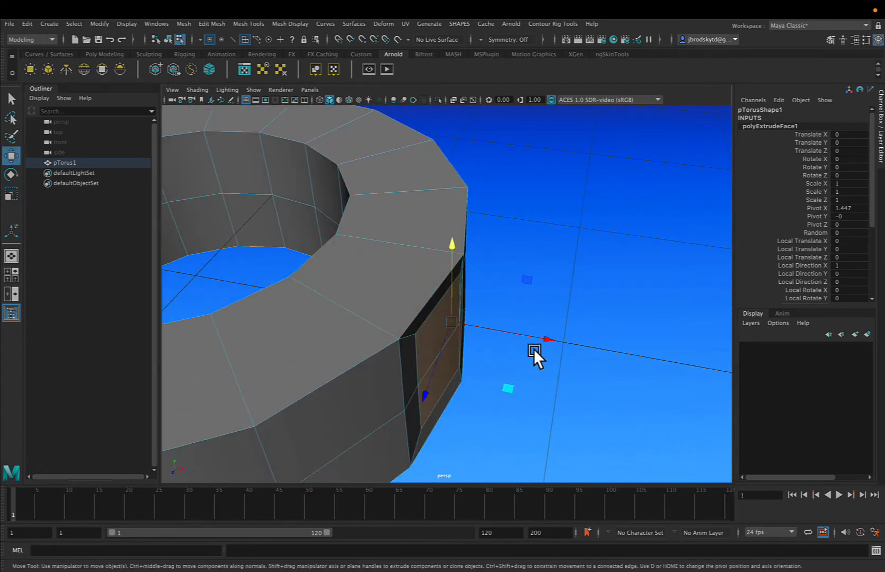
{"action": "left_click_drag", "start_coordinate": [548, 339], "coordinate": [517, 323]}
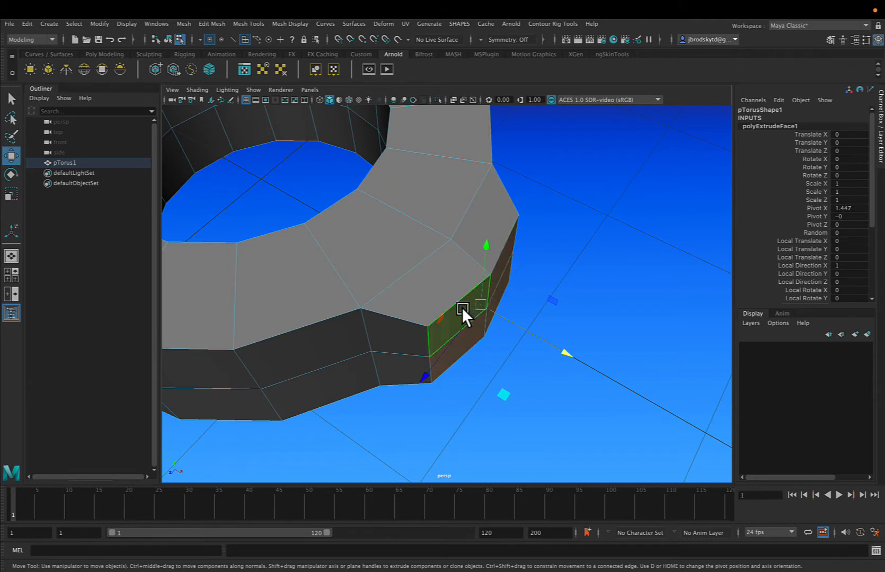
{"action": "left_click_drag", "start_coordinate": [505, 312], "coordinate": [480, 342], "text": "alt"}
{"action": "left_click", "coordinate": [600, 305]}
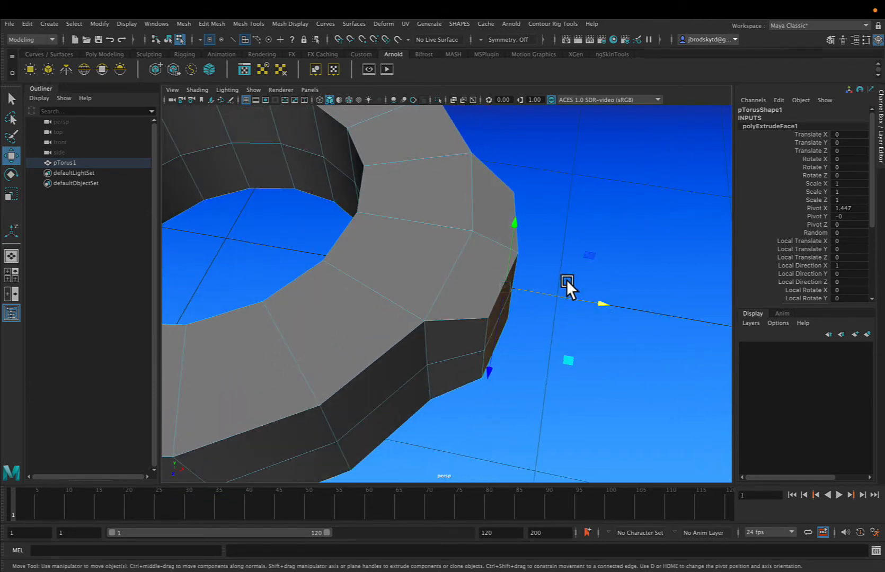
Flatten the neck's end faces into one plane by scaling them to 0 along X
{"action": "mouse_move", "coordinate": [556, 304]}
{"action": "left_mouse_down", "text": "alt"}
{"action": "mouse_move", "coordinate": [512, 290]}
{"action": "mouse_move", "coordinate": [520, 285]}
{"action": "mouse_move", "coordinate": [544, 307]}
{"action": "left_mouse_up", "text": "alt"}
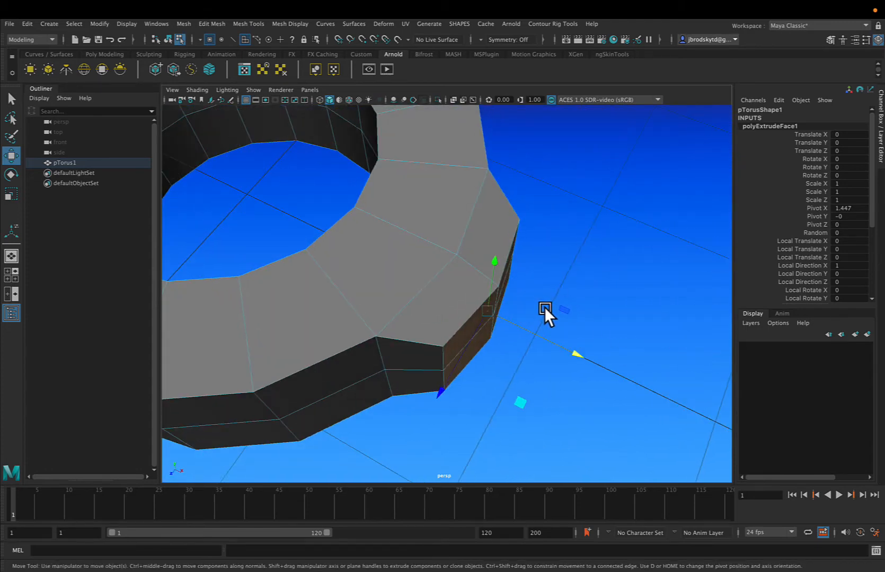
{"action": "key", "text": "r"}
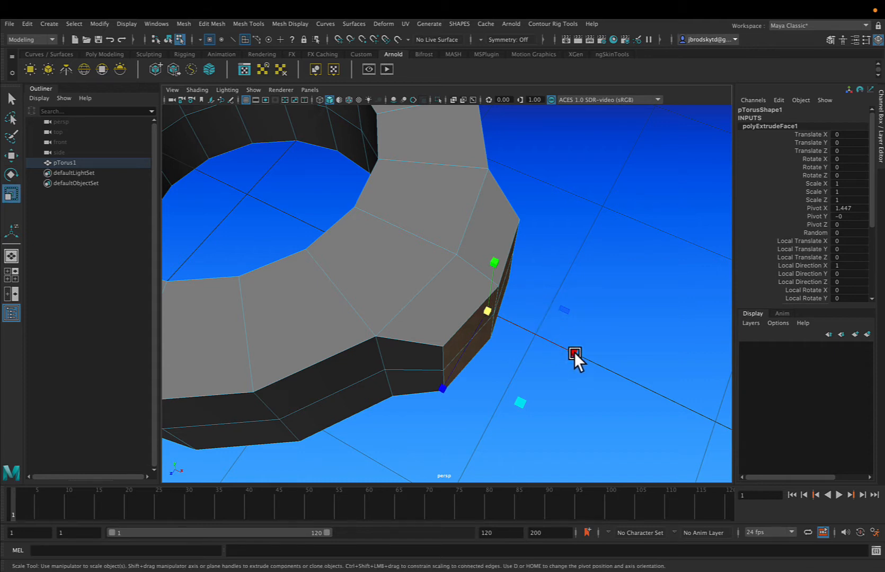
{"action": "left_click_drag", "start_coordinate": [575, 352], "coordinate": [485, 318]}
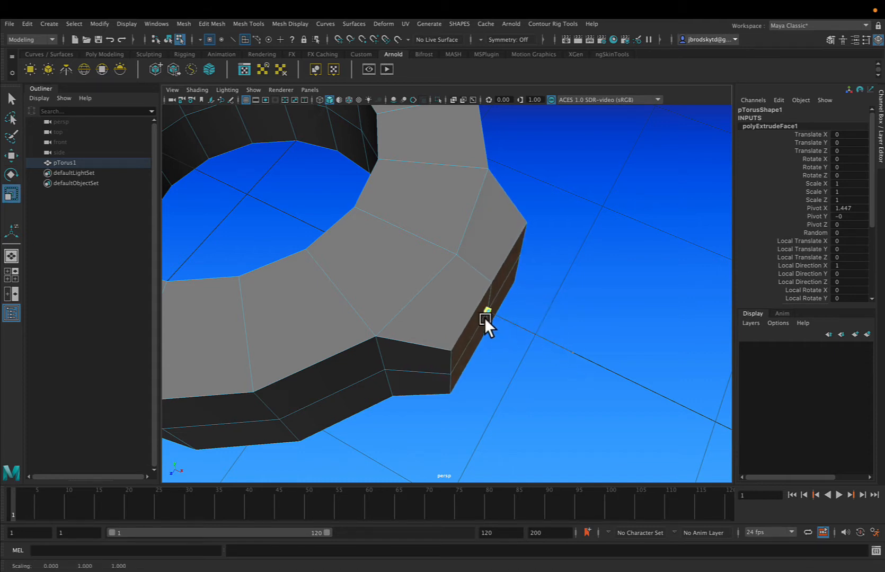
{"action": "left_click_drag", "start_coordinate": [420, 293], "coordinate": [419, 292]}
Extrude the flattened end faces again, move them outward along X to form a straight arm, and clear the selection
{"action": "left_click_drag", "start_coordinate": [524, 355], "coordinate": [511, 330], "text": "alt"}
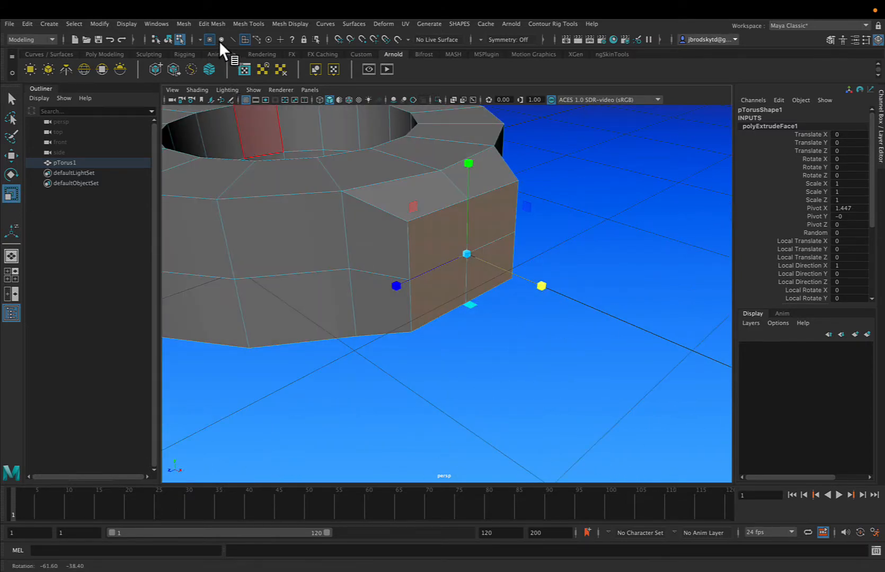
{"action": "left_click", "coordinate": [213, 24]}
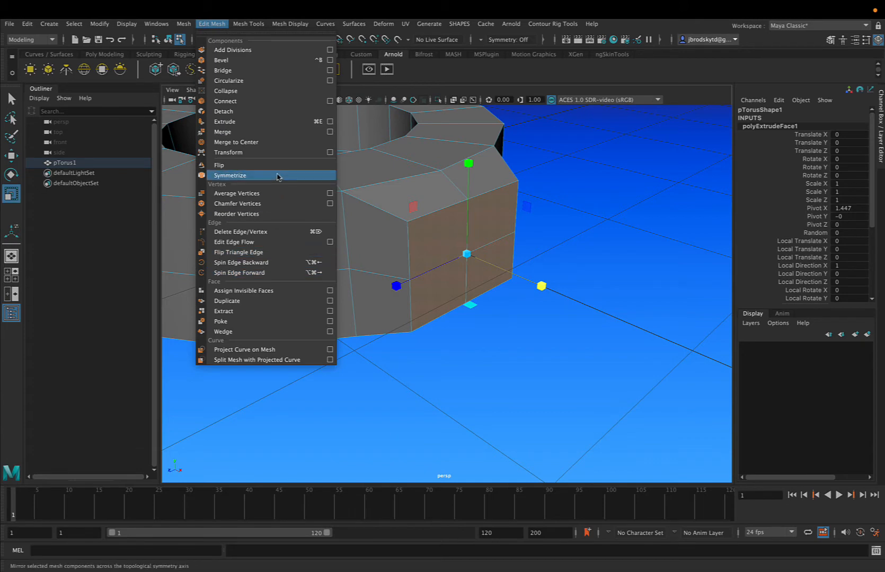
{"action": "left_click", "coordinate": [262, 127]}
{"action": "left_click_drag", "start_coordinate": [444, 252], "coordinate": [456, 266], "text": "alt"}
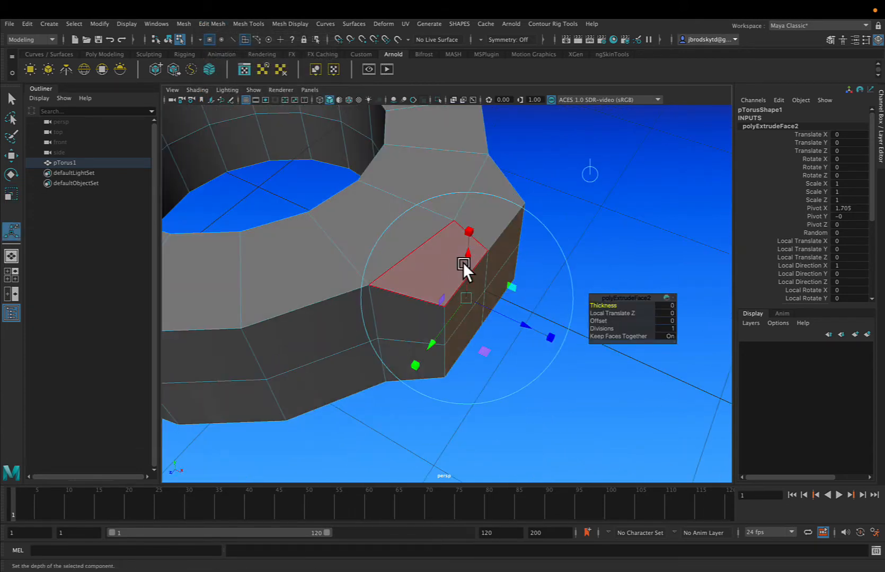
{"action": "key", "text": "w"}
{"action": "left_click_drag", "start_coordinate": [576, 328], "coordinate": [627, 359], "text": "alt"}
{"action": "mouse_move", "coordinate": [539, 350]}
{"action": "left_mouse_down", "text": "alt"}
{"action": "mouse_move", "coordinate": [539, 380]}
{"action": "mouse_move", "coordinate": [543, 364]}
{"action": "mouse_move", "coordinate": [518, 360]}
{"action": "mouse_move", "coordinate": [520, 344]}
{"action": "mouse_move", "coordinate": [548, 354]}
{"action": "left_mouse_up", "text": "alt"}
{"action": "left_click_drag", "start_coordinate": [488, 304], "coordinate": [488, 301], "text": "alt"}
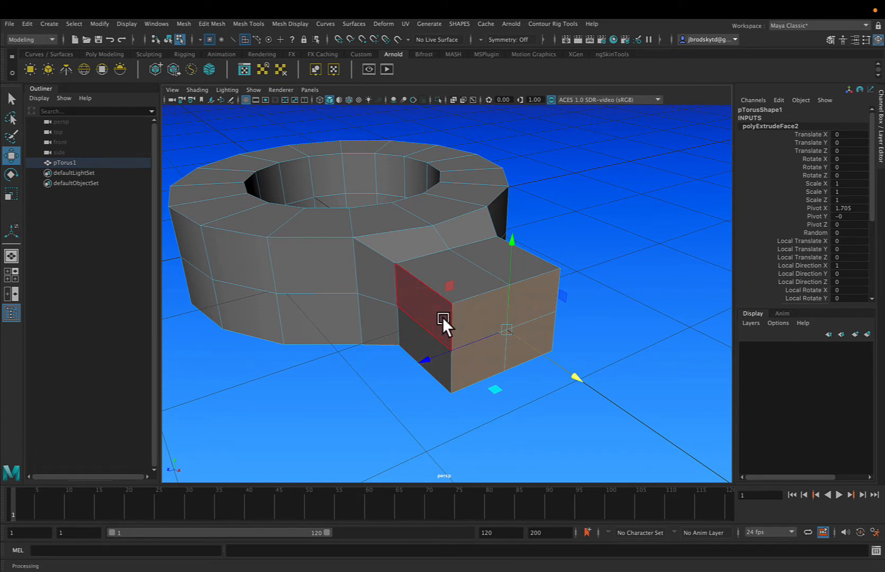
{"action": "left_click_drag", "start_coordinate": [443, 317], "coordinate": [612, 362], "text": "alt"}
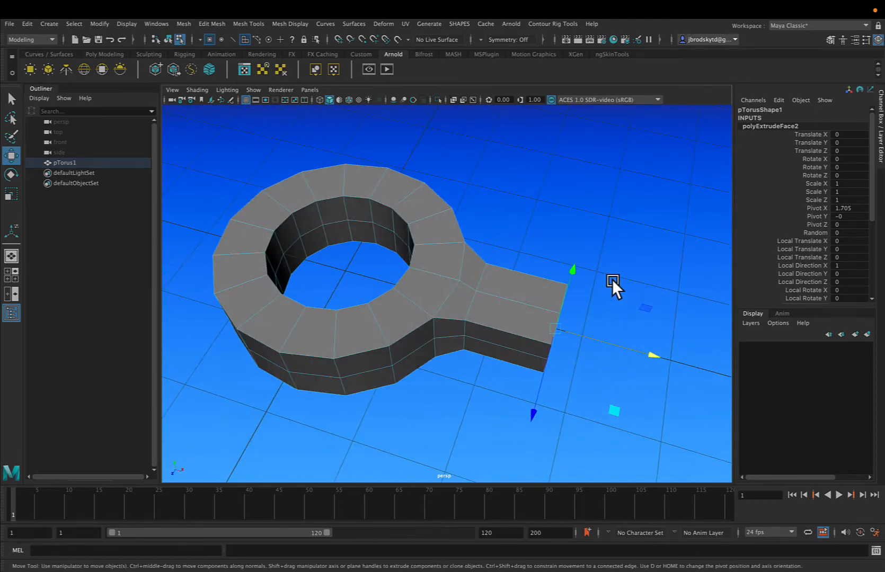
{"action": "left_click", "coordinate": [630, 272]}
{"action": "left_click_drag", "start_coordinate": [632, 273], "coordinate": [611, 263], "text": "alt"}
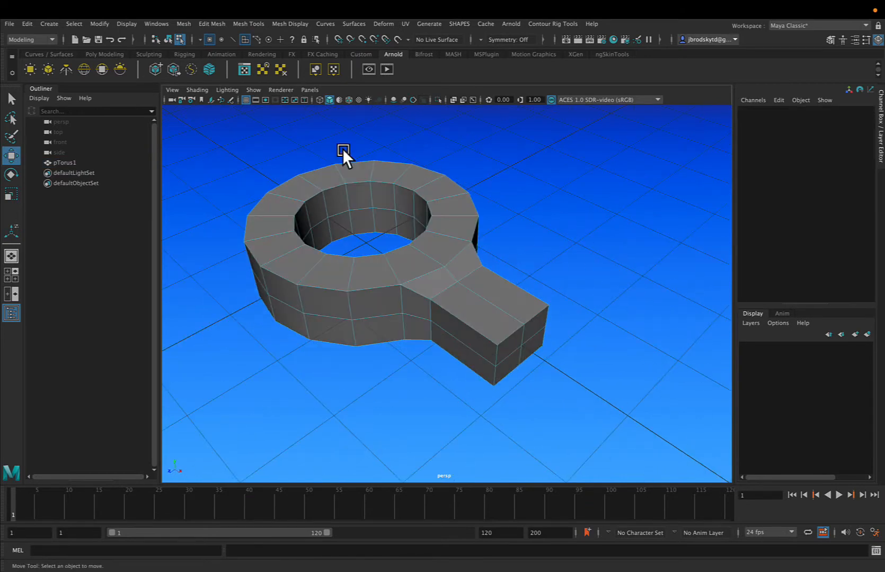
Save the scene as piston_hinge in Maya ASCII format in the chopper_lesson folder
{"action": "left_click", "coordinate": [10, 24]}
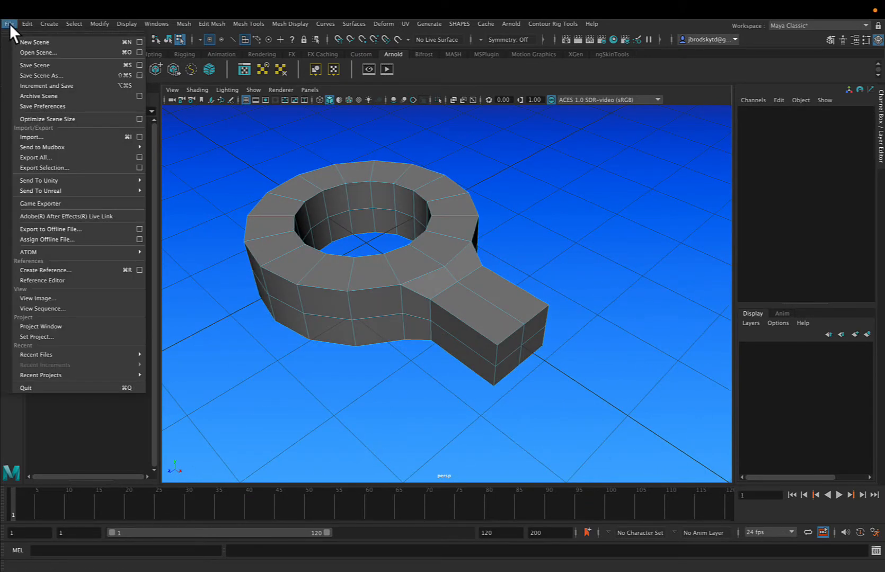
{"action": "left_click", "coordinate": [52, 76]}
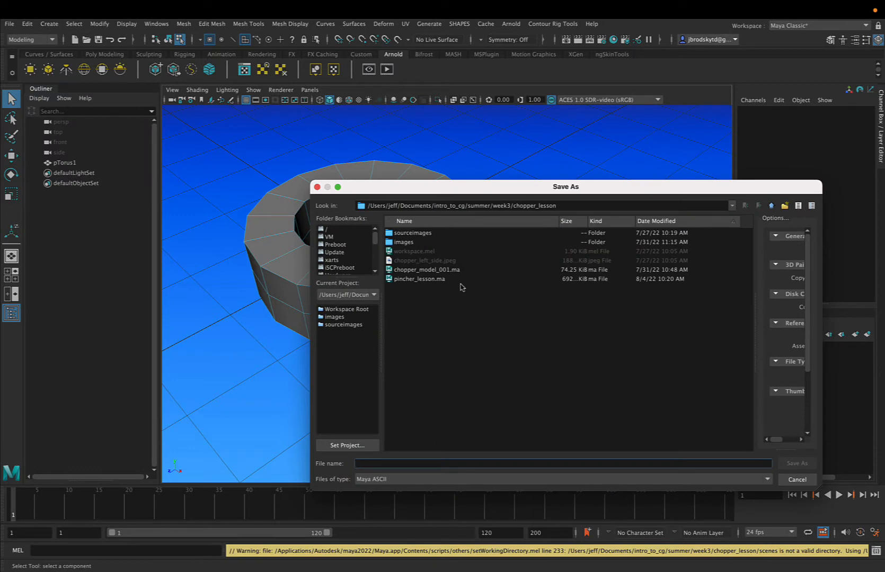
{"action": "left_click", "coordinate": [425, 465]}
{"action": "type", "text": "piston"}
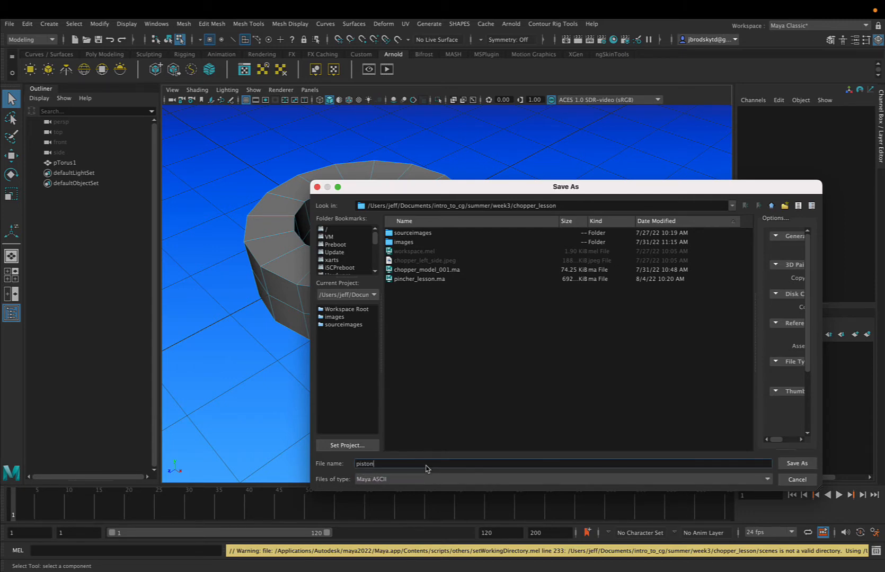
{"action": "type", "text": "_hinge"}
{"action": "key", "text": "Return"}
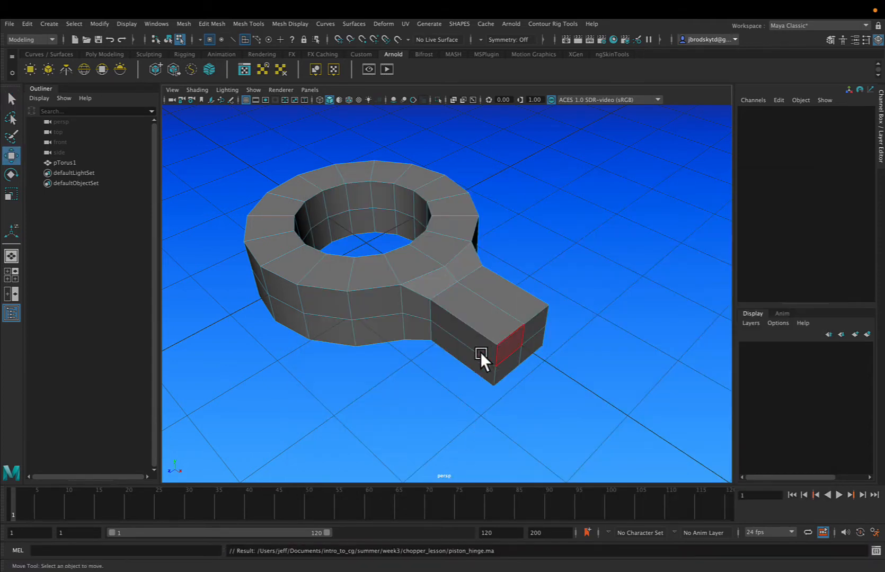
Return the hinge mesh to object mode and deselect it
{"action": "left_click_drag", "start_coordinate": [480, 354], "coordinate": [451, 358], "text": "alt"}
{"action": "scroll", "coordinate": [457, 376], "scroll_direction": "down", "scroll_amount": 3}
{"action": "scroll", "coordinate": [456, 376], "scroll_direction": "up", "scroll_amount": 3}
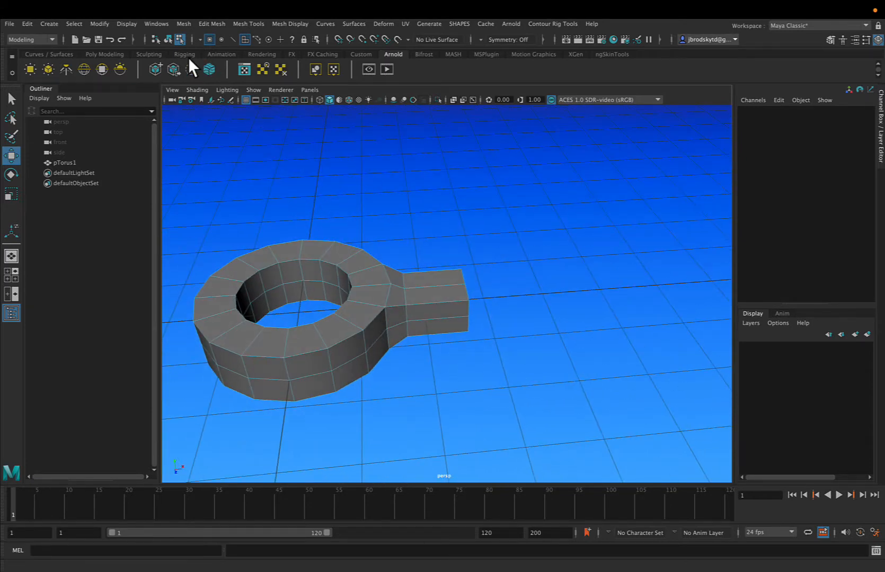
{"action": "right_click_drag", "start_coordinate": [475, 272], "coordinate": [499, 256]}
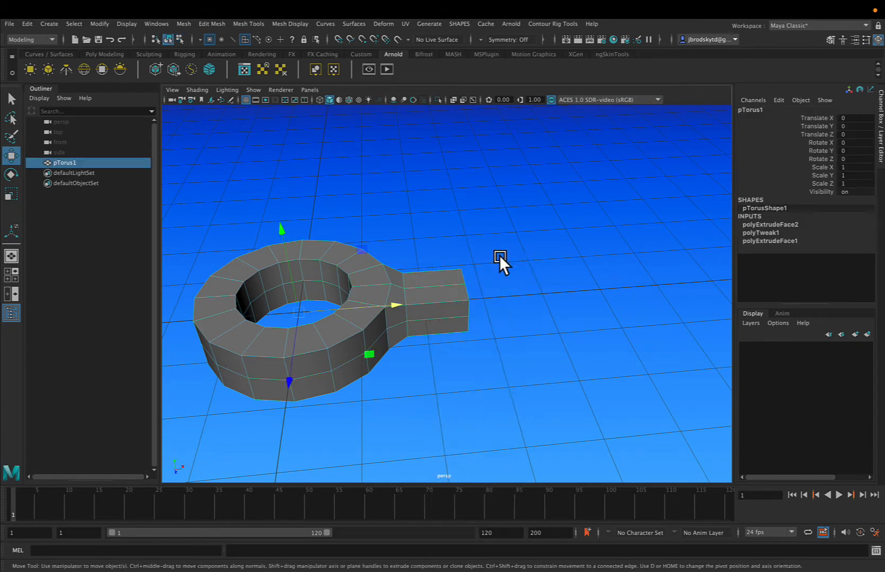
{"action": "left_click", "coordinate": [459, 248]}
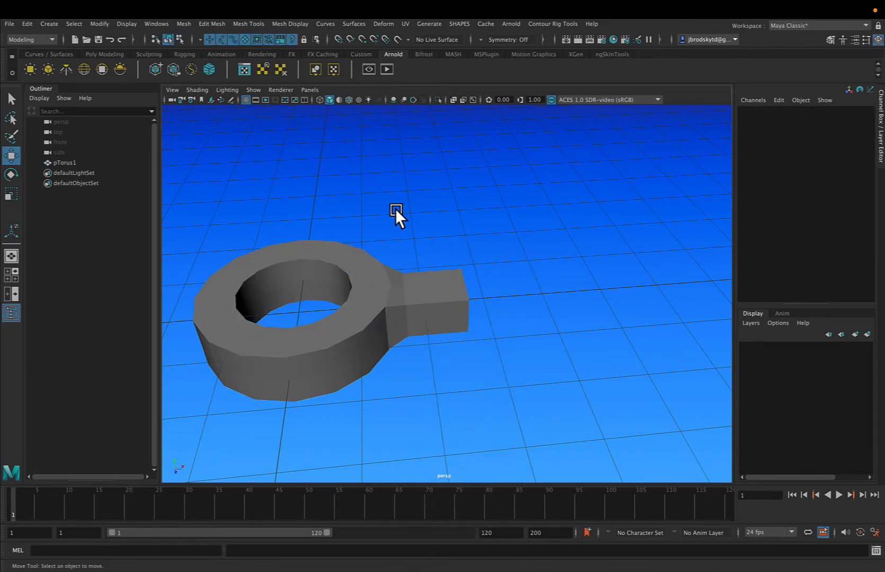
Check the hinge mesh in wireframe display and return to shaded display
{"action": "left_click", "coordinate": [42, 22]}
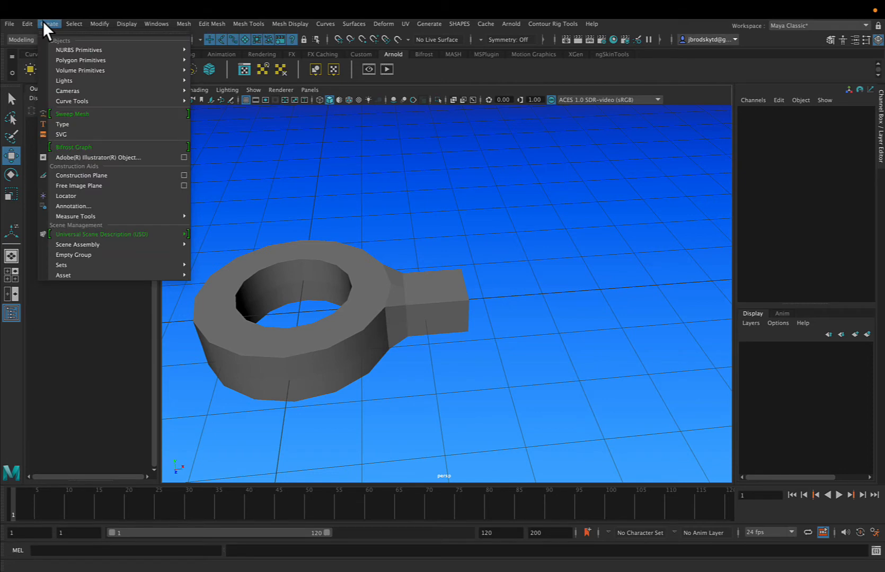
{"action": "left_click", "coordinate": [246, 165]}
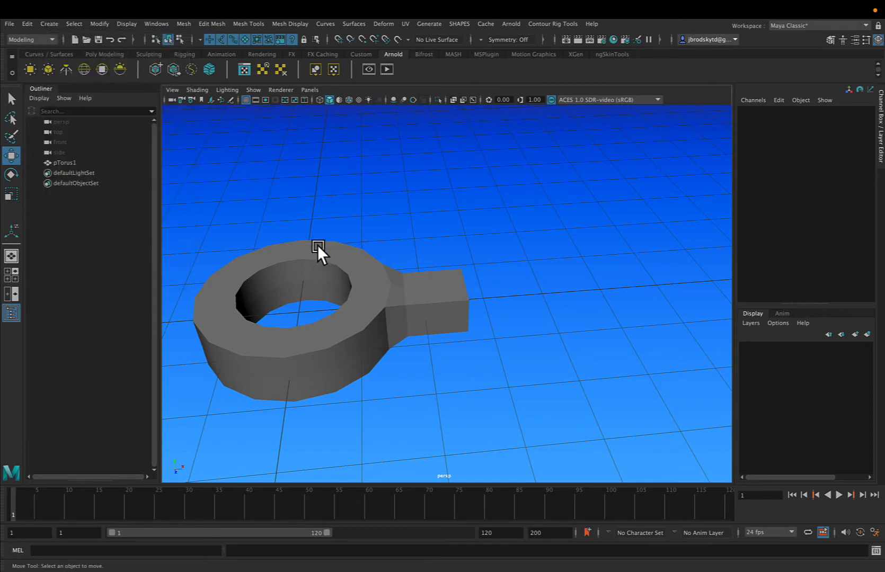
{"action": "left_click_drag", "start_coordinate": [318, 245], "coordinate": [338, 256], "text": "alt"}
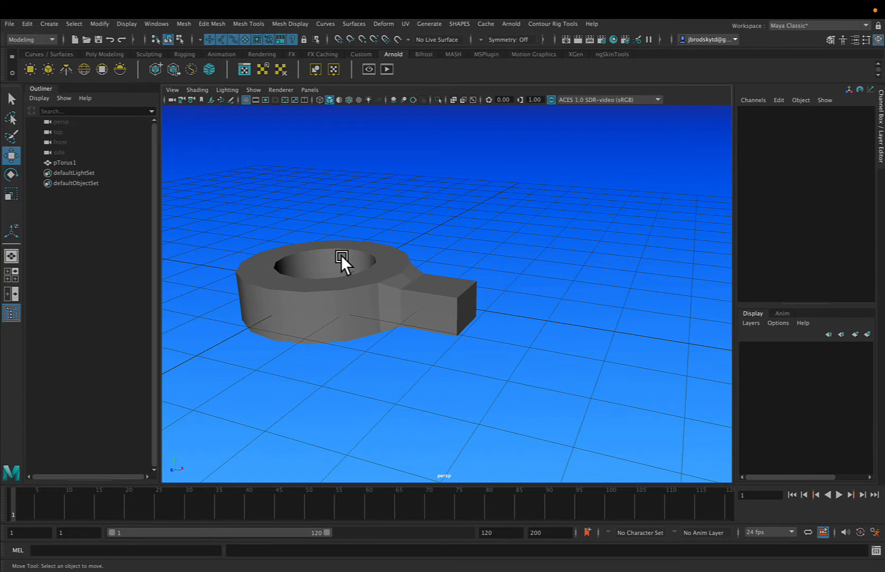
{"action": "key", "text": "4"}
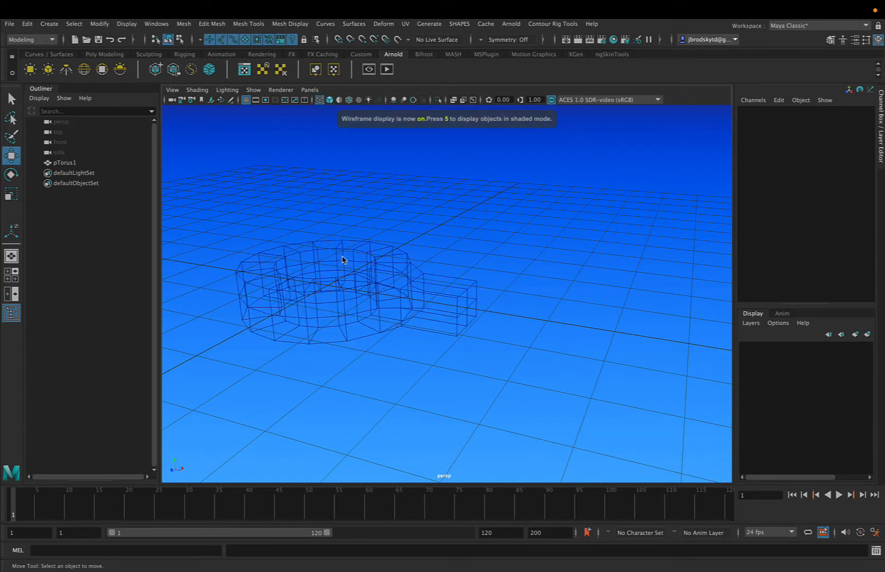
{"action": "key", "text": "5"}
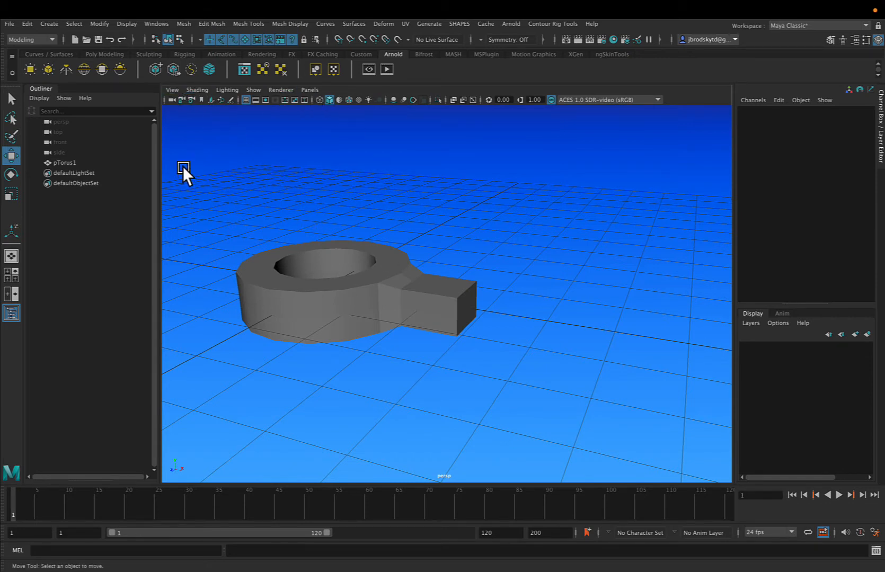
Turn on Wireframe on Shaded for the viewport and view the hinge's edge layout from a closer angle
{"action": "left_click", "coordinate": [192, 89]}
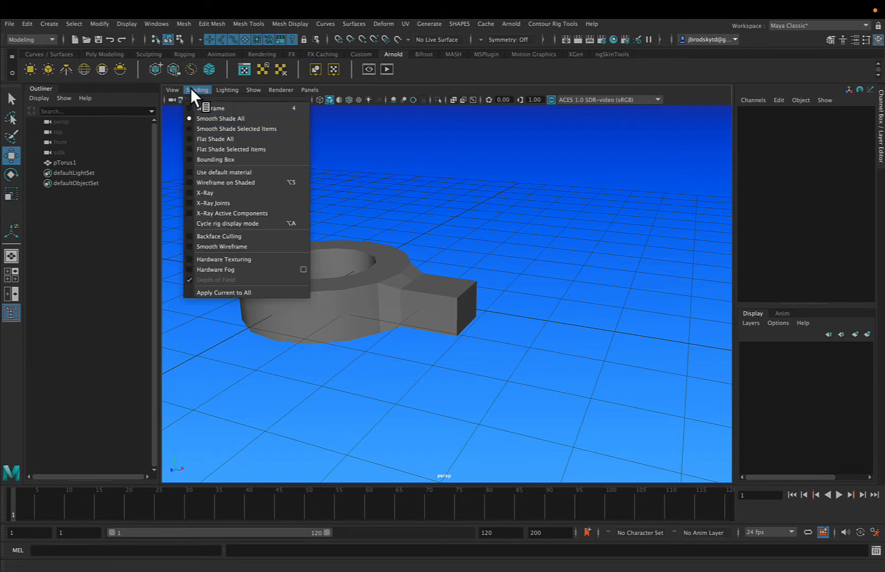
{"action": "left_click", "coordinate": [229, 183]}
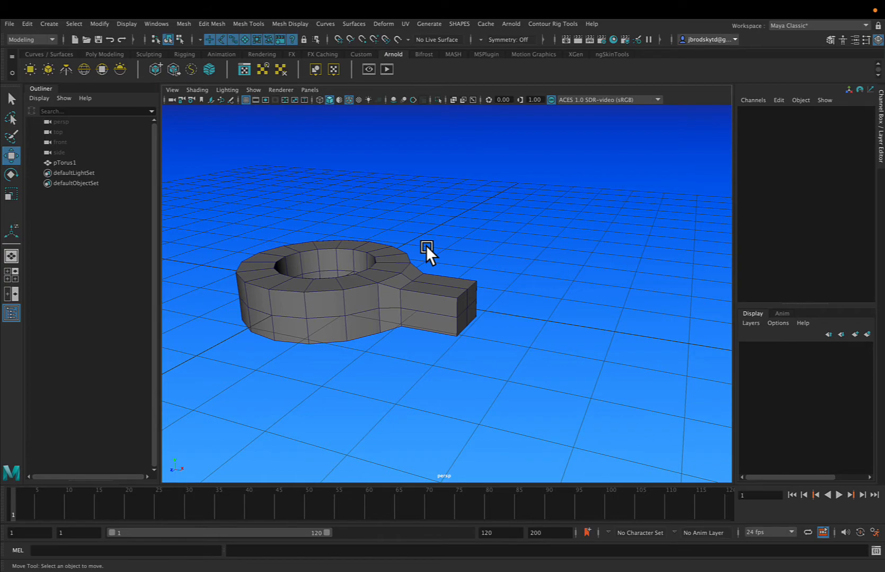
{"action": "left_click_drag", "start_coordinate": [439, 252], "coordinate": [334, 295], "text": "alt"}
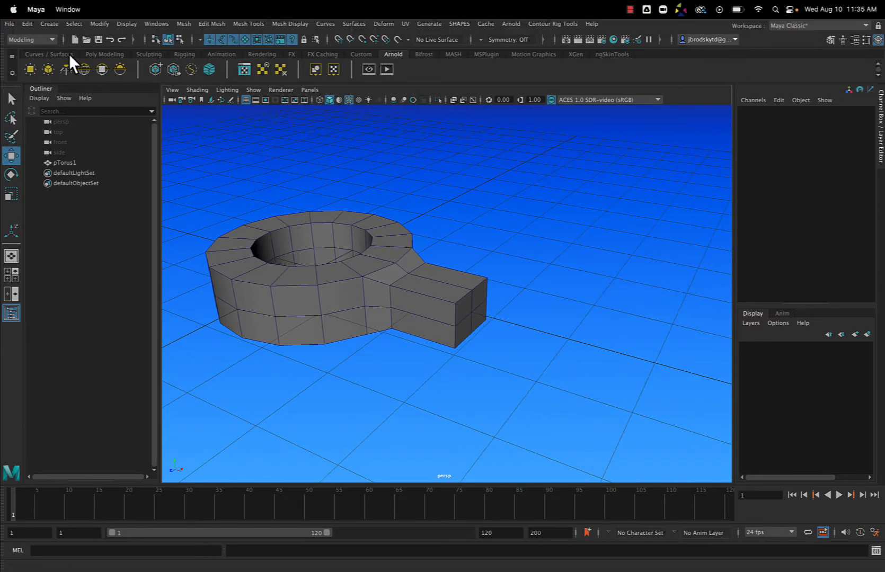
Create a polygon cylinder at the origin, inside the hinge ring
{"action": "left_click", "coordinate": [54, 24]}
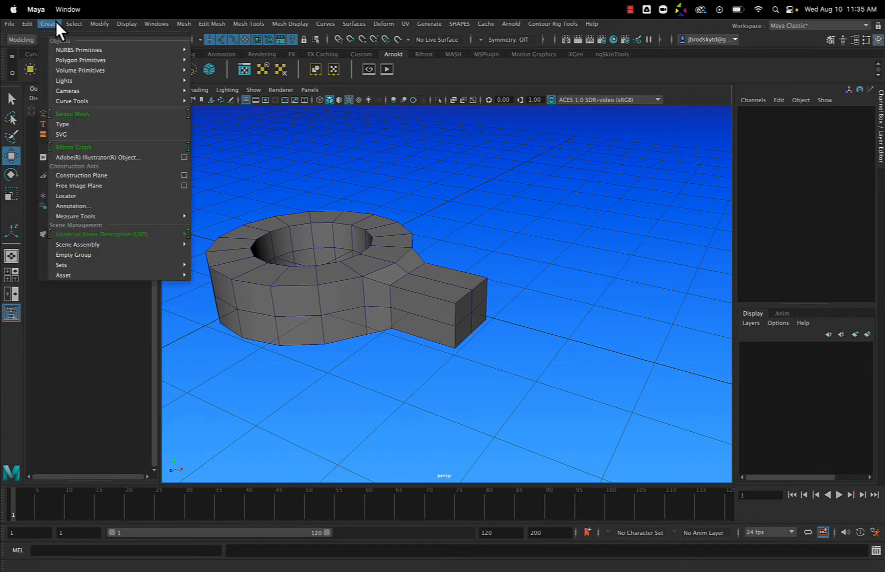
{"action": "mouse_move", "coordinate": [69, 65]}
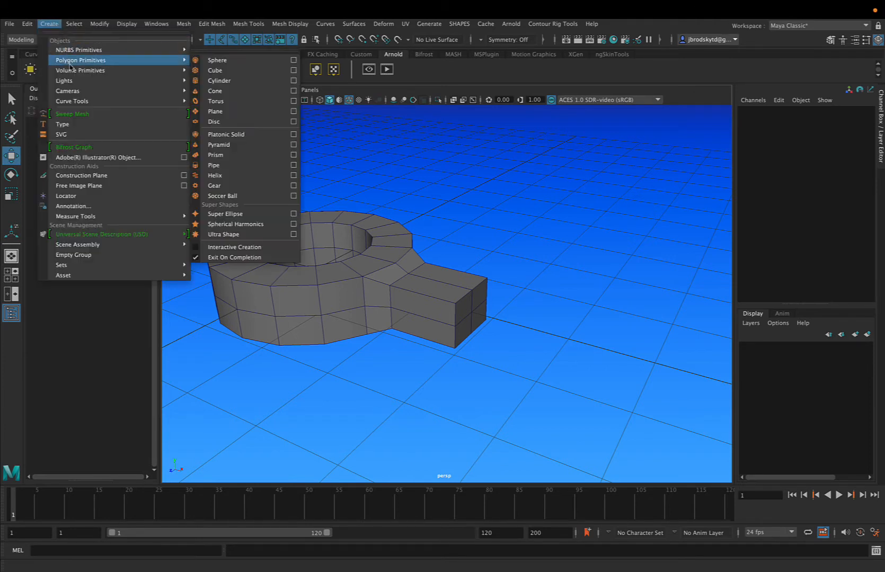
{"action": "left_click", "coordinate": [234, 81]}
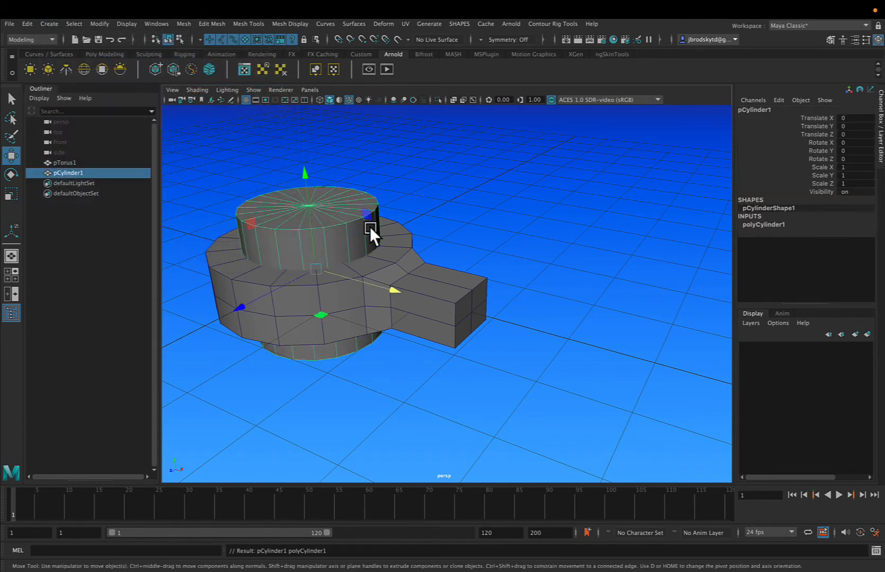
{"action": "left_click_drag", "start_coordinate": [369, 228], "coordinate": [391, 223], "text": "alt"}
{"action": "middle_click_drag", "start_coordinate": [371, 240], "coordinate": [464, 226], "text": "alt"}
{"action": "left_click_drag", "start_coordinate": [464, 226], "coordinate": [453, 239], "text": "alt"}
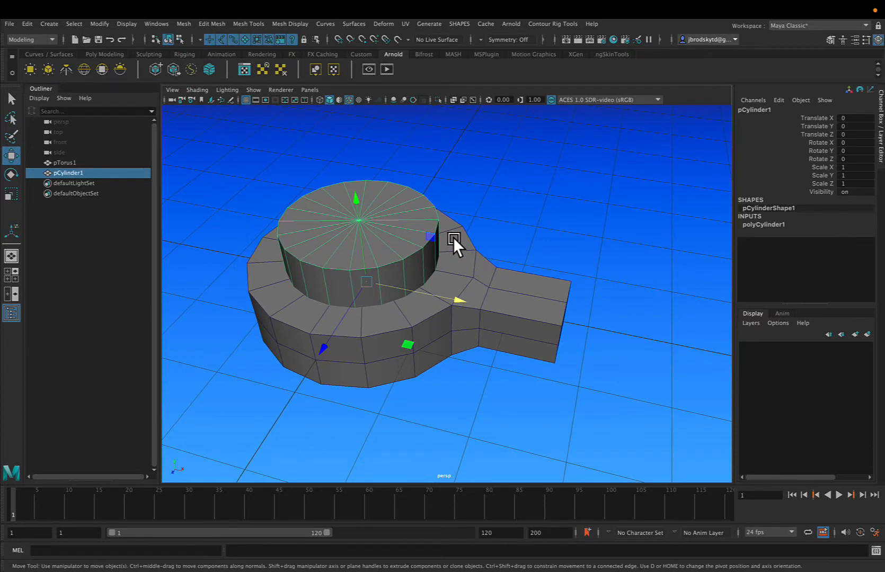
Try to switch the cylinder to vertex editing while it overlaps the hinge ring
{"action": "right_click_drag", "start_coordinate": [395, 198], "coordinate": [364, 197]}
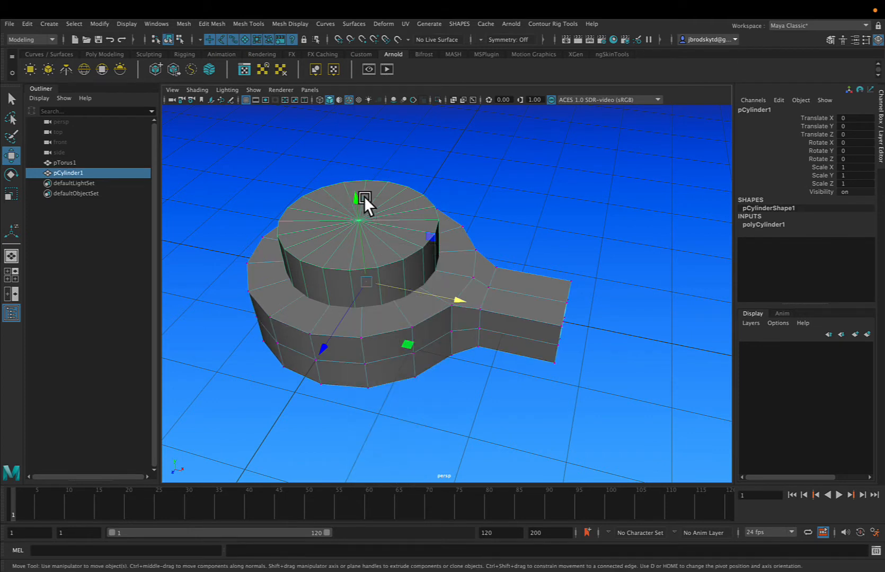
{"action": "left_click", "coordinate": [508, 175]}
{"action": "left_click", "coordinate": [389, 197]}
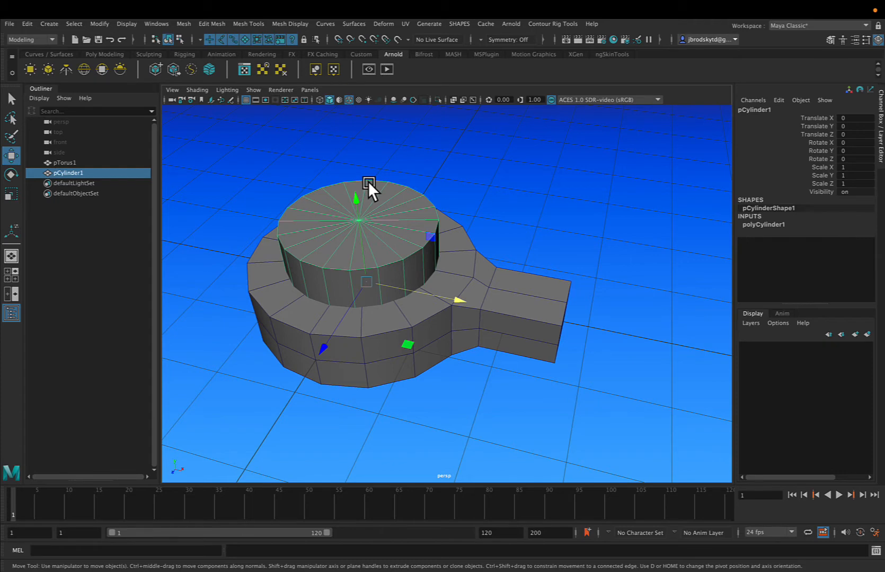
{"action": "left_click_drag", "start_coordinate": [380, 179], "coordinate": [390, 173], "text": "alt"}
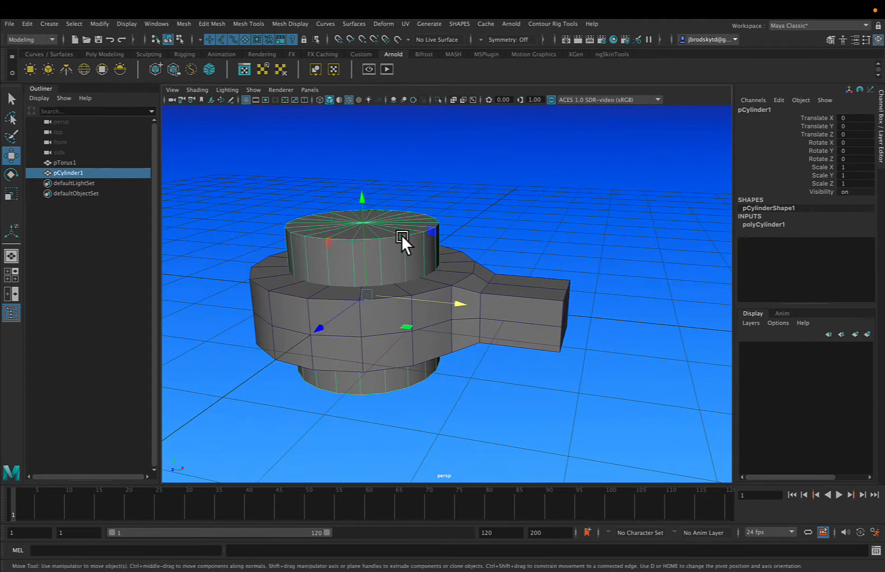
{"action": "left_click_drag", "start_coordinate": [402, 235], "coordinate": [403, 233], "text": "alt"}
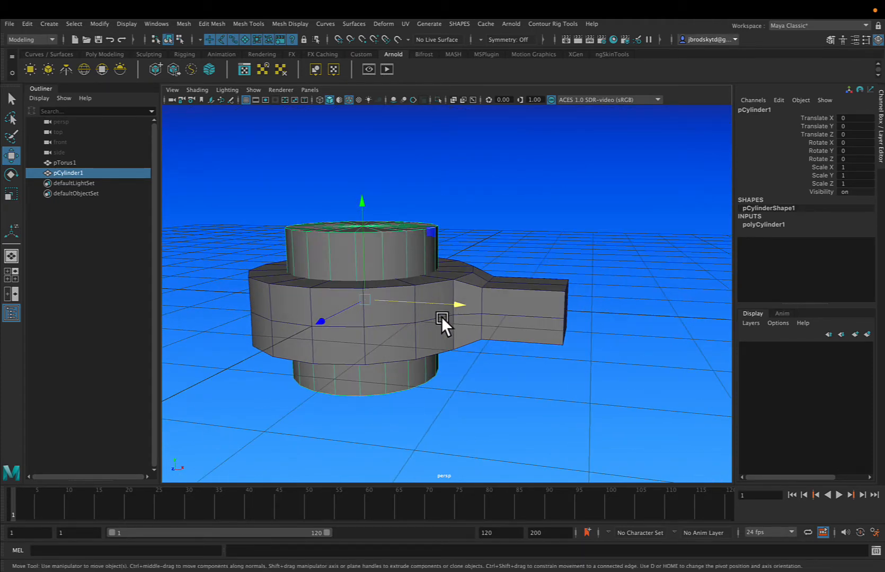
{"action": "right_click", "coordinate": [399, 222]}
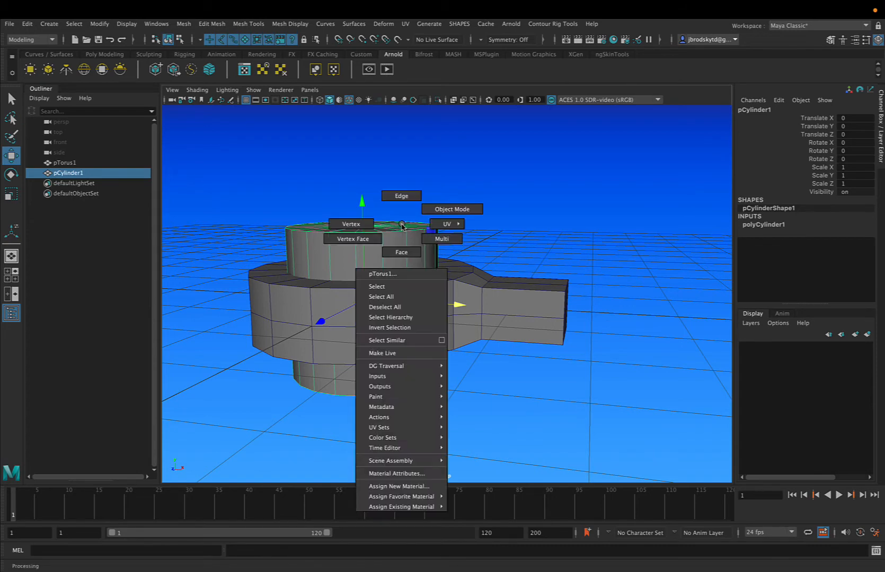
{"action": "left_click", "coordinate": [366, 225]}
{"action": "left_click", "coordinate": [466, 188]}
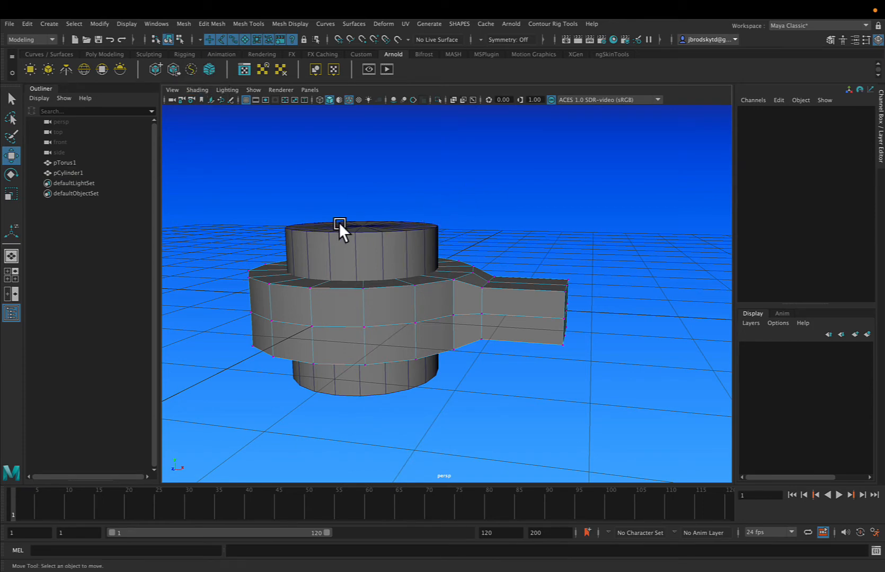
{"action": "right_click_drag", "start_coordinate": [353, 221], "coordinate": [405, 201]}
{"action": "left_click", "coordinate": [397, 232]}
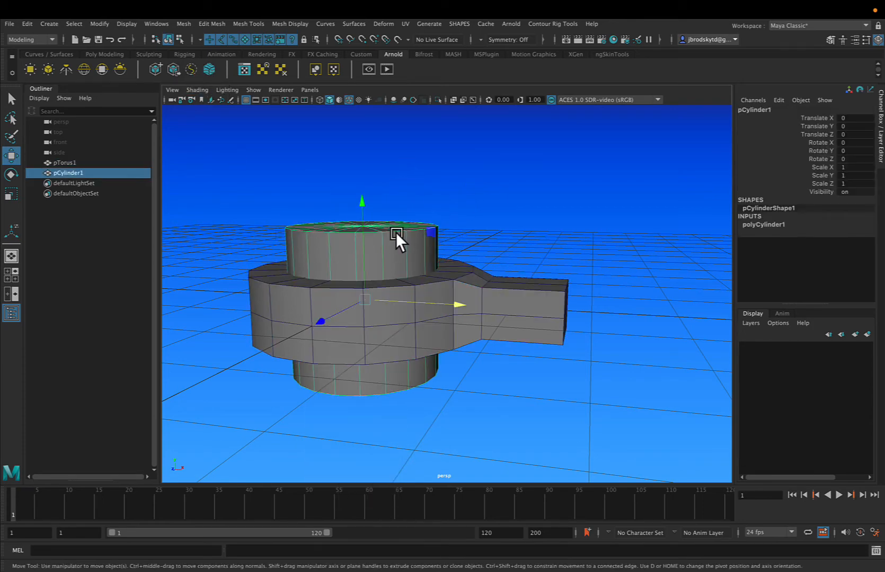
{"action": "right_click", "coordinate": [403, 224]}
{"action": "left_click", "coordinate": [360, 224]}
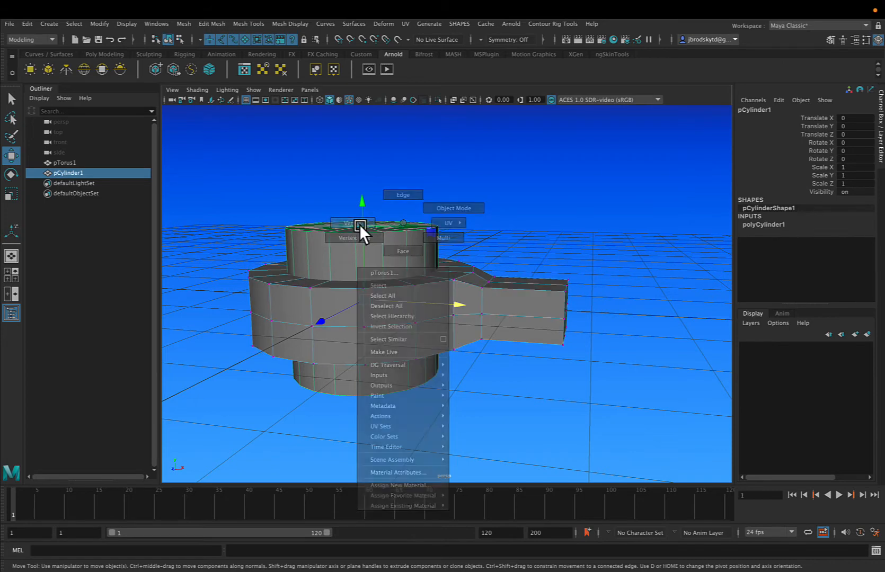
{"action": "left_click", "coordinate": [501, 202]}
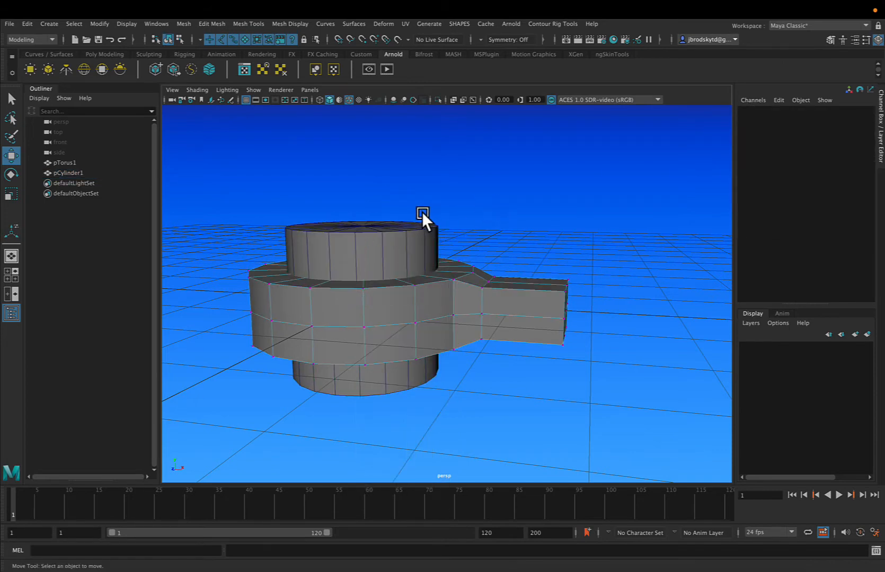
{"action": "right_click_drag", "start_coordinate": [421, 230], "coordinate": [457, 210]}
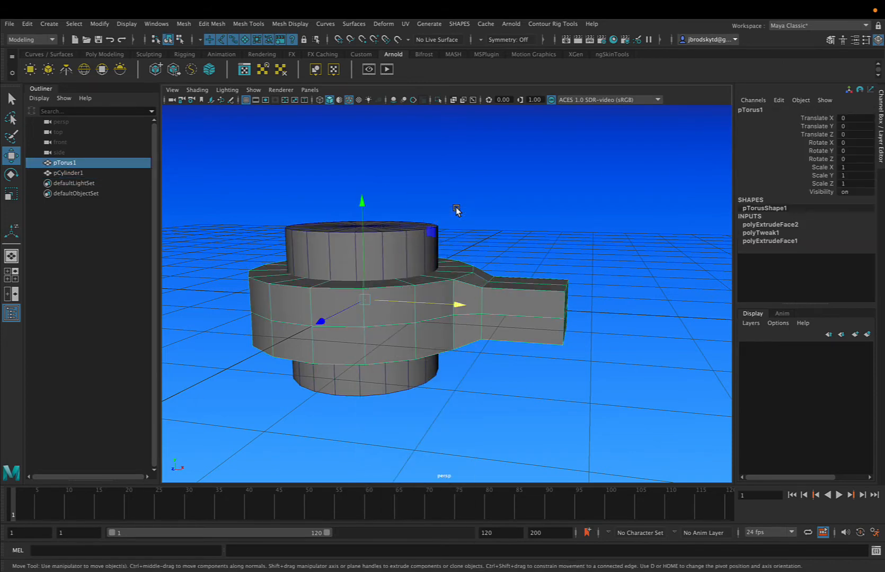
{"action": "left_click", "coordinate": [478, 205]}
Select the cylinder, switch it to component mode, return to object mode and deselect it
{"action": "left_click", "coordinate": [380, 228]}
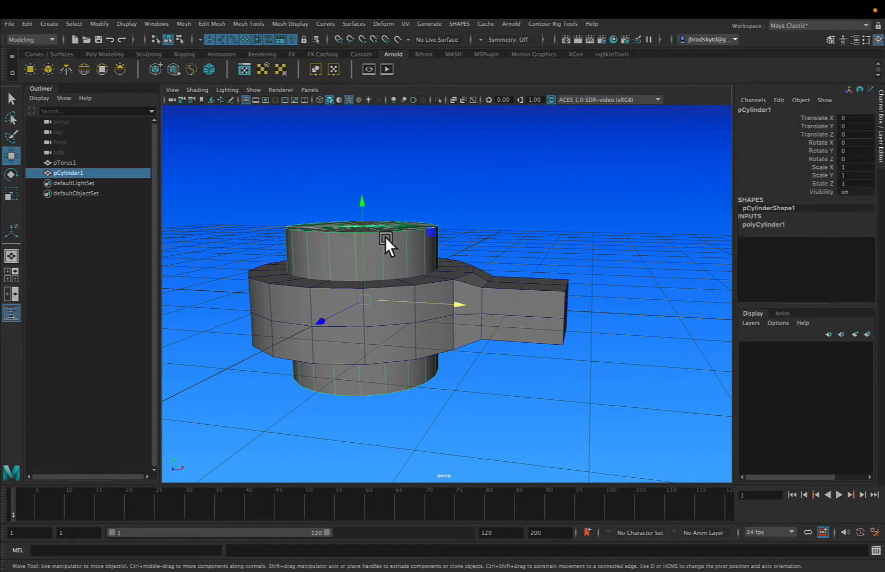
{"action": "left_click", "coordinate": [180, 41]}
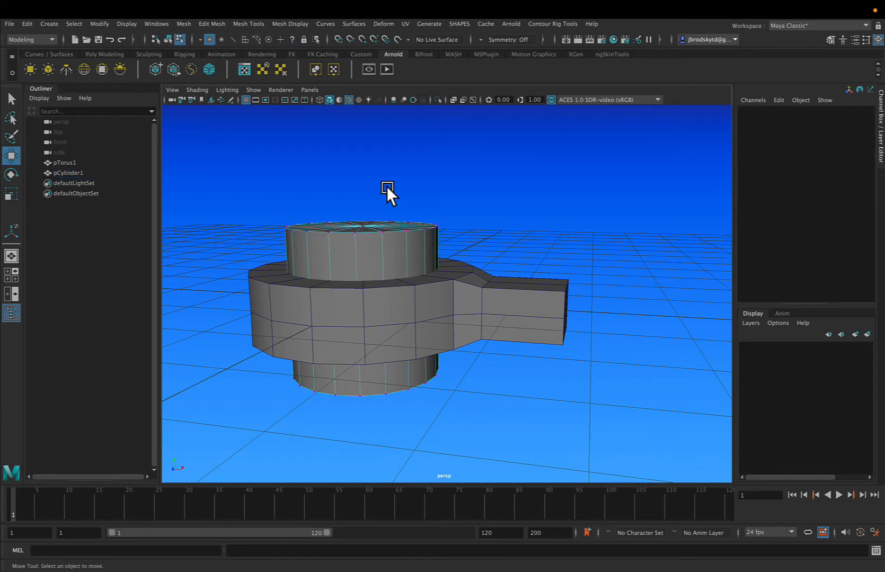
{"action": "left_click", "coordinate": [168, 40]}
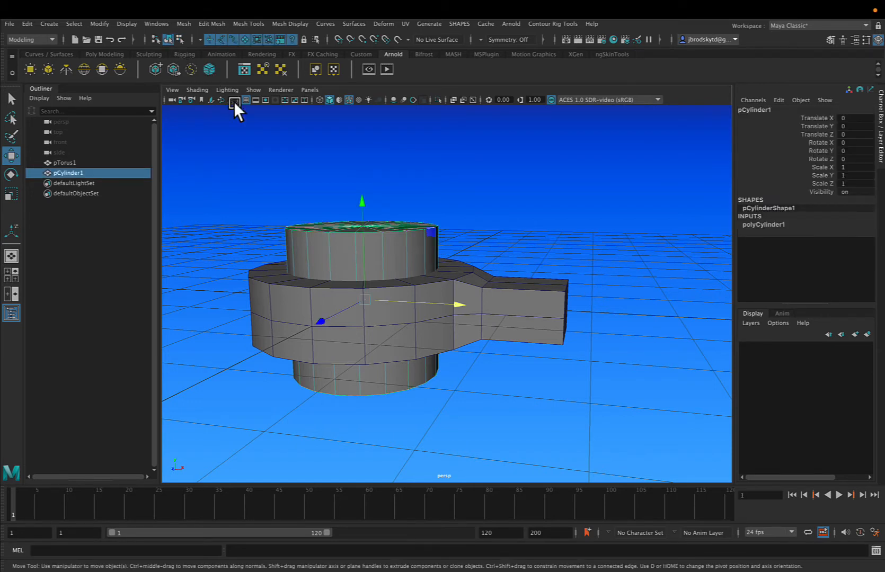
{"action": "left_click", "coordinate": [279, 200]}
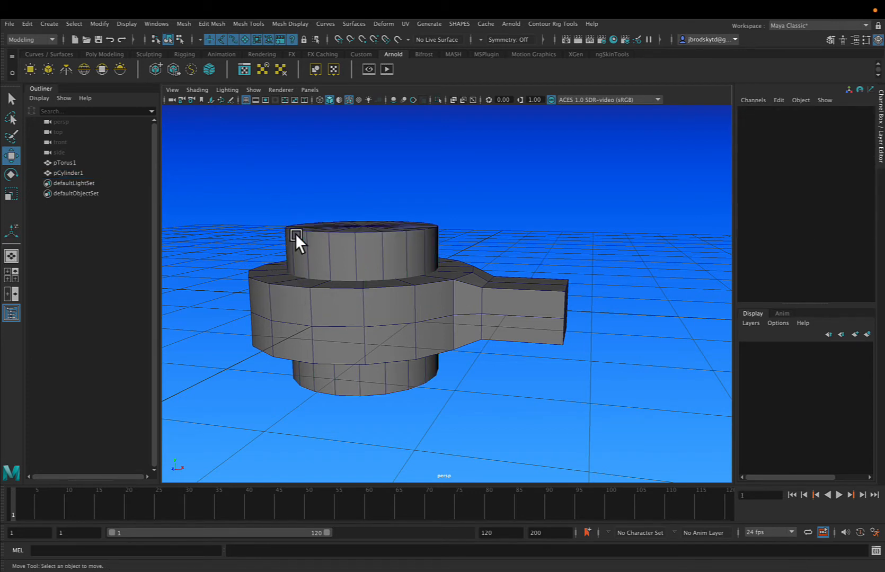
Put the cylinder in component mode and select all of its vertices
{"action": "left_click", "coordinate": [295, 235]}
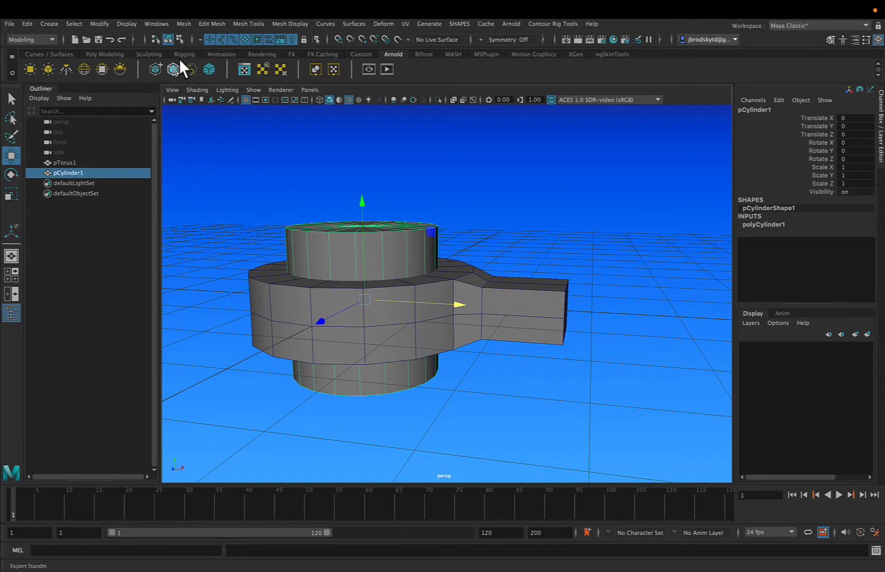
{"action": "left_click", "coordinate": [179, 39]}
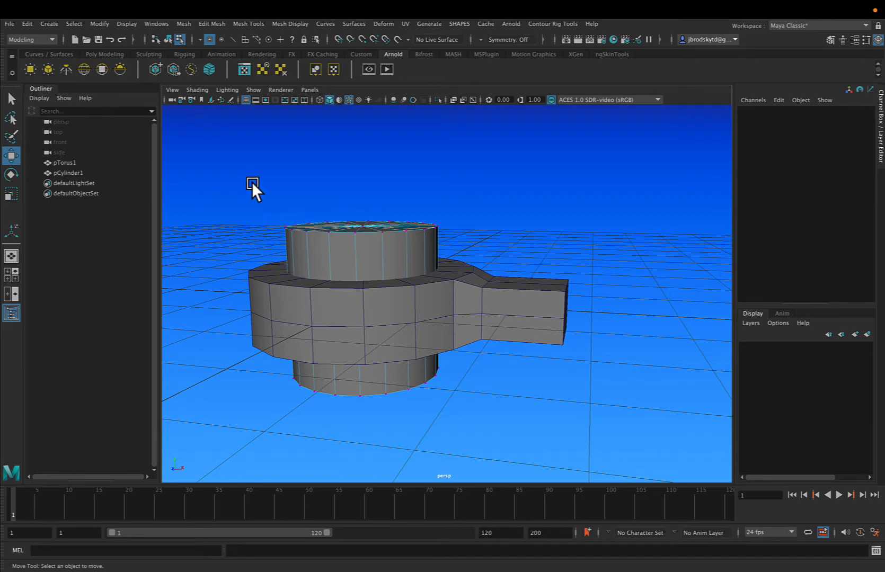
{"action": "left_click_drag", "start_coordinate": [253, 193], "coordinate": [573, 449]}
{"action": "left_click_drag", "start_coordinate": [500, 379], "coordinate": [481, 384], "text": "alt"}
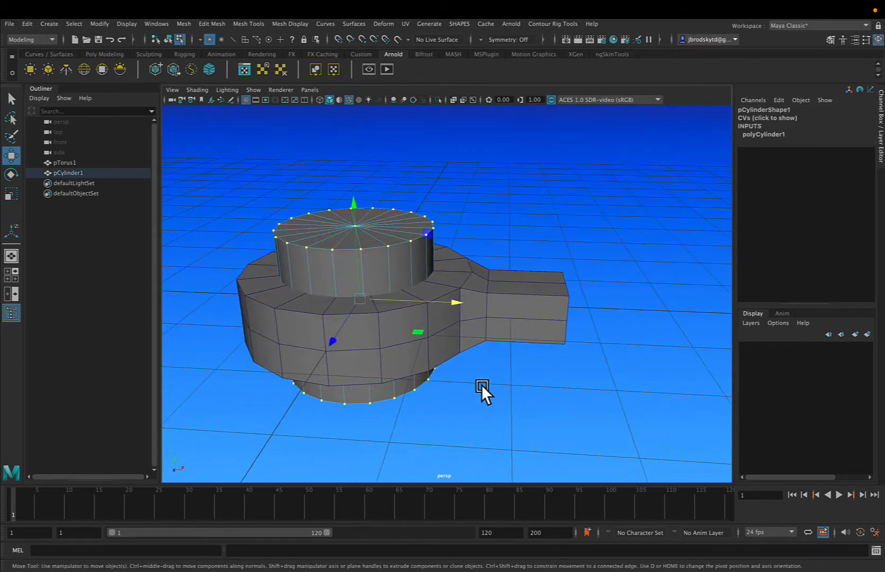
Try to rotate the cylinder's vertices onto their side by eye, and undo the rotation
{"action": "key", "text": "e"}
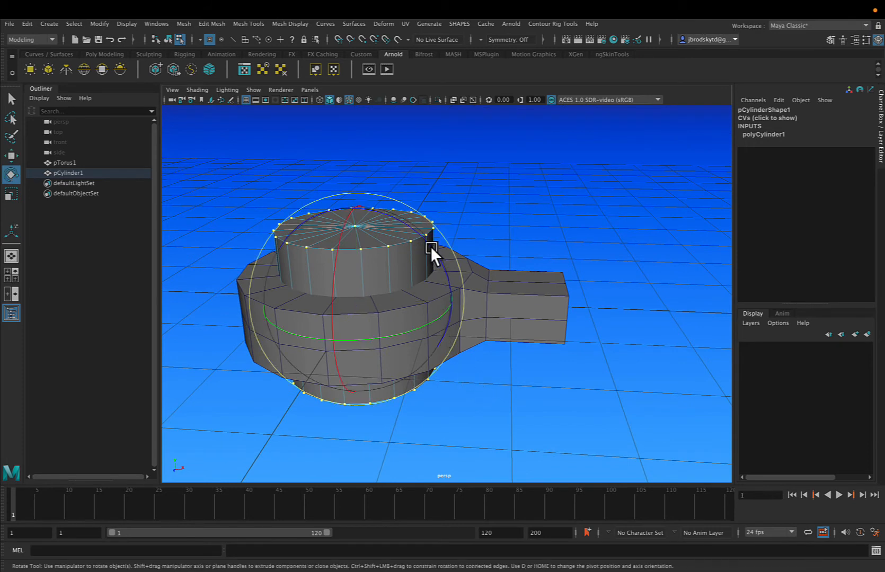
{"action": "mouse_move", "coordinate": [429, 247]}
{"action": "left_mouse_down"}
{"action": "mouse_move", "coordinate": [476, 324]}
{"action": "mouse_move", "coordinate": [473, 437]}
{"action": "mouse_move", "coordinate": [422, 498]}
{"action": "mouse_move", "coordinate": [451, 437]}
{"action": "left_mouse_up"}
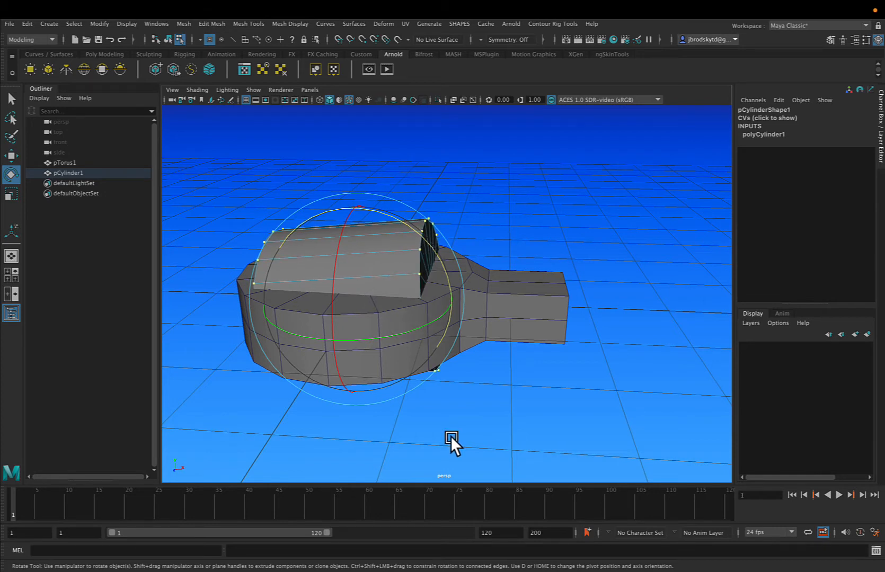
{"action": "key", "text": "ctrl+z"}
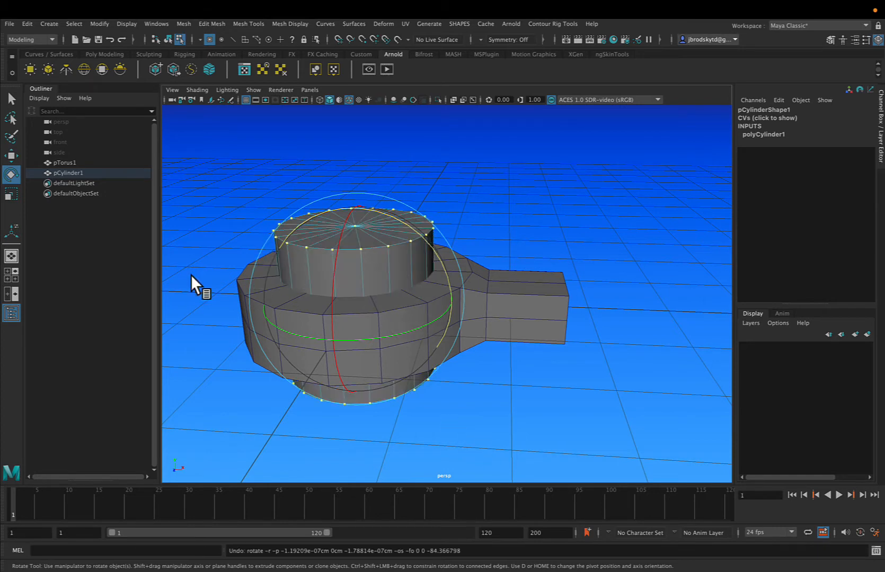
Set the Rotate tool's step snap to Relative at 15.00 and rotate the cylinder's vertices so it lies along the arm's direction
{"action": "double_click", "coordinate": [11, 175]}
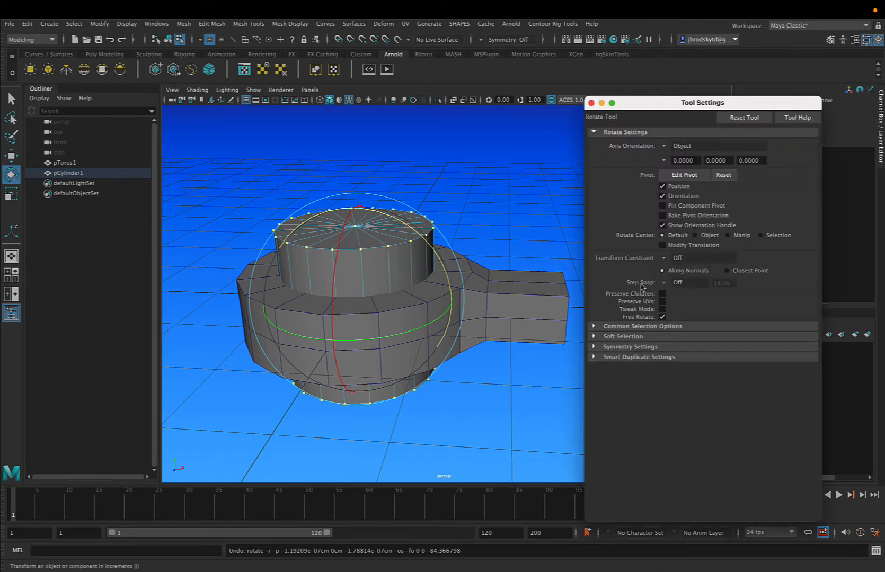
{"action": "left_click", "coordinate": [663, 283]}
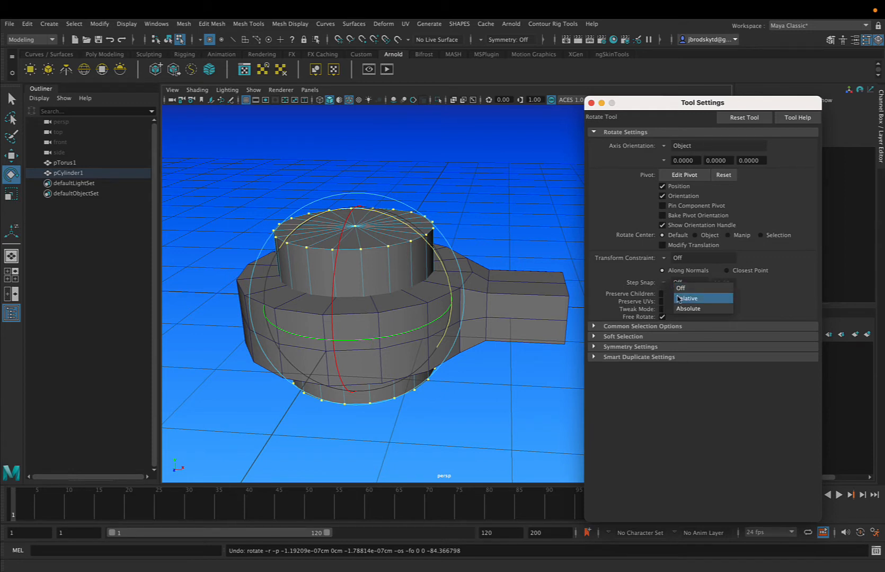
{"action": "left_click", "coordinate": [679, 299]}
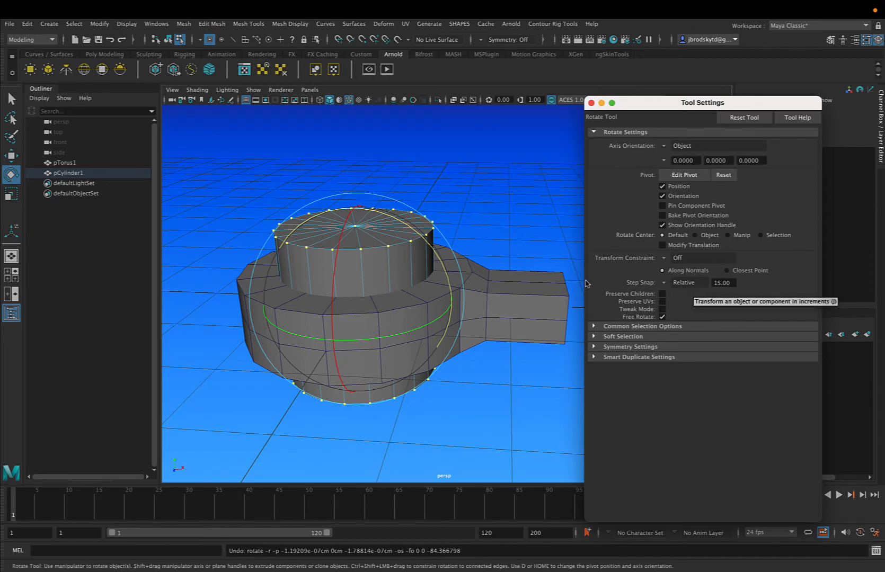
{"action": "left_click_drag", "start_coordinate": [389, 217], "coordinate": [417, 253]}
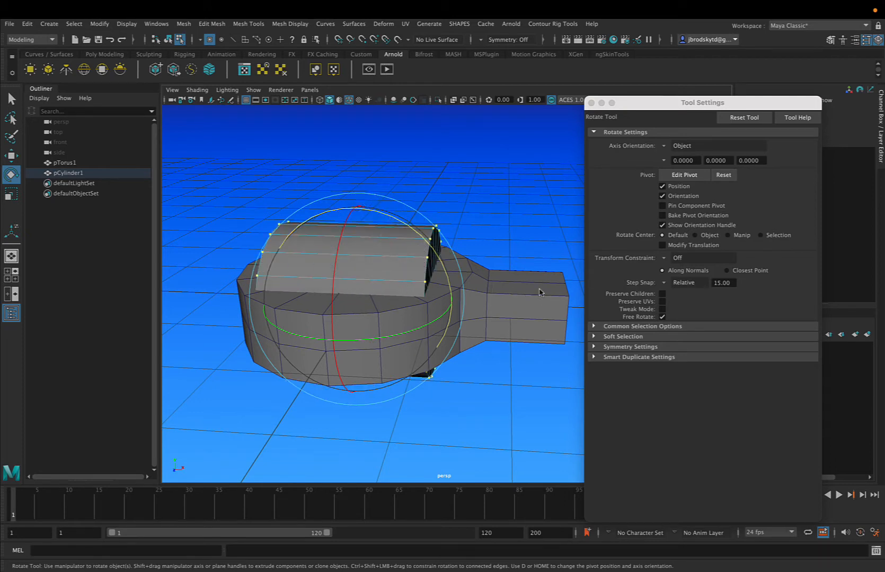
Turn step snap off for the Rotate tool and close its settings
{"action": "left_click", "coordinate": [664, 284]}
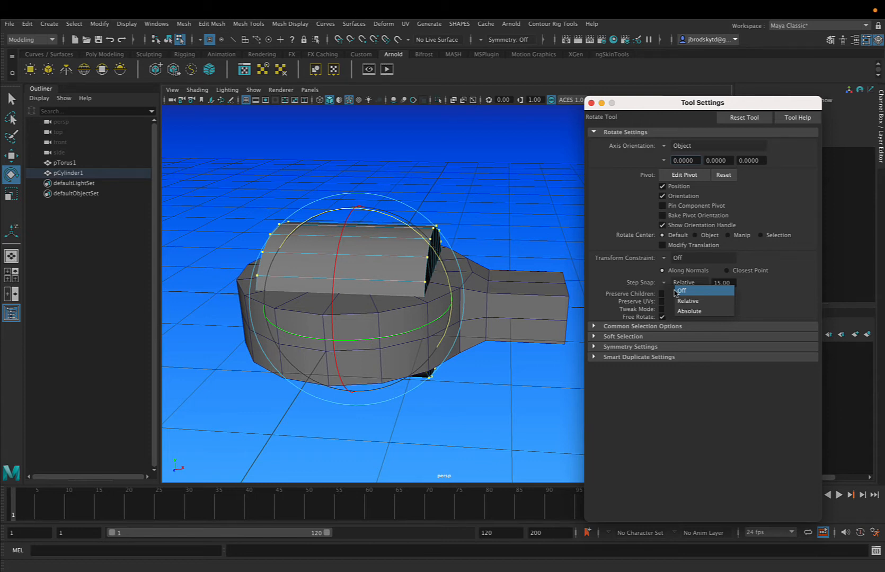
{"action": "left_click", "coordinate": [690, 294]}
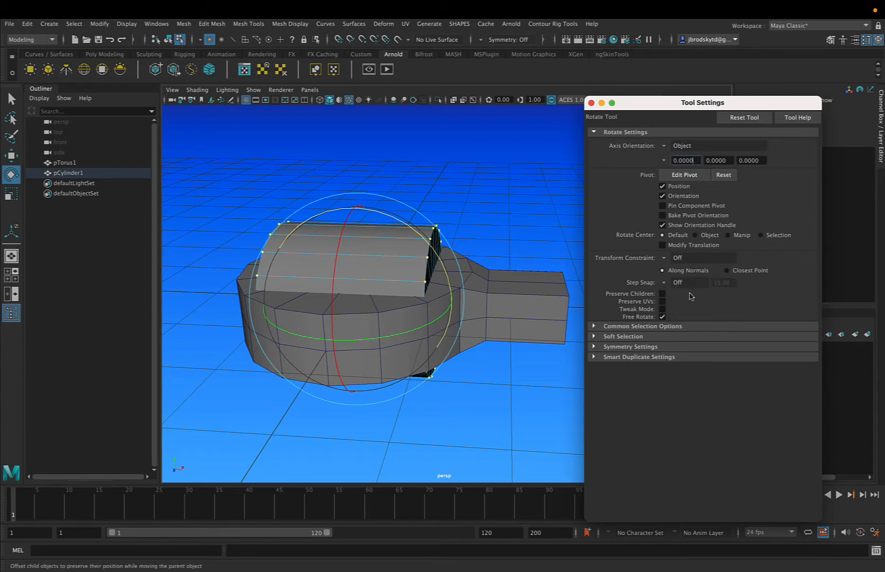
{"action": "left_click", "coordinate": [592, 103]}
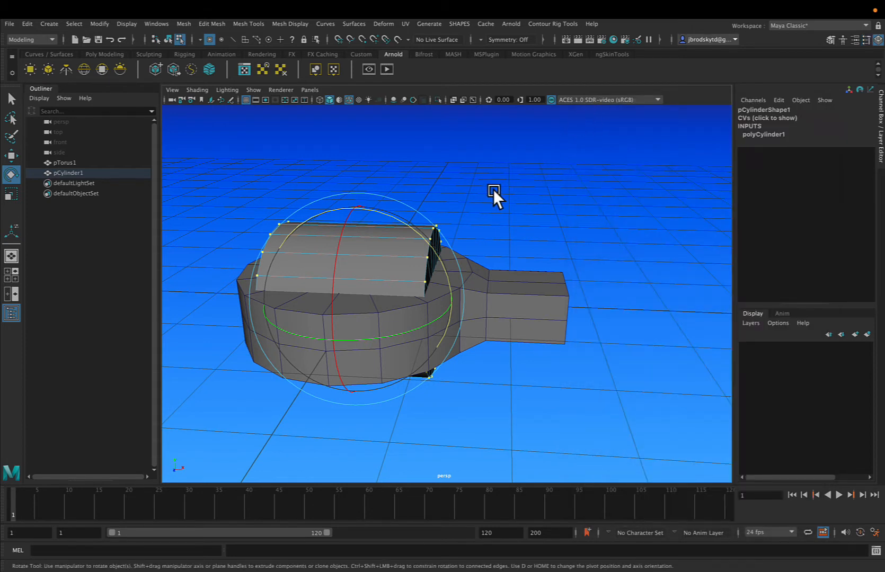
Move the cylinder's vertices along the X axis until the cylinder sits just beyond the end of the hinge arm
{"action": "key", "text": "w"}
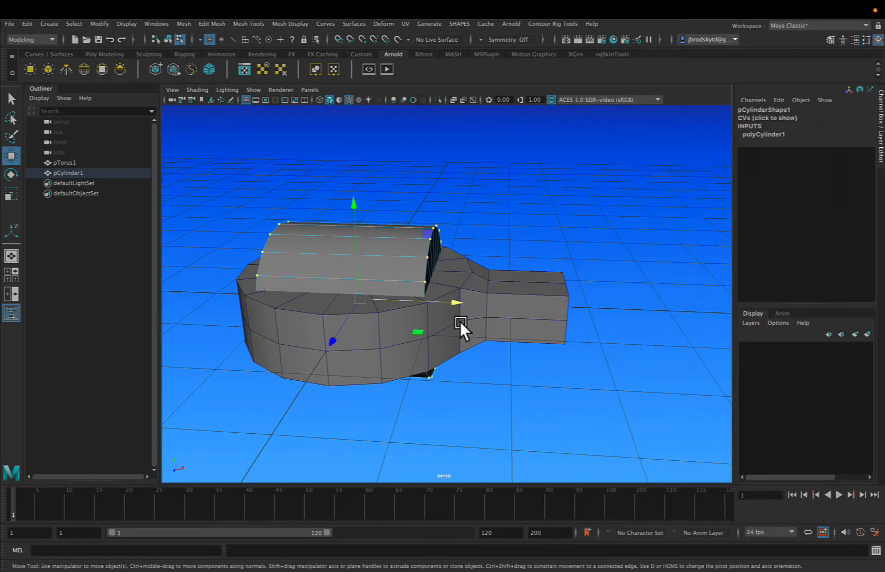
{"action": "left_click_drag", "start_coordinate": [455, 301], "coordinate": [766, 347]}
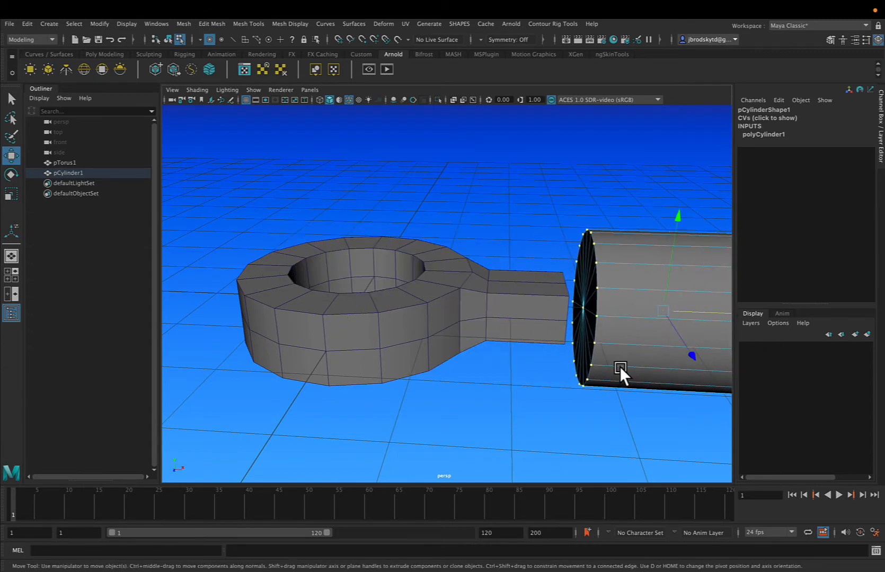
{"action": "key", "text": "f"}
{"action": "scroll", "coordinate": [393, 383], "scroll_direction": "down", "scroll_amount": 5}
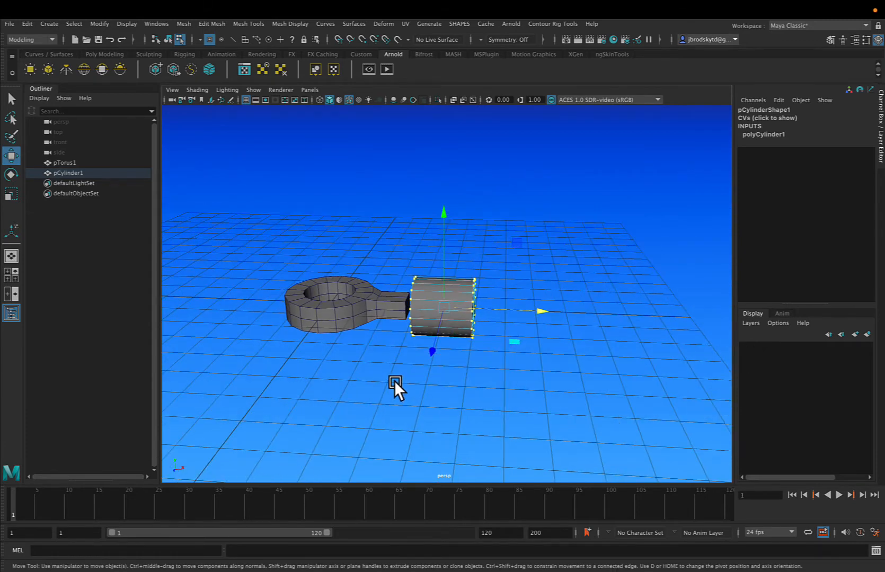
{"action": "mouse_move", "coordinate": [393, 381]}
{"action": "left_mouse_down", "text": "alt"}
{"action": "mouse_move", "coordinate": [428, 393]}
{"action": "mouse_move", "coordinate": [405, 392]}
{"action": "left_mouse_up", "text": "alt"}
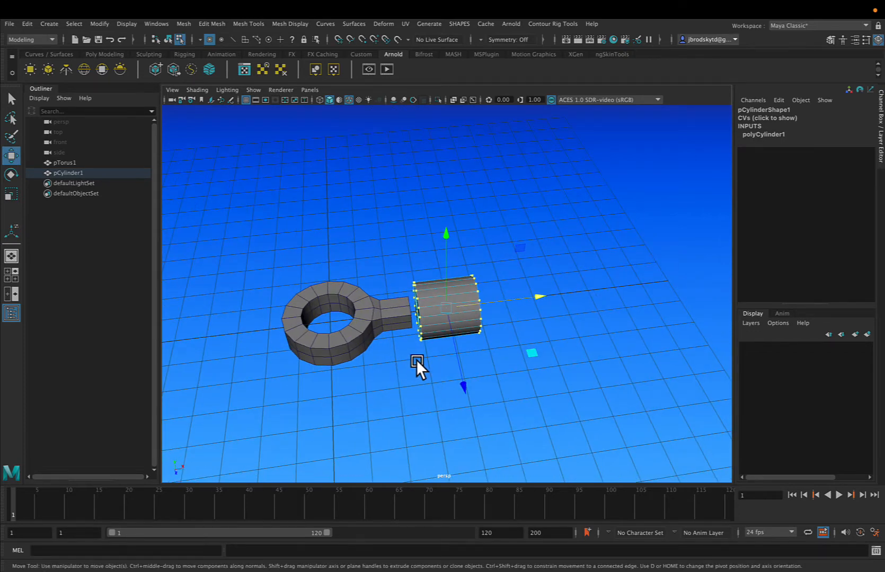
Scale the cylinder's vertices lengthwise along X to make it longer, and move it along X until its cap sits at the arm's end
{"action": "key", "text": "r"}
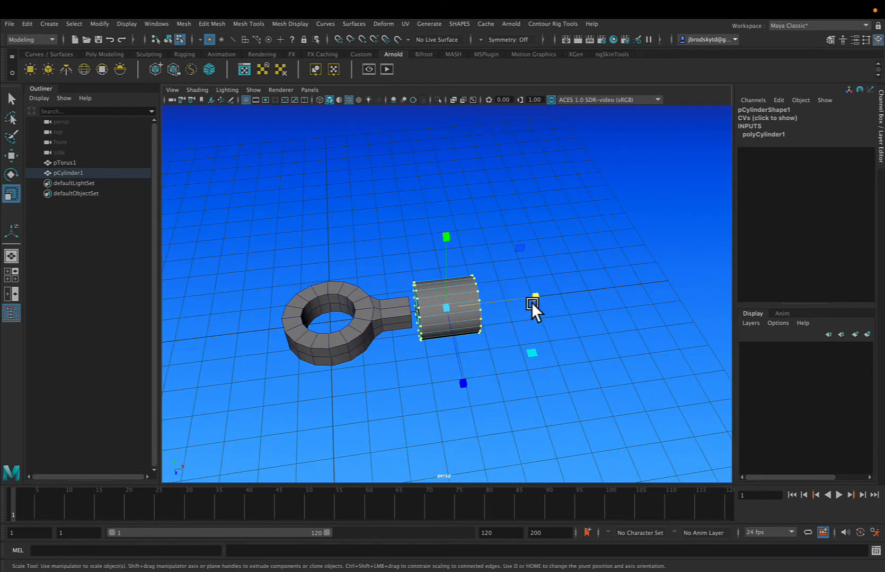
{"action": "left_click_drag", "start_coordinate": [532, 302], "coordinate": [677, 294]}
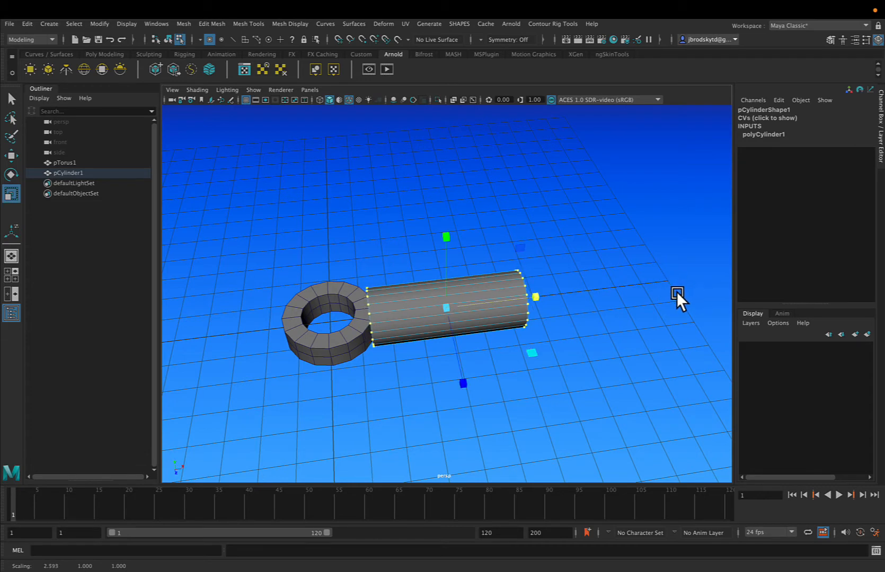
{"action": "key", "text": "w"}
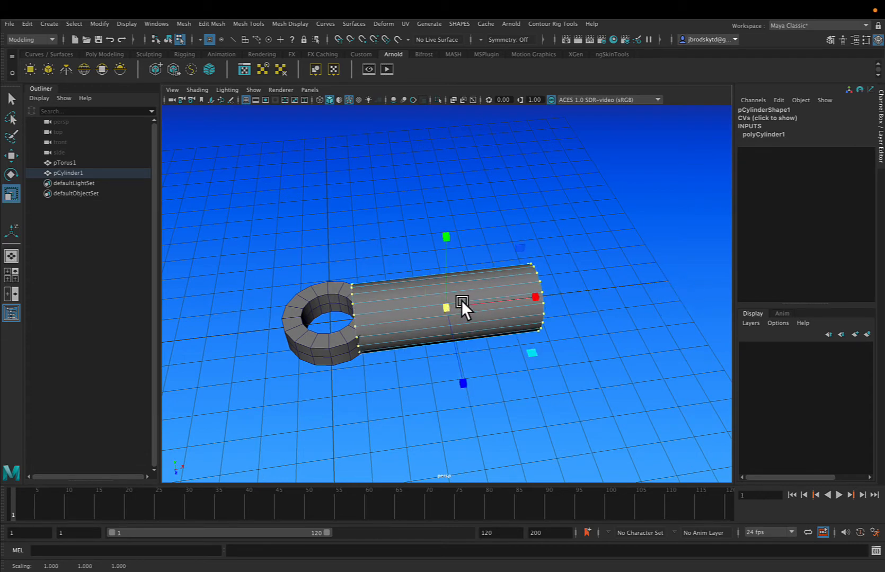
{"action": "left_click_drag", "start_coordinate": [532, 296], "coordinate": [565, 296]}
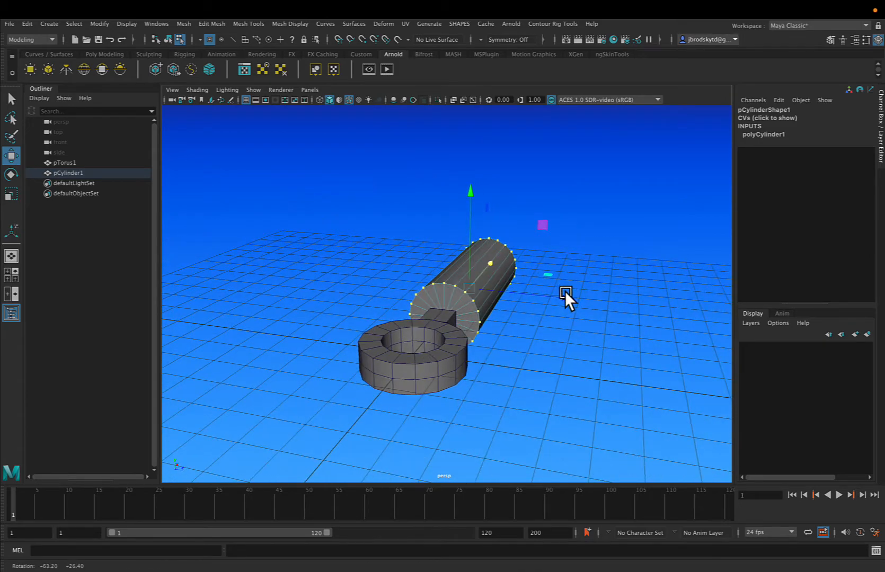
{"action": "scroll", "coordinate": [438, 317], "scroll_direction": "up", "scroll_amount": 8}
{"action": "left_click_drag", "start_coordinate": [422, 333], "coordinate": [469, 339], "text": "alt"}
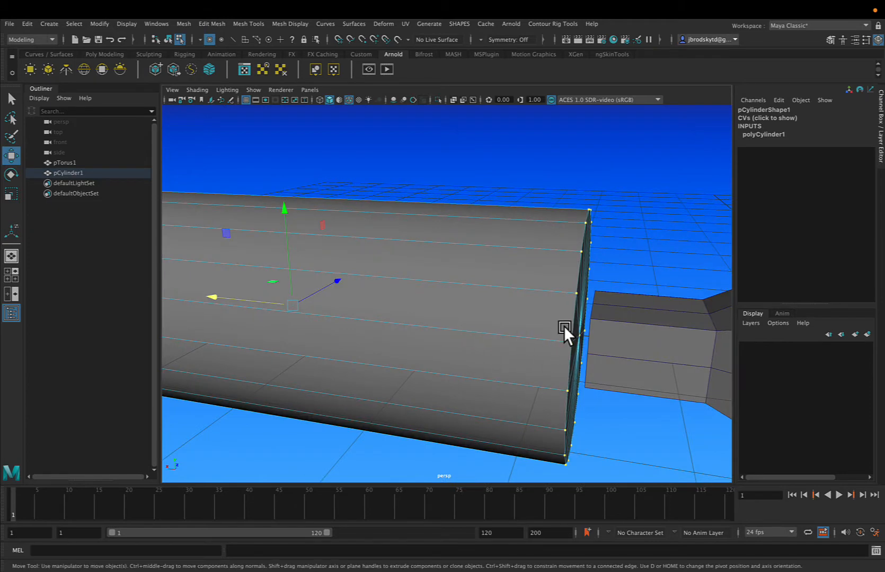
{"action": "left_click_drag", "start_coordinate": [588, 307], "coordinate": [490, 326], "text": "alt"}
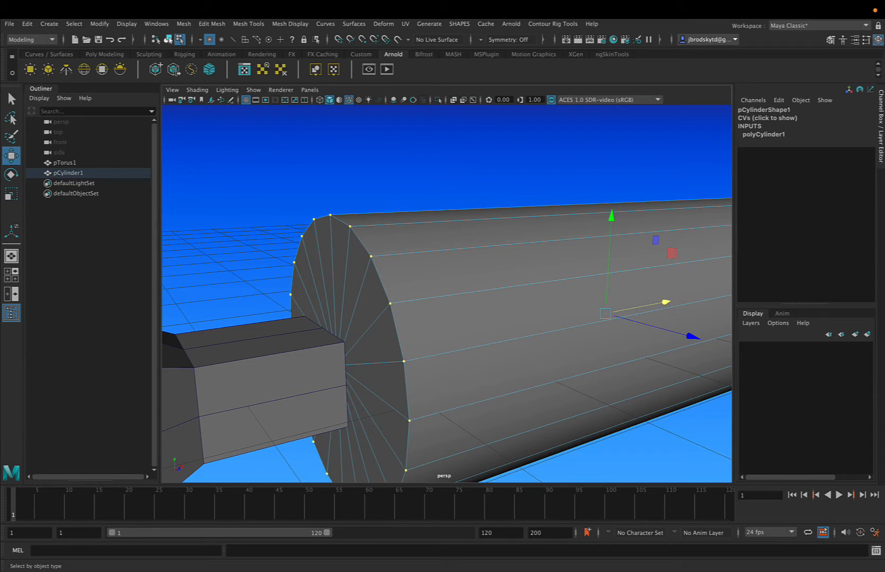
Switch the cylinder to object selection, delete its construction history and save the scene
{"action": "left_click", "coordinate": [169, 42]}
{"action": "right_click_drag", "start_coordinate": [355, 177], "coordinate": [379, 168]}
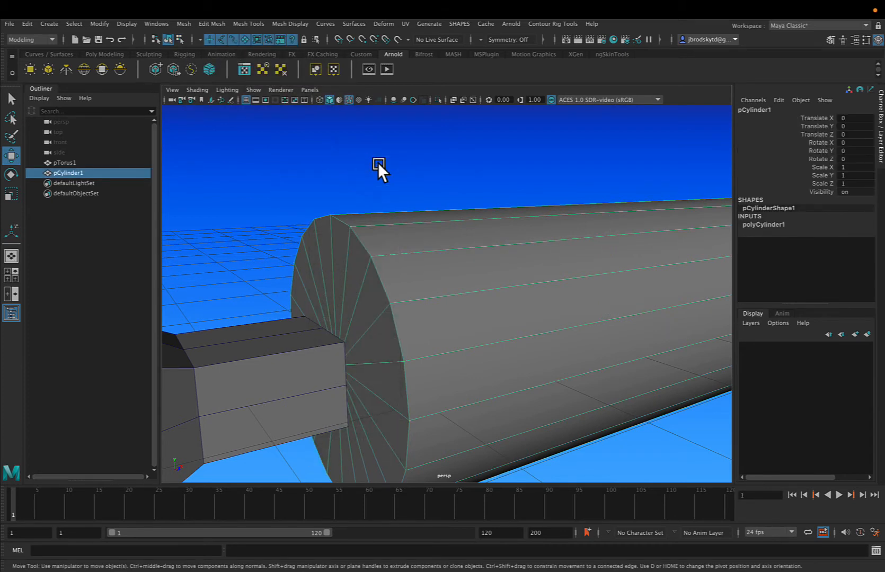
{"action": "left_click", "coordinate": [409, 188]}
{"action": "left_click", "coordinate": [490, 250]}
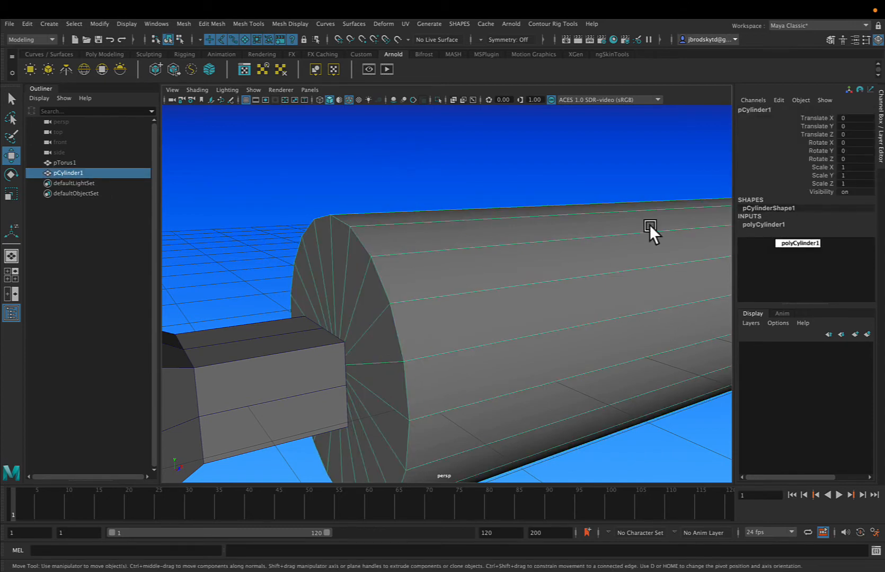
{"action": "left_click", "coordinate": [28, 26]}
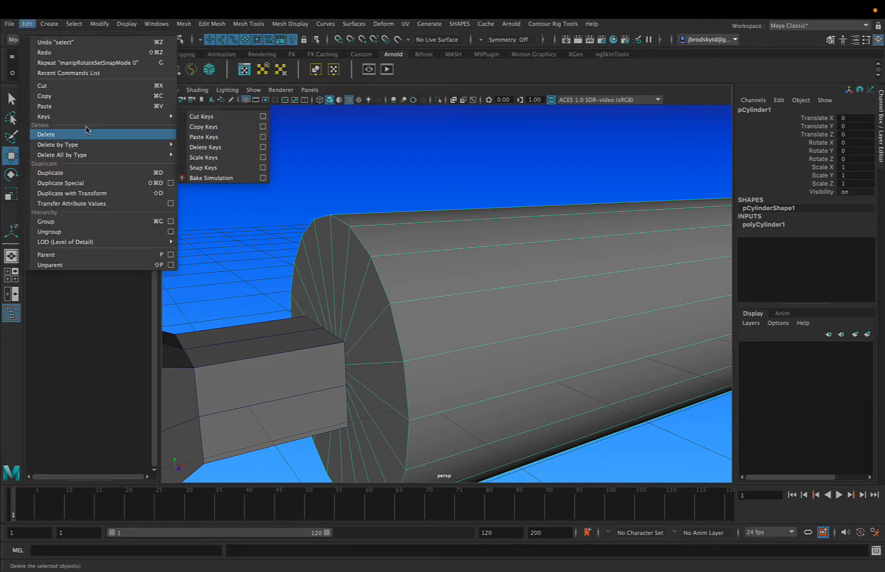
{"action": "mouse_move", "coordinate": [172, 155]}
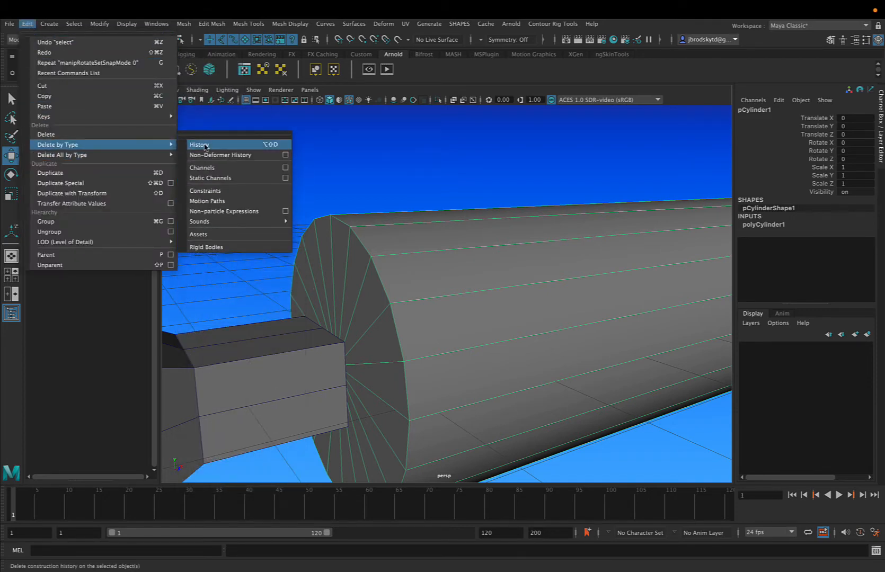
{"action": "left_click", "coordinate": [204, 143]}
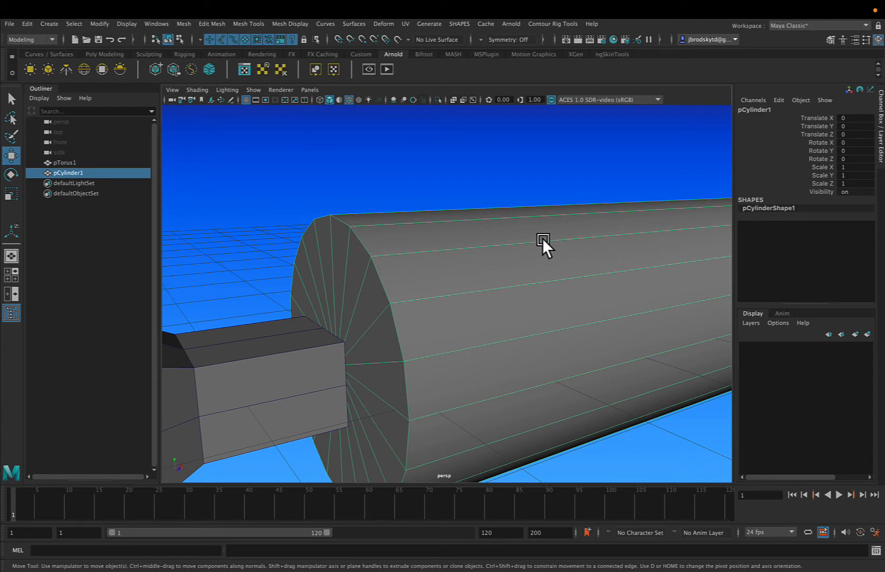
{"action": "key", "text": "super+s"}
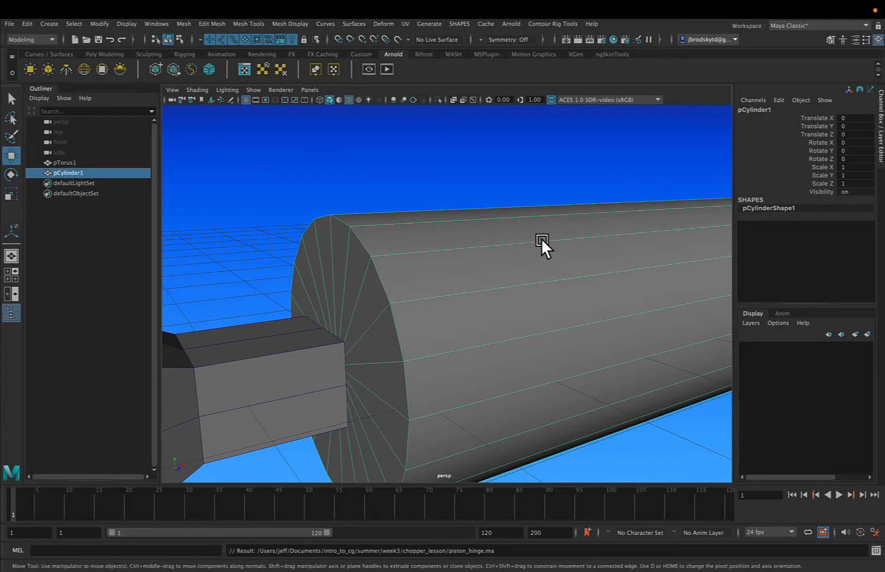
Examine from several angles how the arm's square end meets the cylinder's end cap
{"action": "left_click_drag", "start_coordinate": [541, 239], "coordinate": [576, 234], "text": "alt"}
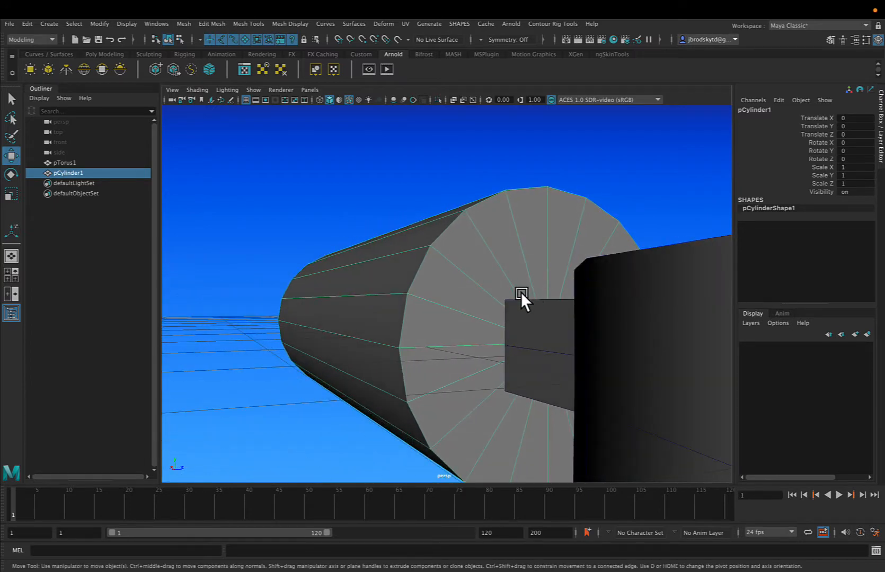
{"action": "left_click_drag", "start_coordinate": [521, 292], "coordinate": [530, 296], "text": "alt"}
{"action": "right_click_drag", "start_coordinate": [549, 296], "coordinate": [585, 335], "text": "alt"}
{"action": "middle_click_drag", "start_coordinate": [585, 335], "coordinate": [518, 316], "text": "alt"}
{"action": "left_click_drag", "start_coordinate": [482, 306], "coordinate": [403, 257], "text": "alt"}
{"action": "scroll", "coordinate": [478, 304], "scroll_direction": "up", "scroll_amount": 5}
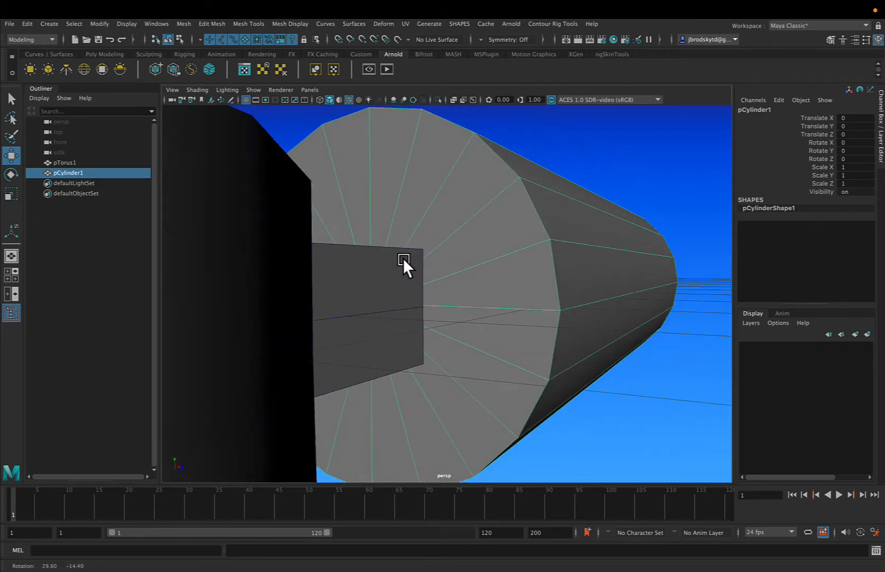
{"action": "left_click_drag", "start_coordinate": [431, 305], "coordinate": [431, 305], "text": "alt"}
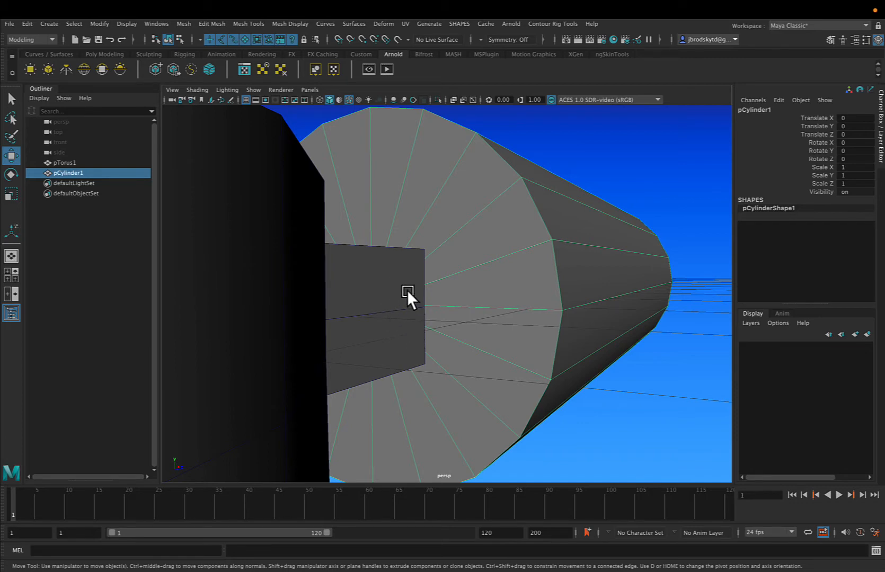
{"action": "left_click_drag", "start_coordinate": [407, 290], "coordinate": [471, 275], "text": "alt"}
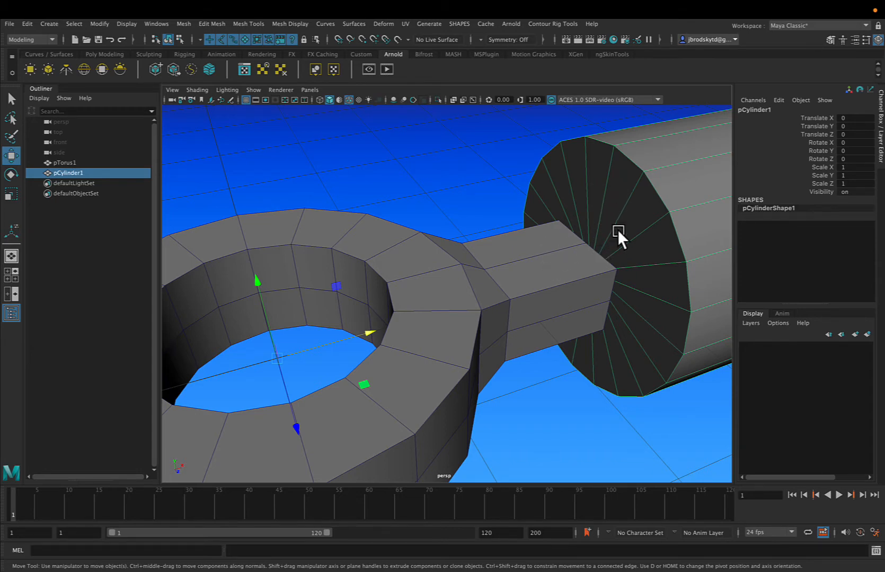
{"action": "left_click_drag", "start_coordinate": [618, 230], "coordinate": [485, 316], "text": "alt"}
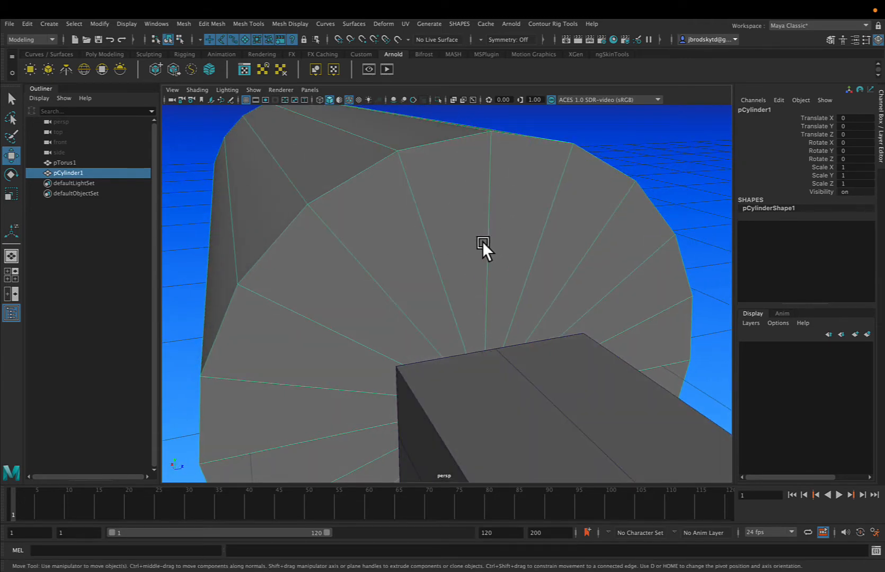
{"action": "left_click_drag", "start_coordinate": [482, 242], "coordinate": [504, 240], "text": "alt"}
{"action": "scroll", "coordinate": [498, 235], "scroll_direction": "down", "scroll_amount": 5}
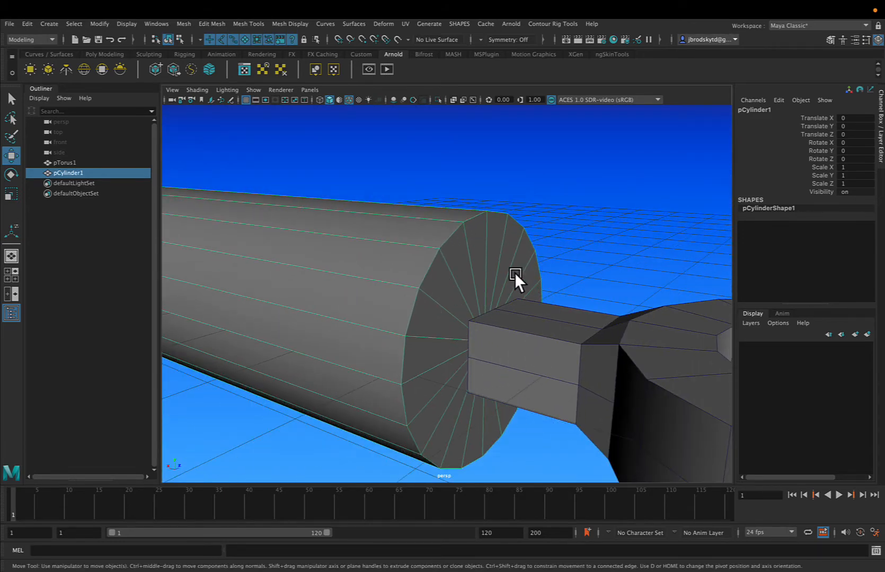
Select only the faces of the cylinder's end cap that faces the hinge arm
{"action": "right_click_drag", "start_coordinate": [489, 260], "coordinate": [494, 283]}
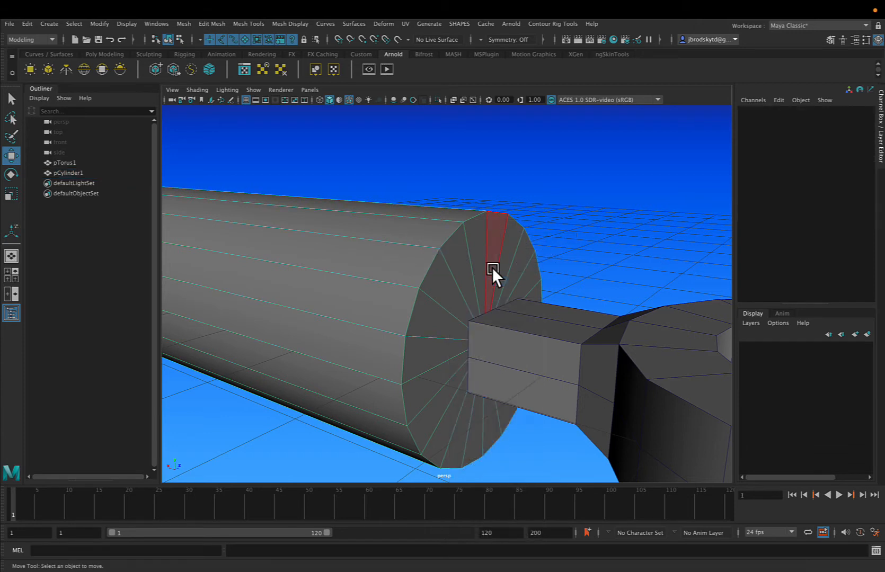
{"action": "left_click", "coordinate": [492, 226]}
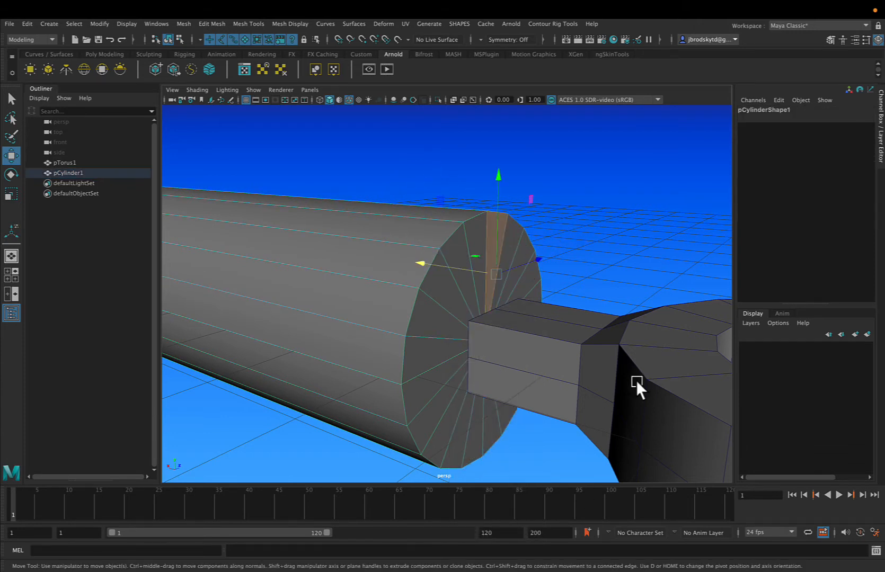
{"action": "left_click_drag", "start_coordinate": [442, 260], "coordinate": [470, 273], "text": "alt"}
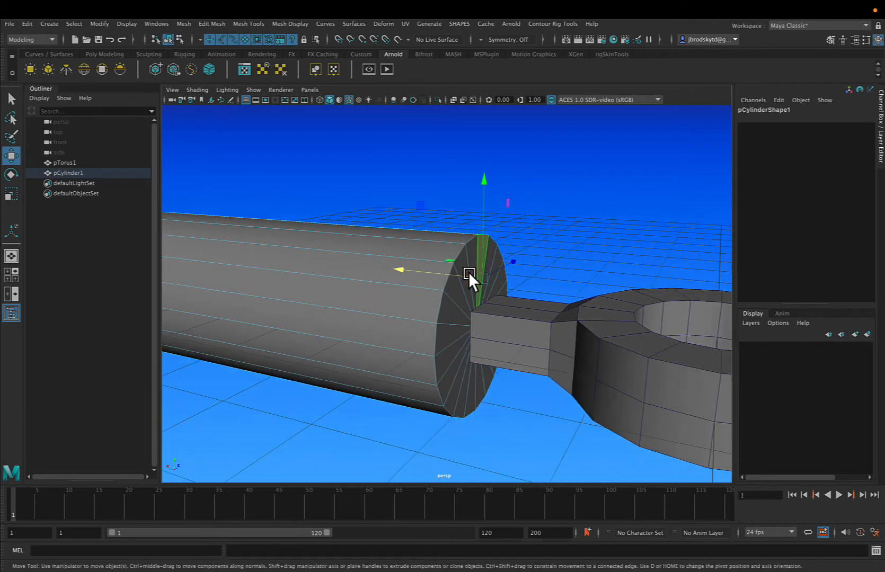
{"action": "left_click_drag", "start_coordinate": [373, 175], "coordinate": [601, 457]}
{"action": "scroll", "coordinate": [588, 455], "scroll_direction": "down", "scroll_amount": 4}
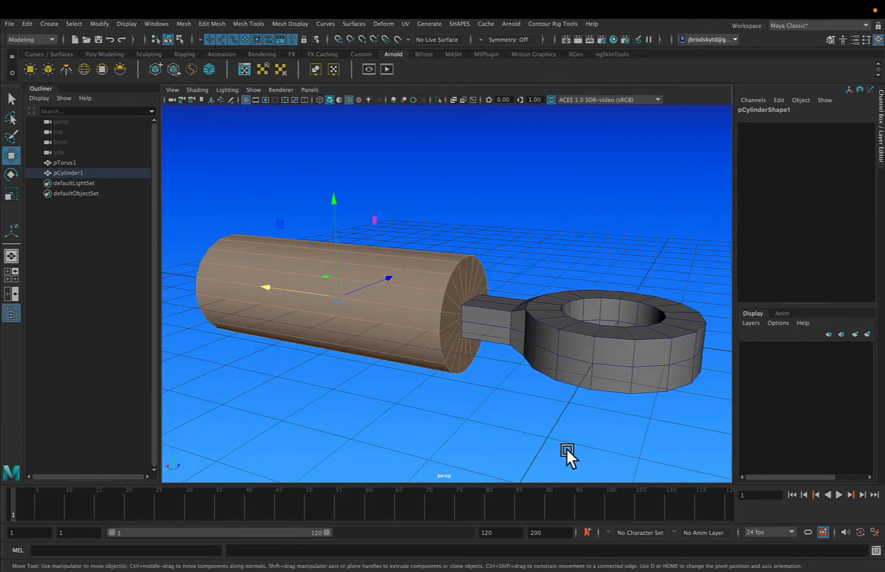
{"action": "left_click_drag", "start_coordinate": [425, 412], "coordinate": [539, 417], "text": "alt"}
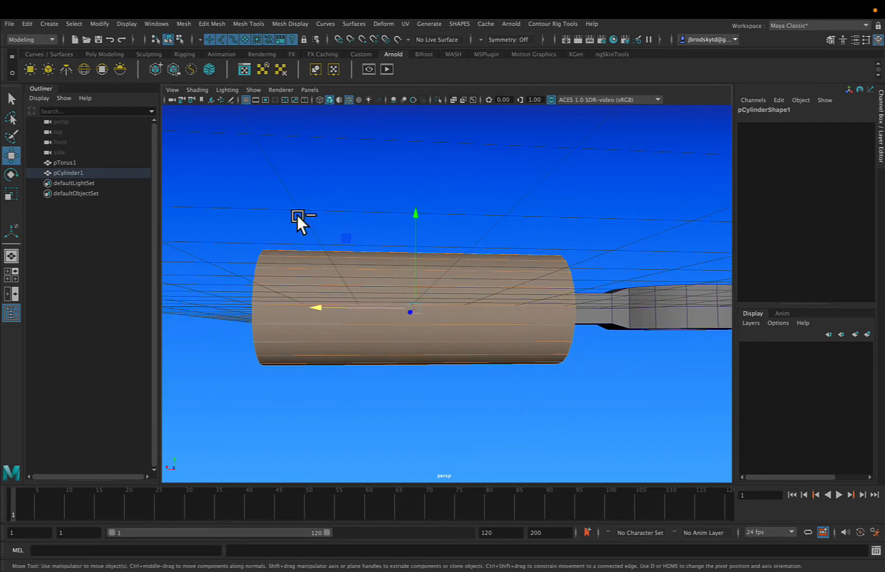
{"action": "left_click_drag", "start_coordinate": [276, 180], "coordinate": [415, 407]}
{"action": "left_click_drag", "start_coordinate": [337, 315], "coordinate": [381, 332], "text": "alt"}
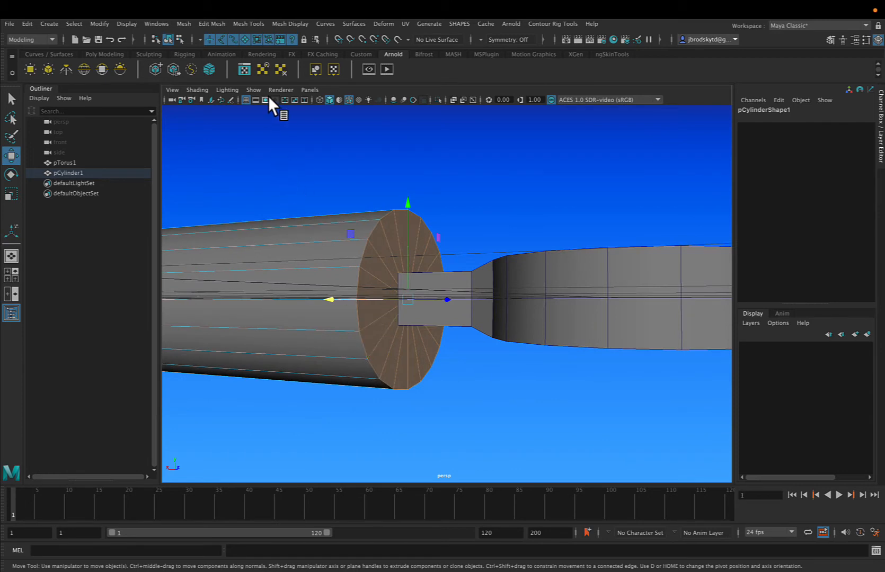
Extrude the selected end cap faces and scale them uniformly inward to form a smaller inner circle
{"action": "left_click", "coordinate": [201, 25]}
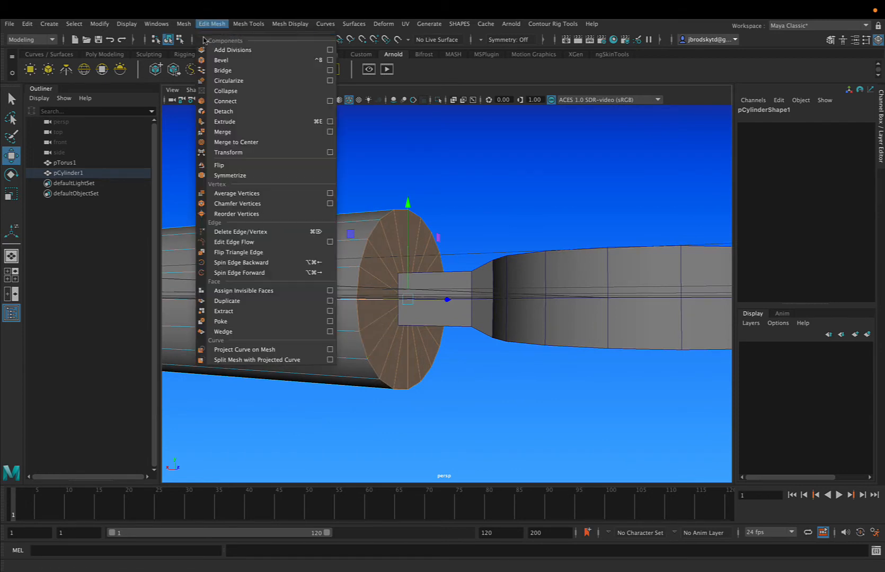
{"action": "left_click", "coordinate": [214, 118]}
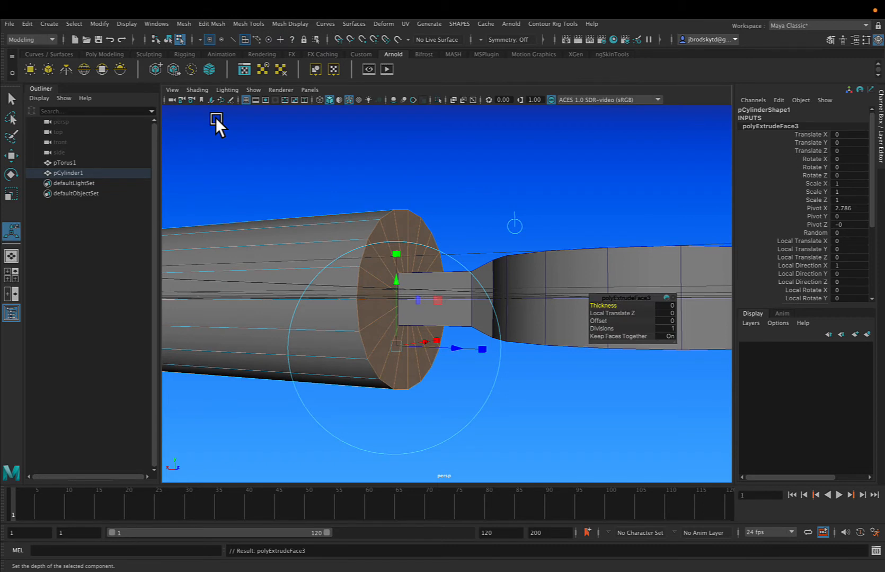
{"action": "key", "text": "r"}
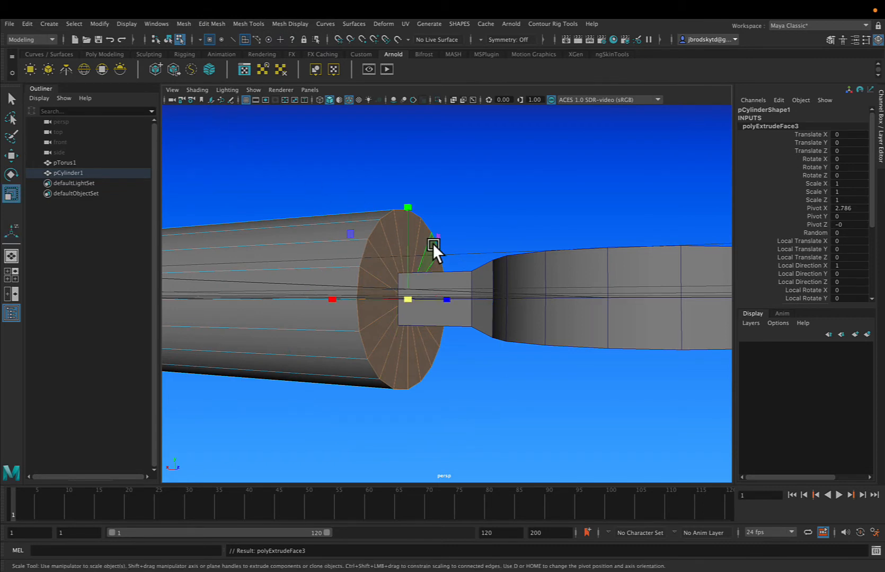
{"action": "left_click_drag", "start_coordinate": [430, 267], "coordinate": [431, 274], "text": "alt"}
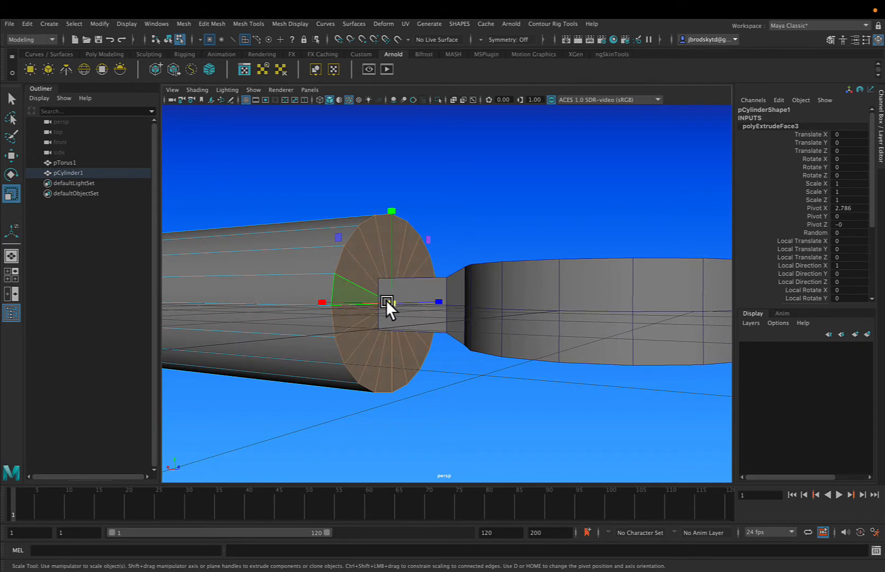
{"action": "left_click_drag", "start_coordinate": [391, 303], "coordinate": [357, 305]}
Fine-tune the uniform scale of the inner cap faces so their circle surrounds the arm's square end
{"action": "scroll", "coordinate": [358, 305], "scroll_direction": "down", "scroll_amount": 3}
{"action": "scroll", "coordinate": [357, 306], "scroll_direction": "up", "scroll_amount": 5}
{"action": "middle_click_drag", "start_coordinate": [318, 324], "coordinate": [445, 276], "text": "alt"}
{"action": "scroll", "coordinate": [444, 276], "scroll_direction": "up", "scroll_amount": 2}
{"action": "scroll", "coordinate": [444, 276], "scroll_direction": "up", "scroll_amount": 2}
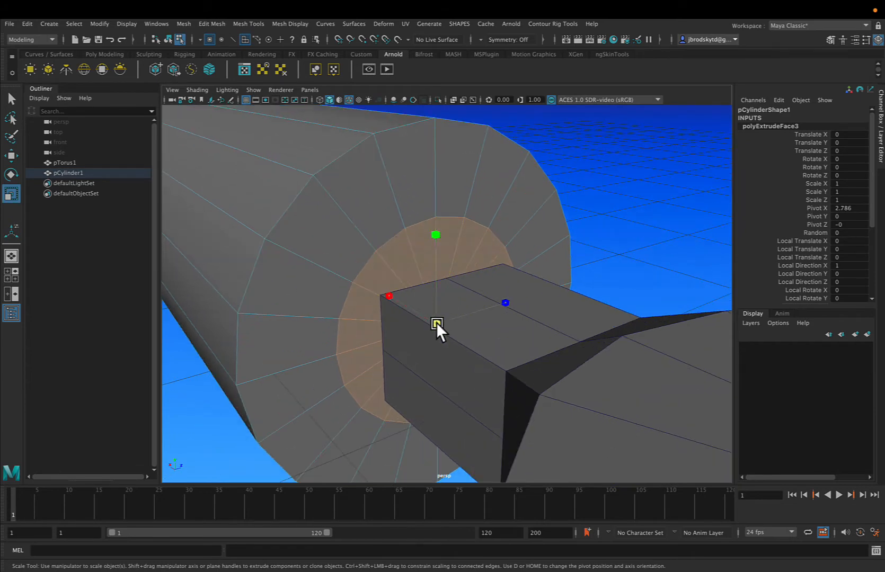
{"action": "mouse_move", "coordinate": [436, 322]}
{"action": "left_mouse_down"}
{"action": "mouse_move", "coordinate": [418, 324]}
{"action": "mouse_move", "coordinate": [442, 319]}
{"action": "left_mouse_up"}
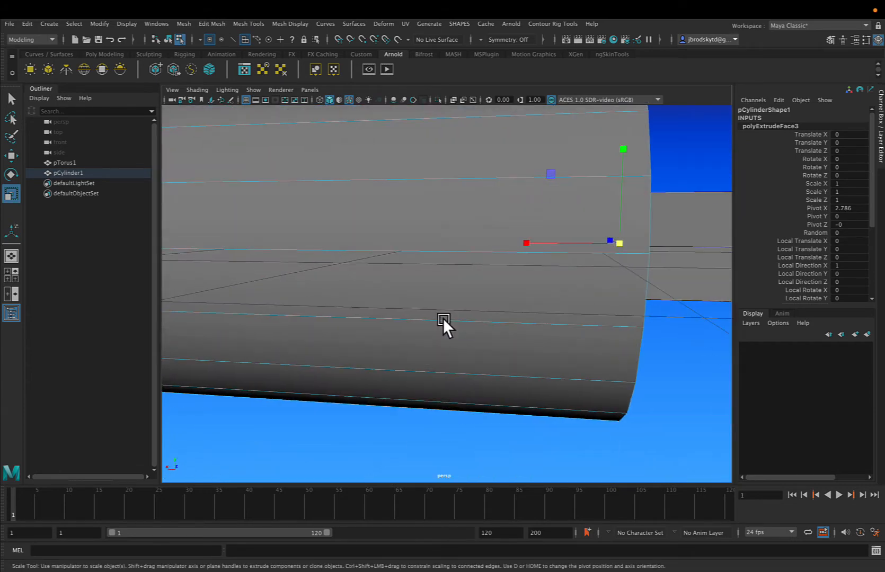
{"action": "middle_click_drag", "start_coordinate": [482, 286], "coordinate": [476, 288], "text": "alt"}
{"action": "left_click_drag", "start_coordinate": [475, 287], "coordinate": [357, 306], "text": "alt"}
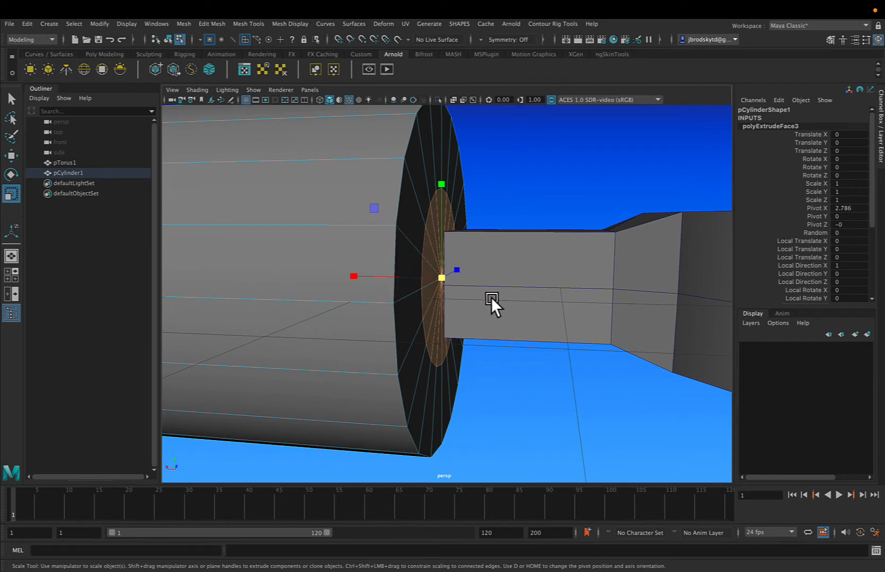
Delete the inner cap faces to open a round hole in the cylinder's end, and return to object mode with nothing selected
{"action": "left_click_drag", "start_coordinate": [490, 298], "coordinate": [484, 304], "text": "alt"}
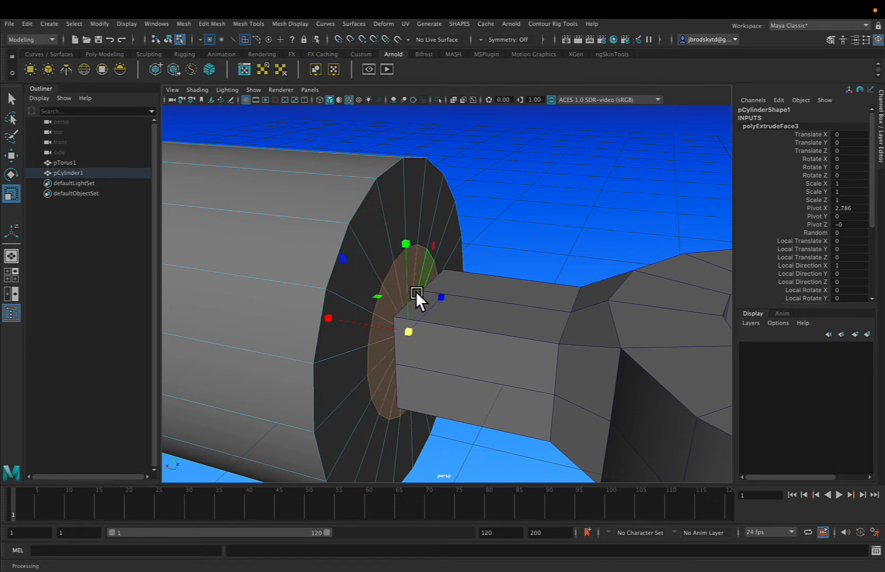
{"action": "key", "text": "Delete"}
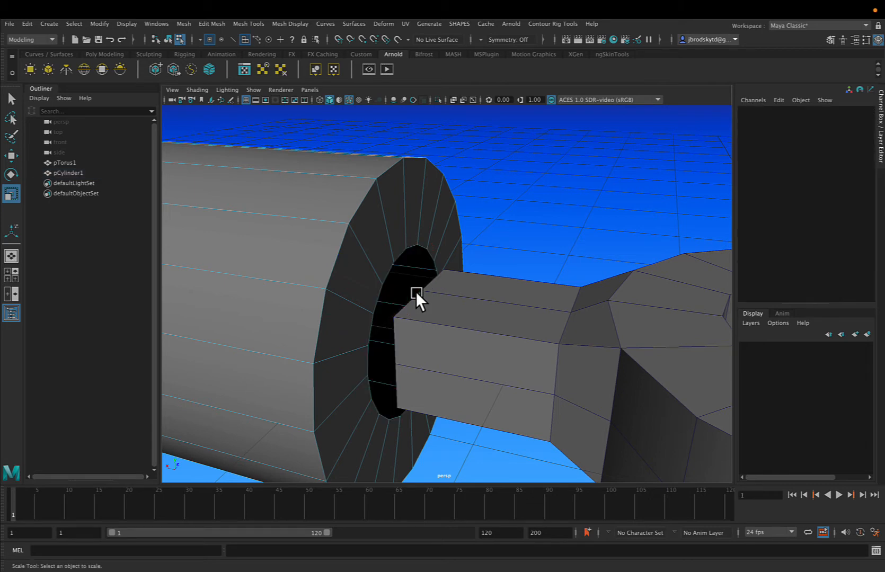
{"action": "left_click_drag", "start_coordinate": [387, 242], "coordinate": [393, 244], "text": "alt"}
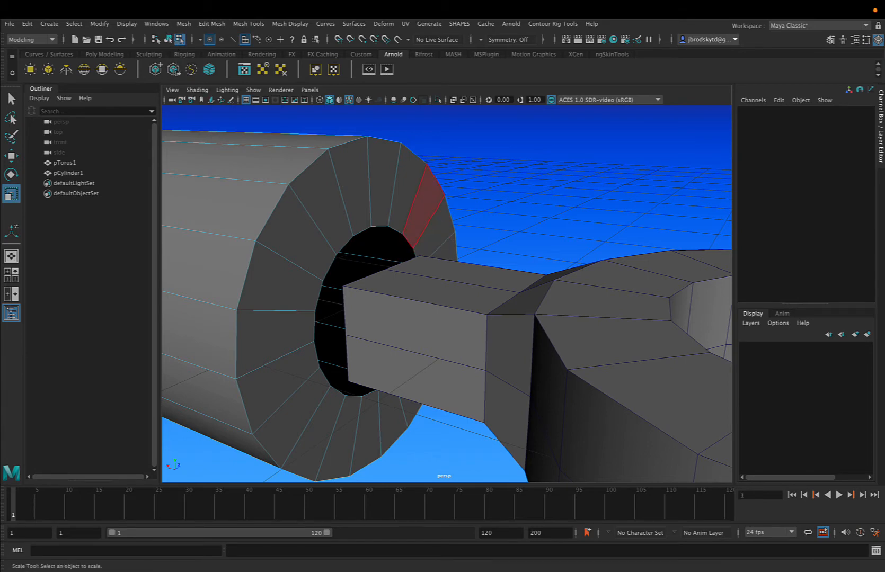
{"action": "right_click_drag", "start_coordinate": [435, 200], "coordinate": [463, 183]}
{"action": "left_click_drag", "start_coordinate": [480, 211], "coordinate": [390, 269], "text": "alt"}
{"action": "left_click", "coordinate": [392, 269]}
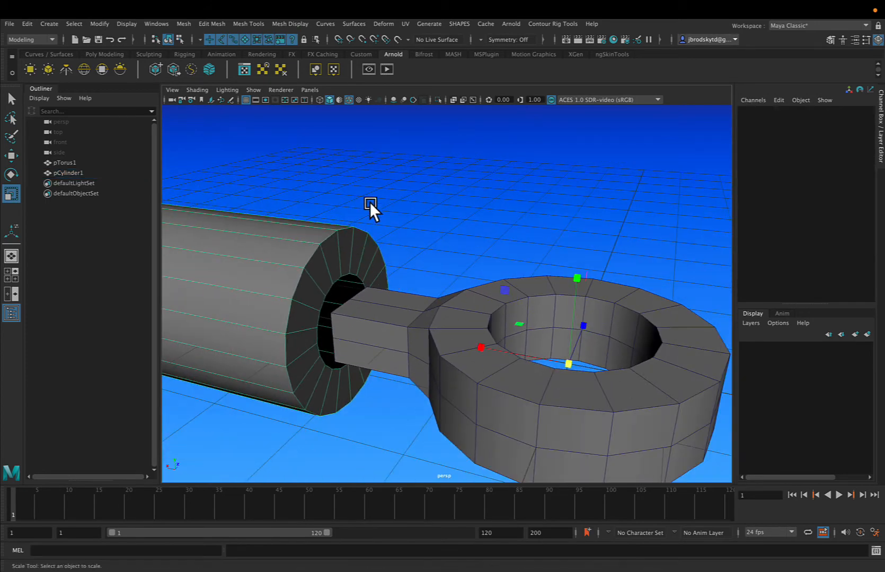
Hide the cylinder by setting its Visibility attribute to 0
{"action": "left_click", "coordinate": [323, 241]}
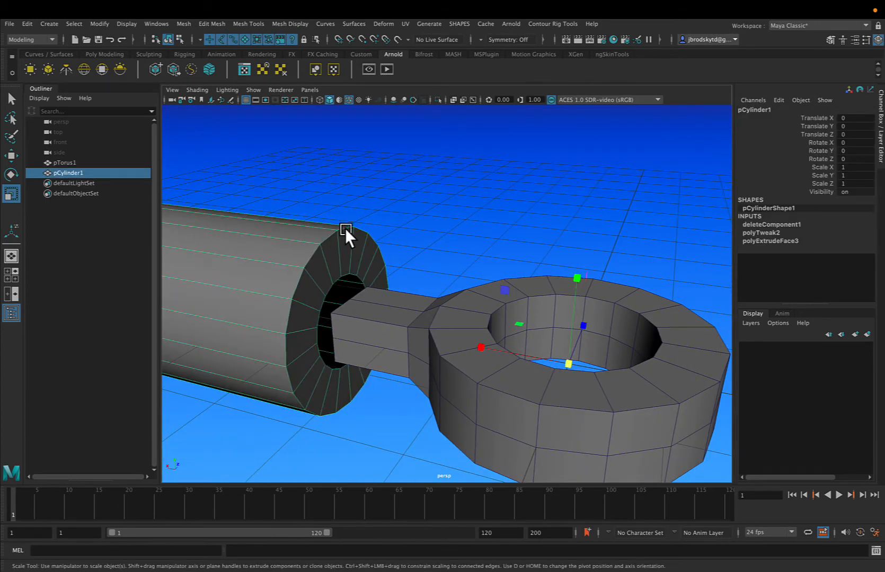
{"action": "left_click", "coordinate": [345, 178]}
{"action": "left_click", "coordinate": [329, 246]}
{"action": "double_click", "coordinate": [848, 191]}
{"action": "type", "text": "0"}
{"action": "key", "text": "Return"}
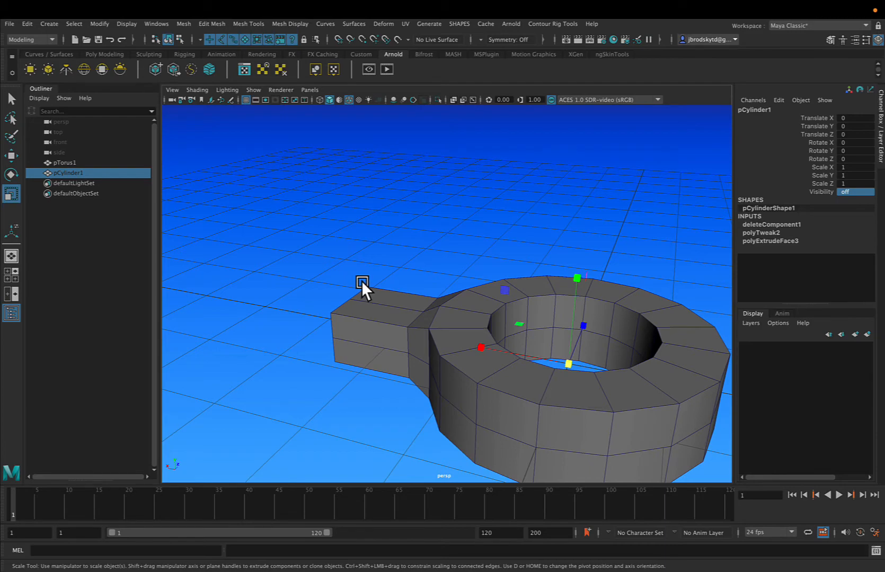
Select the torus hinge with its square arm and switch it to face selection mode
{"action": "left_click_drag", "start_coordinate": [369, 284], "coordinate": [454, 298], "text": "alt"}
{"action": "middle_click_drag", "start_coordinate": [454, 299], "coordinate": [407, 299], "text": "alt"}
{"action": "scroll", "coordinate": [408, 300], "scroll_direction": "up", "scroll_amount": 5}
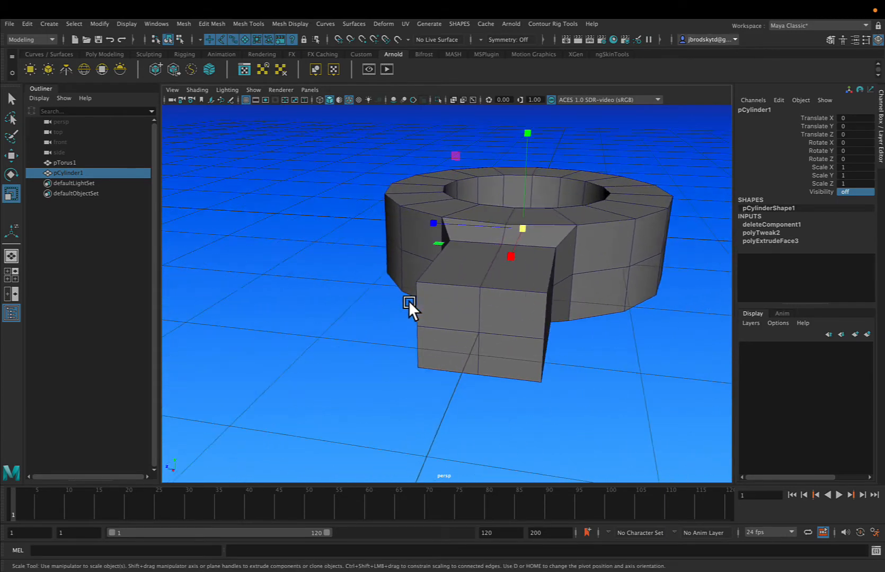
{"action": "left_click_drag", "start_coordinate": [410, 301], "coordinate": [408, 323], "text": "alt"}
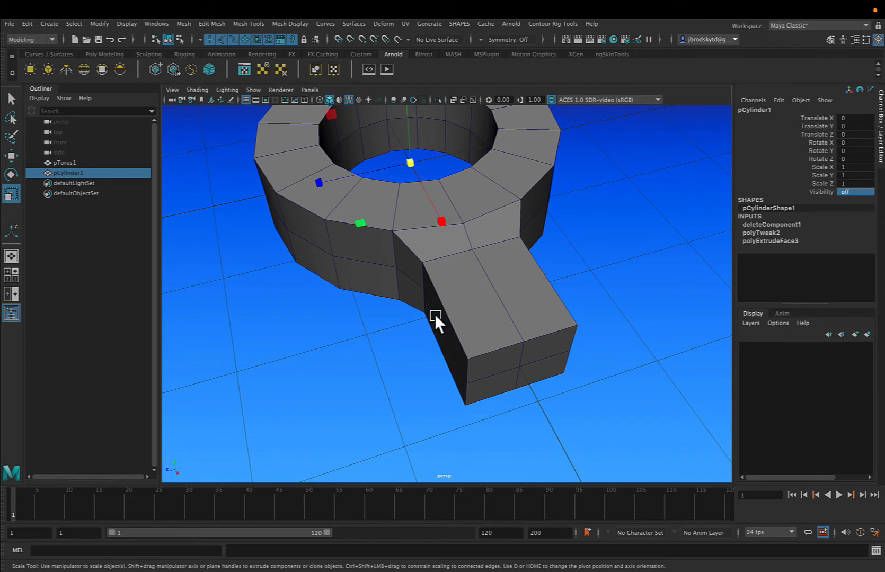
{"action": "left_click_drag", "start_coordinate": [437, 322], "coordinate": [400, 263], "text": "alt"}
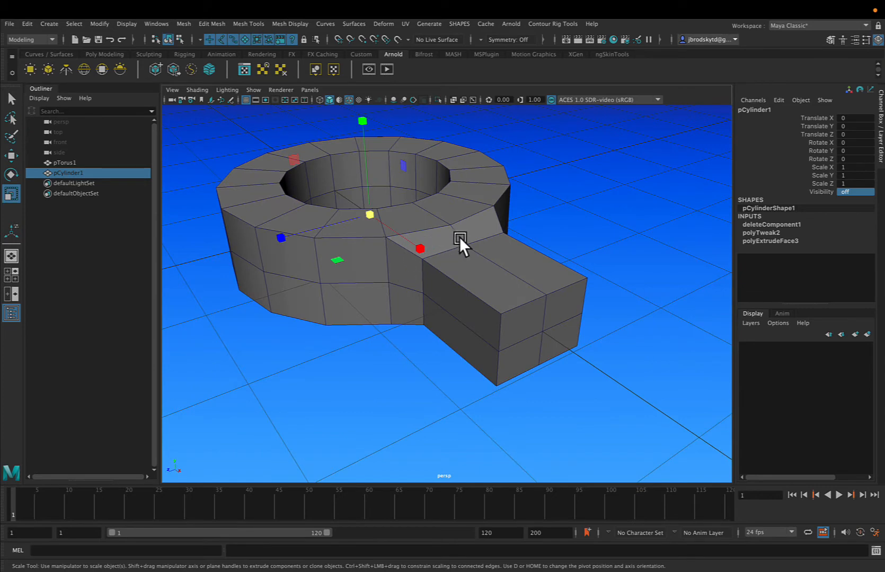
{"action": "left_click_drag", "start_coordinate": [461, 233], "coordinate": [453, 240], "text": "alt"}
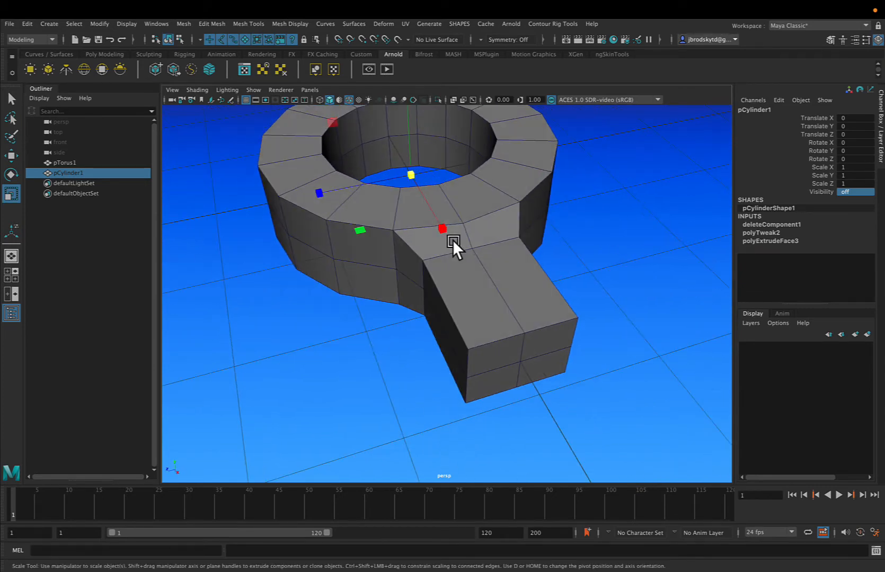
{"action": "left_click_drag", "start_coordinate": [352, 213], "coordinate": [350, 284], "text": "alt"}
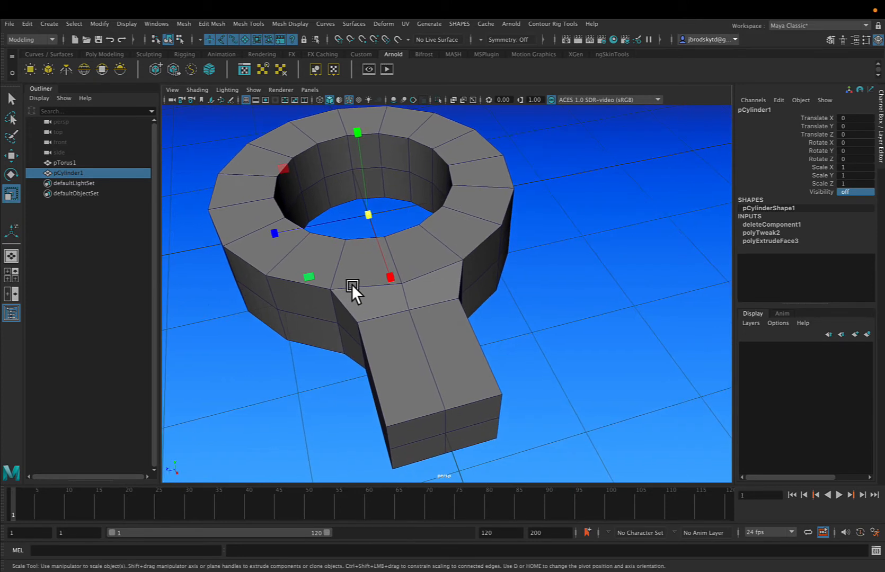
{"action": "left_click", "coordinate": [462, 229]}
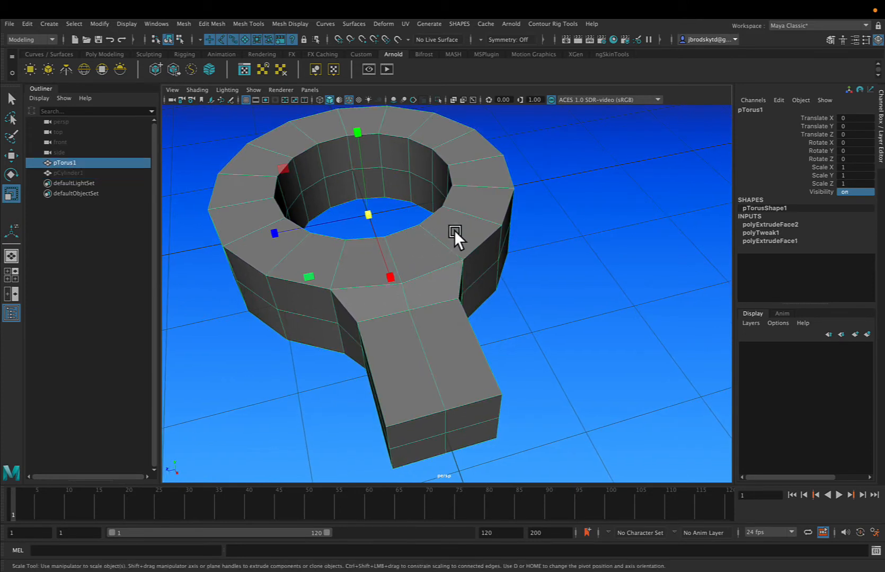
{"action": "left_click_drag", "start_coordinate": [425, 259], "coordinate": [476, 238], "text": "alt"}
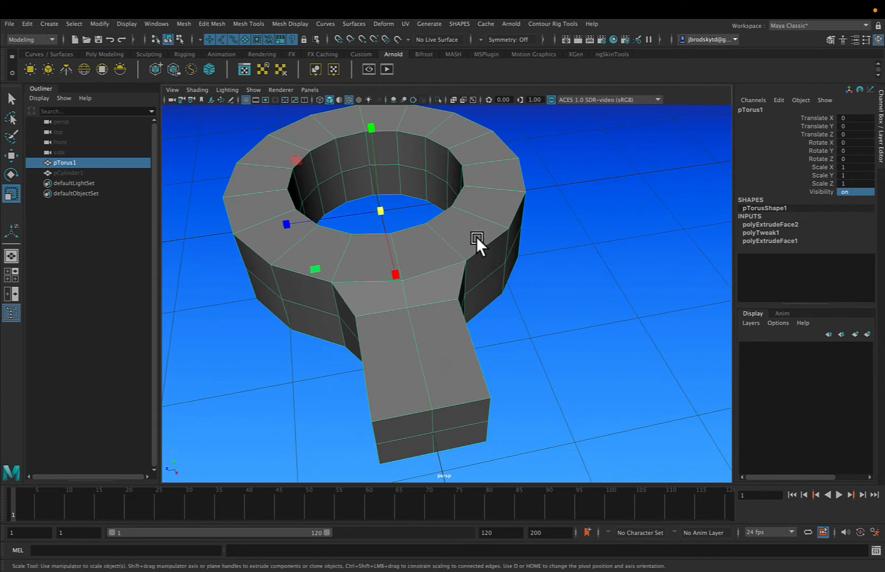
{"action": "right_click", "coordinate": [483, 230]}
{"action": "right_click_drag", "start_coordinate": [484, 233], "coordinate": [483, 257]}
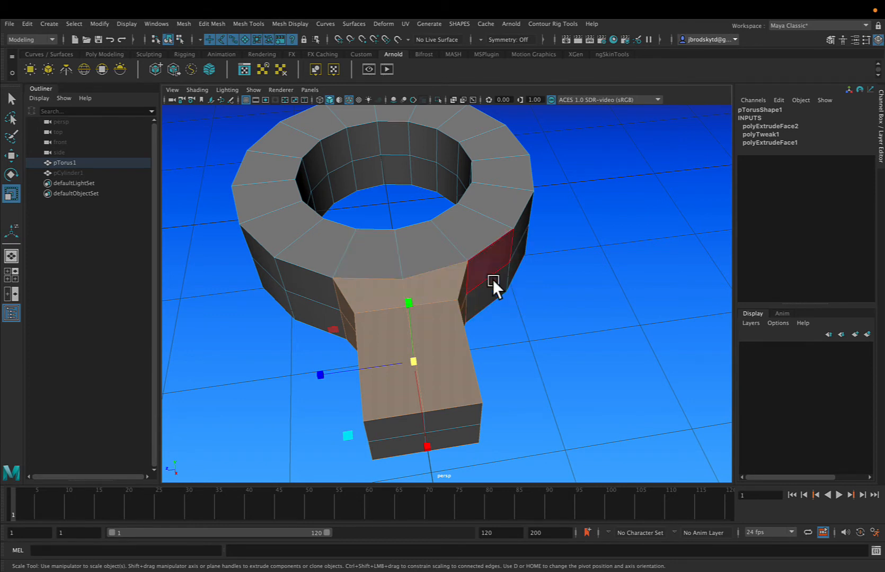
Select all faces on the negative Z half of the ring and arm in the top view, and delete them
{"action": "left_click", "coordinate": [11, 274]}
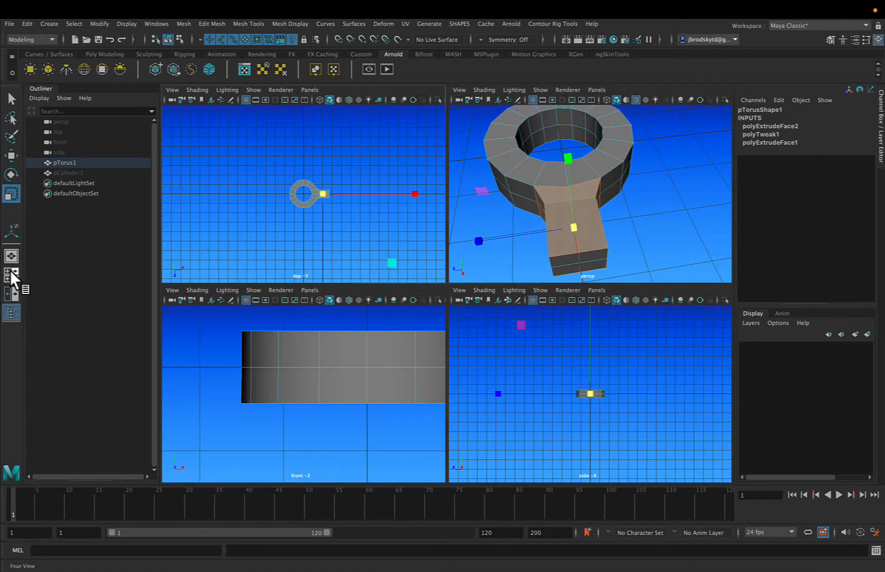
{"action": "scroll", "coordinate": [295, 220], "scroll_direction": "up", "scroll_amount": 4}
{"action": "scroll", "coordinate": [296, 219], "scroll_direction": "up", "scroll_amount": 3}
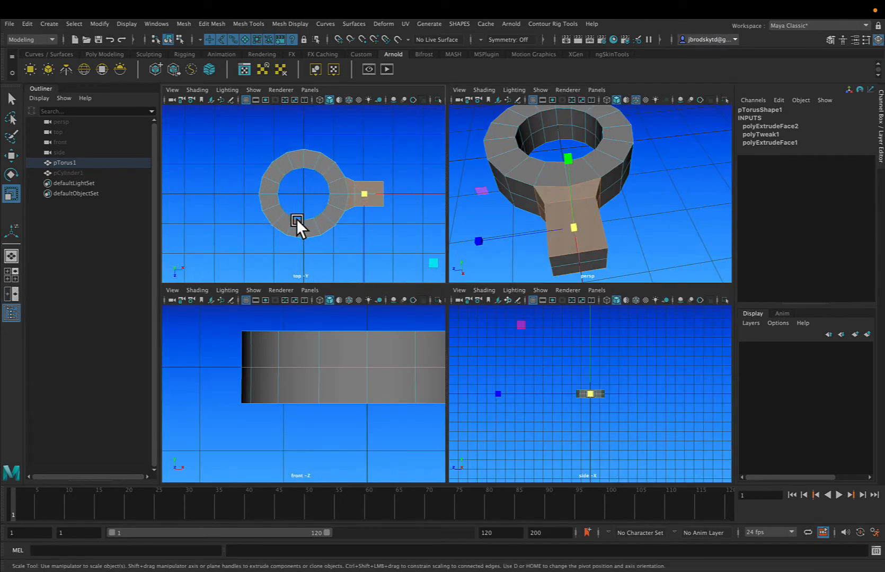
{"action": "scroll", "coordinate": [296, 219], "scroll_direction": "down", "scroll_amount": 4}
{"action": "left_click_drag", "start_coordinate": [237, 141], "coordinate": [400, 190]}
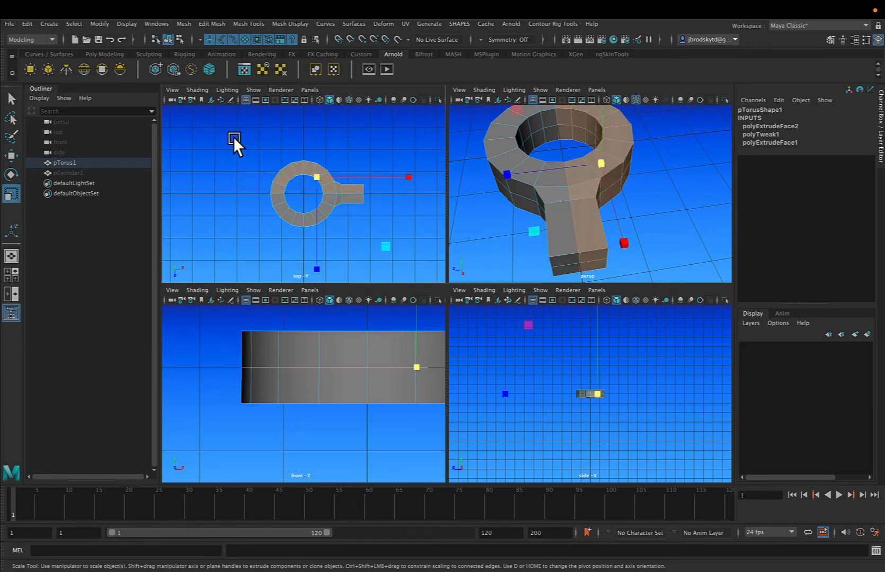
{"action": "left_click_drag", "start_coordinate": [236, 139], "coordinate": [392, 203]}
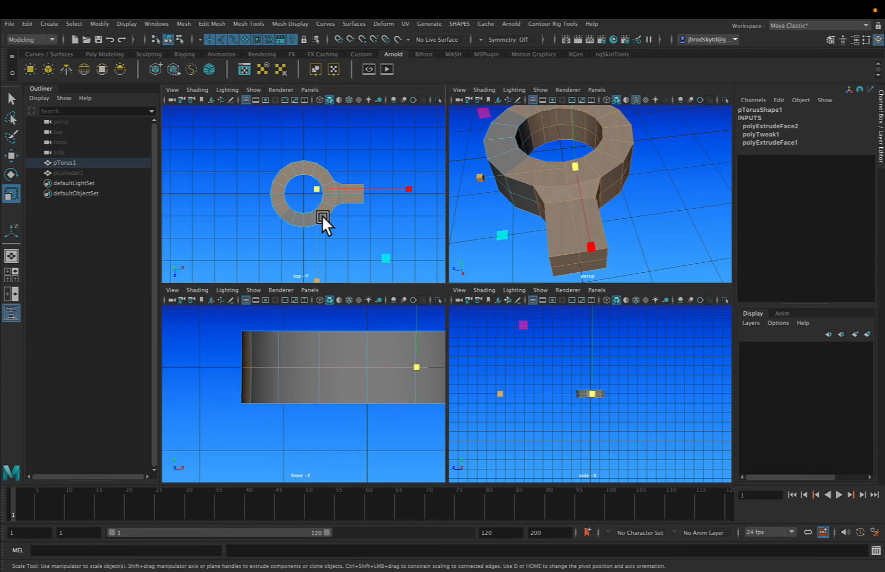
{"action": "left_click_drag", "start_coordinate": [242, 137], "coordinate": [391, 189]}
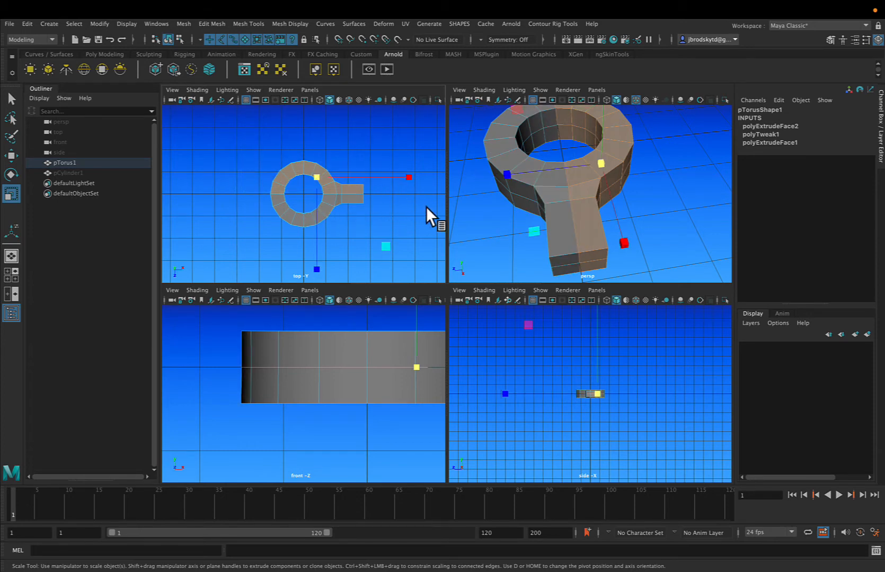
{"action": "left_click", "coordinate": [12, 256]}
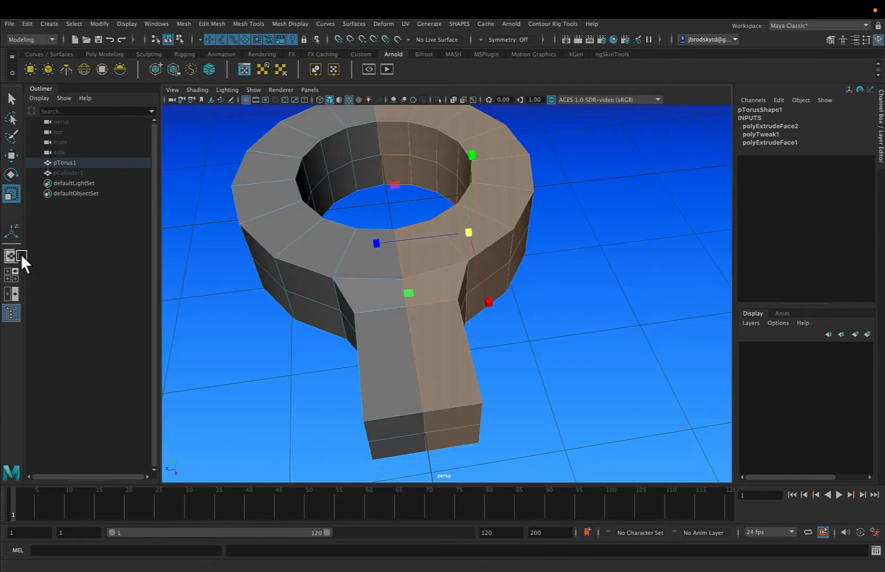
{"action": "mouse_move", "coordinate": [484, 242]}
{"action": "left_mouse_down", "text": "alt"}
{"action": "mouse_move", "coordinate": [453, 234]}
{"action": "mouse_move", "coordinate": [482, 245]}
{"action": "left_mouse_up", "text": "alt"}
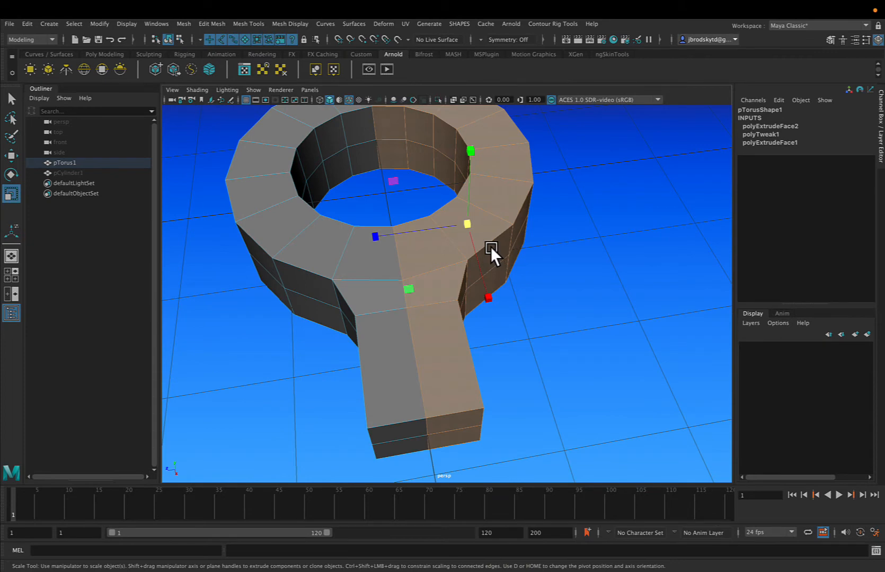
{"action": "key", "text": "Delete"}
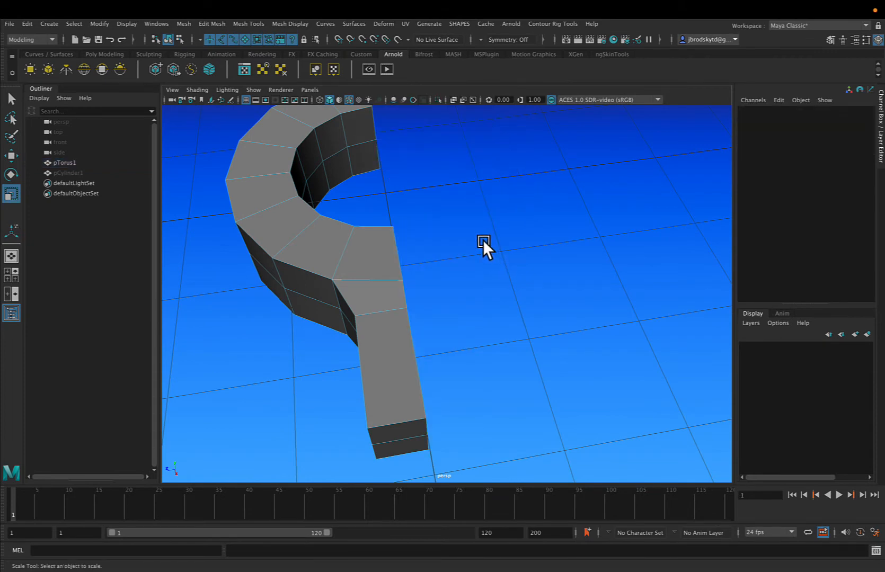
Delete the two end faces of the remaining half arm and return the mesh to object mode
{"action": "left_click_drag", "start_coordinate": [462, 286], "coordinate": [498, 326], "text": "alt"}
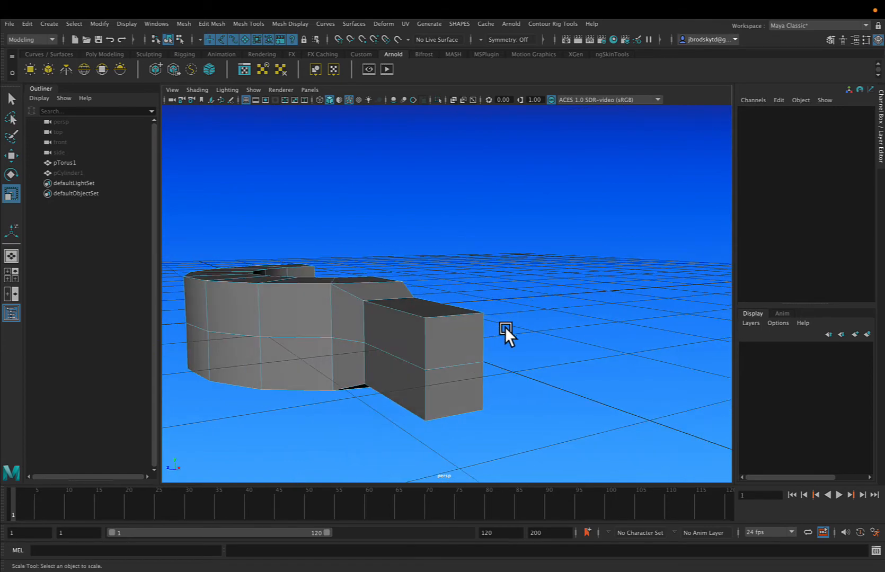
{"action": "left_click_drag", "start_coordinate": [461, 380], "coordinate": [496, 384], "text": "alt"}
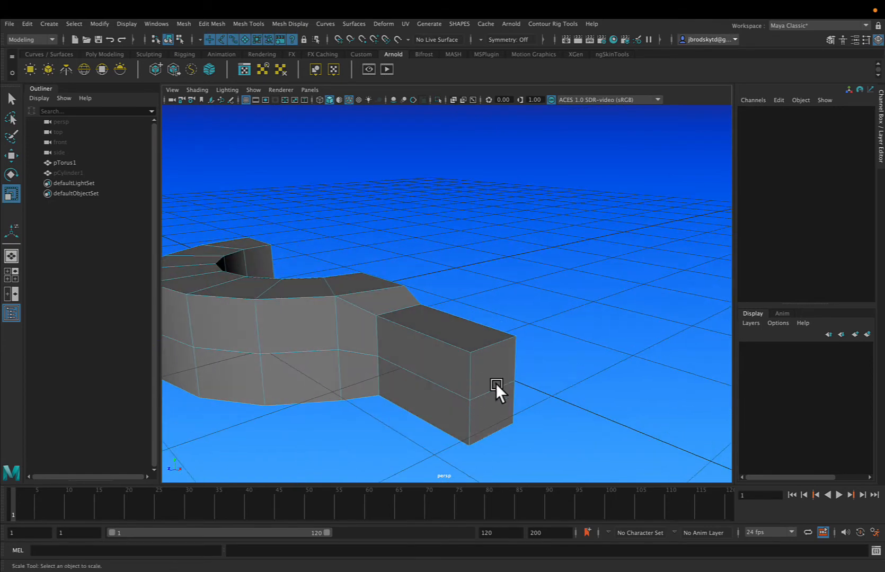
{"action": "left_click", "coordinate": [480, 363]}
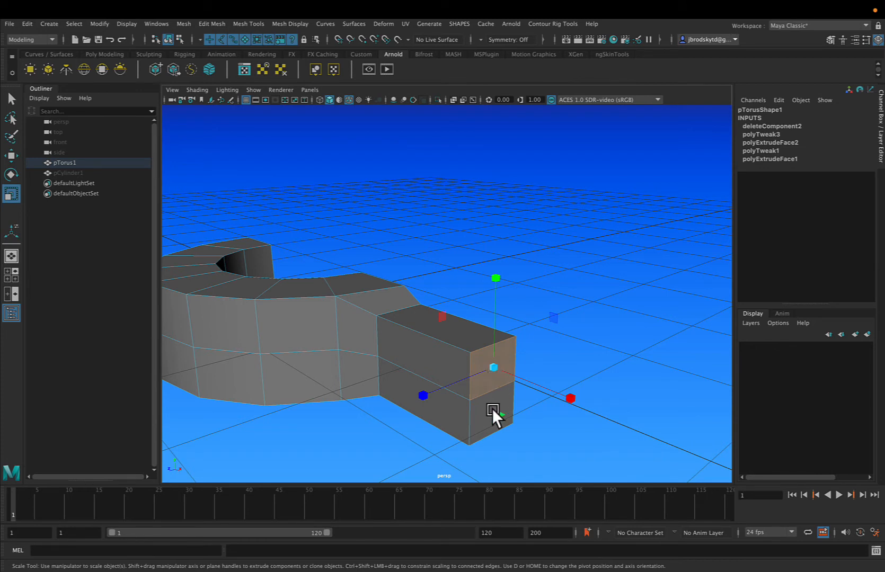
{"action": "left_click", "coordinate": [478, 425], "text": "shift"}
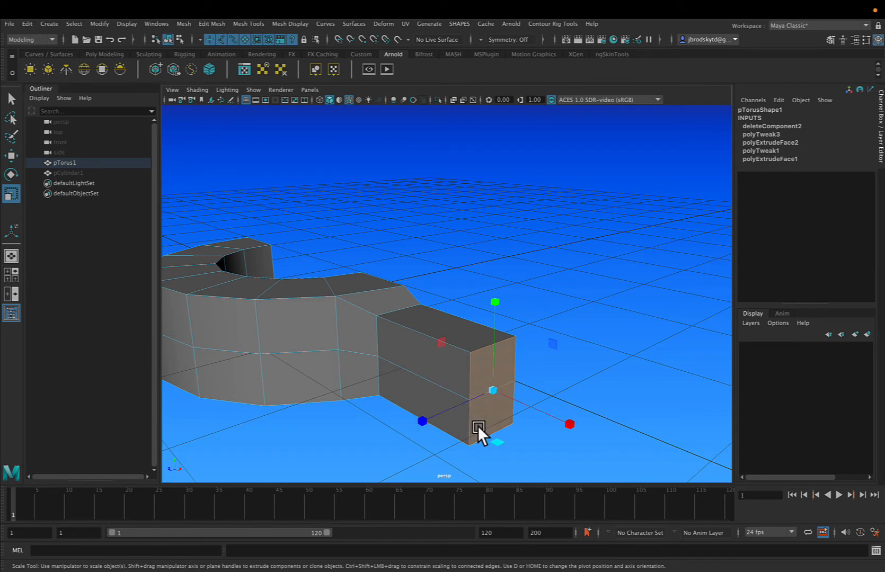
{"action": "key", "text": "Delete"}
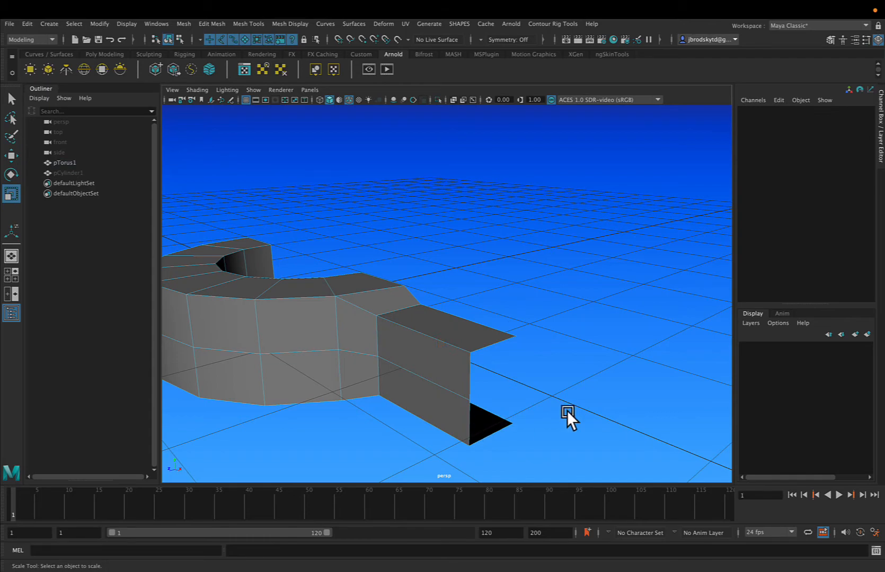
{"action": "left_click_drag", "start_coordinate": [566, 410], "coordinate": [488, 334], "text": "alt"}
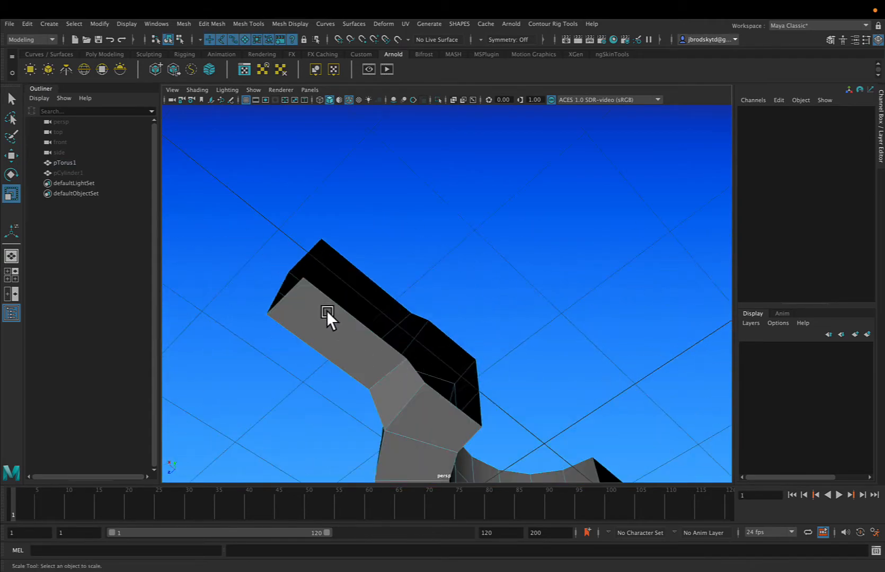
{"action": "left_click_drag", "start_coordinate": [350, 317], "coordinate": [412, 358], "text": "alt"}
{"action": "right_click_drag", "start_coordinate": [411, 358], "coordinate": [455, 325], "text": "alt"}
{"action": "left_click_drag", "start_coordinate": [423, 328], "coordinate": [407, 333], "text": "alt"}
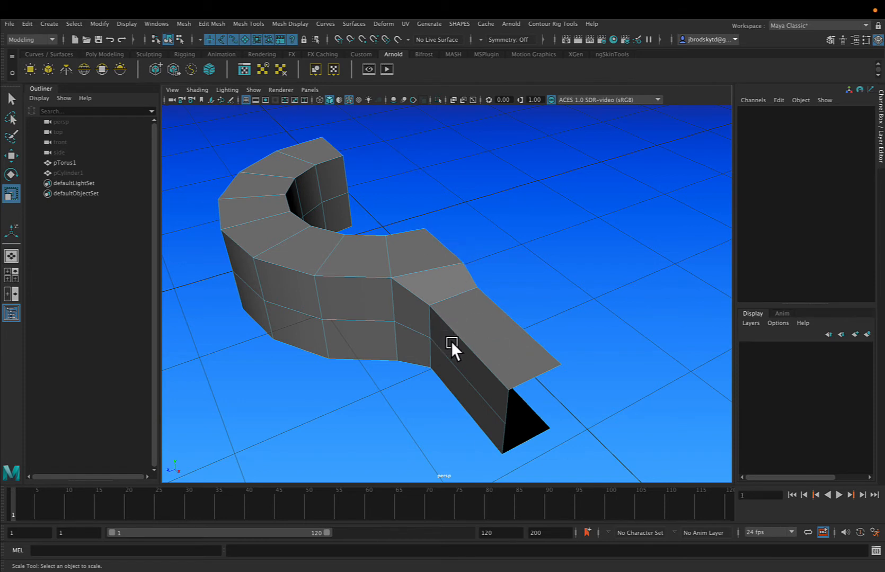
{"action": "right_click_drag", "start_coordinate": [420, 274], "coordinate": [458, 251]}
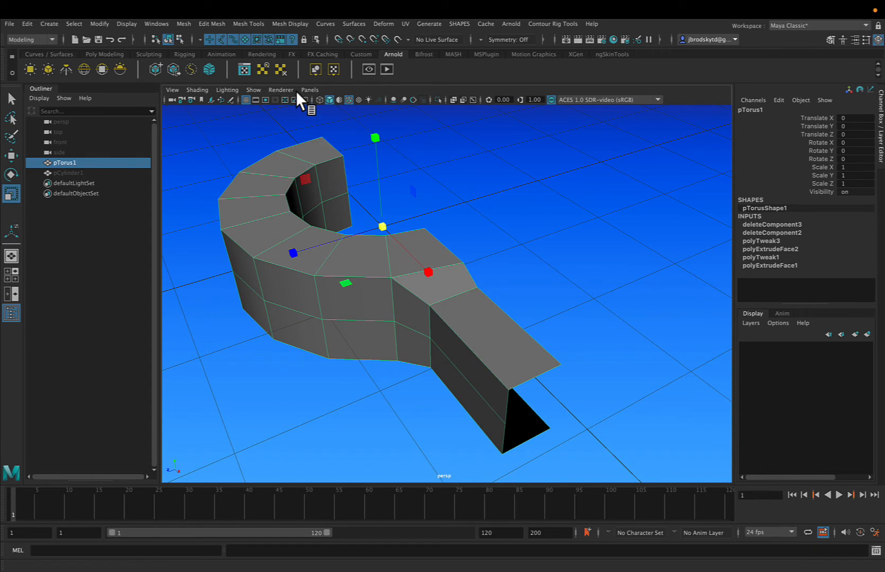
Insert two edge loops along the outer side of the ring and arm, one above and one below the middle edge
{"action": "left_click", "coordinate": [255, 24]}
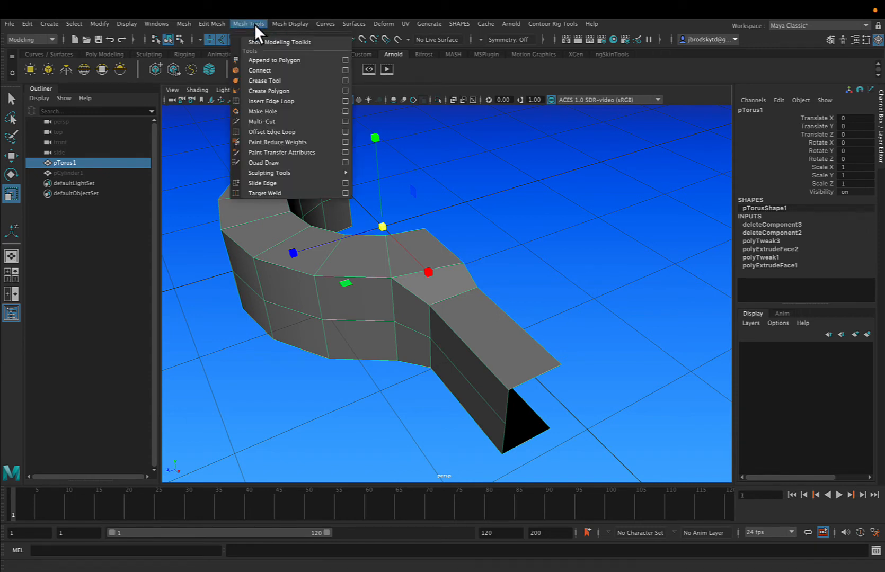
{"action": "left_click", "coordinate": [271, 101]}
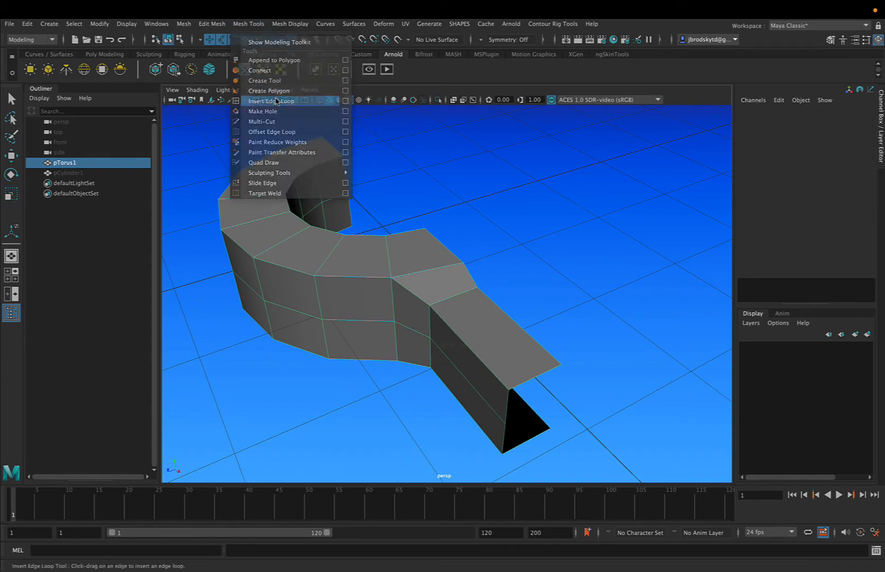
{"action": "mouse_move", "coordinate": [485, 252]}
{"action": "left_mouse_down", "text": "alt"}
{"action": "mouse_move", "coordinate": [525, 216]}
{"action": "mouse_move", "coordinate": [493, 229]}
{"action": "mouse_move", "coordinate": [487, 247]}
{"action": "left_mouse_up", "text": "alt"}
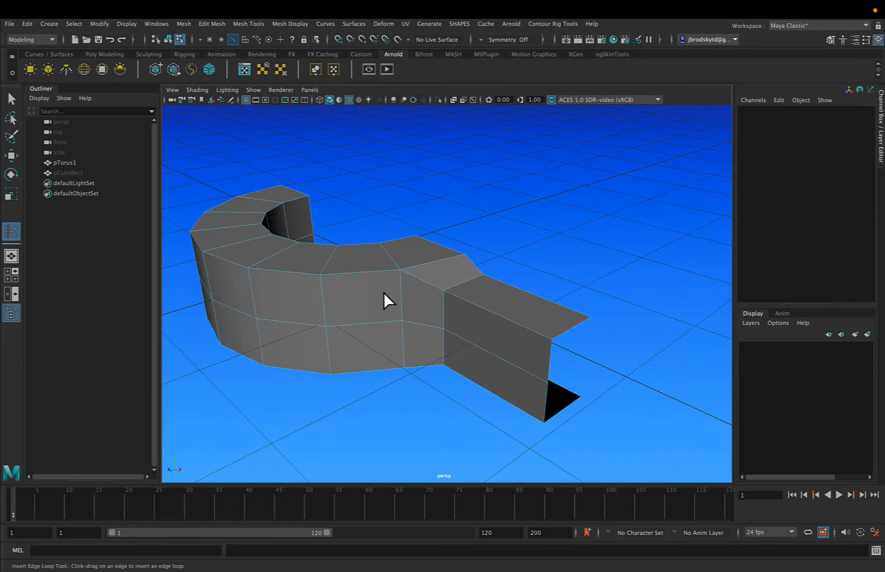
{"action": "left_click_drag", "start_coordinate": [382, 294], "coordinate": [396, 275], "text": "alt"}
{"action": "left_click", "coordinate": [424, 237]}
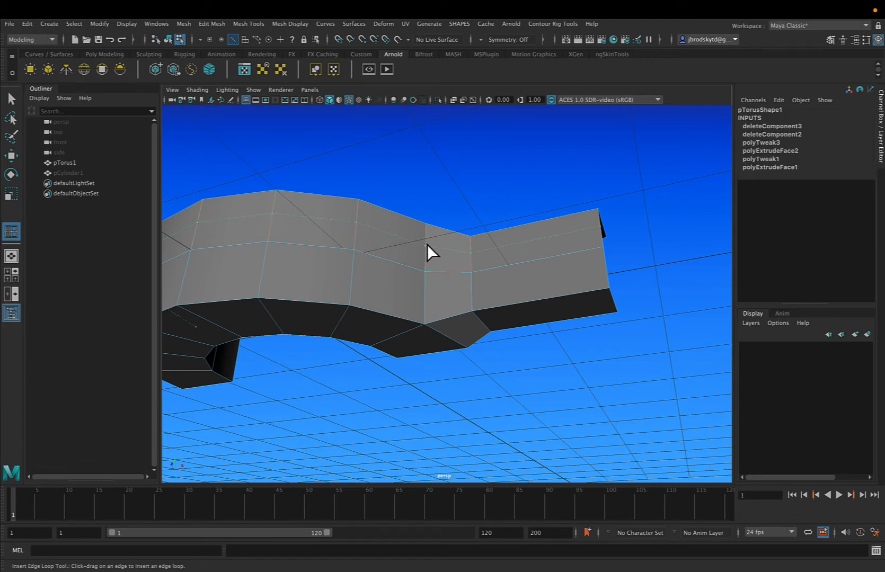
{"action": "left_click", "coordinate": [425, 246]}
{"action": "left_click_drag", "start_coordinate": [425, 246], "coordinate": [332, 262], "text": "alt"}
{"action": "left_click_drag", "start_coordinate": [332, 299], "coordinate": [347, 271], "text": "alt"}
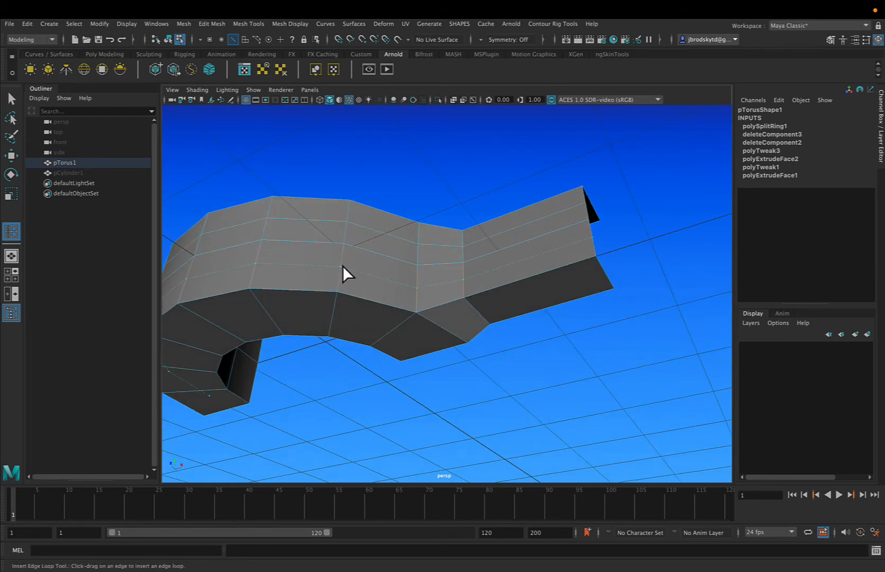
{"action": "left_click", "coordinate": [342, 266]}
{"action": "left_click_drag", "start_coordinate": [343, 266], "coordinate": [406, 283], "text": "alt"}
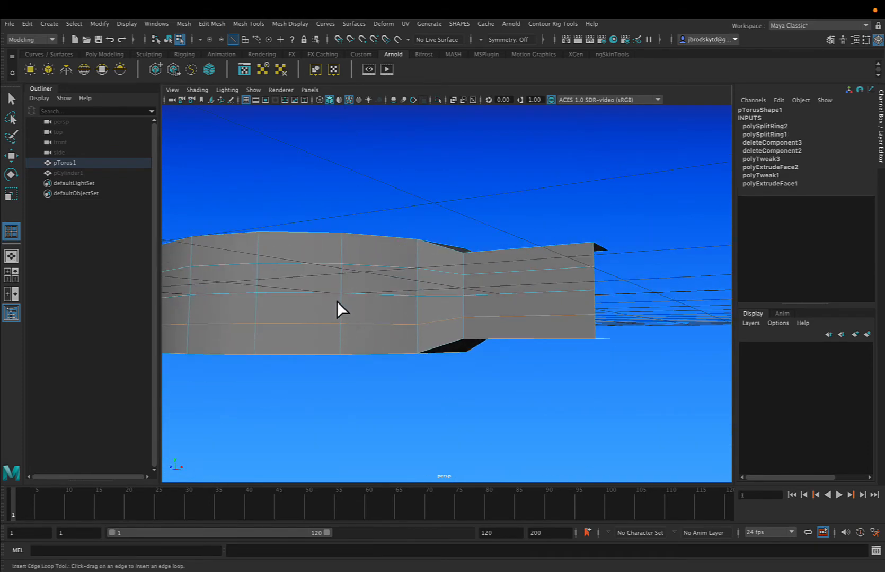
Insert two lengthwise edge loops across the arm's top face, then leave the edge loop tool in object mode with nothing selected
{"action": "left_click_drag", "start_coordinate": [336, 301], "coordinate": [365, 335], "text": "alt"}
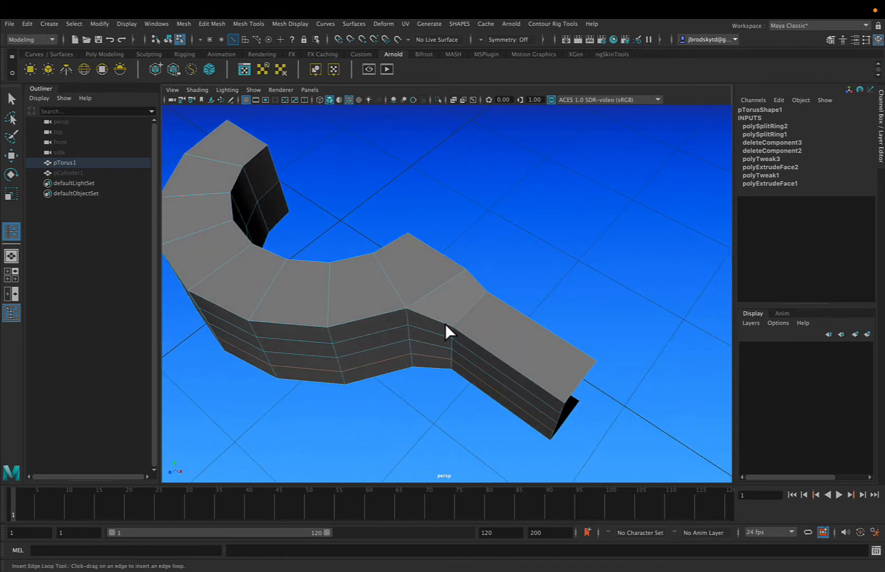
{"action": "mouse_move", "coordinate": [445, 324]}
{"action": "left_mouse_down", "text": "alt"}
{"action": "mouse_move", "coordinate": [466, 317]}
{"action": "mouse_move", "coordinate": [457, 321]}
{"action": "left_mouse_up", "text": "alt"}
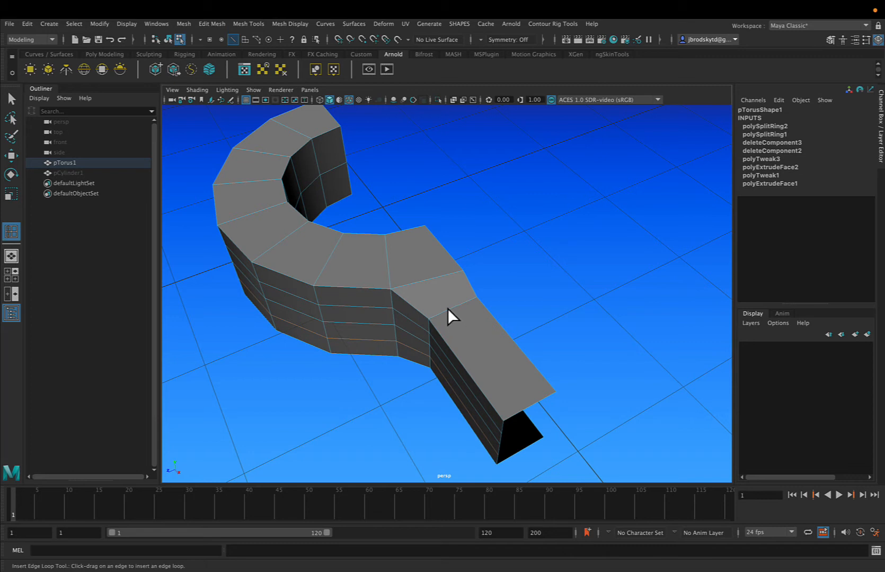
{"action": "left_click_drag", "start_coordinate": [445, 313], "coordinate": [460, 308]}
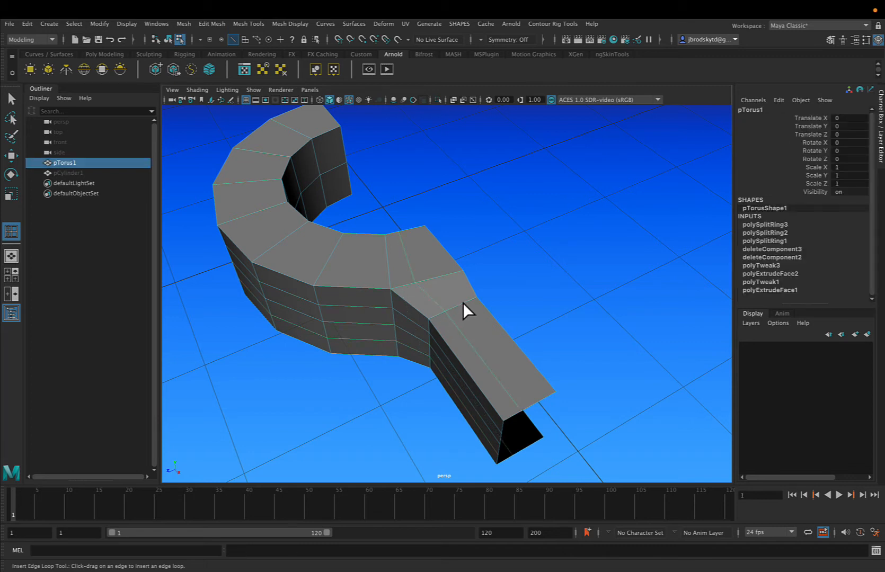
{"action": "left_click_drag", "start_coordinate": [469, 309], "coordinate": [485, 366], "text": "alt"}
{"action": "left_click", "coordinate": [438, 302]}
{"action": "left_click_drag", "start_coordinate": [390, 259], "coordinate": [448, 300], "text": "alt"}
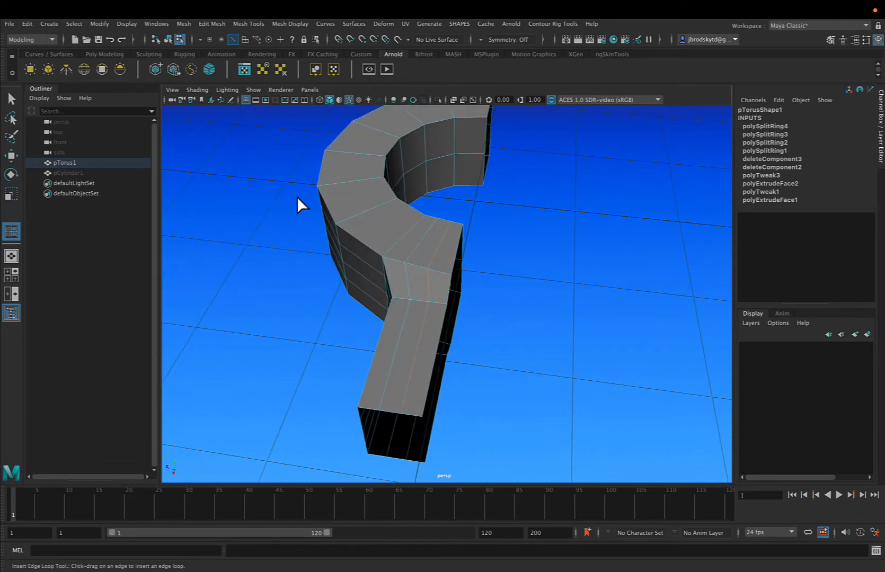
{"action": "right_click_drag", "start_coordinate": [273, 199], "coordinate": [303, 185]}
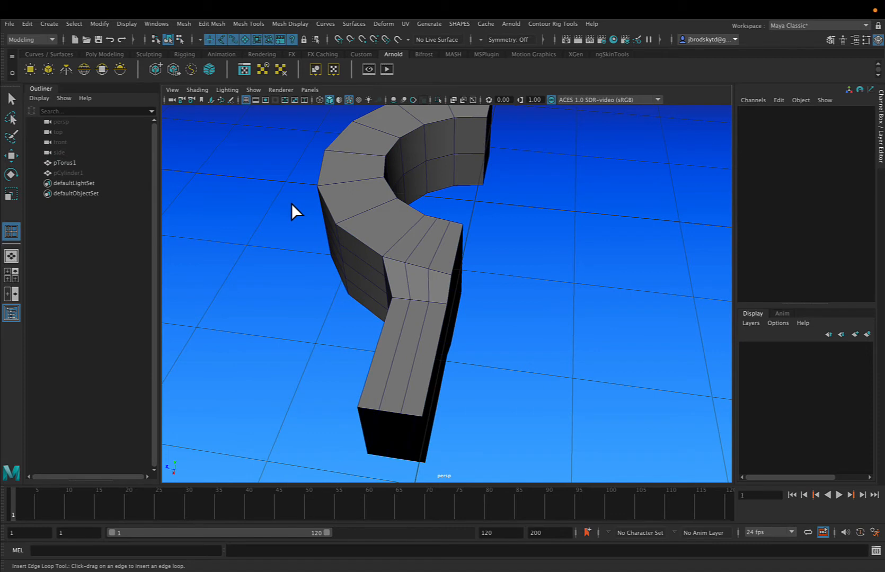
{"action": "key", "text": "q"}
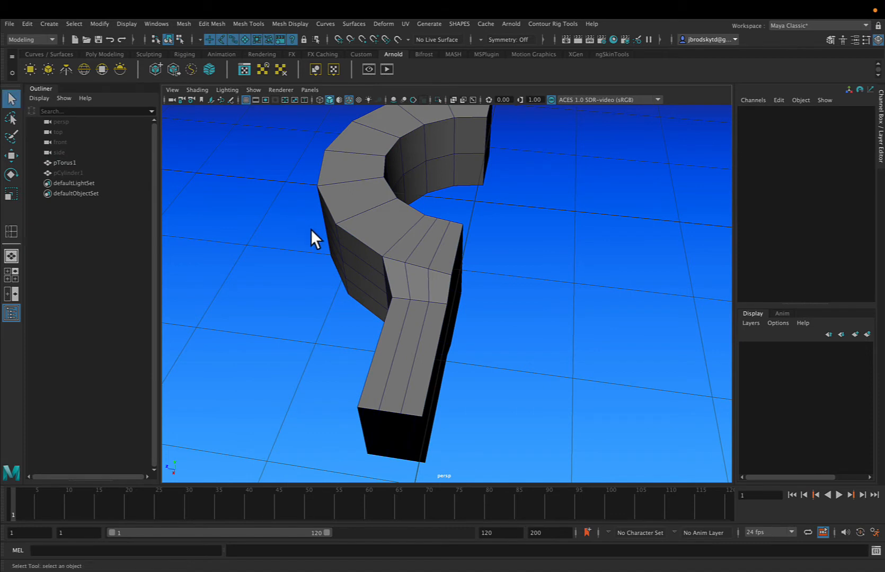
Select the half-ring mesh and examine it from several angles to determine which world axis crosses its open cut side
{"action": "left_click_drag", "start_coordinate": [312, 211], "coordinate": [350, 240], "text": "alt"}
{"action": "left_click", "coordinate": [306, 243]}
{"action": "scroll", "coordinate": [410, 237], "scroll_direction": "down", "scroll_amount": 4}
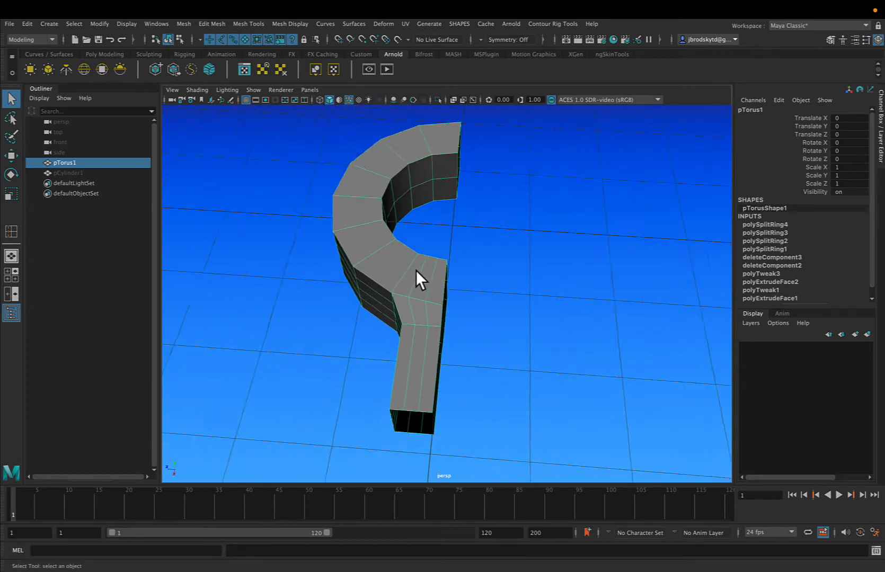
{"action": "left_click_drag", "start_coordinate": [415, 268], "coordinate": [415, 271], "text": "alt"}
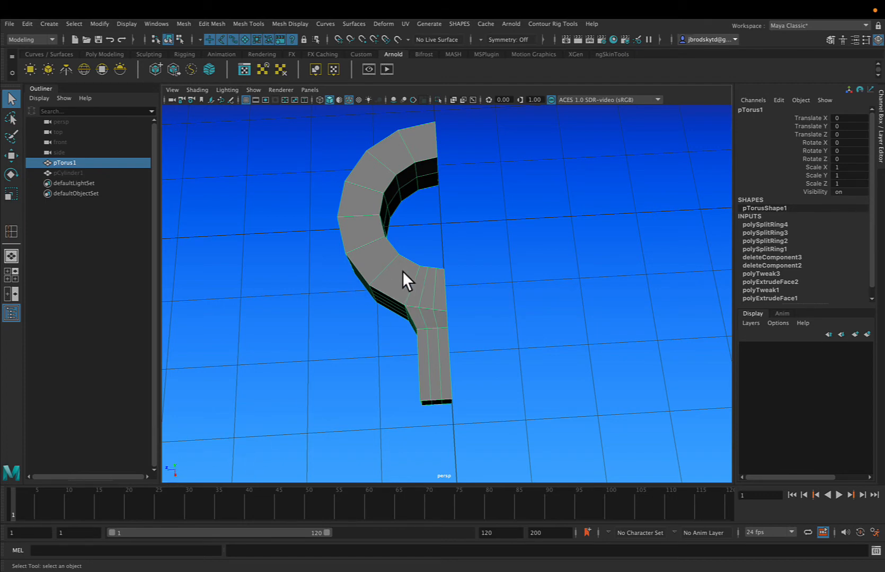
{"action": "left_click_drag", "start_coordinate": [331, 385], "coordinate": [255, 389], "text": "alt"}
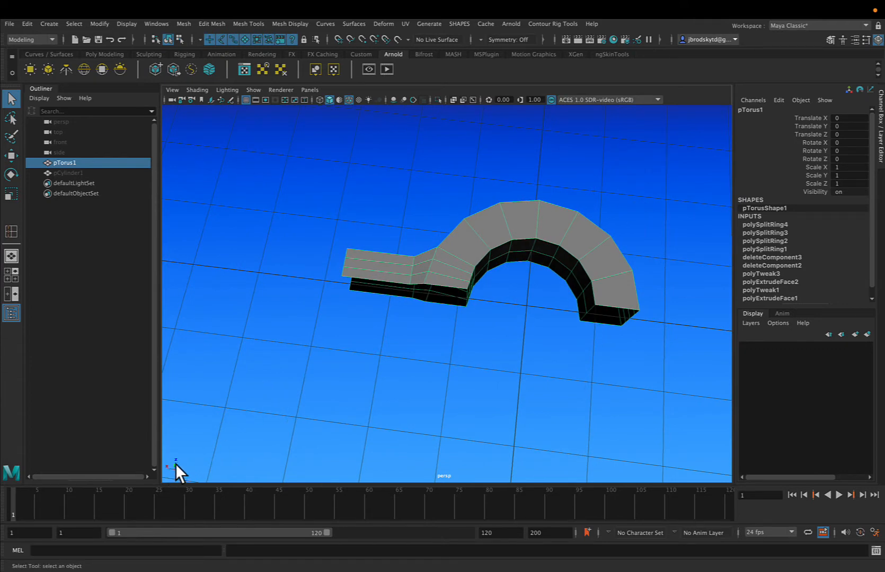
{"action": "left_click_drag", "start_coordinate": [176, 470], "coordinate": [345, 436], "text": "alt"}
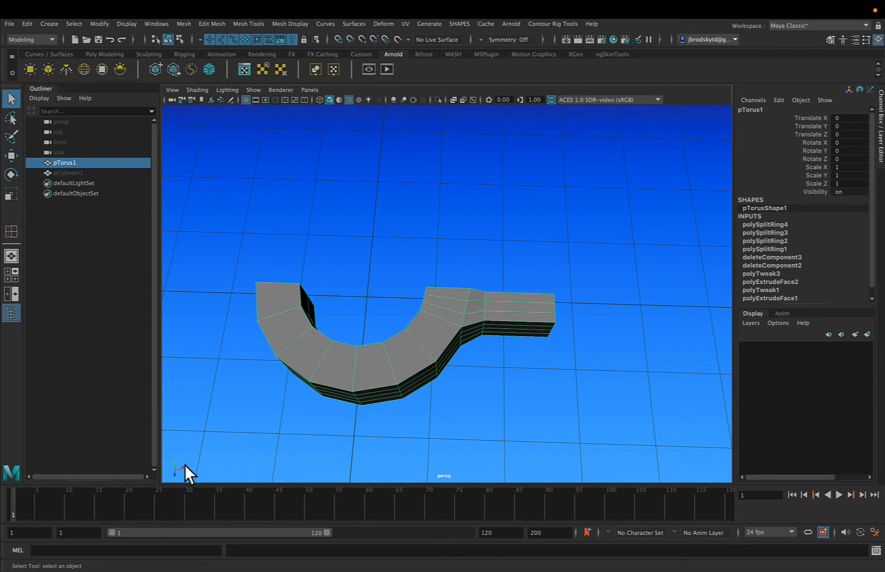
{"action": "mouse_move", "coordinate": [235, 386]}
{"action": "left_mouse_down", "text": "alt"}
{"action": "mouse_move", "coordinate": [271, 379]}
{"action": "mouse_move", "coordinate": [226, 381]}
{"action": "left_mouse_up", "text": "alt"}
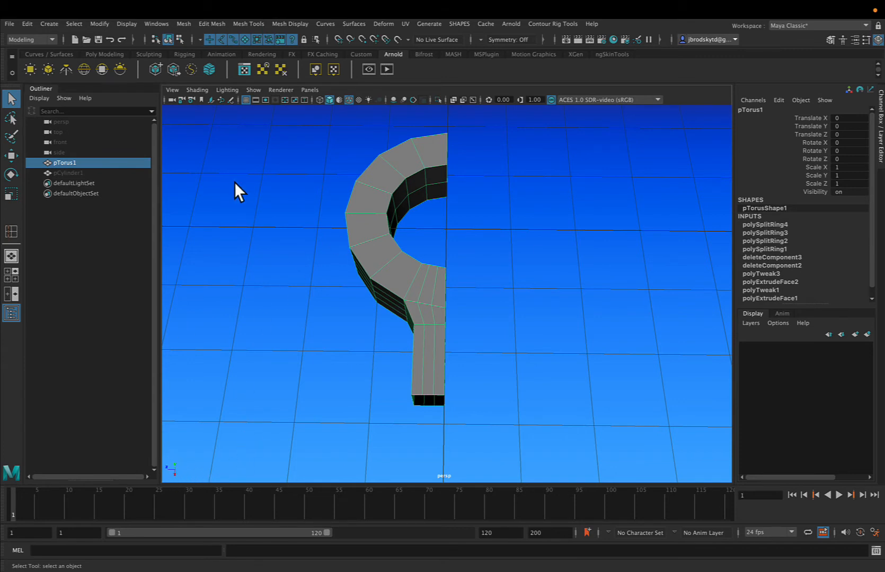
{"action": "left_click", "coordinate": [301, 195]}
{"action": "left_click", "coordinate": [408, 266]}
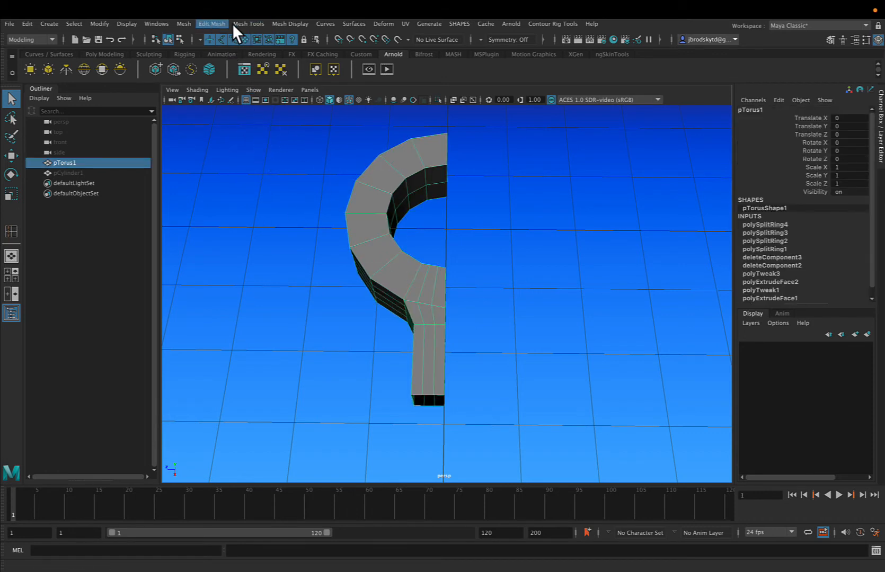
Set up a world-positioned mirror on the Z axis in the negative direction and try it with border vertices merged
{"action": "left_click", "coordinate": [182, 24]}
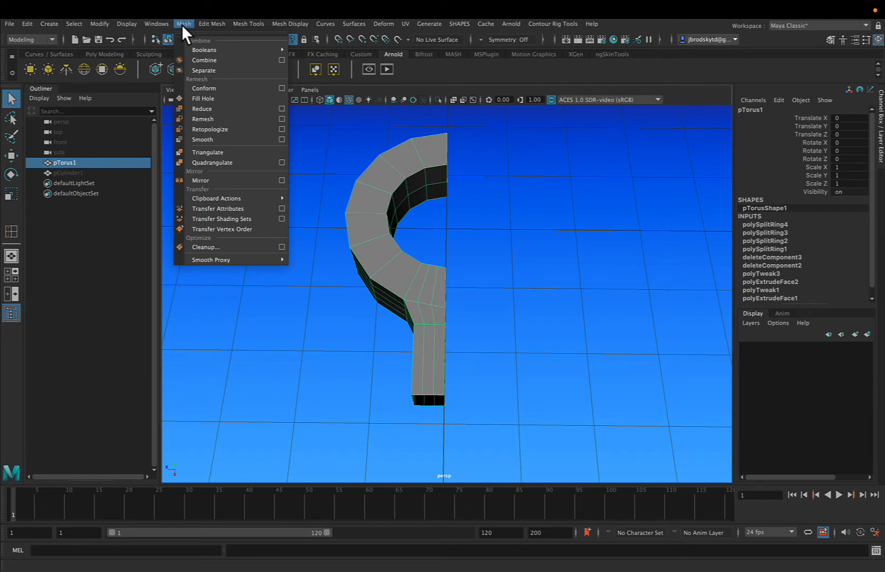
{"action": "left_click", "coordinate": [283, 181]}
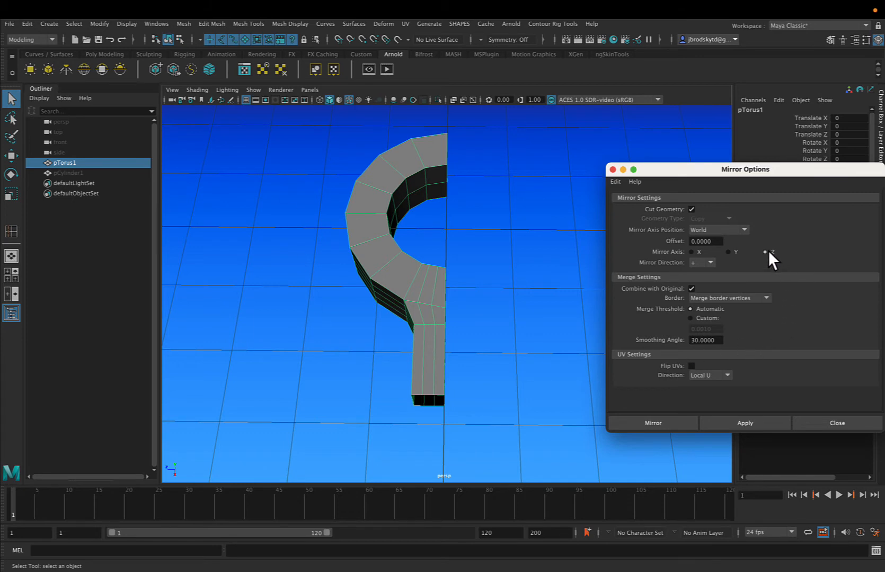
{"action": "left_click", "coordinate": [700, 263]}
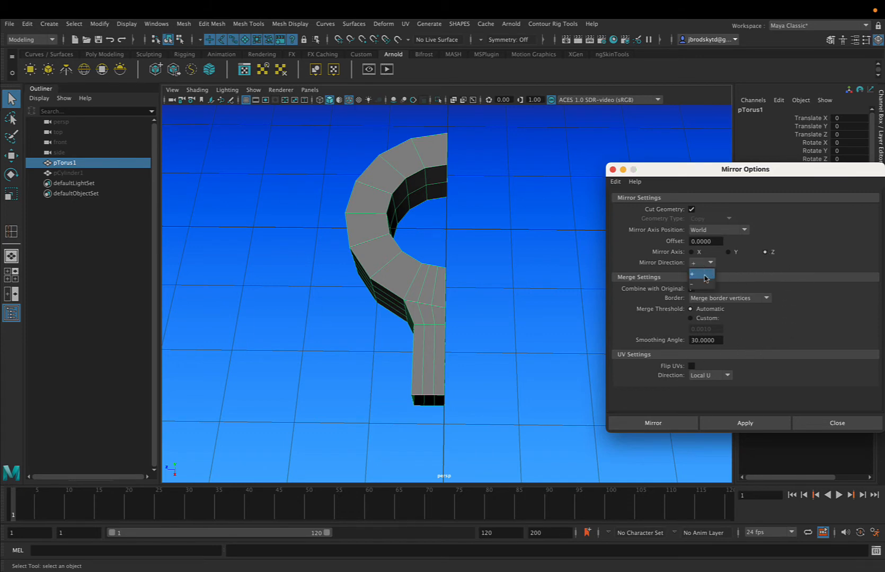
{"action": "left_click", "coordinate": [705, 278]}
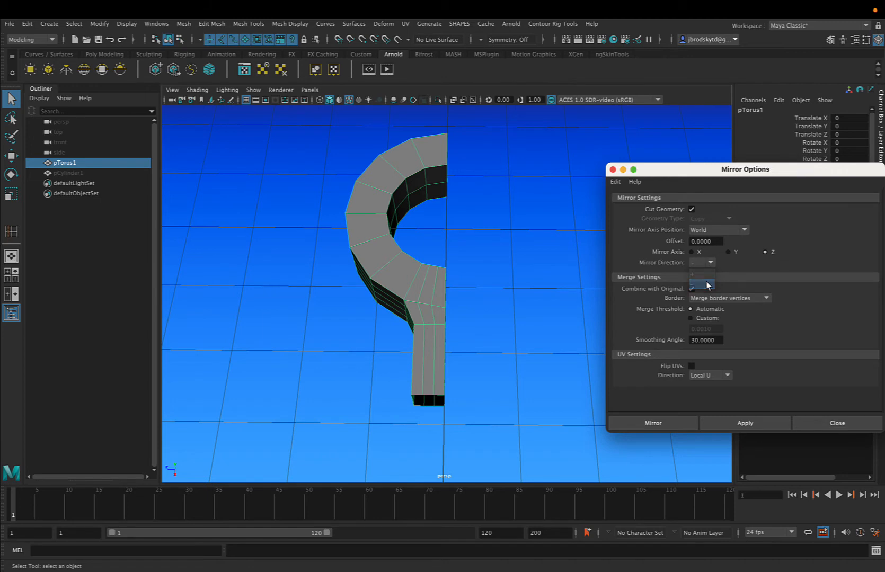
{"action": "left_click", "coordinate": [745, 422]}
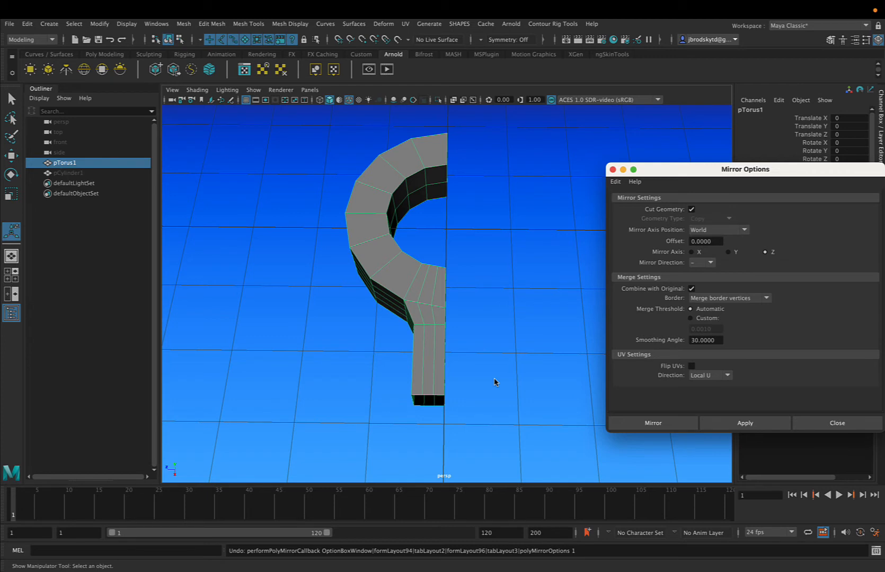
Mirror the half ring again with the border option set to Do not merge borders, and close the mirror options
{"action": "left_click", "coordinate": [745, 299]}
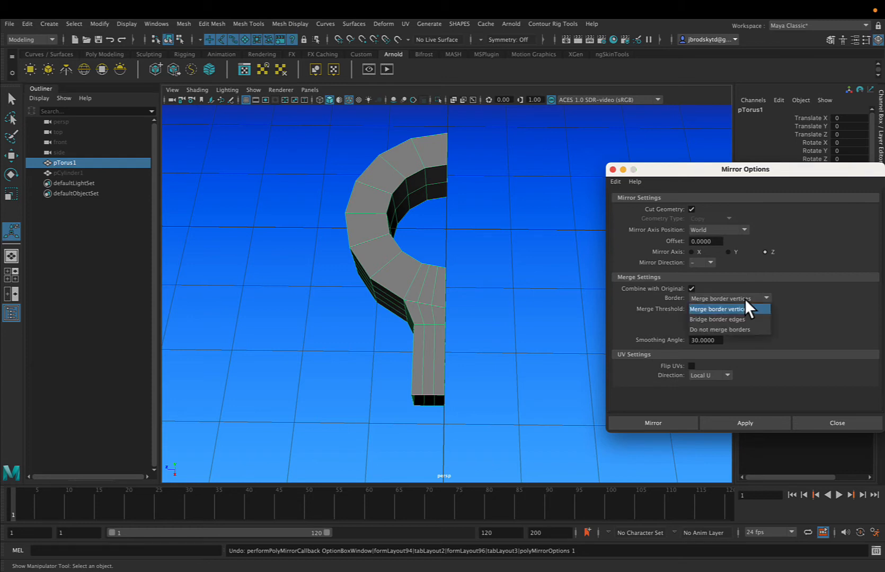
{"action": "left_click", "coordinate": [746, 330]}
{"action": "left_click", "coordinate": [738, 423]}
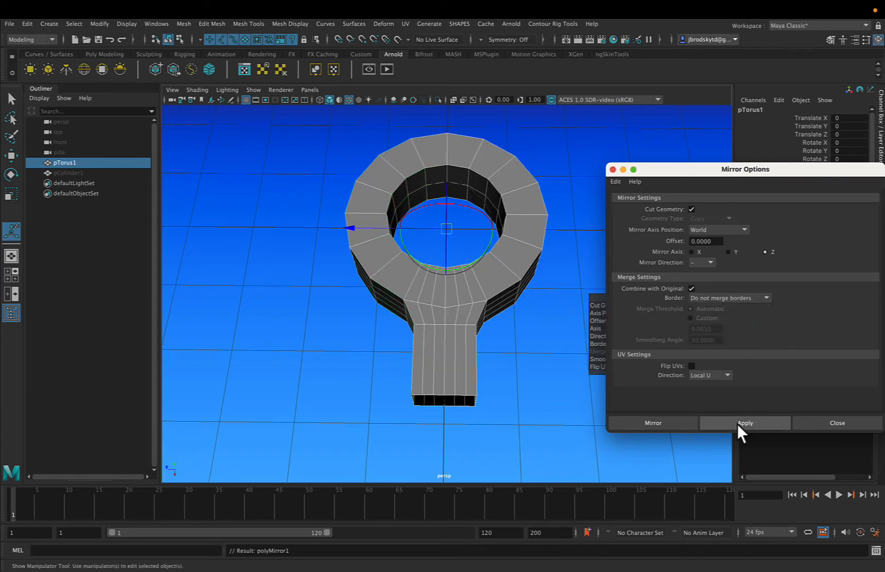
{"action": "left_click", "coordinate": [814, 423]}
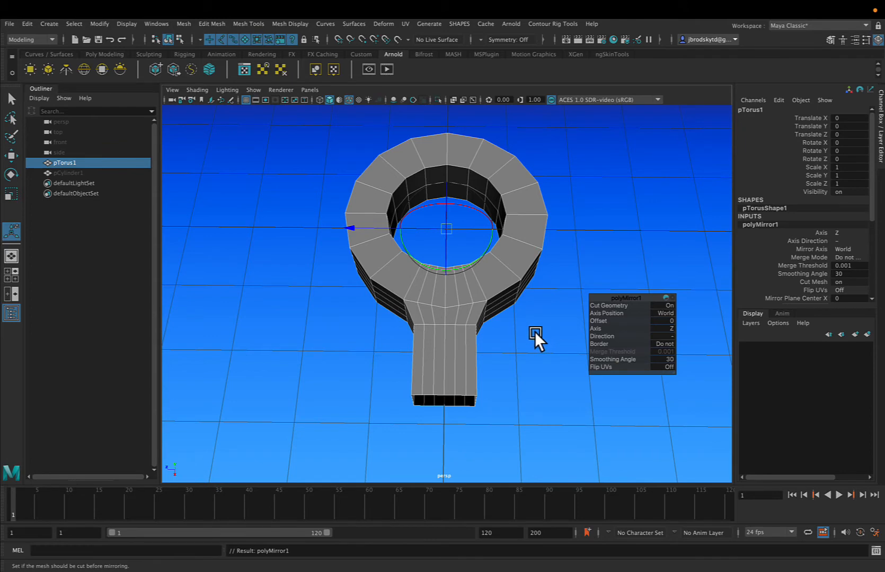
Move one inner-rim vertex on the mirror seam sideways to test whether the halves are joined, and undo the move
{"action": "mouse_move", "coordinate": [534, 332]}
{"action": "left_mouse_down", "text": "alt"}
{"action": "mouse_move", "coordinate": [553, 327]}
{"action": "mouse_move", "coordinate": [530, 326]}
{"action": "left_mouse_up", "text": "alt"}
{"action": "scroll", "coordinate": [478, 320], "scroll_direction": "up", "scroll_amount": 2}
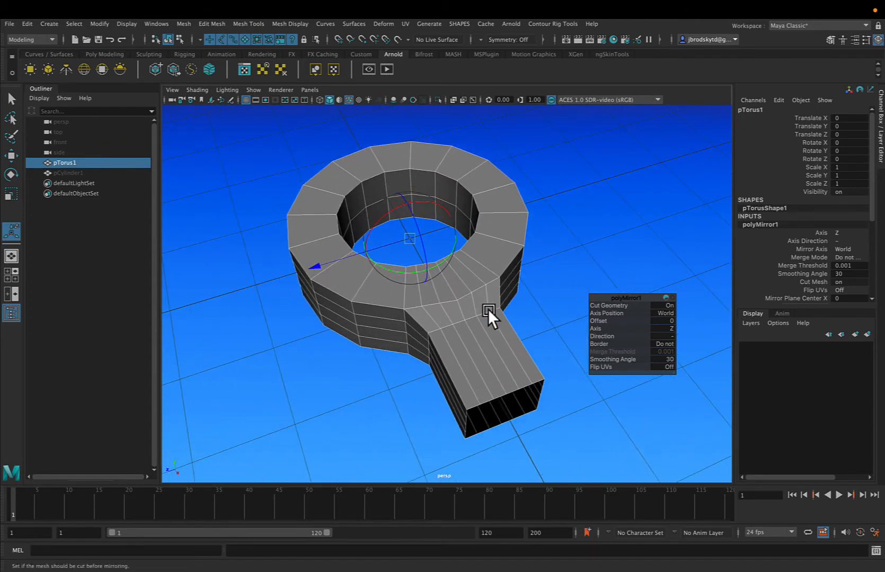
{"action": "right_click_drag", "start_coordinate": [503, 237], "coordinate": [468, 240]}
{"action": "left_click", "coordinate": [382, 172]}
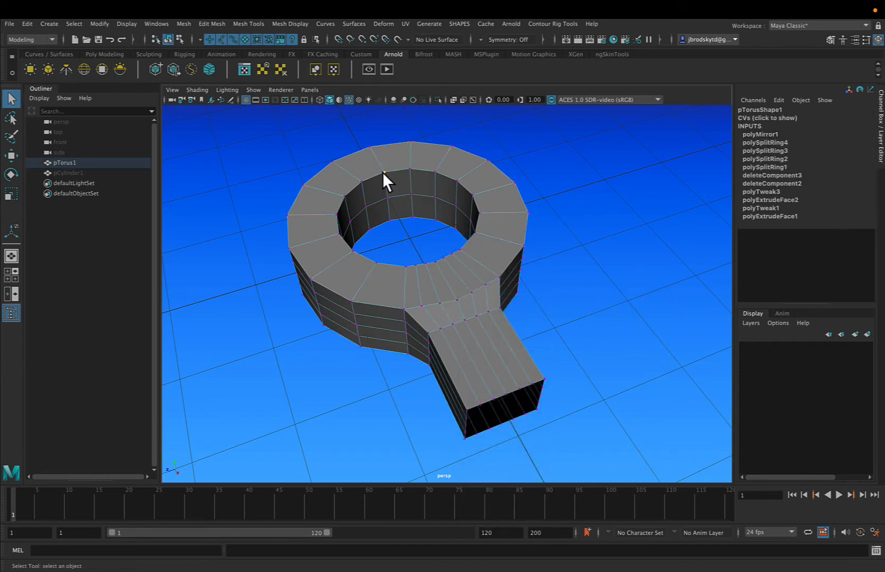
{"action": "key", "text": "w"}
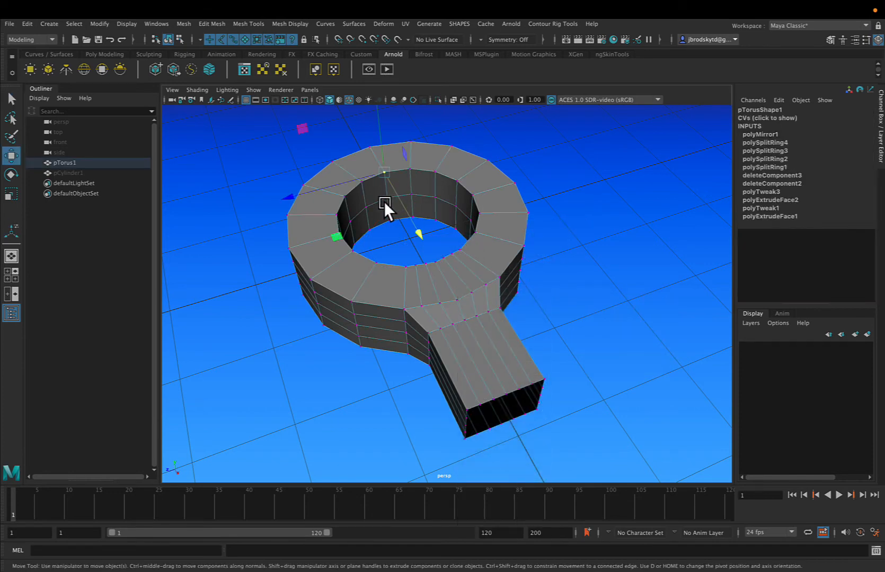
{"action": "left_click_drag", "start_coordinate": [355, 176], "coordinate": [365, 205]}
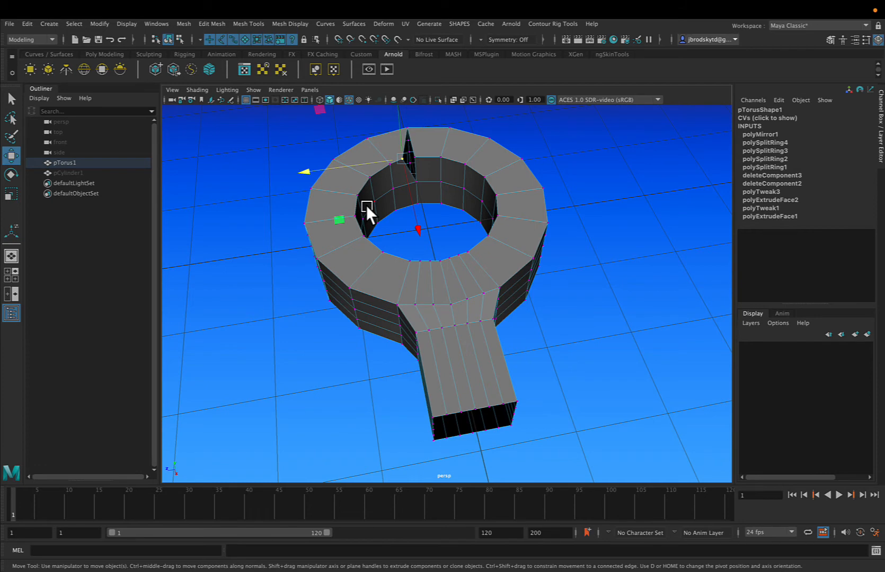
{"action": "key", "text": "ctrl+z"}
In the top view of the four-view layout, select the vertices along the mirror seam on both the ring and the handle
{"action": "left_click_drag", "start_coordinate": [405, 171], "coordinate": [397, 203], "text": "alt"}
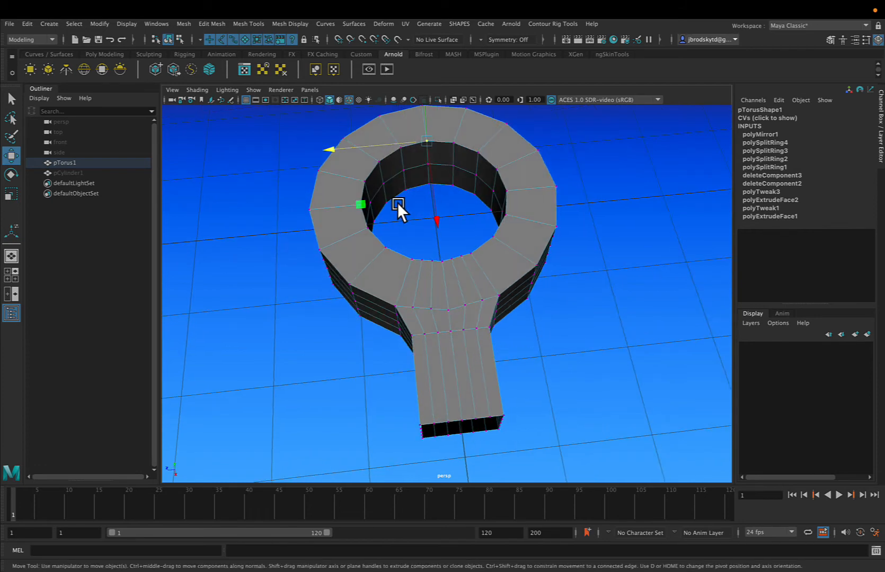
{"action": "left_click", "coordinate": [10, 272]}
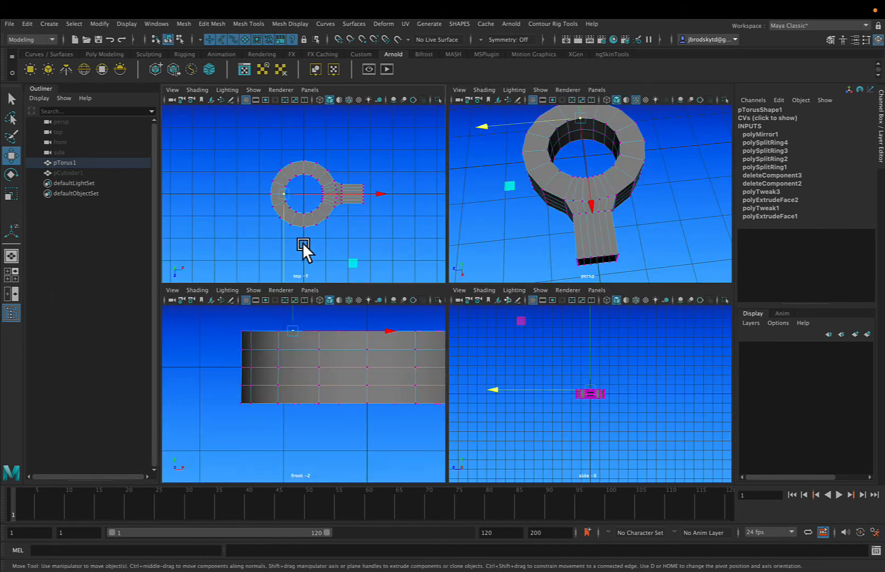
{"action": "scroll", "coordinate": [325, 214], "scroll_direction": "up", "scroll_amount": 5}
{"action": "scroll", "coordinate": [325, 214], "scroll_direction": "down", "scroll_amount": 2}
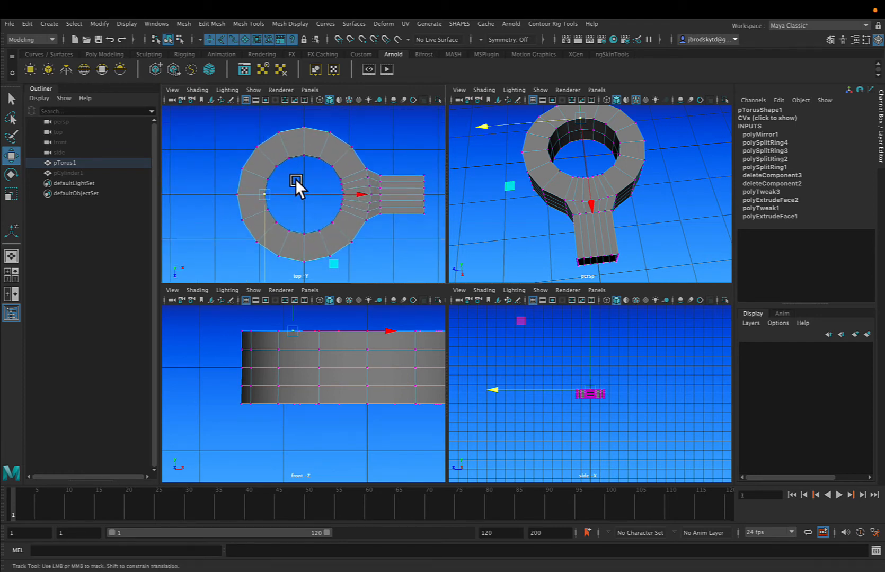
{"action": "middle_click_drag", "start_coordinate": [296, 182], "coordinate": [262, 190], "text": "alt"}
{"action": "scroll", "coordinate": [243, 194], "scroll_direction": "up", "scroll_amount": 1}
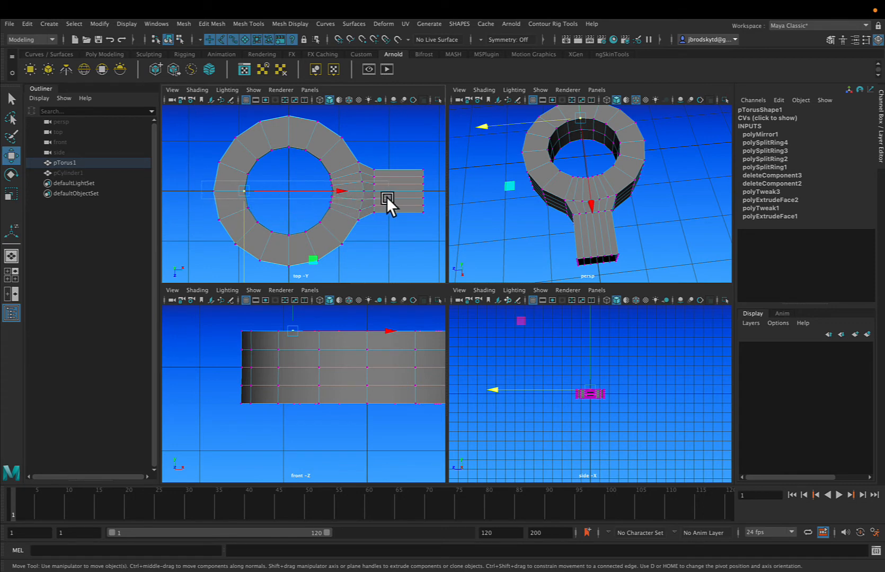
{"action": "double_click", "coordinate": [429, 198], "text": "shift"}
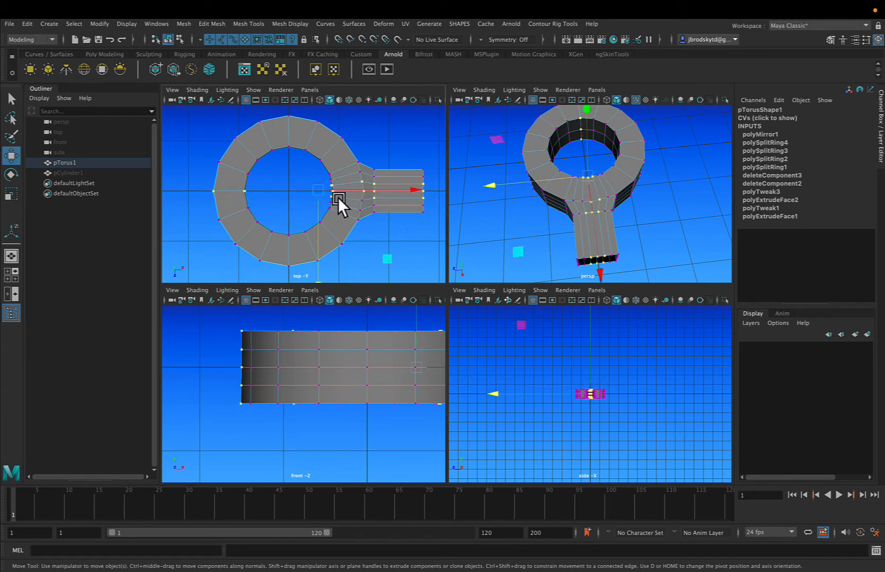
Remove the vertices on both sides of the centre line from the selection, keeping only those on the mirror seam
{"action": "scroll", "coordinate": [337, 197], "scroll_direction": "down", "scroll_amount": 3}
{"action": "scroll", "coordinate": [337, 197], "scroll_direction": "up", "scroll_amount": 3}
{"action": "scroll", "coordinate": [338, 197], "scroll_direction": "up", "scroll_amount": 2}
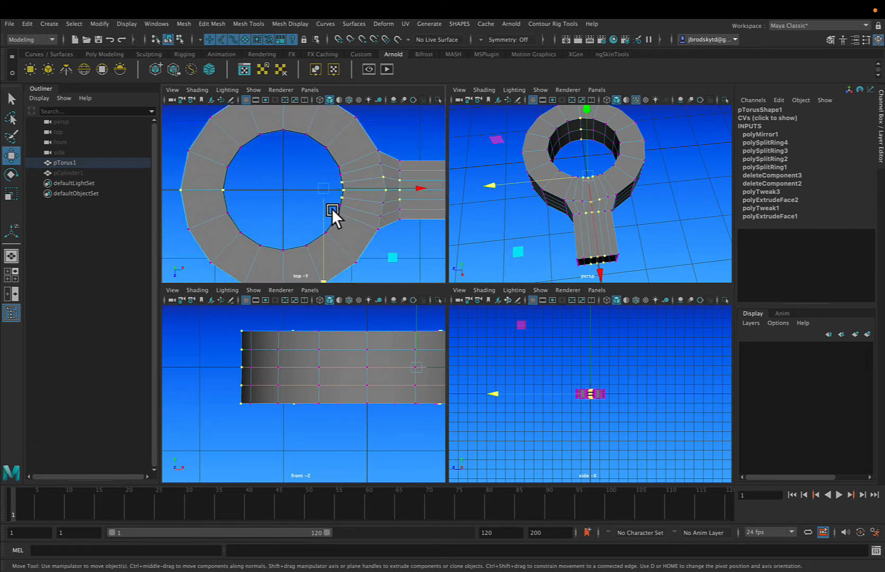
{"action": "middle_click_drag", "start_coordinate": [333, 214], "coordinate": [243, 206], "text": "alt"}
{"action": "scroll", "coordinate": [243, 205], "scroll_direction": "up", "scroll_amount": 1}
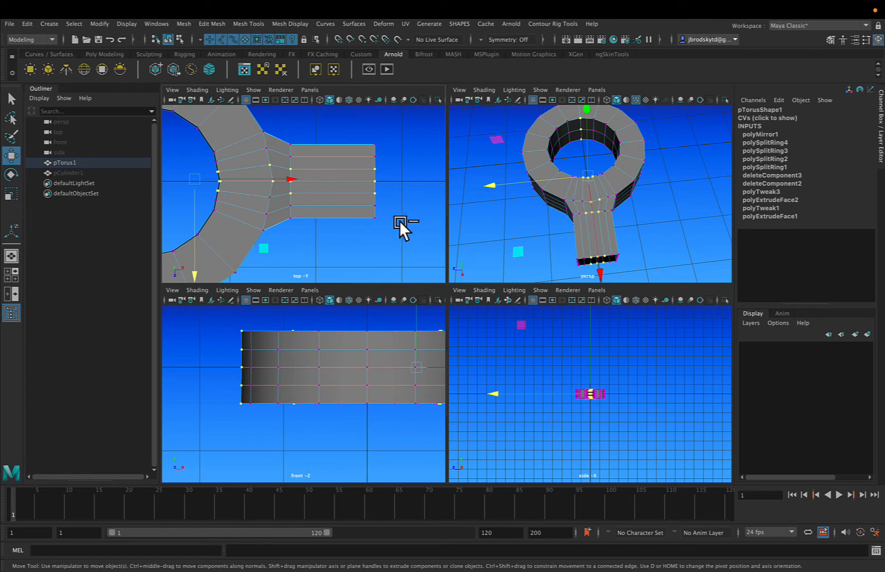
{"action": "left_click_drag", "start_coordinate": [406, 223], "coordinate": [207, 185]}
{"action": "left_click_drag", "start_coordinate": [195, 150], "coordinate": [394, 172], "text": "ctrl"}
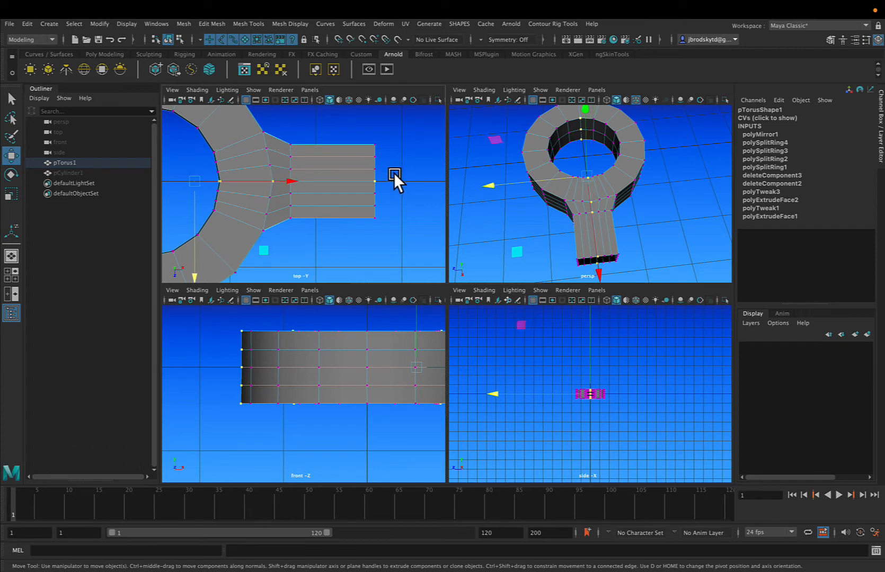
Return to the single perspective view, merge the selected seam vertices, and clear the selection
{"action": "middle_click_drag", "start_coordinate": [314, 202], "coordinate": [438, 208], "text": "alt"}
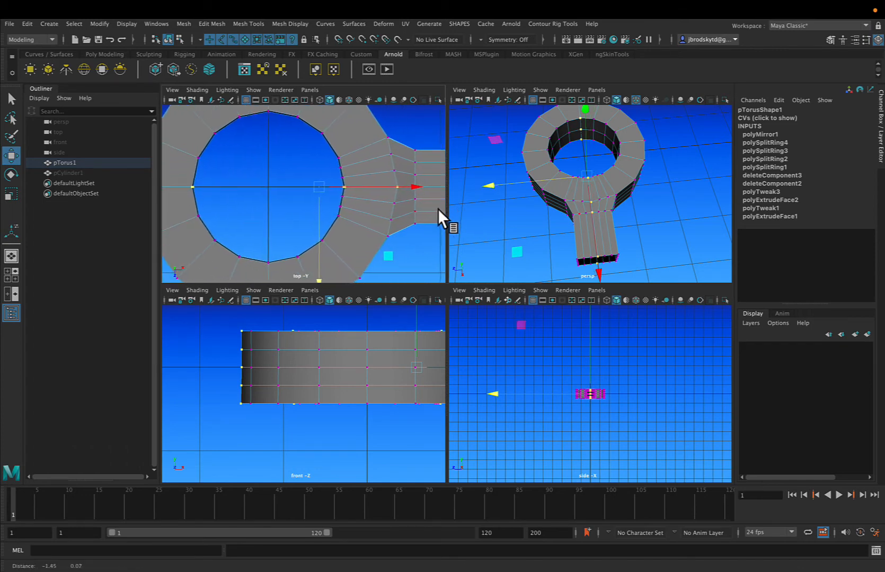
{"action": "left_click", "coordinate": [11, 255]}
{"action": "left_click_drag", "start_coordinate": [288, 245], "coordinate": [456, 273], "text": "alt"}
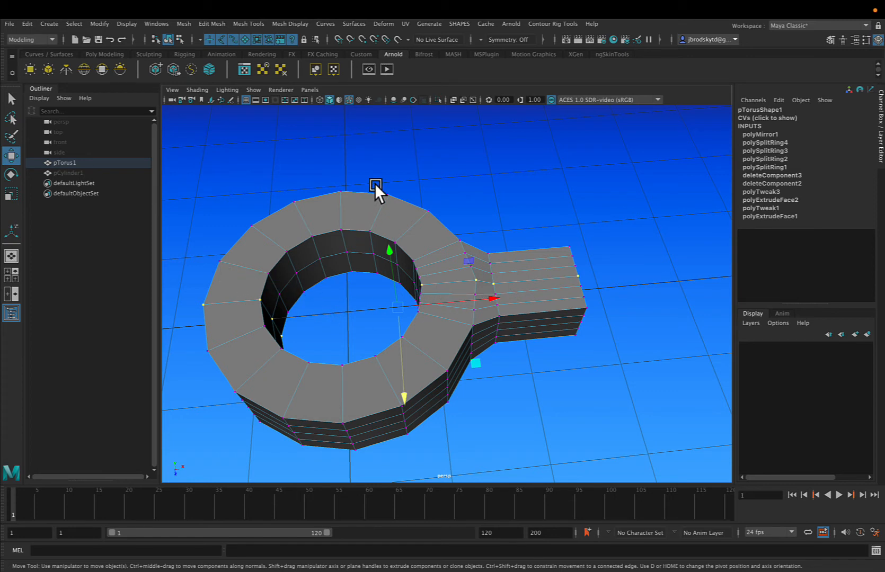
{"action": "left_click", "coordinate": [215, 27]}
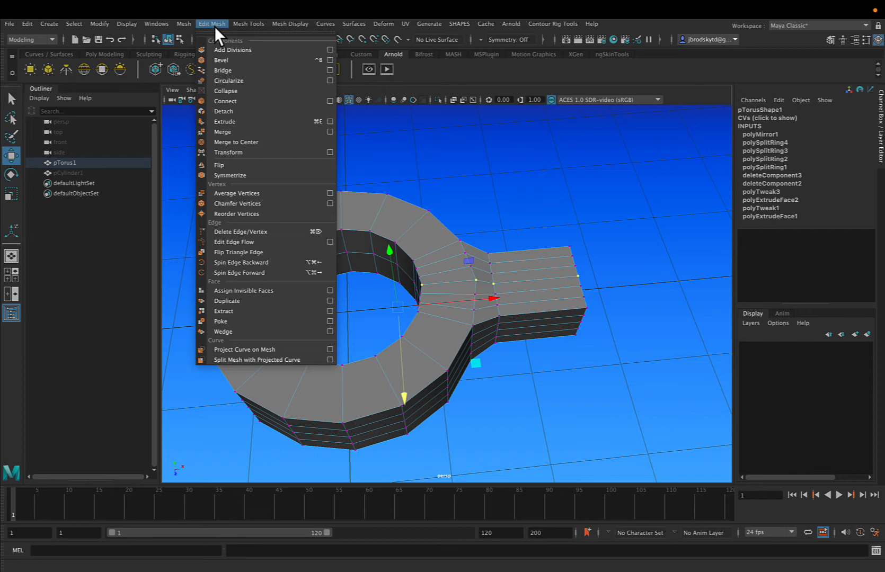
{"action": "left_click", "coordinate": [237, 134]}
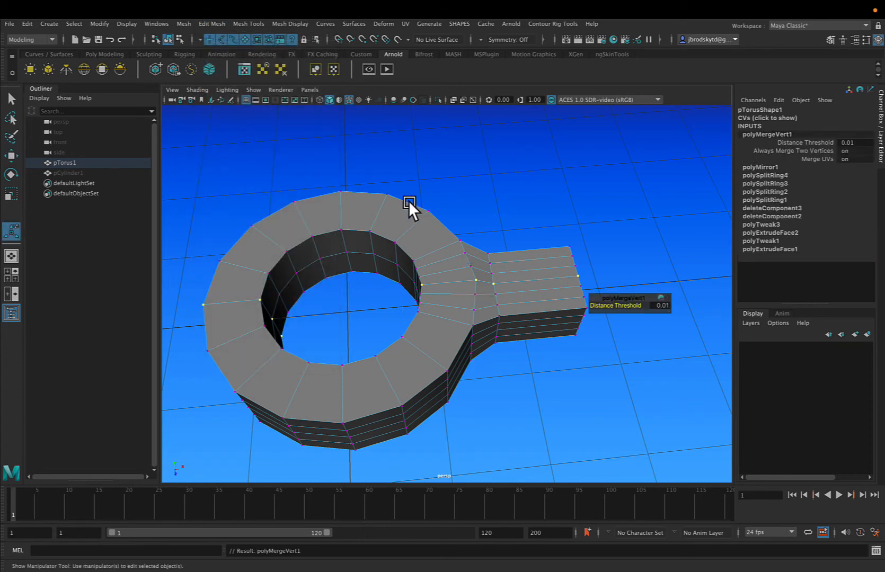
{"action": "left_click", "coordinate": [460, 172]}
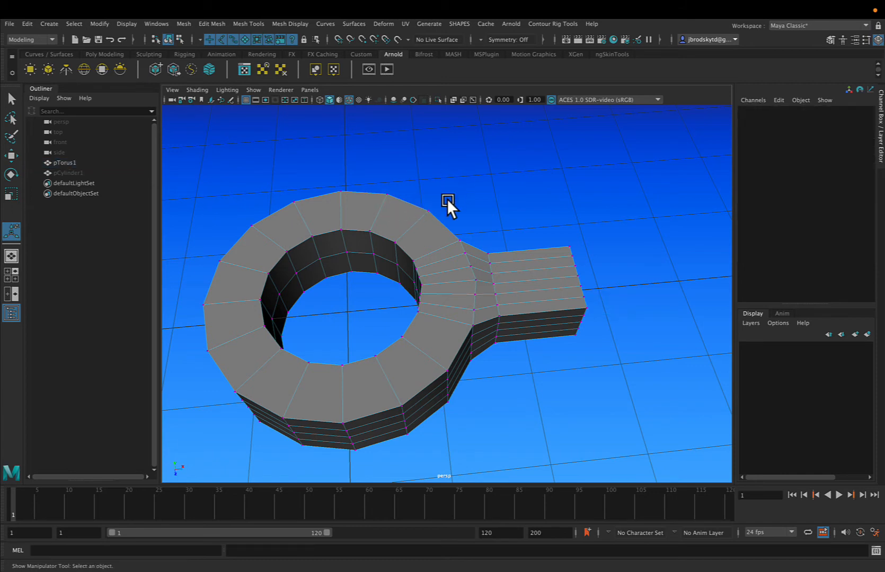
Check the merged seam by moving an inner-rim vertex opposite the handle, and undo that move
{"action": "left_click_drag", "start_coordinate": [447, 200], "coordinate": [366, 201], "text": "alt"}
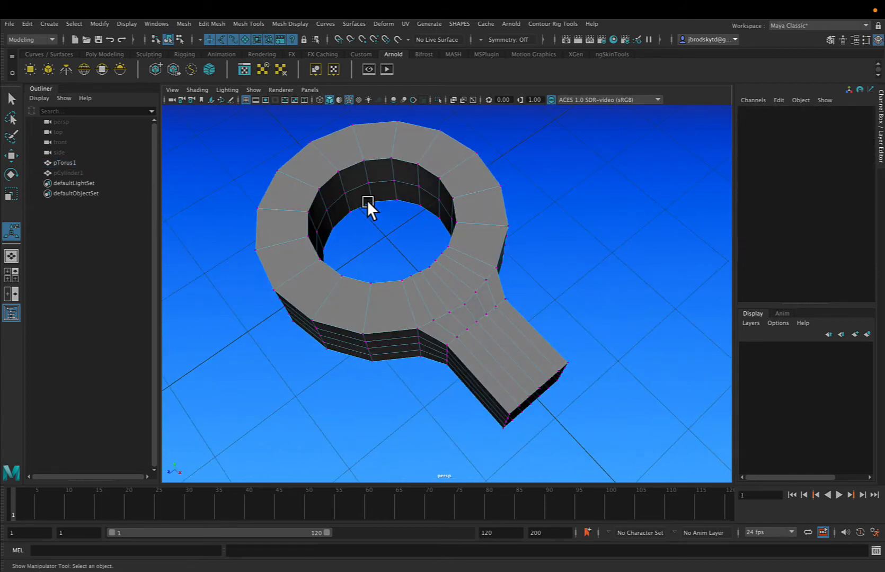
{"action": "left_click", "coordinate": [335, 171]}
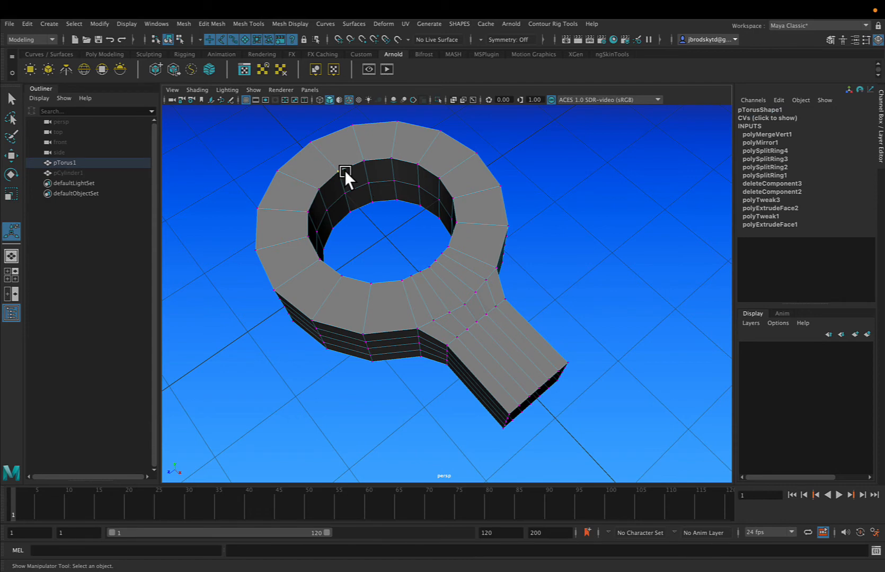
{"action": "key", "text": "w"}
{"action": "left_click_drag", "start_coordinate": [309, 189], "coordinate": [413, 202]}
{"action": "key", "text": "ctrl+z"}
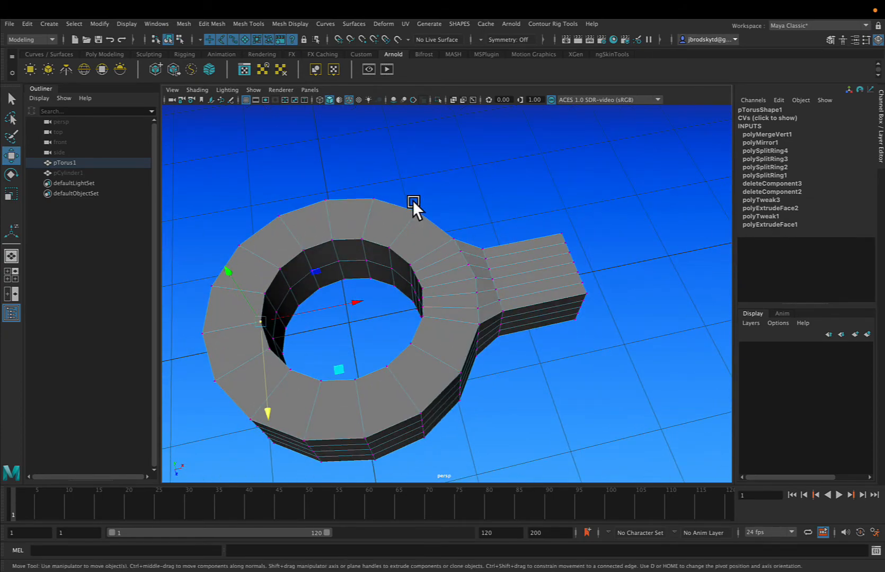
Switch back to object mode with the whole ring-and-handle mesh selected
{"action": "right_click", "coordinate": [394, 215]}
{"action": "left_click", "coordinate": [445, 200]}
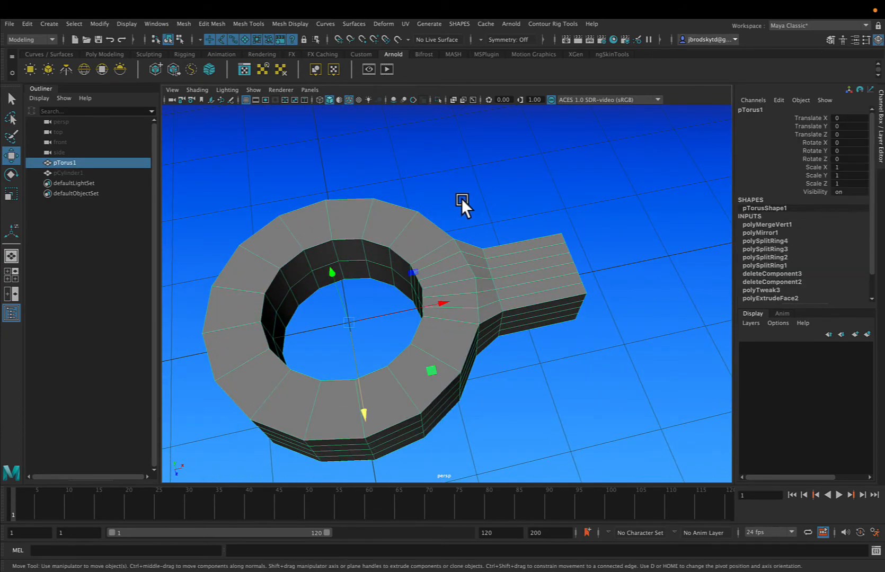
Delete the construction history of the ring-and-handle mesh and save the scene
{"action": "left_click_drag", "start_coordinate": [461, 203], "coordinate": [450, 197], "text": "alt"}
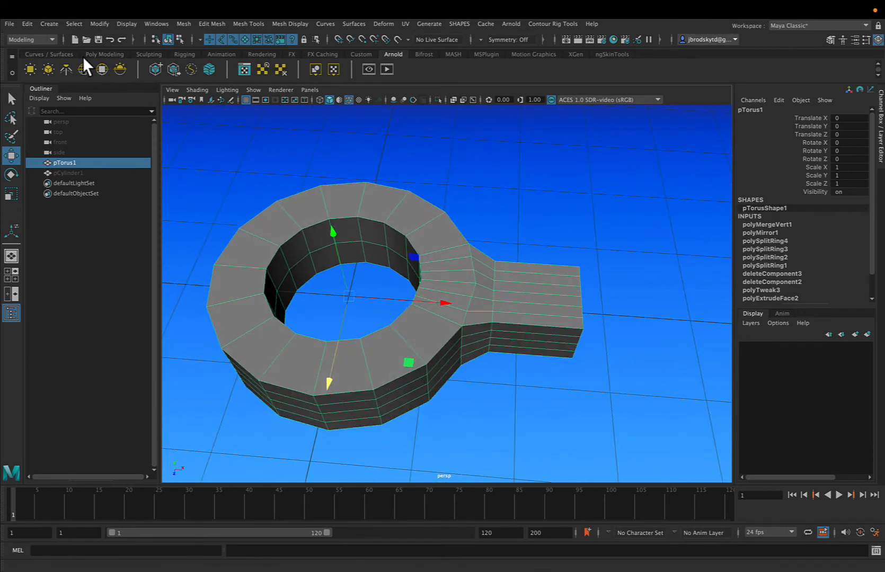
{"action": "left_click", "coordinate": [24, 25]}
{"action": "mouse_move", "coordinate": [126, 145]}
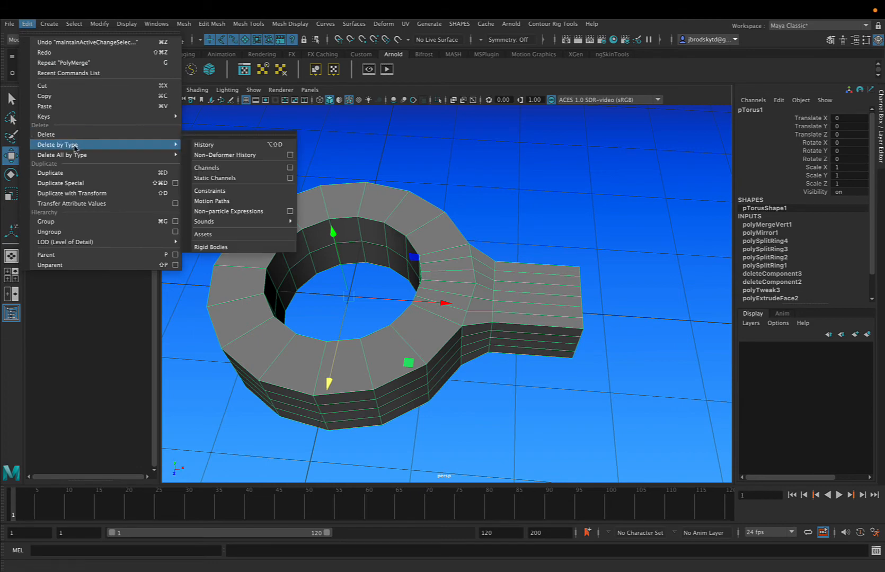
{"action": "left_click", "coordinate": [203, 146]}
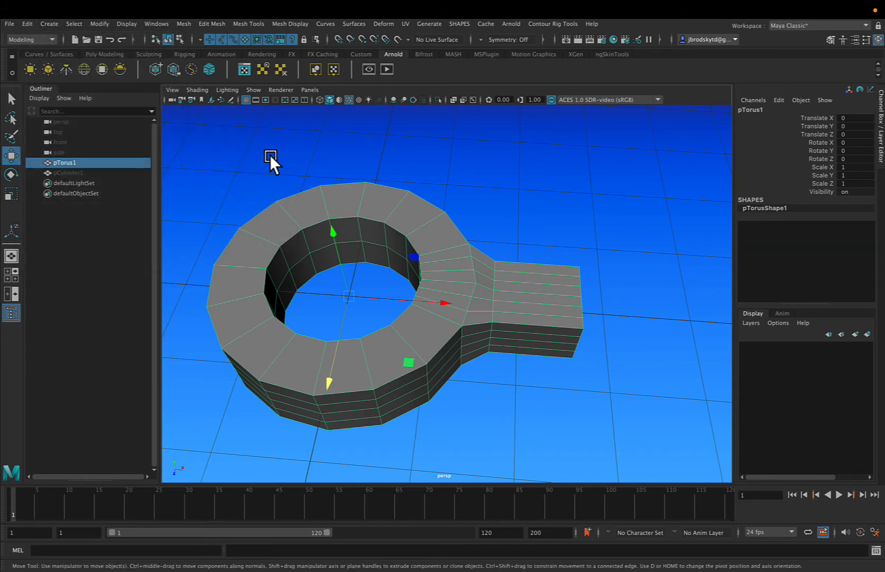
{"action": "key", "text": "ctrl+s"}
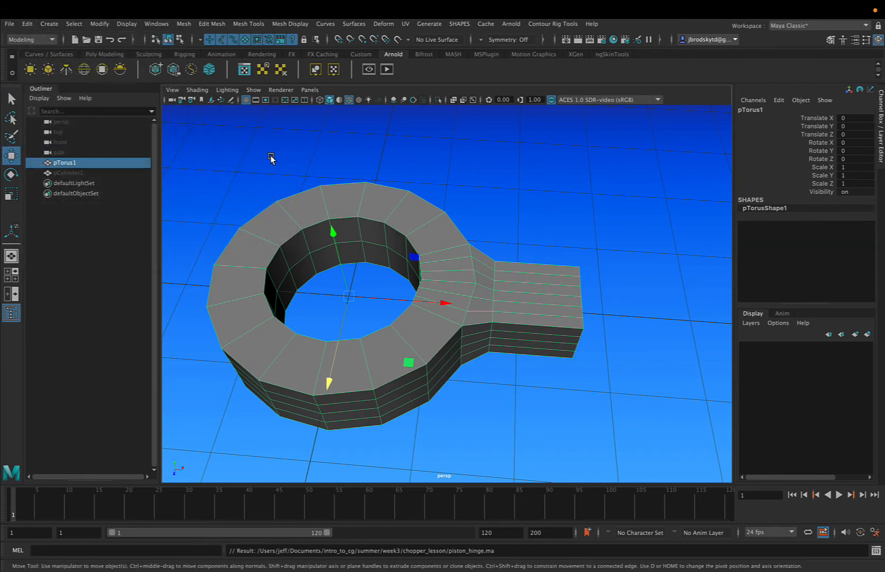
Make the hidden pCylinder1 visible again by setting its Visibility to on
{"action": "left_click_drag", "start_coordinate": [557, 252], "coordinate": [540, 247], "text": "alt"}
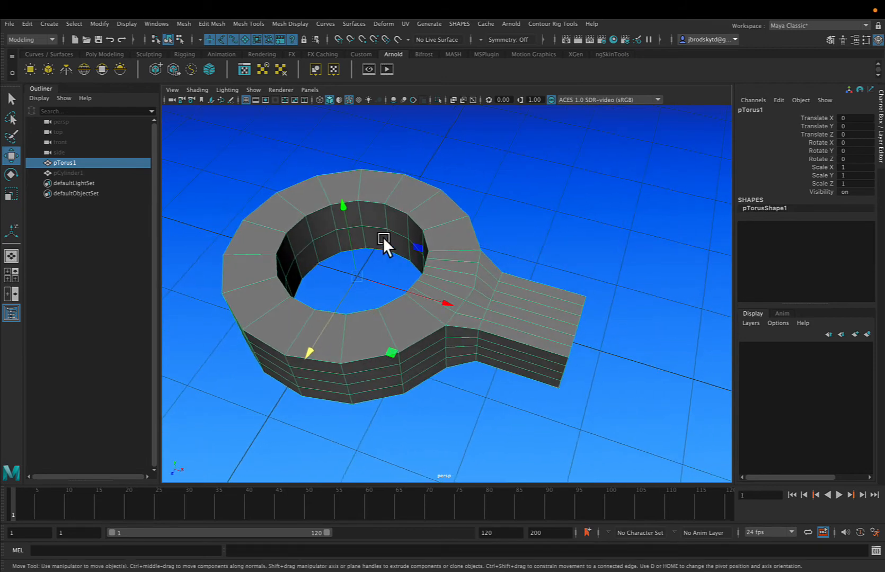
{"action": "left_click", "coordinate": [79, 174]}
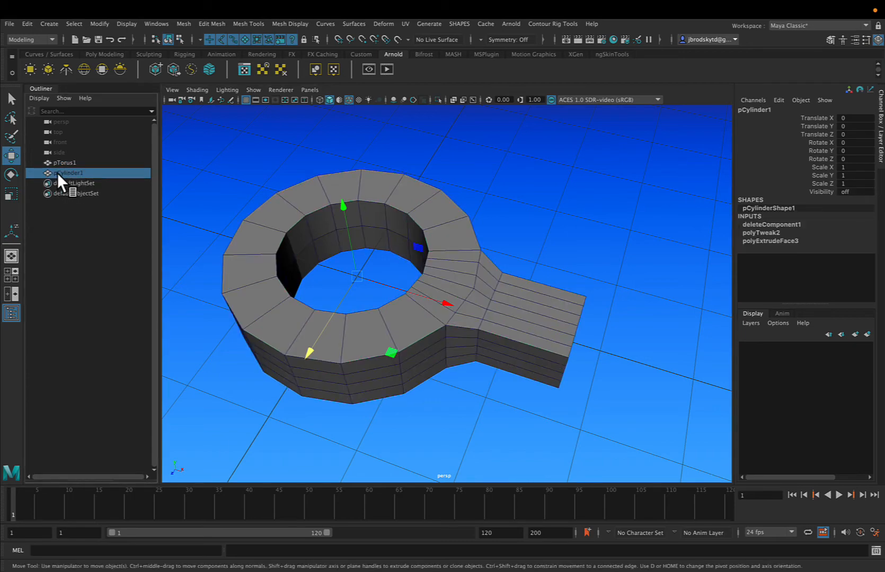
{"action": "left_click_drag", "start_coordinate": [67, 173], "coordinate": [854, 192]}
{"action": "double_click", "coordinate": [856, 192]}
{"action": "type", "text": "on"}
{"action": "key", "text": "Return"}
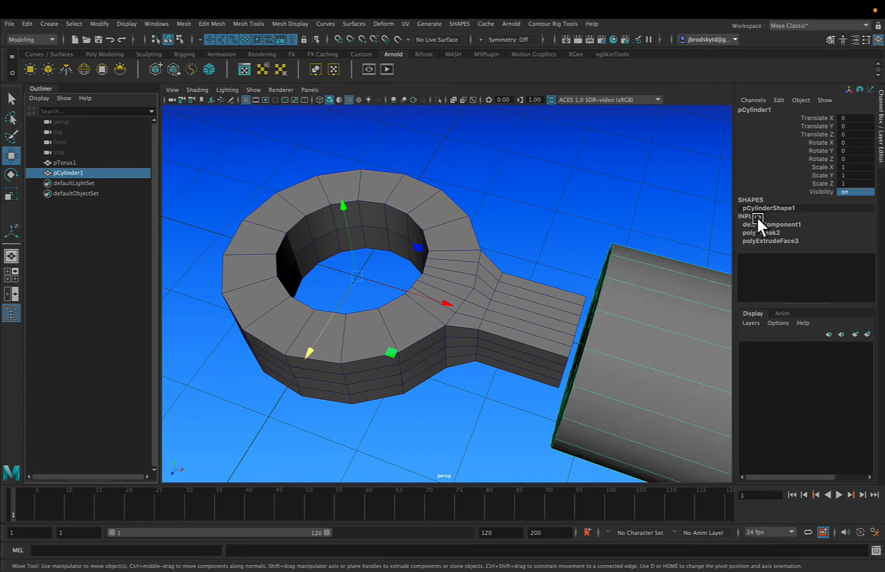
Examine from both sides how the handle's open end lines up with the hole in the cylinder's end face
{"action": "mouse_move", "coordinate": [510, 271]}
{"action": "left_mouse_down", "text": "alt"}
{"action": "mouse_move", "coordinate": [584, 263]}
{"action": "mouse_move", "coordinate": [508, 287]}
{"action": "left_mouse_up", "text": "alt"}
{"action": "left_click_drag", "start_coordinate": [419, 276], "coordinate": [434, 333], "text": "alt"}
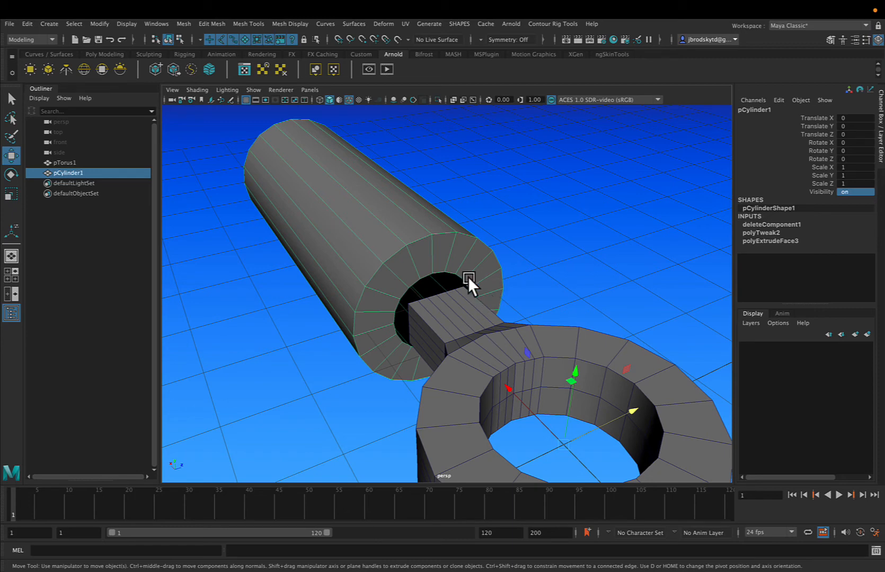
{"action": "scroll", "coordinate": [440, 284], "scroll_direction": "up", "scroll_amount": 8}
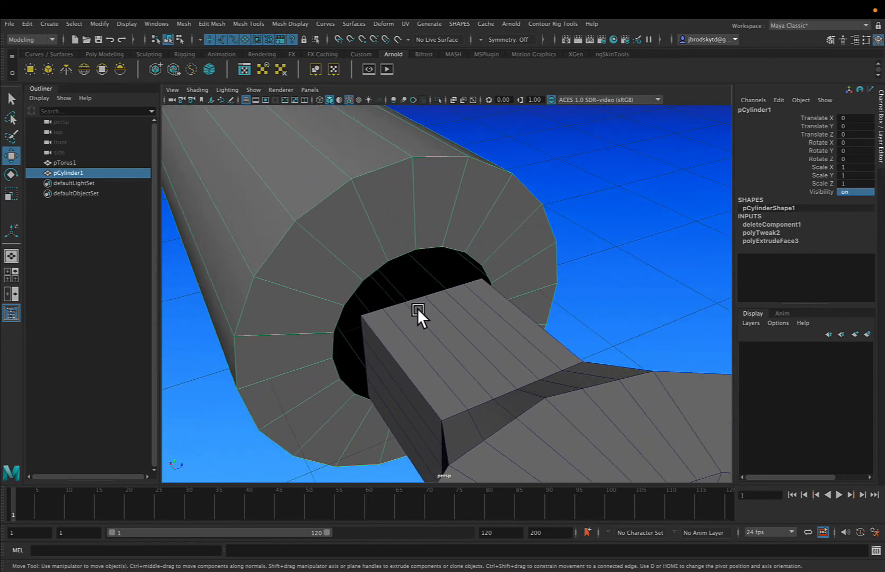
{"action": "left_click_drag", "start_coordinate": [383, 335], "coordinate": [391, 264], "text": "alt"}
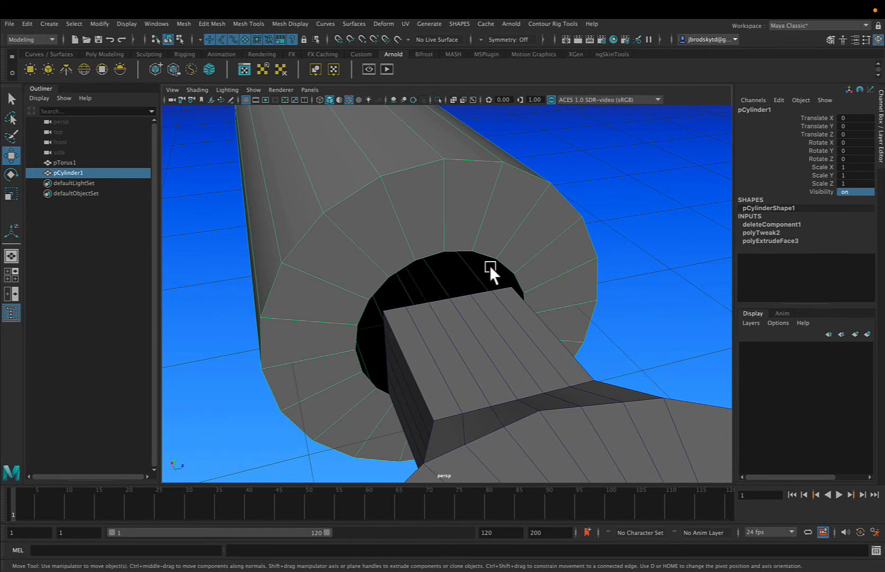
{"action": "left_click_drag", "start_coordinate": [532, 289], "coordinate": [564, 296], "text": "alt"}
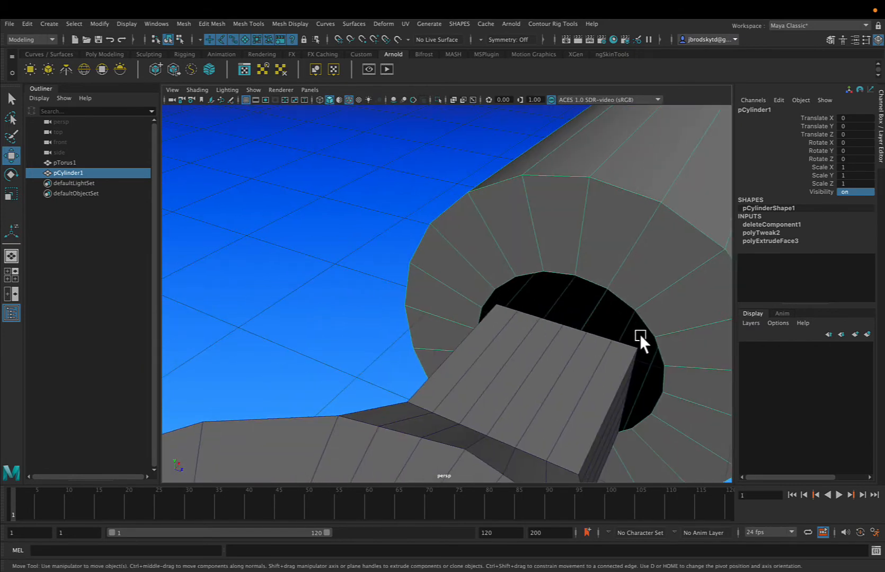
{"action": "left_click_drag", "start_coordinate": [640, 334], "coordinate": [426, 289], "text": "alt"}
{"action": "scroll", "coordinate": [429, 289], "scroll_direction": "up", "scroll_amount": 3}
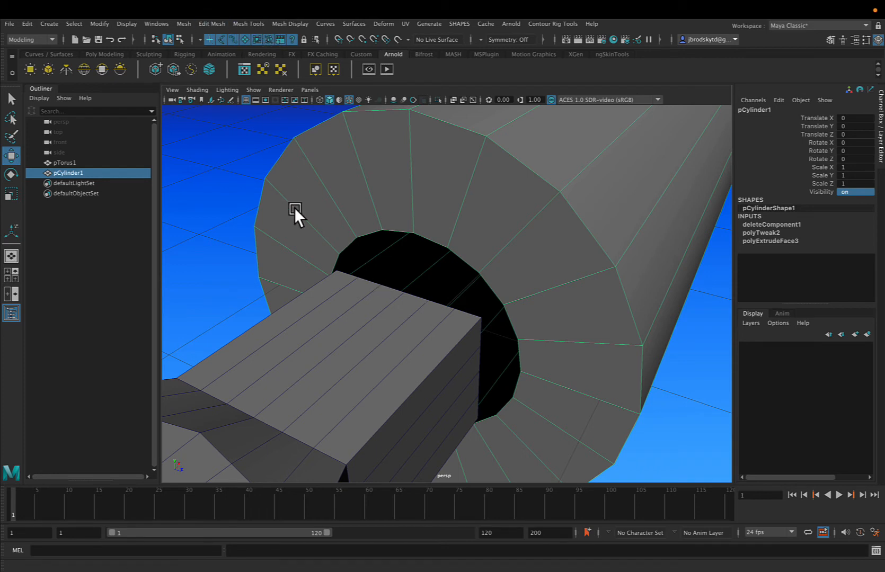
{"action": "left_click", "coordinate": [241, 260]}
{"action": "left_click", "coordinate": [336, 395]}
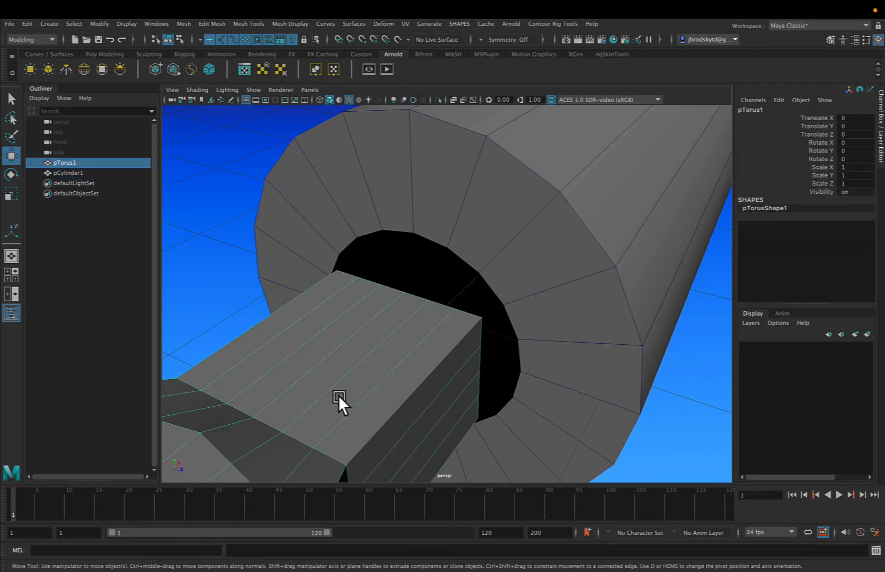
Select both the ring-and-handle mesh and the cylinder and combine them into one mesh
{"action": "scroll", "coordinate": [343, 360], "scroll_direction": "down", "scroll_amount": 5}
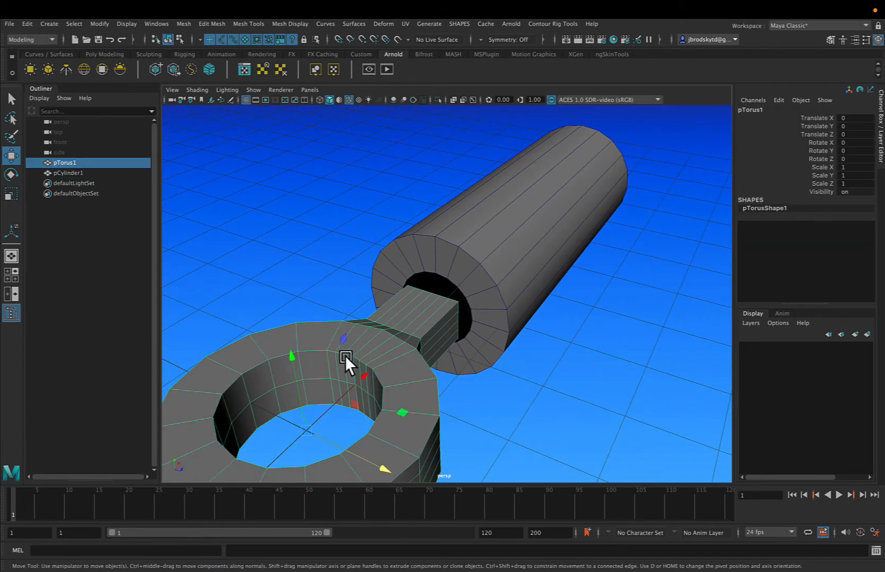
{"action": "left_click_drag", "start_coordinate": [327, 219], "coordinate": [616, 453]}
{"action": "left_click_drag", "start_coordinate": [572, 404], "coordinate": [544, 392], "text": "alt"}
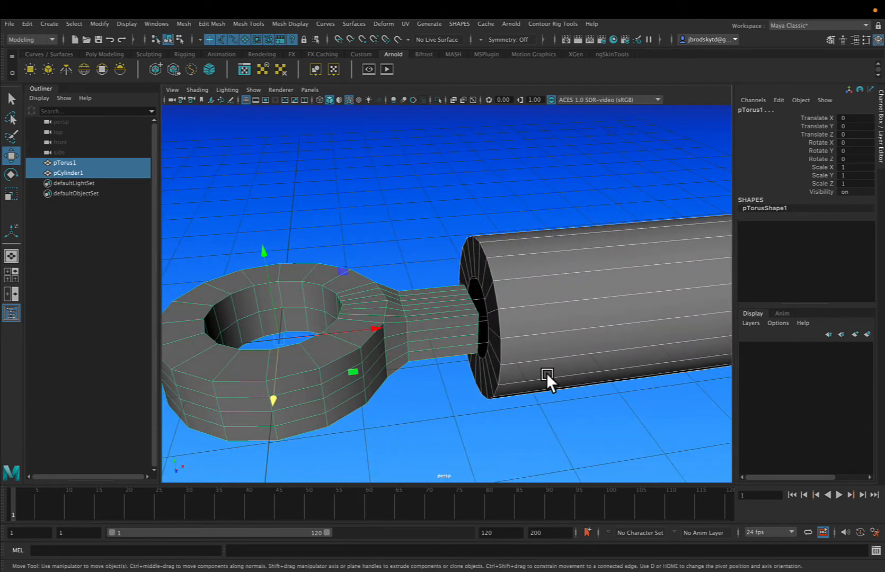
{"action": "left_click", "coordinate": [183, 24]}
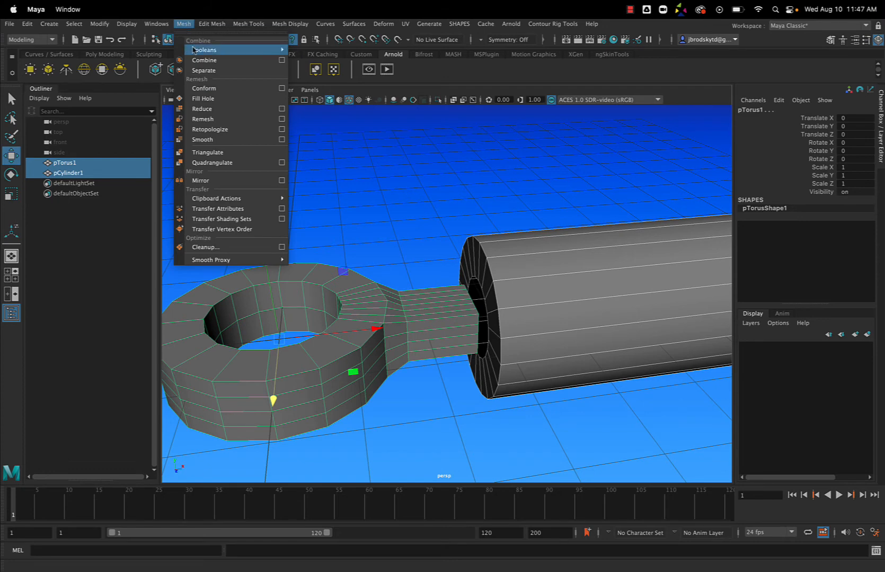
{"action": "left_click", "coordinate": [211, 60]}
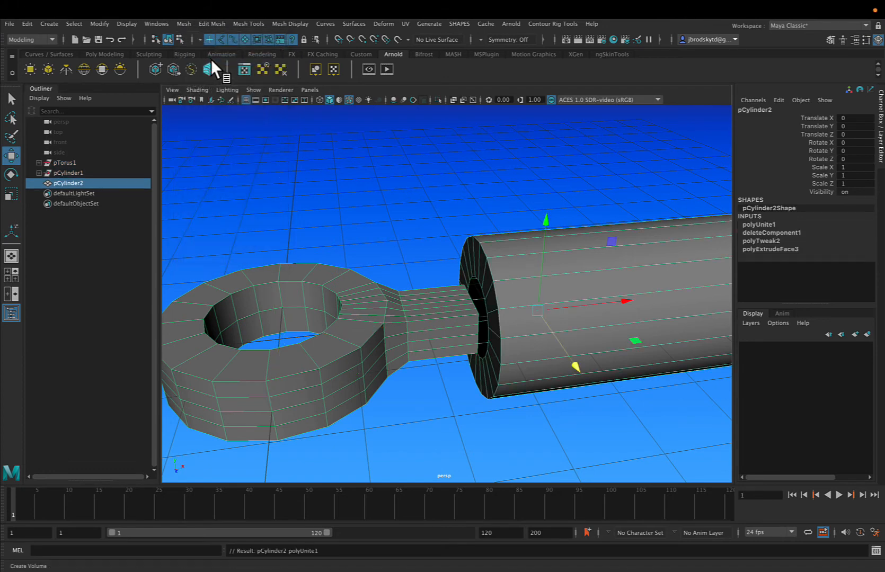
{"action": "left_click", "coordinate": [380, 194]}
{"action": "left_click", "coordinate": [489, 305]}
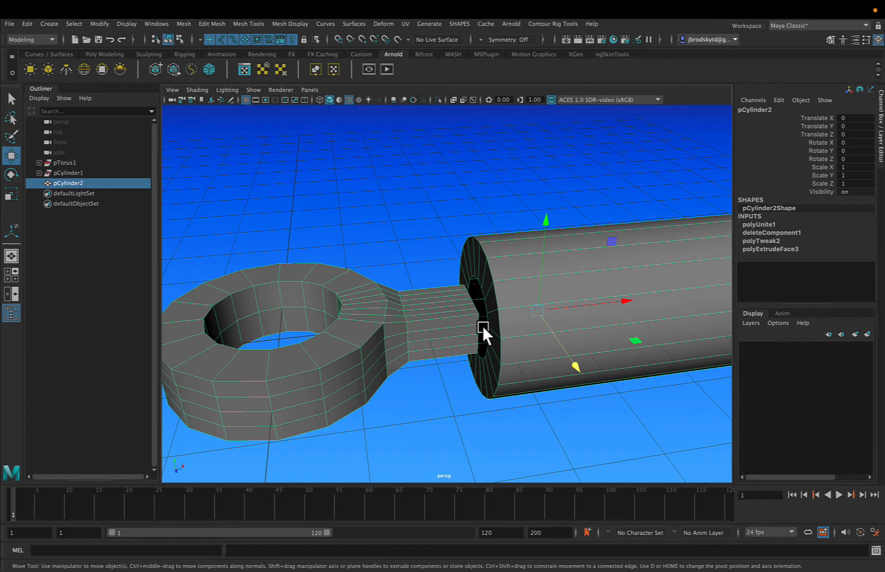
With Append to Polygon, bridge a middle top edge of the handle's open end to the facing edge of the cylinder's inner rim
{"action": "left_click_drag", "start_coordinate": [481, 324], "coordinate": [461, 325], "text": "alt"}
{"action": "scroll", "coordinate": [464, 325], "scroll_direction": "up", "scroll_amount": 5}
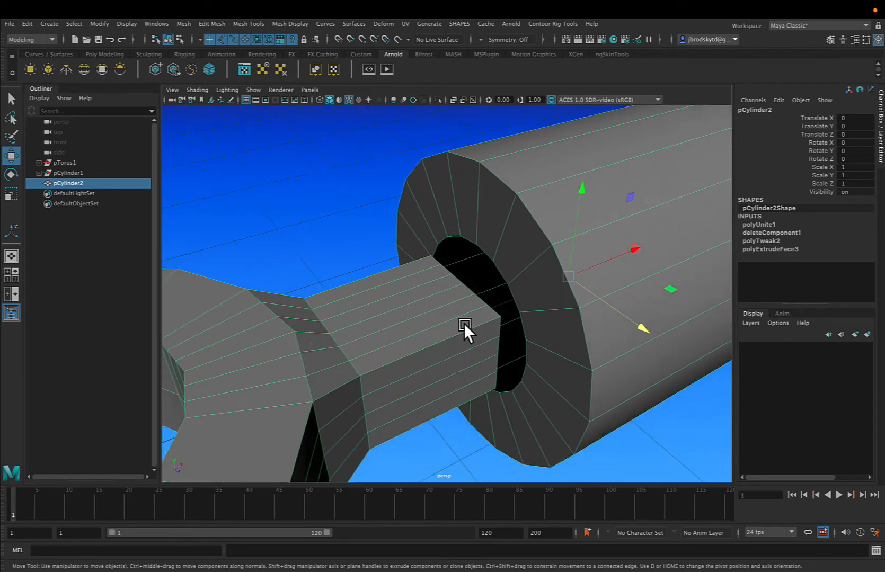
{"action": "scroll", "coordinate": [465, 325], "scroll_direction": "up", "scroll_amount": 3}
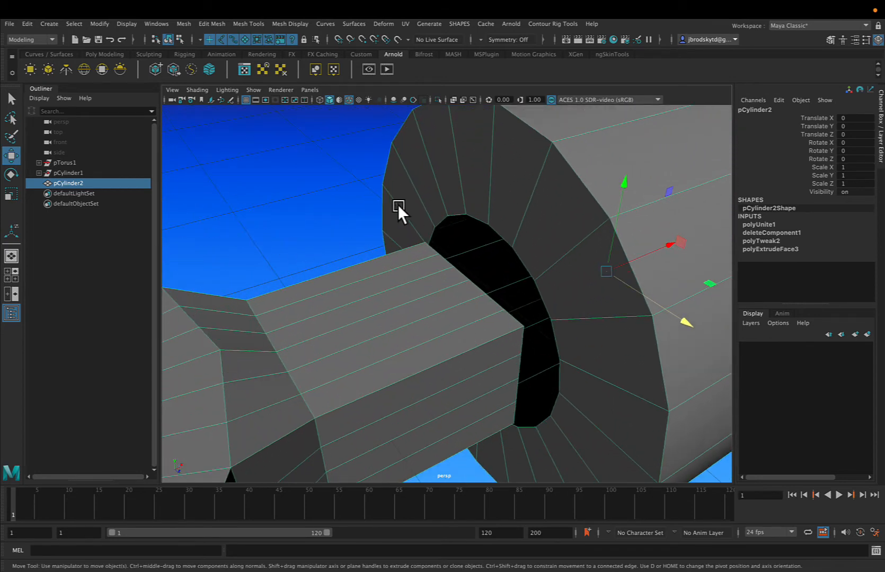
{"action": "left_click", "coordinate": [255, 25]}
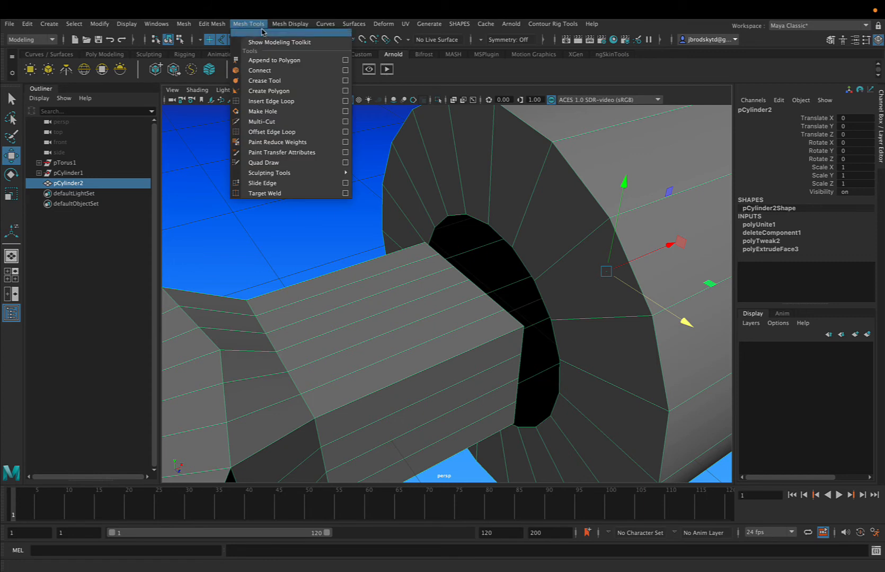
{"action": "left_click", "coordinate": [286, 62]}
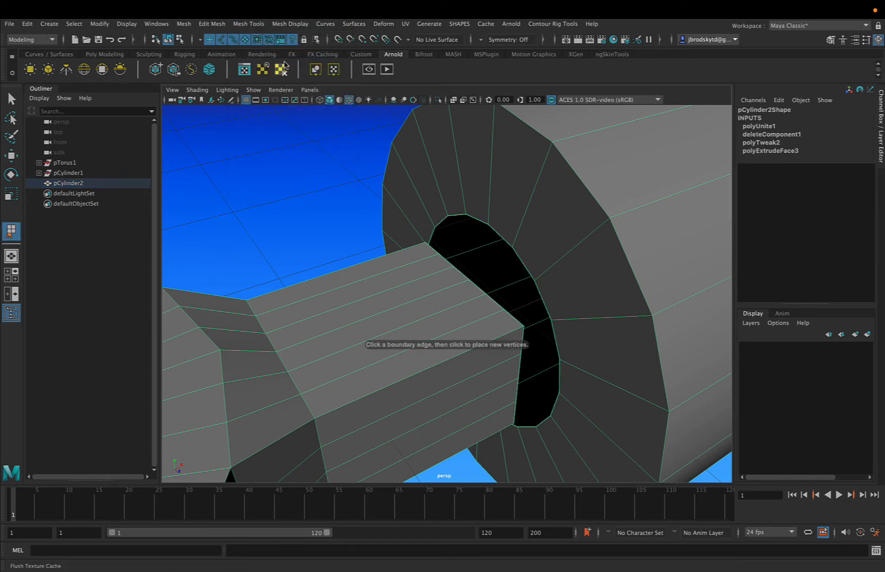
{"action": "left_click_drag", "start_coordinate": [459, 282], "coordinate": [453, 261], "text": "alt"}
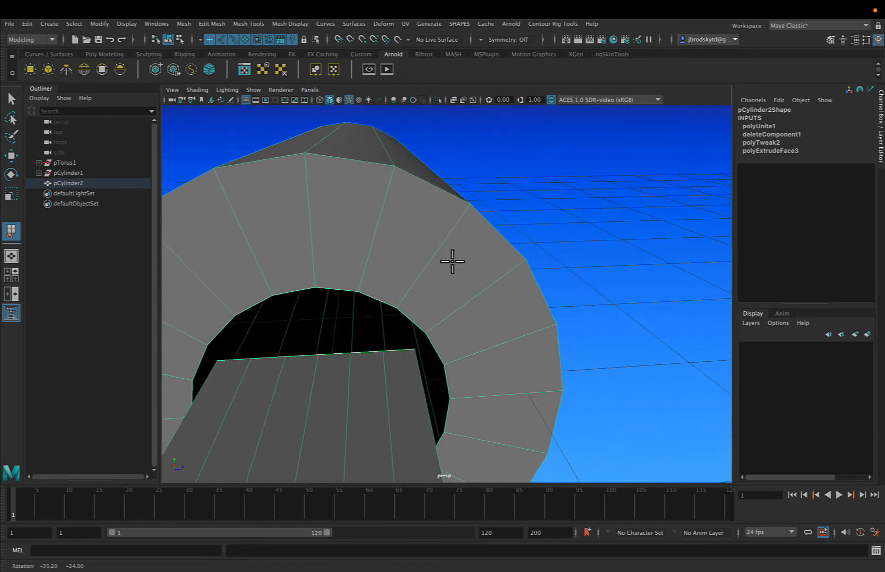
{"action": "left_click_drag", "start_coordinate": [333, 298], "coordinate": [332, 311], "text": "alt"}
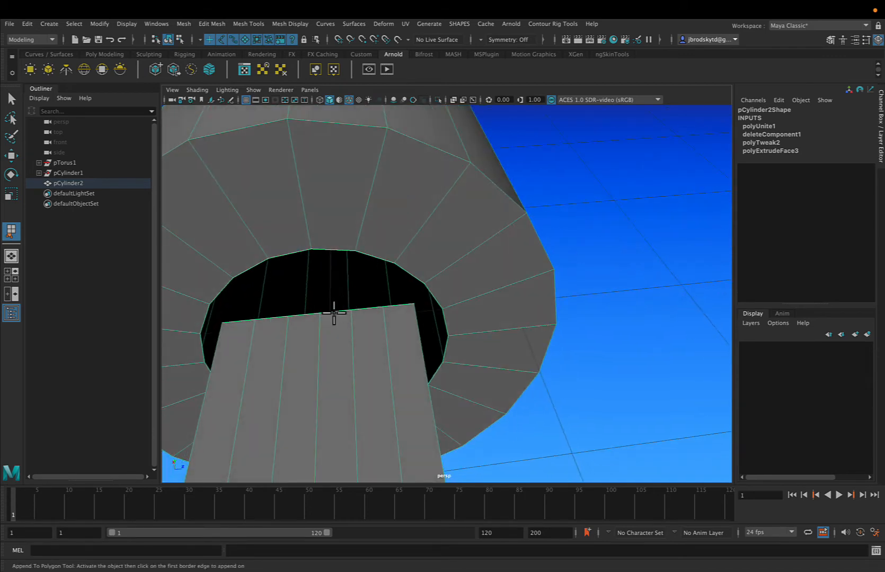
{"action": "left_click", "coordinate": [336, 312]}
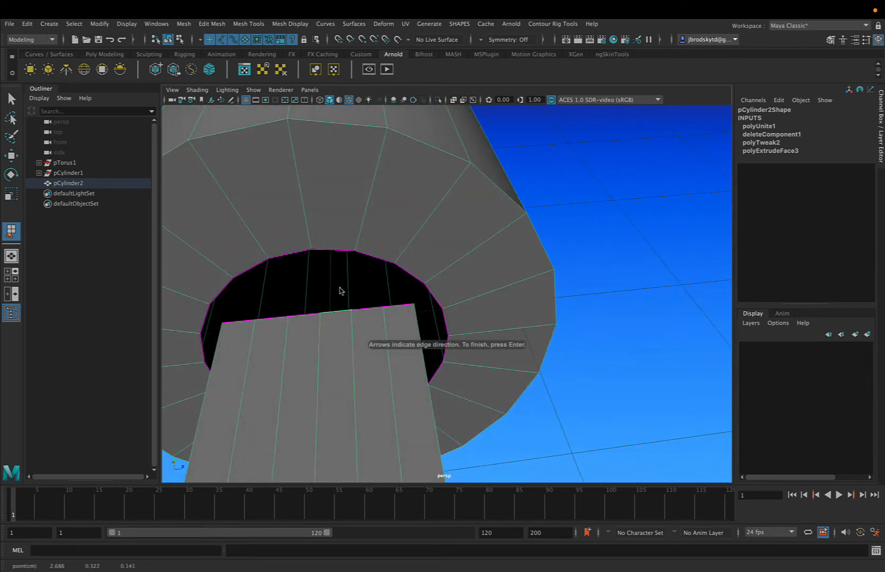
{"action": "left_click", "coordinate": [331, 253]}
{"action": "left_click_drag", "start_coordinate": [330, 248], "coordinate": [334, 268], "text": "alt"}
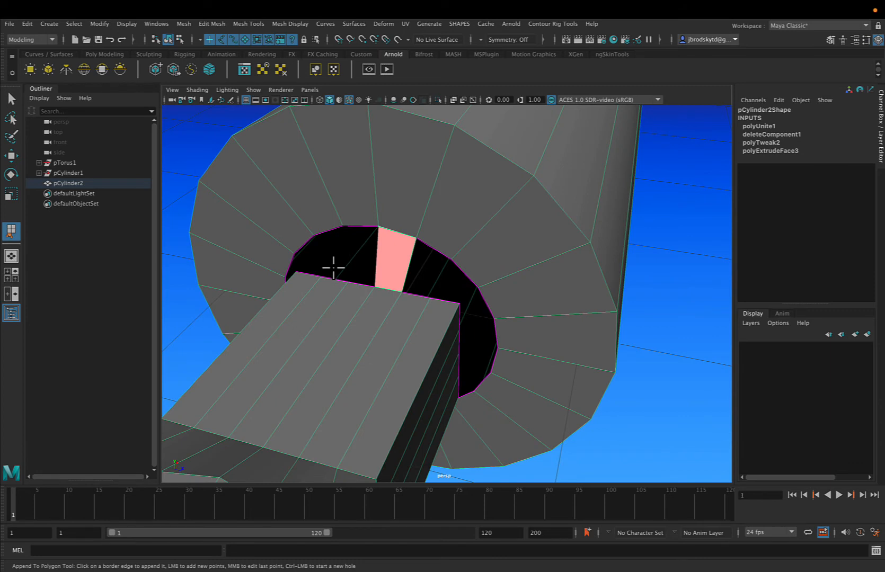
{"action": "key", "text": "Return"}
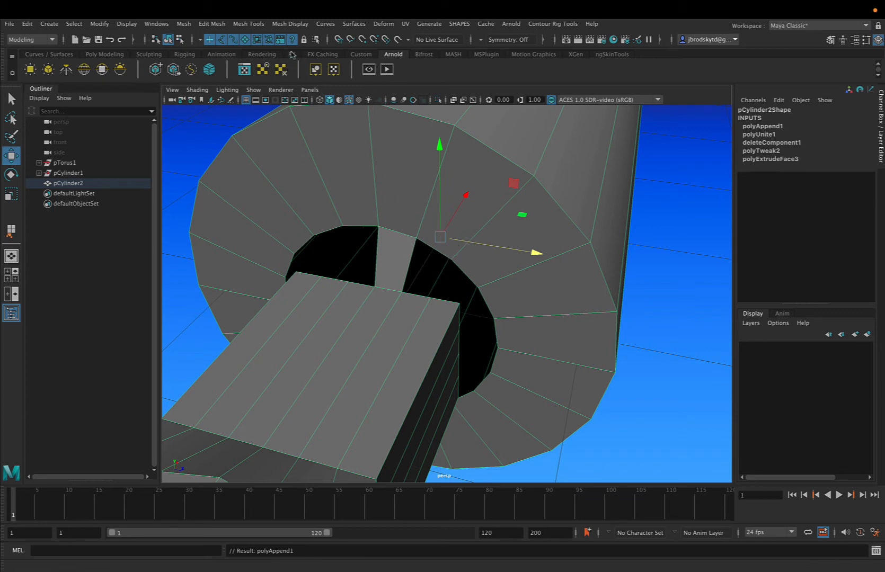
Append a second polygon beside the first, joining the next top handle edge toward the near corner to the adjacent inner-rim edge
{"action": "left_click", "coordinate": [238, 25]}
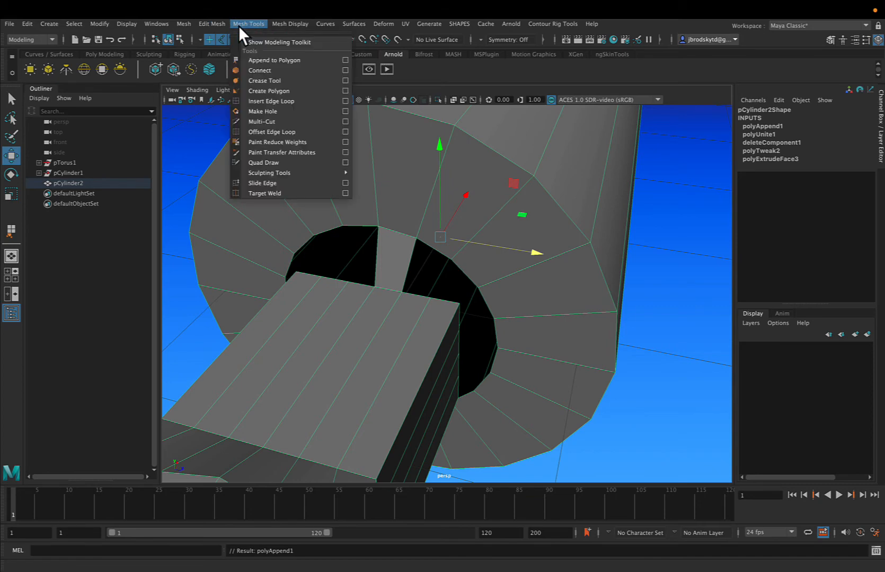
{"action": "left_click", "coordinate": [258, 60]}
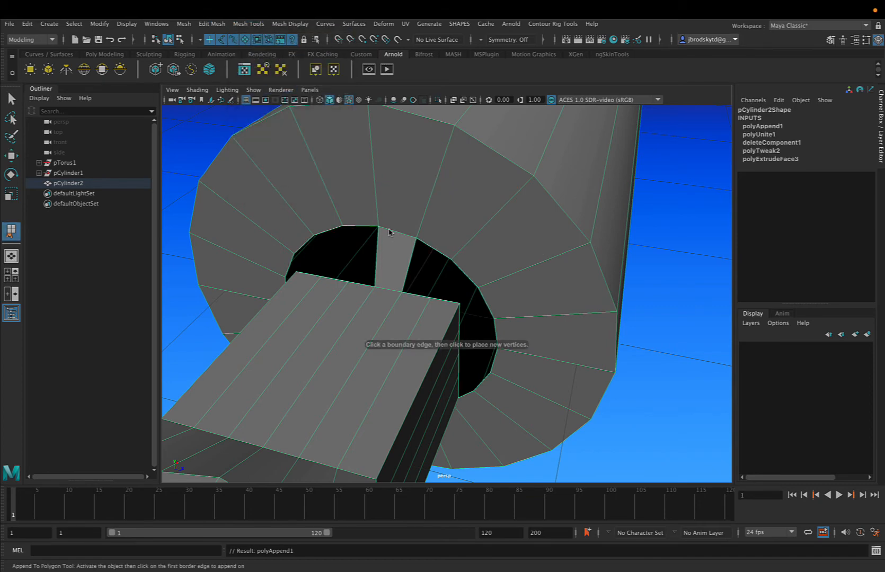
{"action": "scroll", "coordinate": [434, 279], "scroll_direction": "down", "scroll_amount": 3}
{"action": "scroll", "coordinate": [440, 279], "scroll_direction": "up", "scroll_amount": 3}
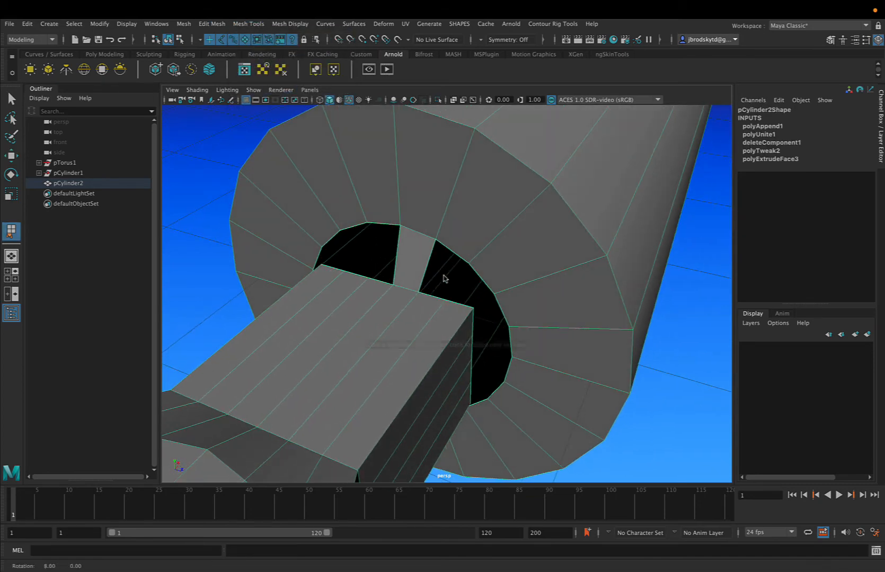
{"action": "left_click_drag", "start_coordinate": [438, 279], "coordinate": [435, 280], "text": "alt"}
{"action": "left_click", "coordinate": [441, 292]}
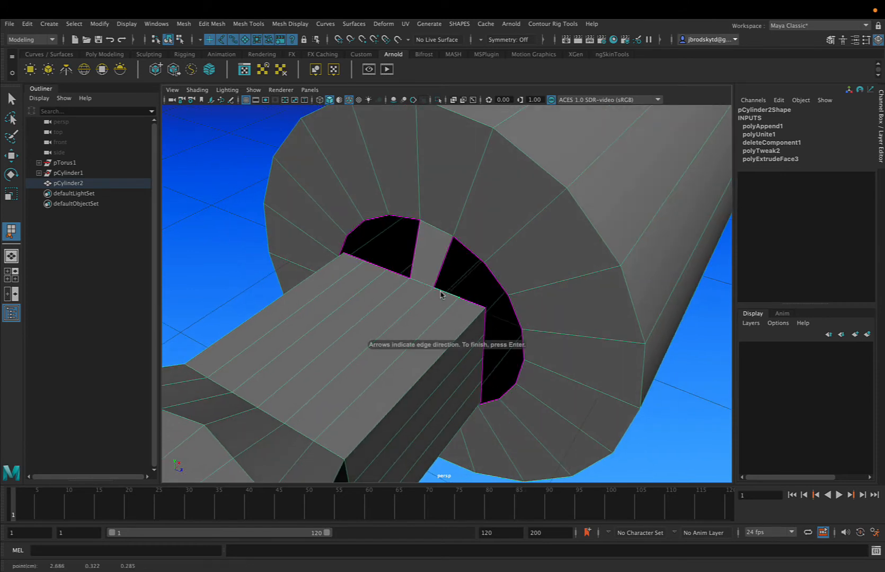
{"action": "left_click", "coordinate": [468, 254]}
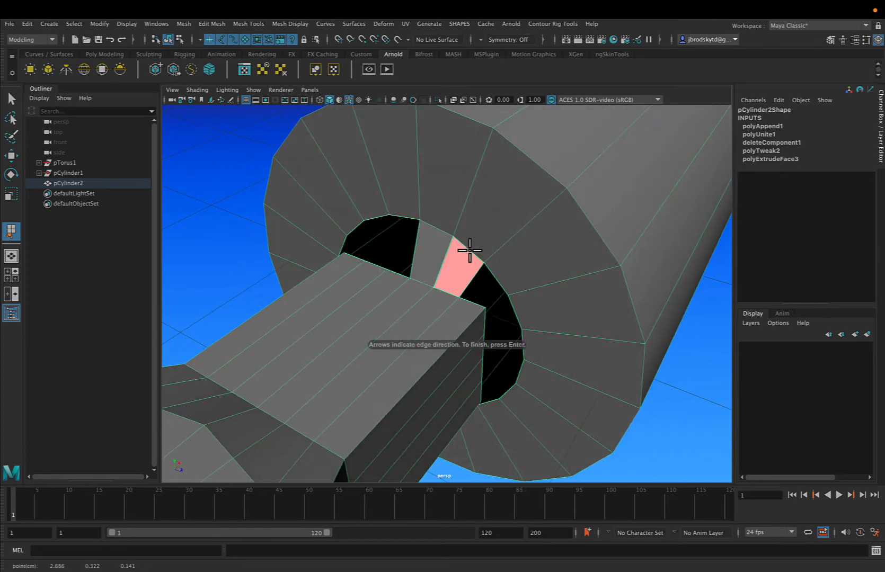
{"action": "left_click_drag", "start_coordinate": [466, 251], "coordinate": [444, 272], "text": "alt"}
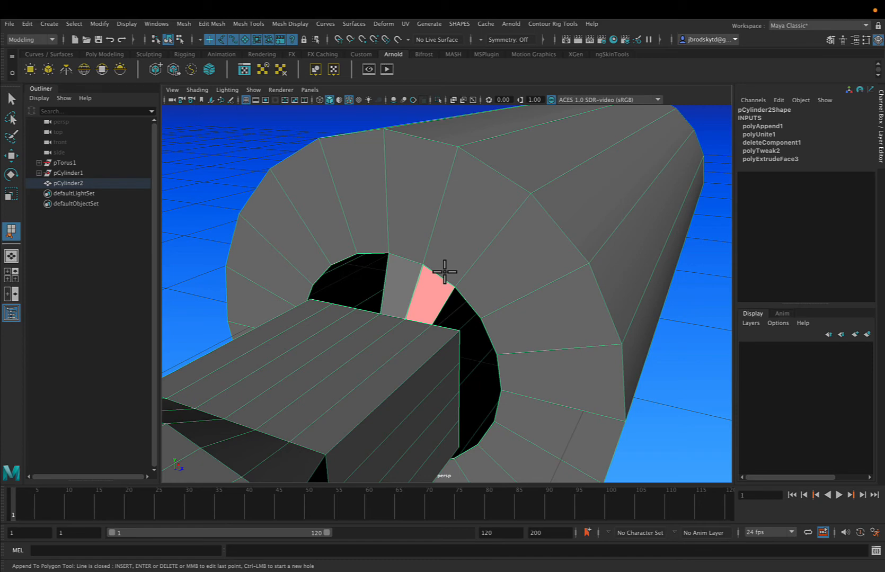
{"action": "key", "text": "Return"}
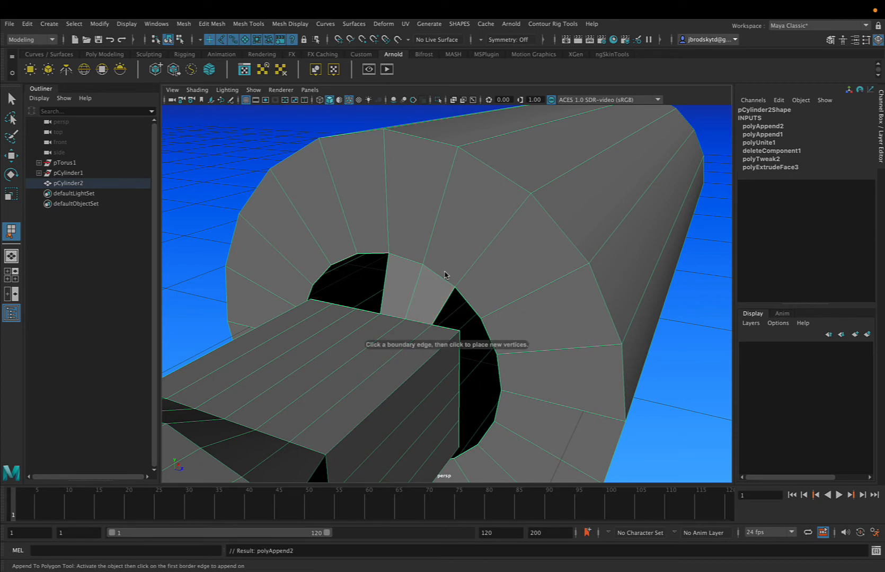
{"action": "mouse_move", "coordinate": [460, 271]}
{"action": "left_mouse_down", "text": "alt"}
{"action": "mouse_move", "coordinate": [451, 276]}
{"action": "mouse_move", "coordinate": [474, 283]}
{"action": "left_mouse_up", "text": "alt"}
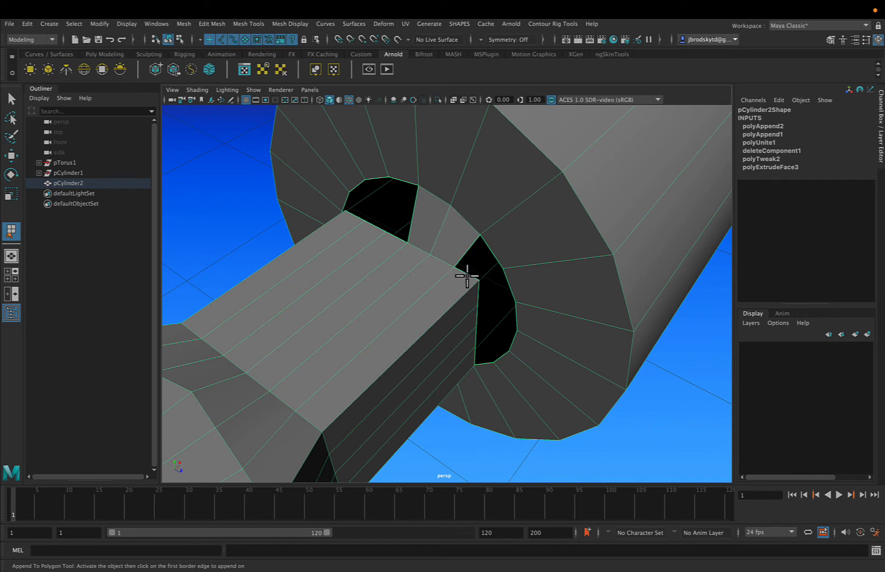
{"action": "left_click", "coordinate": [467, 275]}
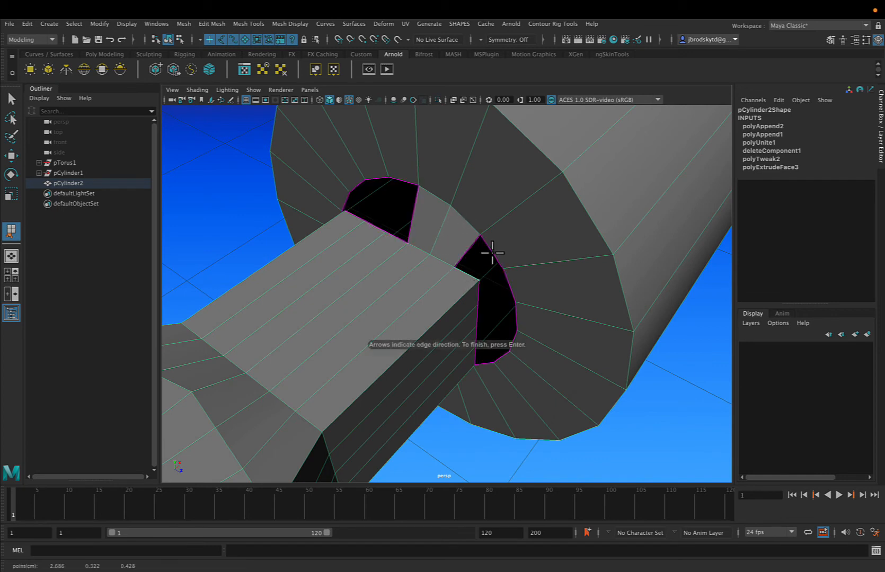
{"action": "left_click", "coordinate": [492, 253]}
{"action": "key", "text": "Return"}
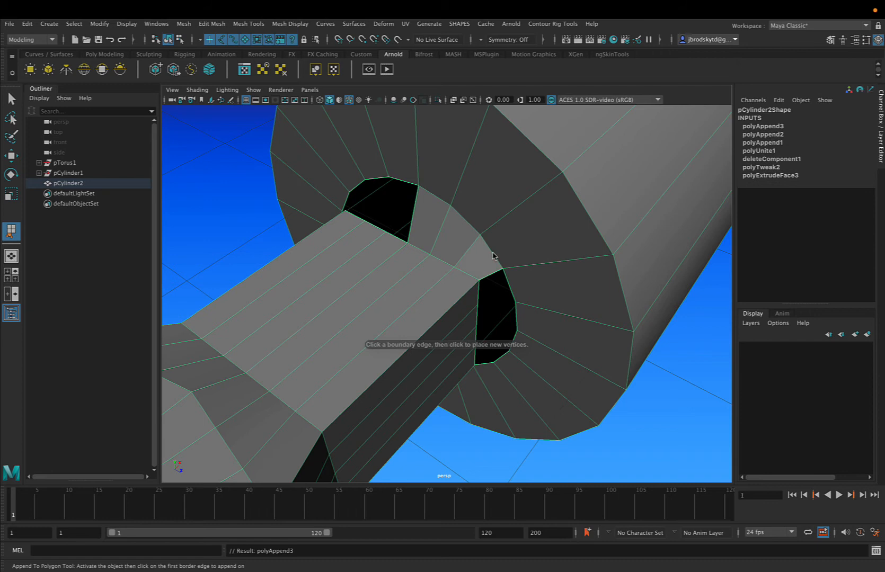
{"action": "left_click", "coordinate": [480, 297]}
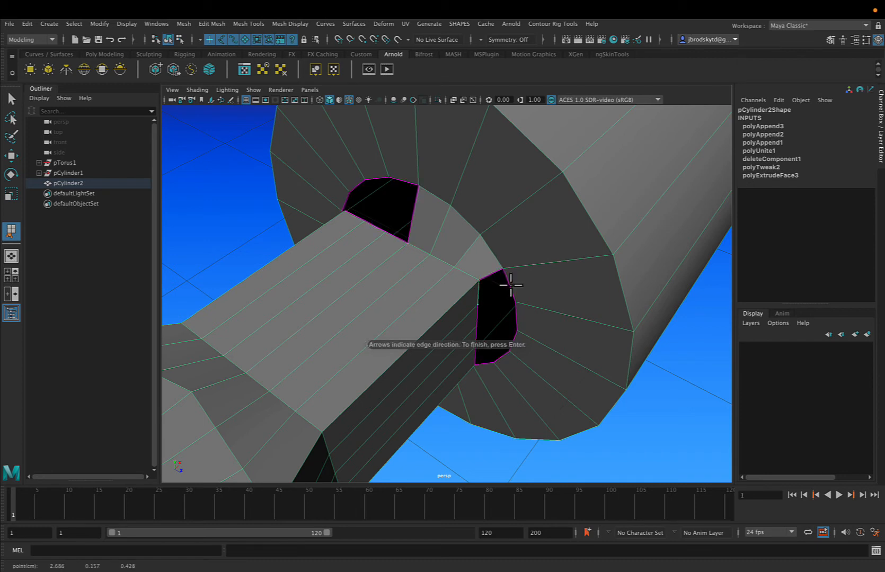
{"action": "left_click", "coordinate": [510, 285]}
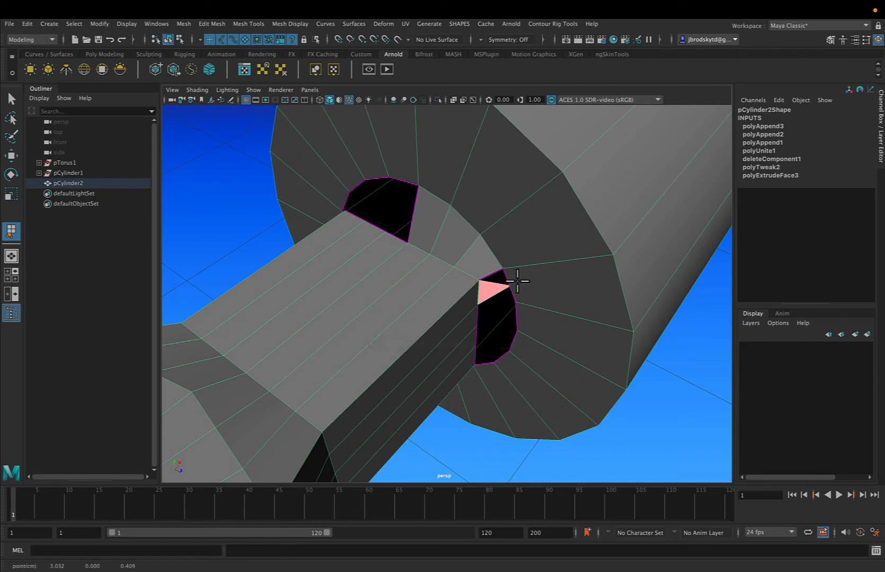
{"action": "mouse_move", "coordinate": [524, 306]}
{"action": "left_mouse_down", "text": "alt"}
{"action": "mouse_move", "coordinate": [525, 314]}
{"action": "mouse_move", "coordinate": [529, 303]}
{"action": "left_mouse_up", "text": "alt"}
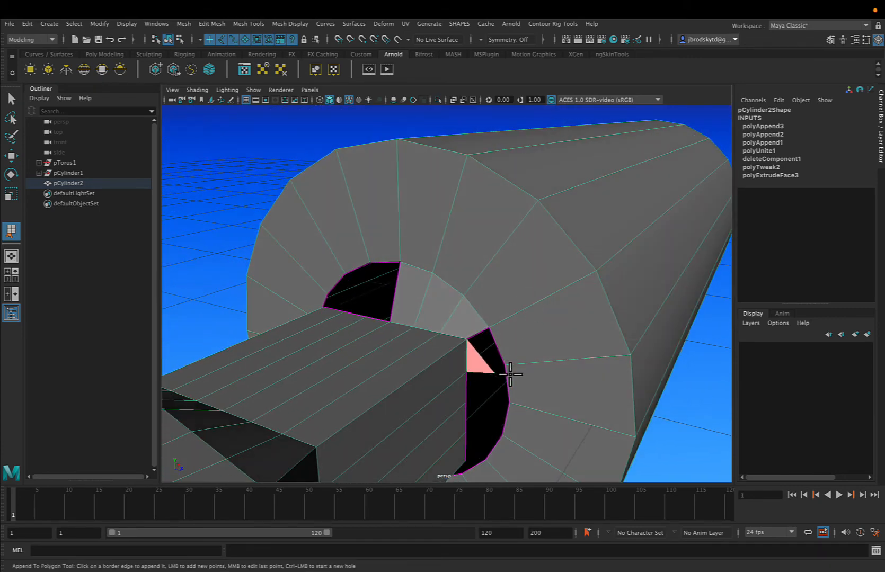
{"action": "key", "text": "ctrl+z"}
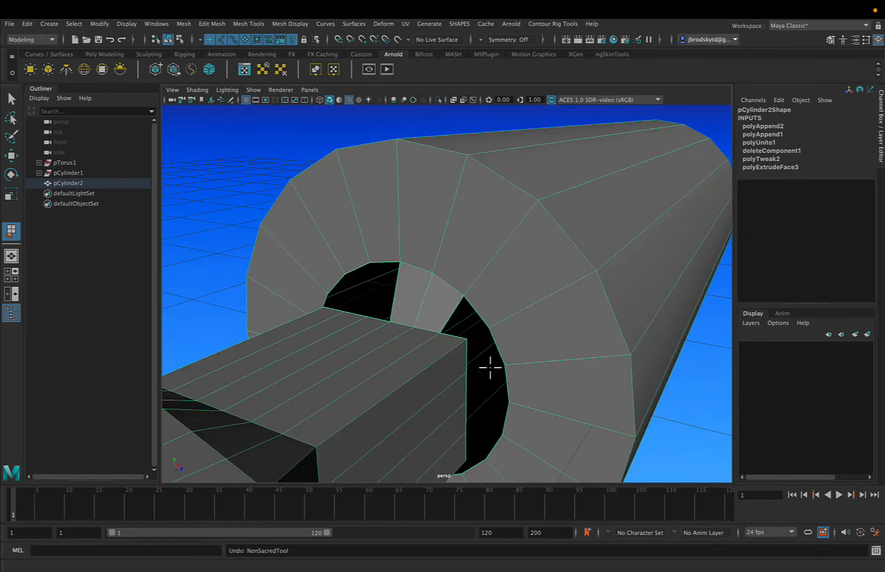
Append a polygon joining the handle's last top edge at the near corner to the adjacent edge of the cylinder's inner rim
{"action": "left_click_drag", "start_coordinate": [488, 368], "coordinate": [488, 368], "text": "alt"}
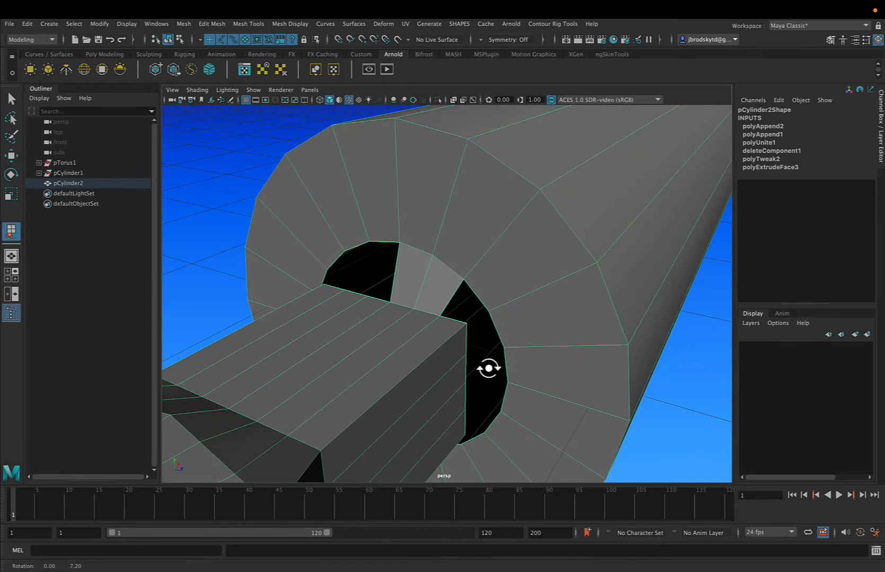
{"action": "left_click", "coordinate": [449, 318]}
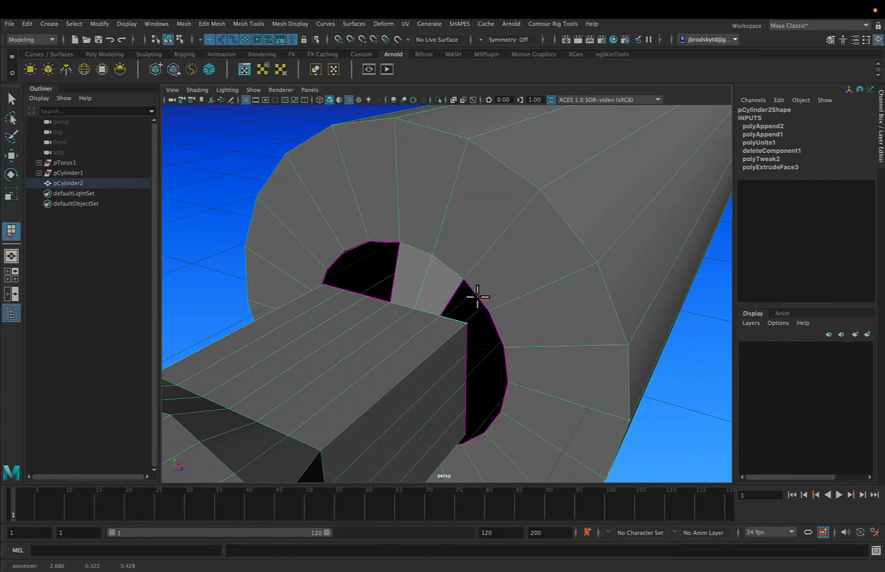
{"action": "left_click", "coordinate": [477, 297]}
{"action": "key", "text": "Return"}
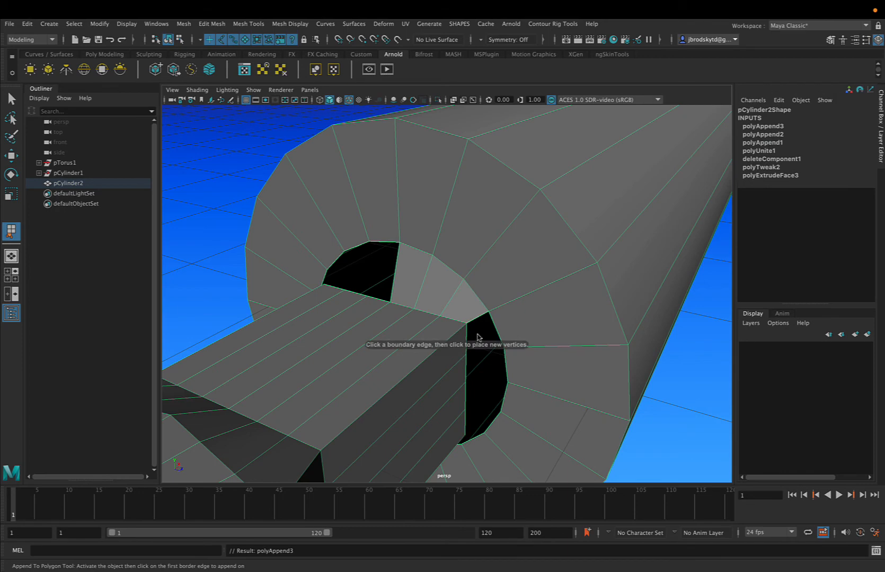
Append polygons from the two upper edges of the handle's near side to their facing inner-rim edges
{"action": "left_click_drag", "start_coordinate": [488, 346], "coordinate": [488, 347], "text": "alt"}
{"action": "left_click", "coordinate": [487, 379]}
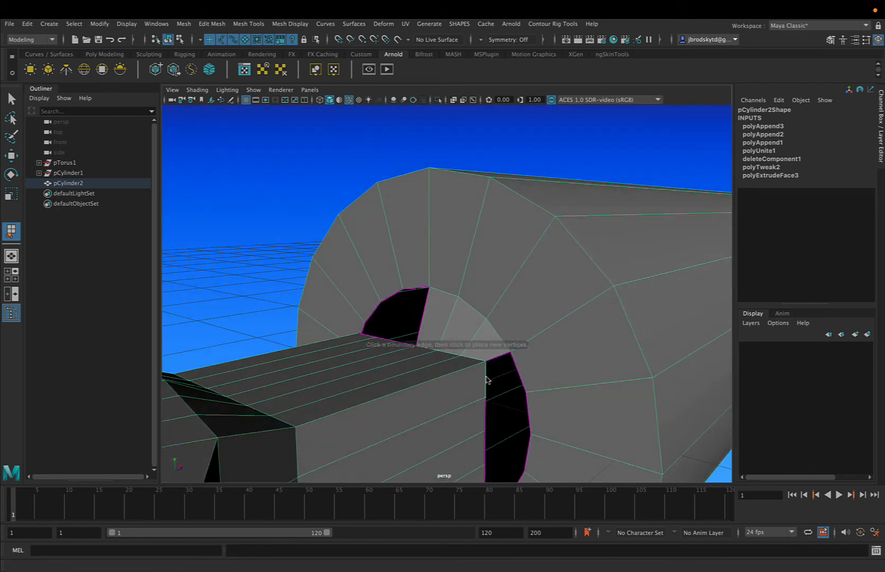
{"action": "left_click", "coordinate": [517, 372]}
{"action": "key", "text": "Return"}
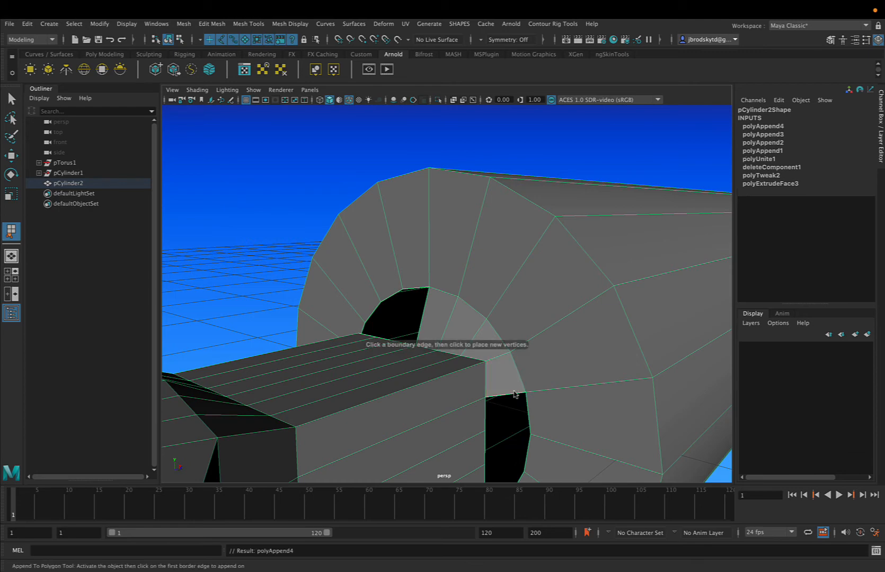
{"action": "left_click_drag", "start_coordinate": [516, 395], "coordinate": [469, 297], "text": "alt"}
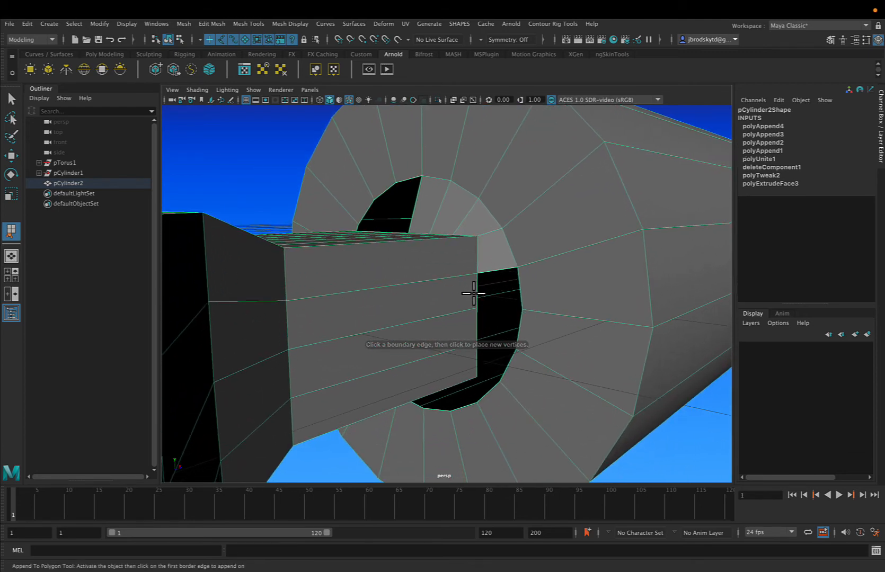
{"action": "left_click", "coordinate": [480, 293]}
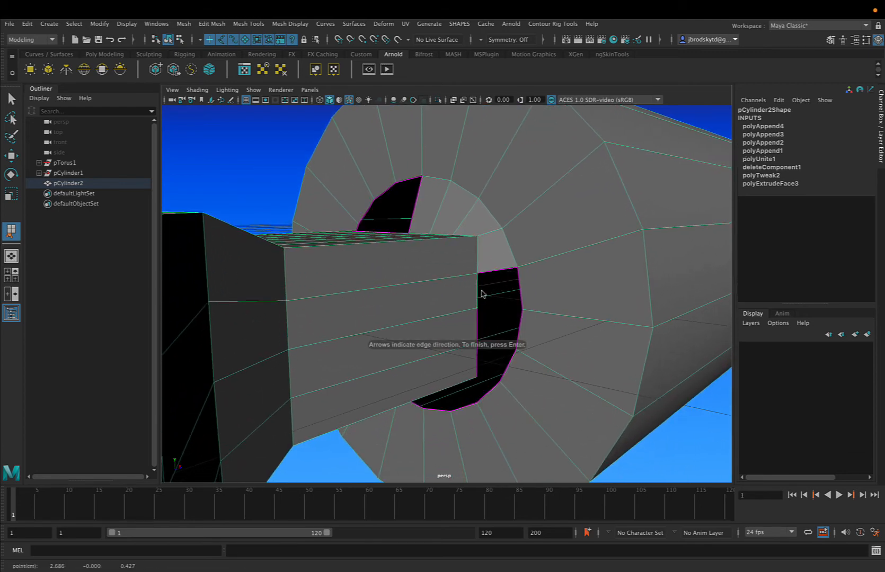
{"action": "left_click", "coordinate": [519, 289]}
{"action": "key", "text": "Return"}
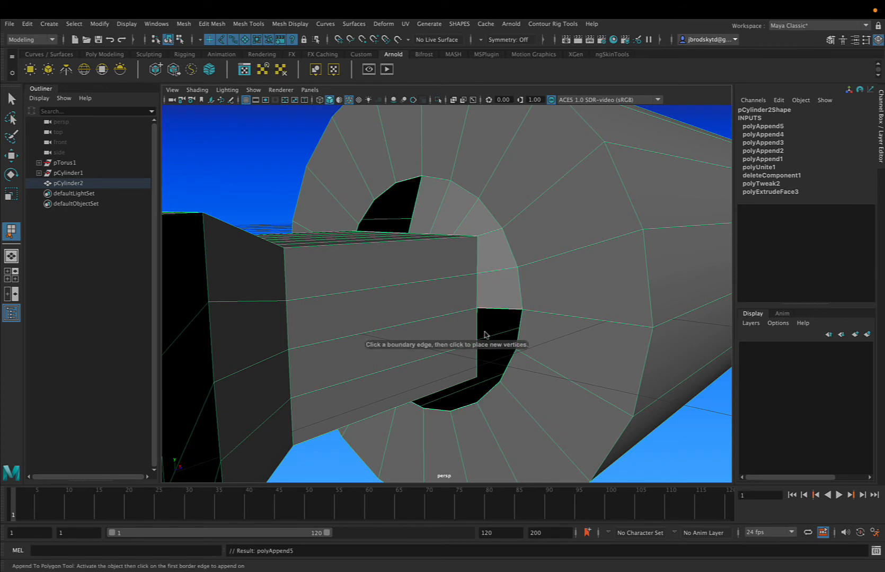
Append polygons from the two lower edges of the handle's near side to their facing inner-rim edges, down to the bottom corner
{"action": "left_click", "coordinate": [521, 327]}
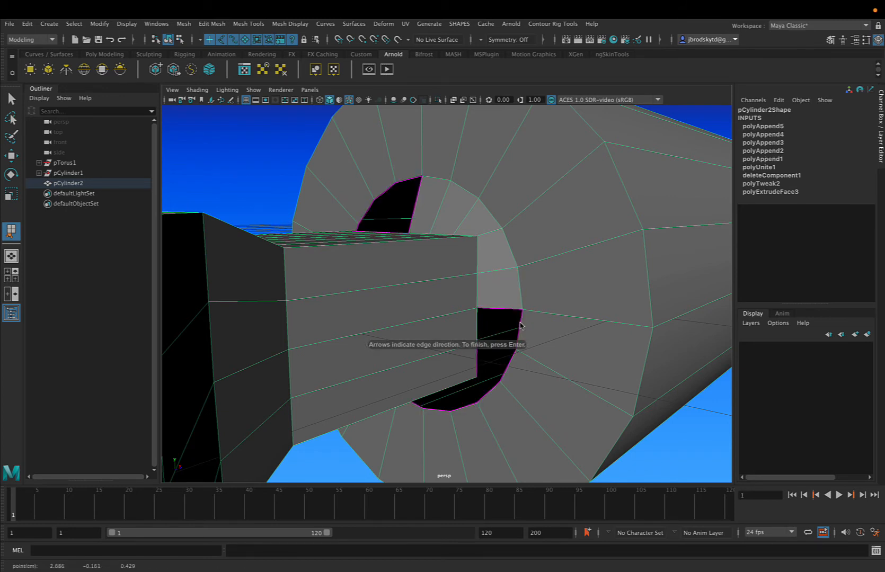
{"action": "left_click", "coordinate": [519, 322]}
{"action": "key", "text": "Return"}
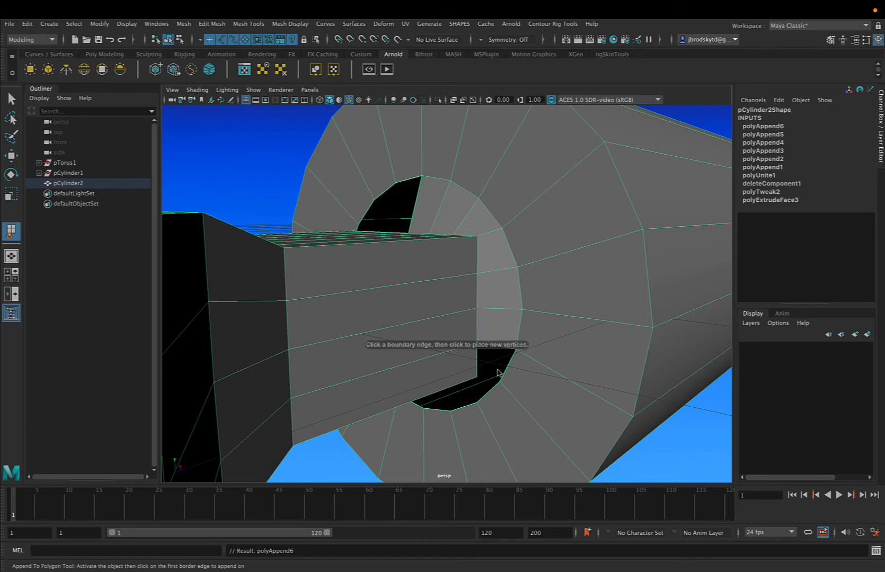
{"action": "mouse_move", "coordinate": [501, 371]}
{"action": "left_mouse_down", "text": "alt"}
{"action": "mouse_move", "coordinate": [508, 361]}
{"action": "mouse_move", "coordinate": [499, 370]}
{"action": "left_mouse_up", "text": "alt"}
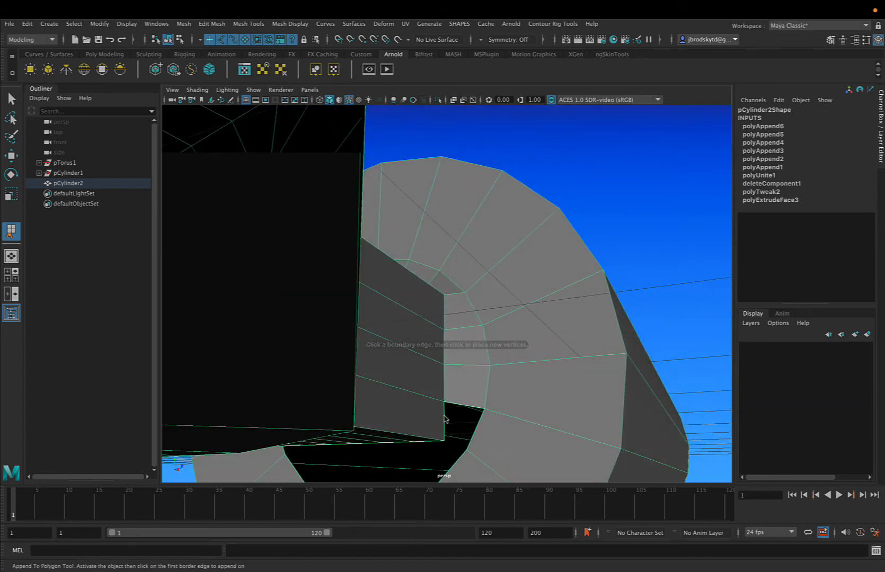
{"action": "left_click", "coordinate": [445, 419]}
{"action": "left_click", "coordinate": [476, 425]}
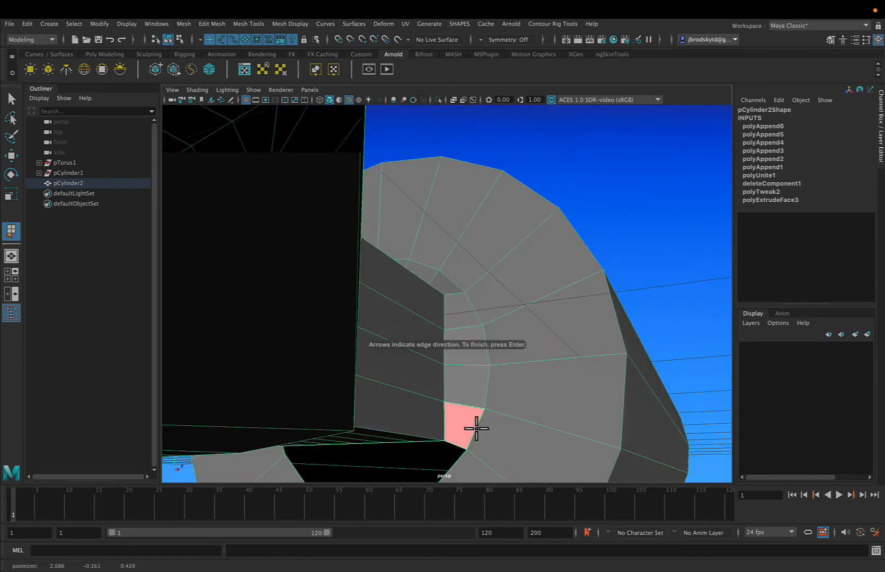
{"action": "key", "text": "Return"}
Bridge the first two bottom edges of the handle, starting at the near corner, to the adjacent inner-rim edges with appended polygons
{"action": "left_click_drag", "start_coordinate": [474, 432], "coordinate": [524, 296], "text": "alt"}
{"action": "middle_click_drag", "start_coordinate": [524, 295], "coordinate": [522, 249], "text": "alt"}
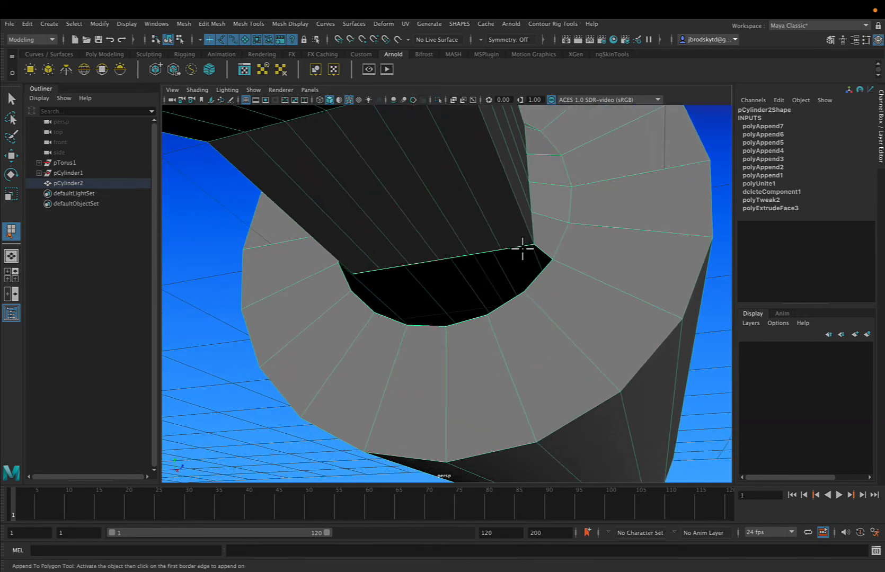
{"action": "left_click_drag", "start_coordinate": [521, 257], "coordinate": [524, 257], "text": "alt"}
{"action": "left_click", "coordinate": [523, 251]}
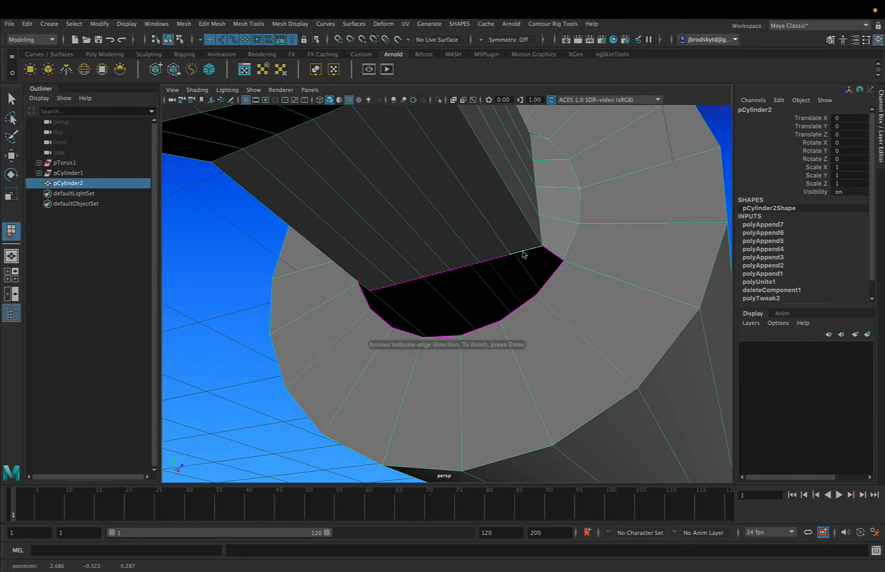
{"action": "left_click", "coordinate": [551, 277]}
{"action": "key", "text": "Return"}
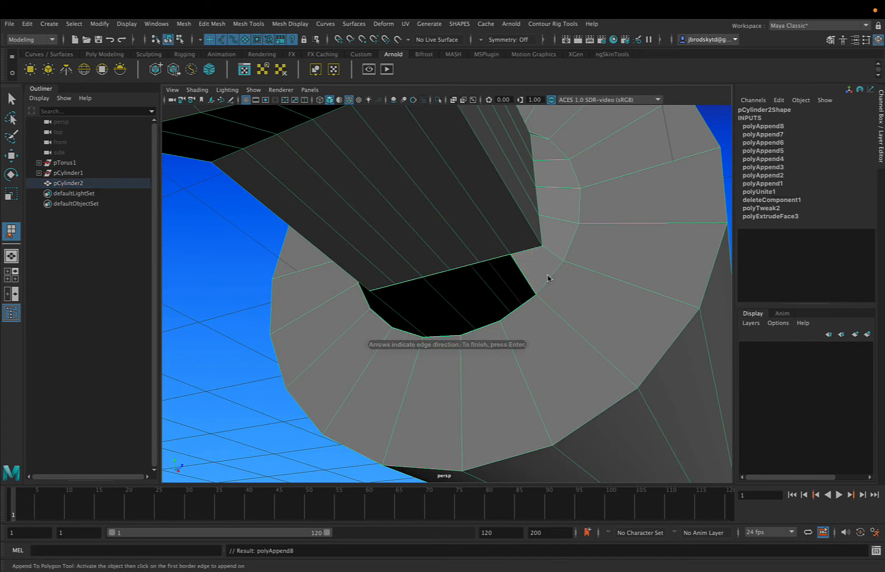
{"action": "left_click", "coordinate": [489, 261]}
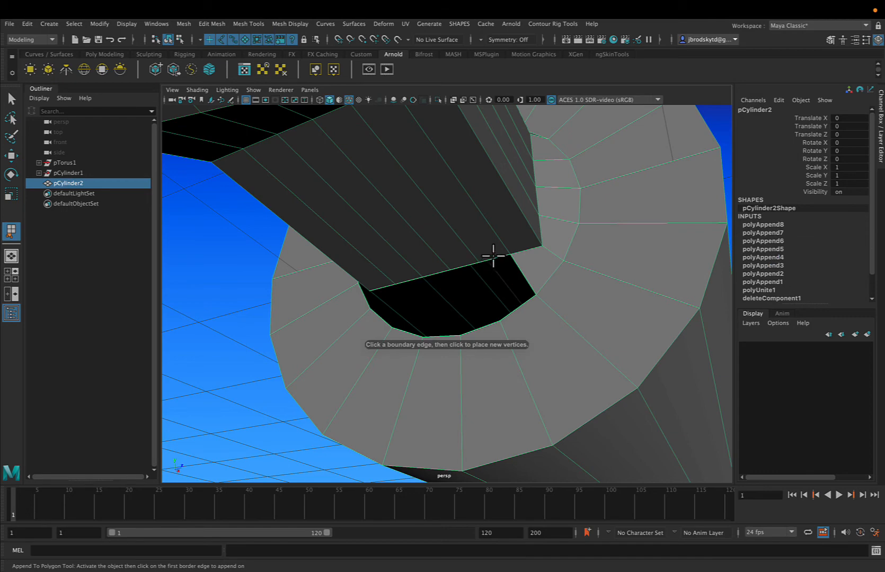
{"action": "left_click", "coordinate": [493, 259]}
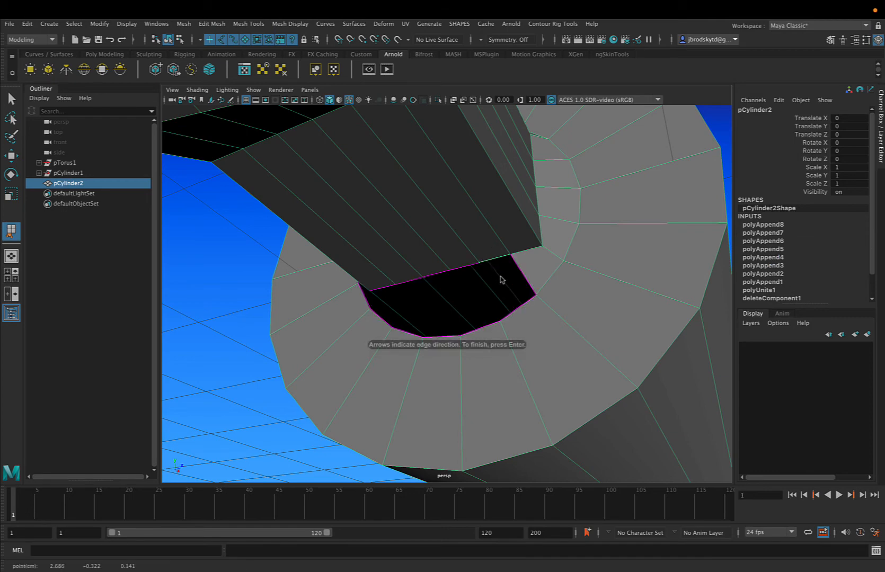
{"action": "left_click", "coordinate": [524, 306]}
{"action": "key", "text": "Return"}
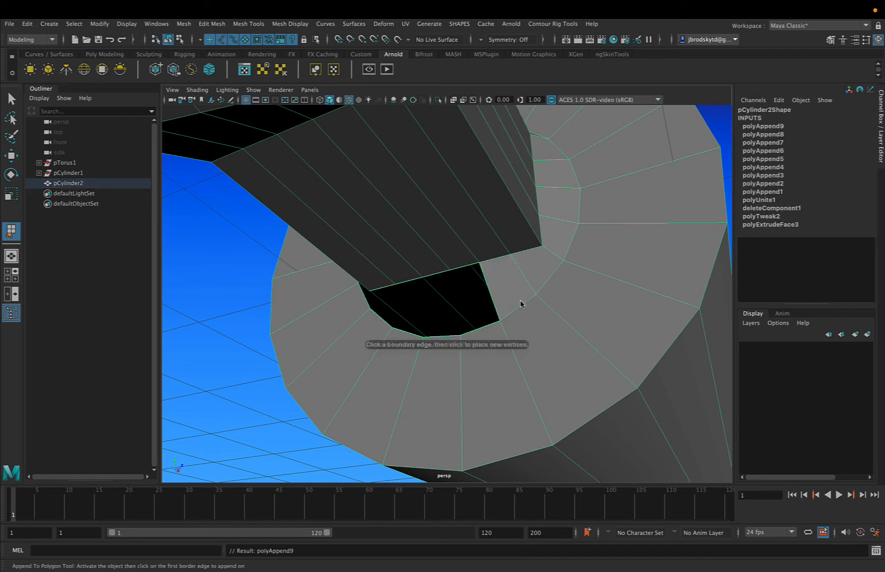
Continue along the handle's underside by appending polygons from the third and fourth bottom edges to their facing inner-rim edges
{"action": "left_click_drag", "start_coordinate": [484, 302], "coordinate": [520, 300], "text": "alt"}
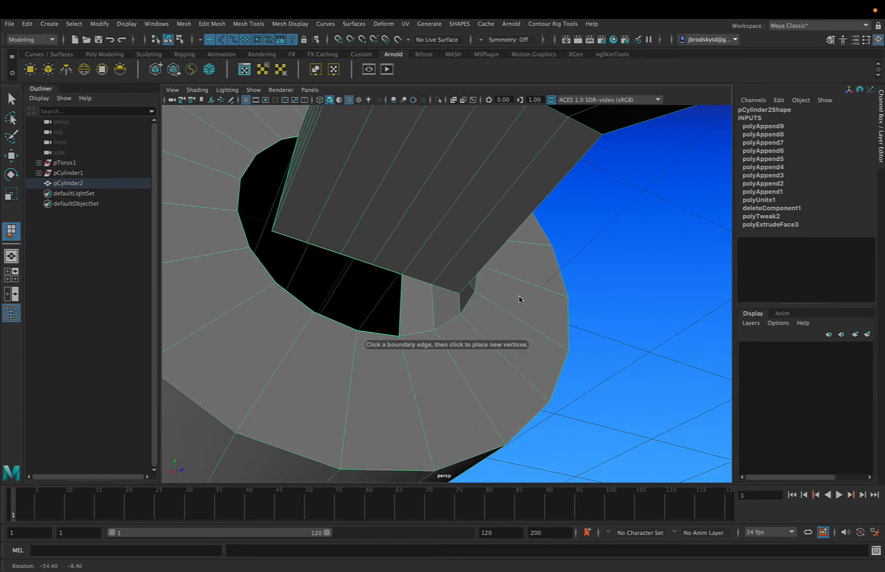
{"action": "left_click", "coordinate": [390, 272]}
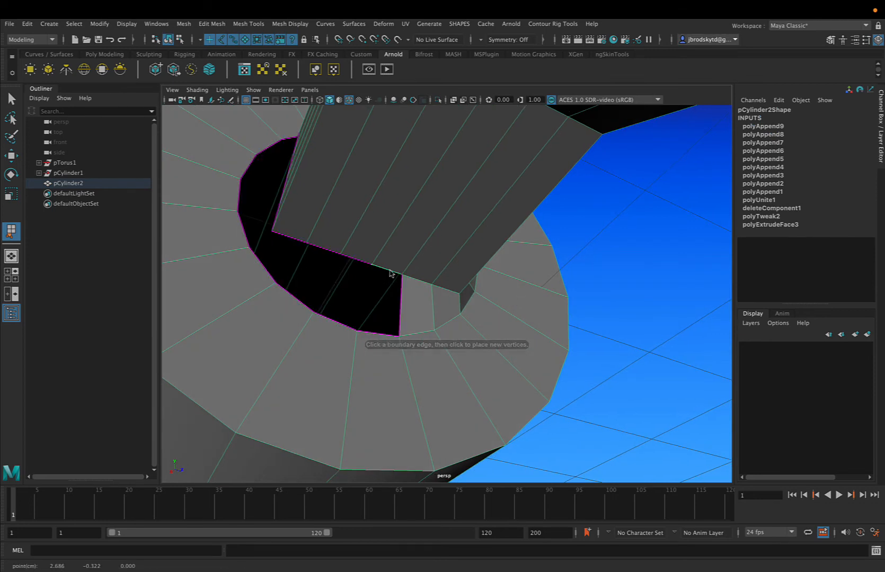
{"action": "left_click", "coordinate": [378, 334]}
{"action": "key", "text": "Return"}
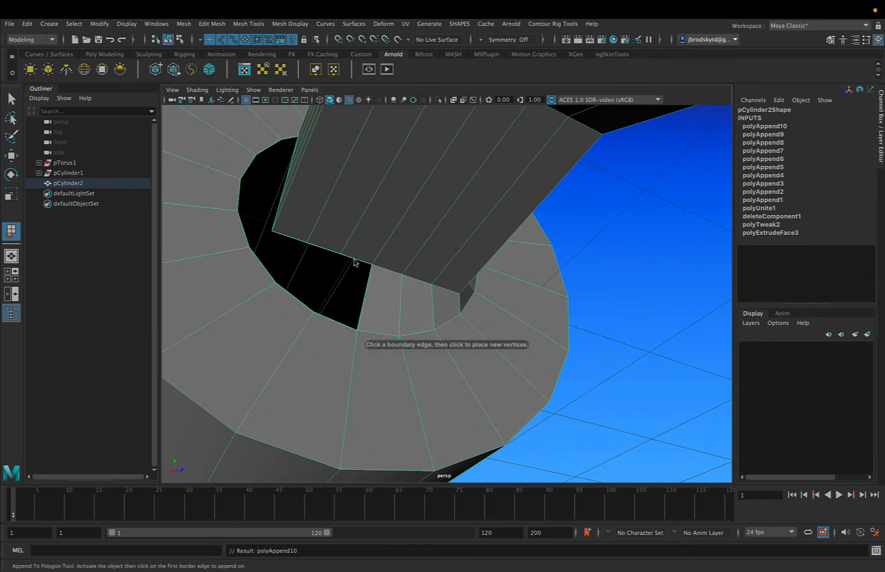
{"action": "left_click", "coordinate": [354, 260]}
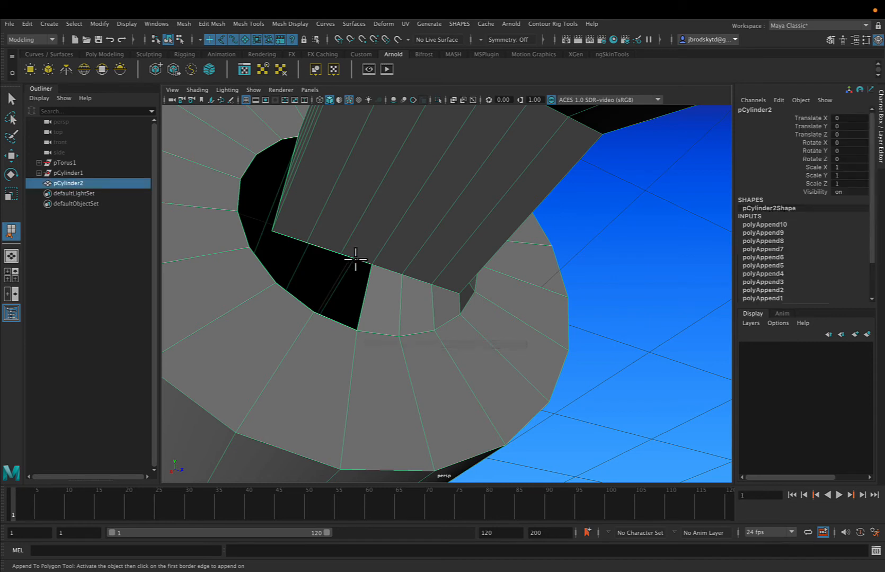
{"action": "left_click", "coordinate": [356, 262]}
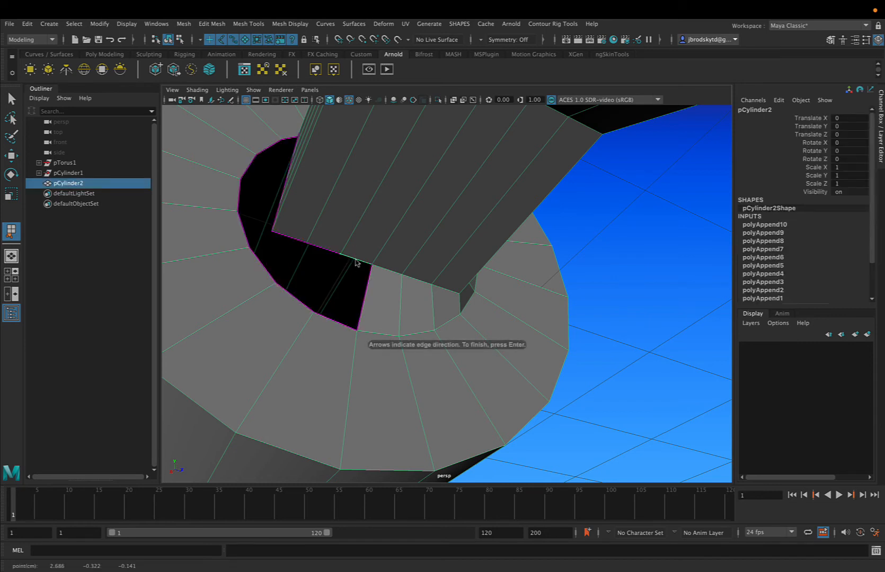
{"action": "left_click", "coordinate": [337, 321]}
{"action": "key", "text": "Return"}
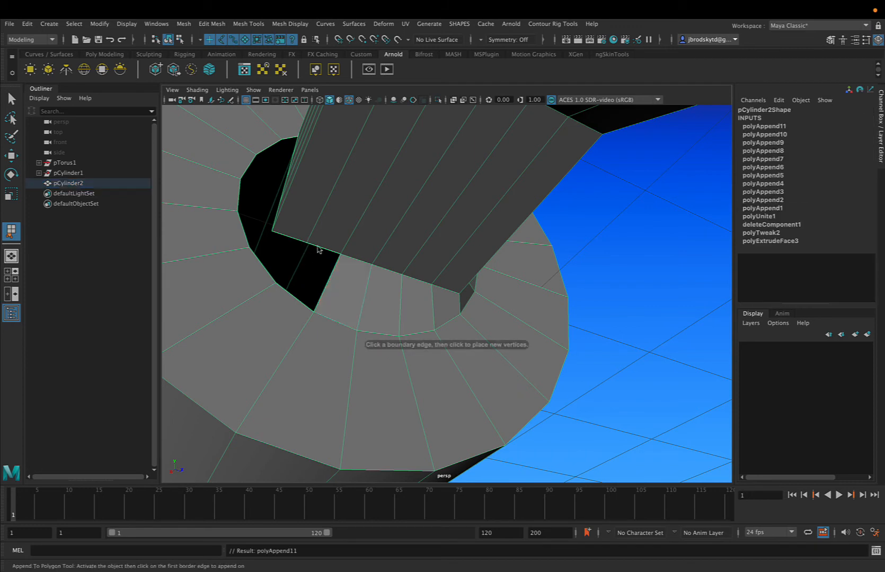
Append polygons from the last two bottom edges of the handle to the inner rim, reaching the far bottom corner
{"action": "left_click", "coordinate": [321, 250]}
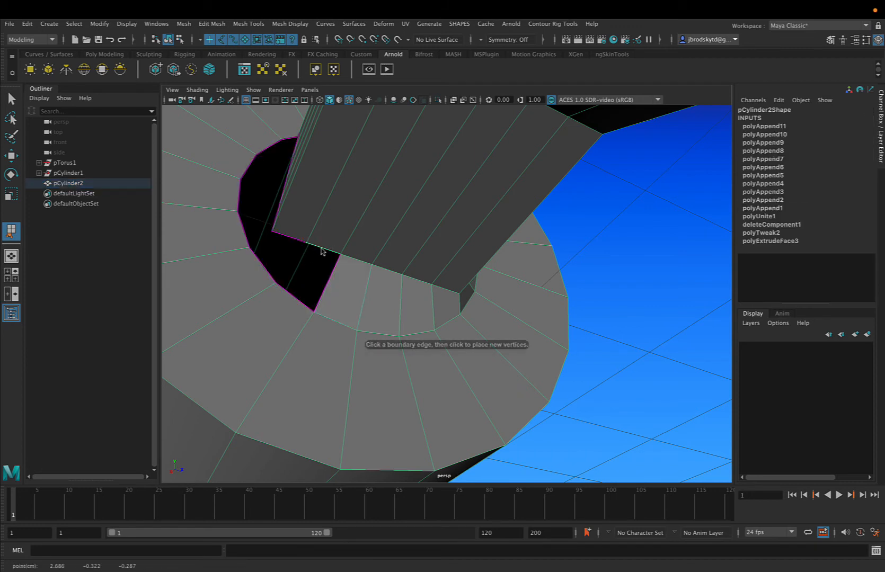
{"action": "left_click", "coordinate": [294, 299]}
{"action": "key", "text": "Return"}
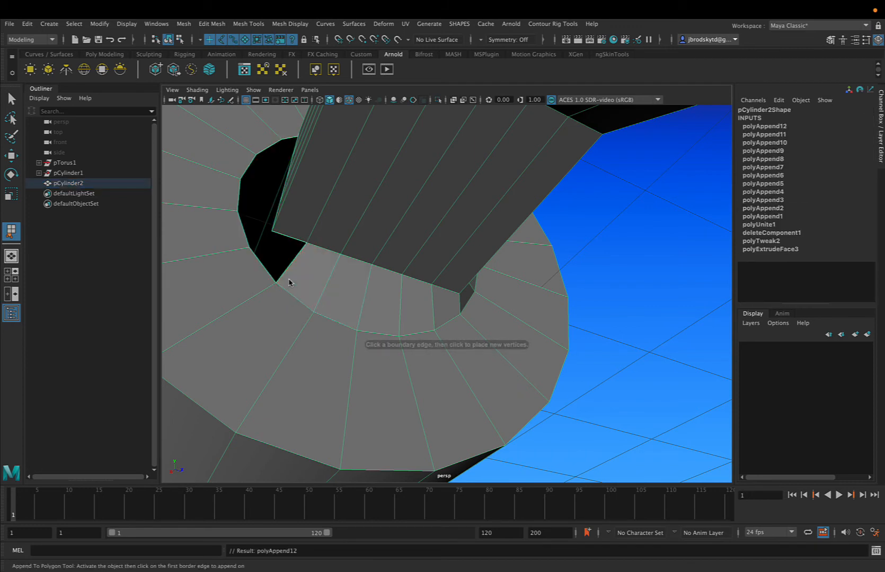
{"action": "left_click", "coordinate": [285, 240]}
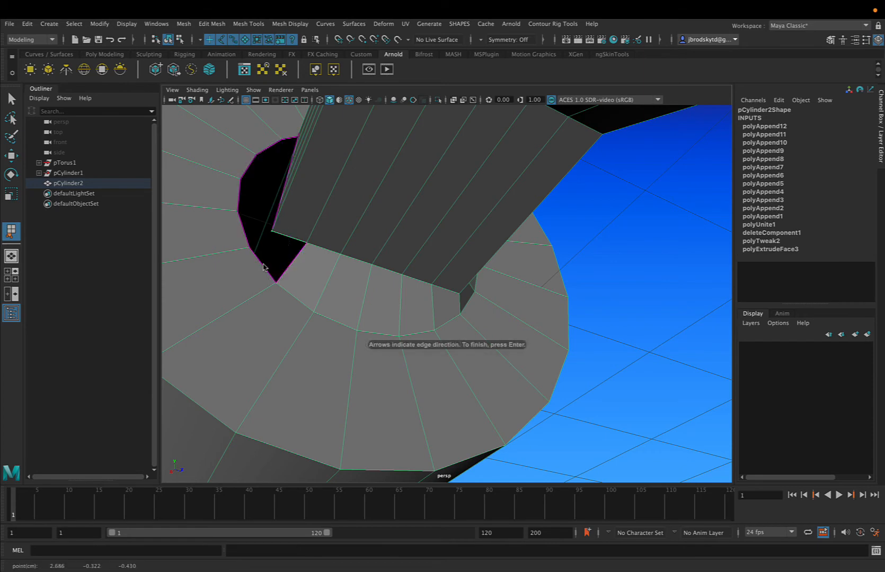
{"action": "left_click", "coordinate": [264, 268]}
{"action": "key", "text": "Return"}
Append polygons from the two lower edges of the handle's far side to their facing inner-rim edges, starting at the bottom corner
{"action": "left_click_drag", "start_coordinate": [293, 241], "coordinate": [440, 371], "text": "alt"}
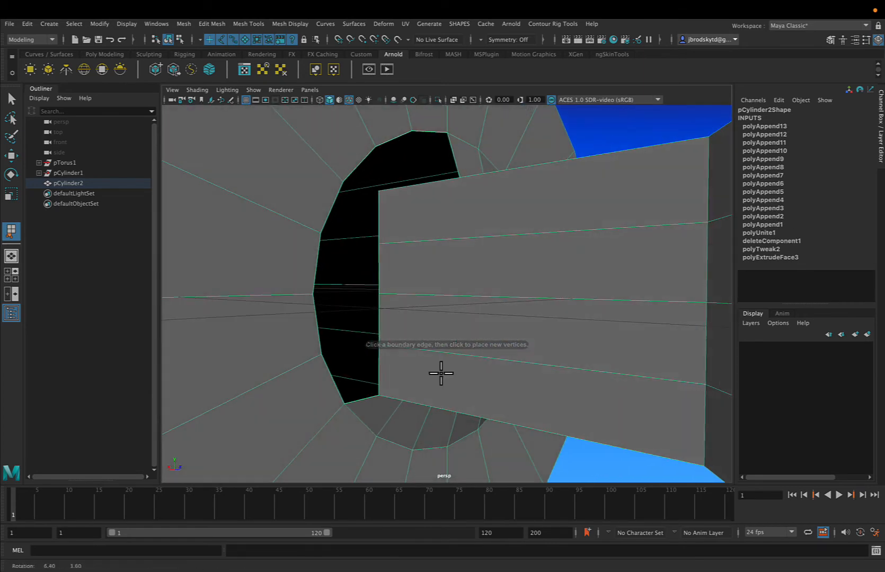
{"action": "left_click", "coordinate": [378, 382]}
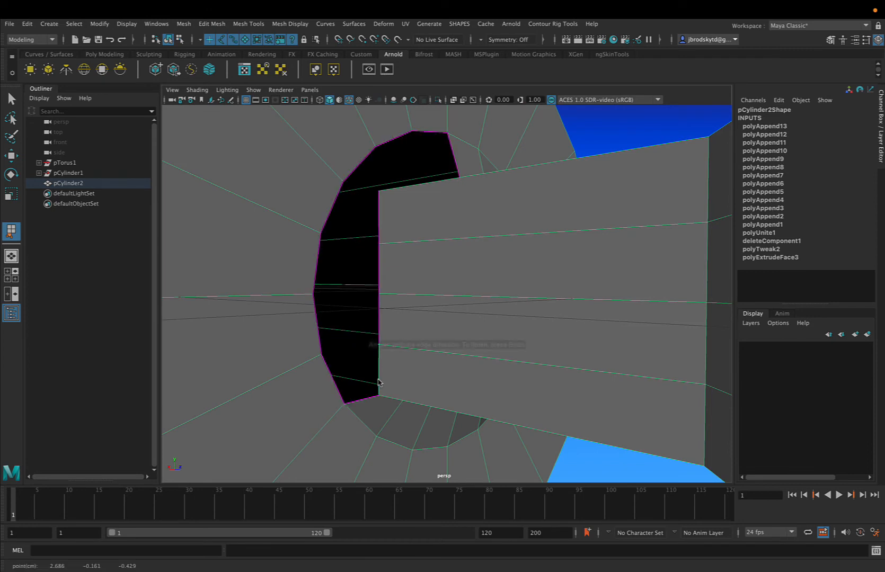
{"action": "left_click", "coordinate": [332, 380]}
{"action": "key", "text": "Return"}
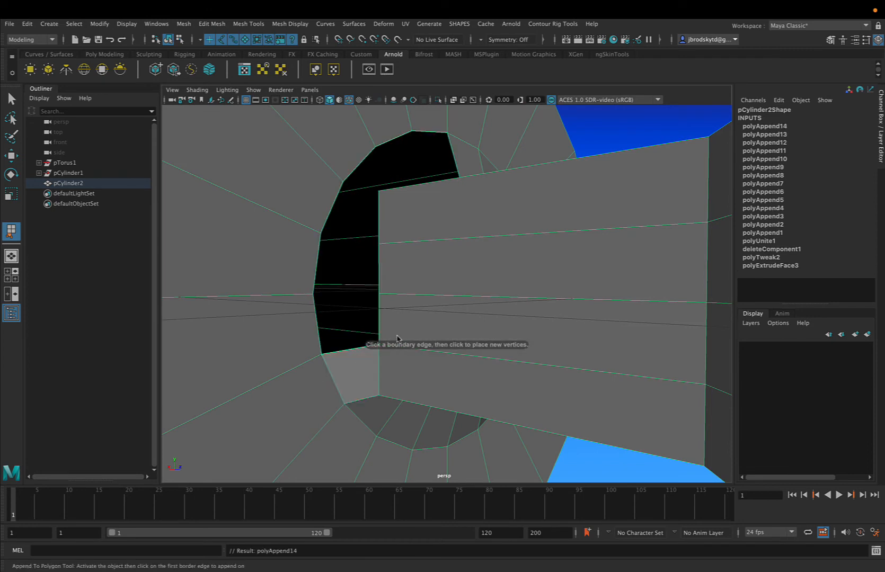
{"action": "left_click", "coordinate": [382, 306]}
{"action": "left_click", "coordinate": [380, 305]}
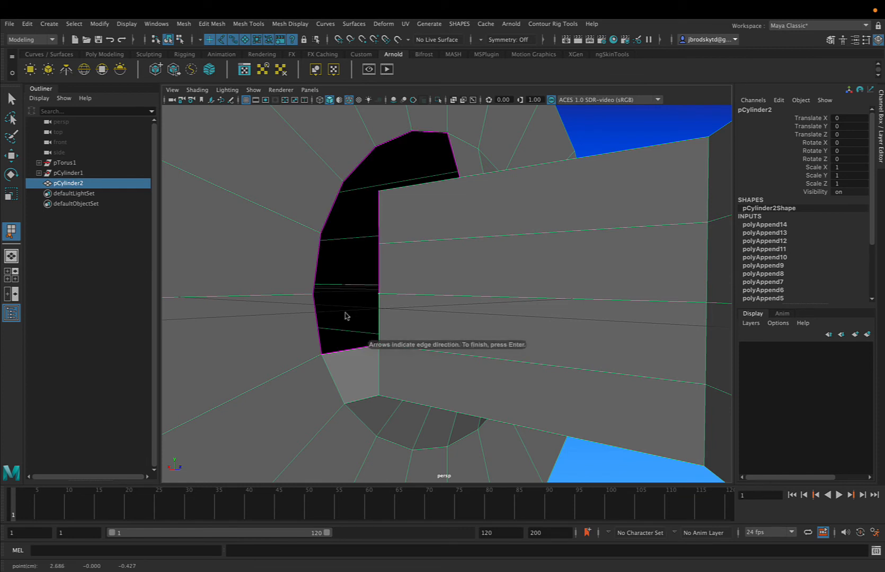
{"action": "left_click", "coordinate": [318, 313]}
{"action": "key", "text": "Return"}
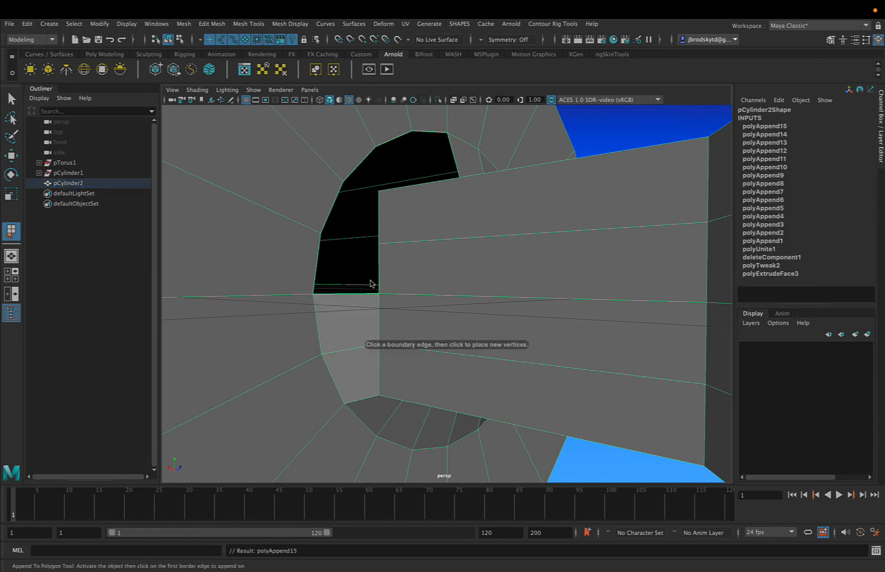
Bridge the two upper edges of the handle's far side to the inner rim with appended polygons, up to the top corner
{"action": "left_click", "coordinate": [378, 274]}
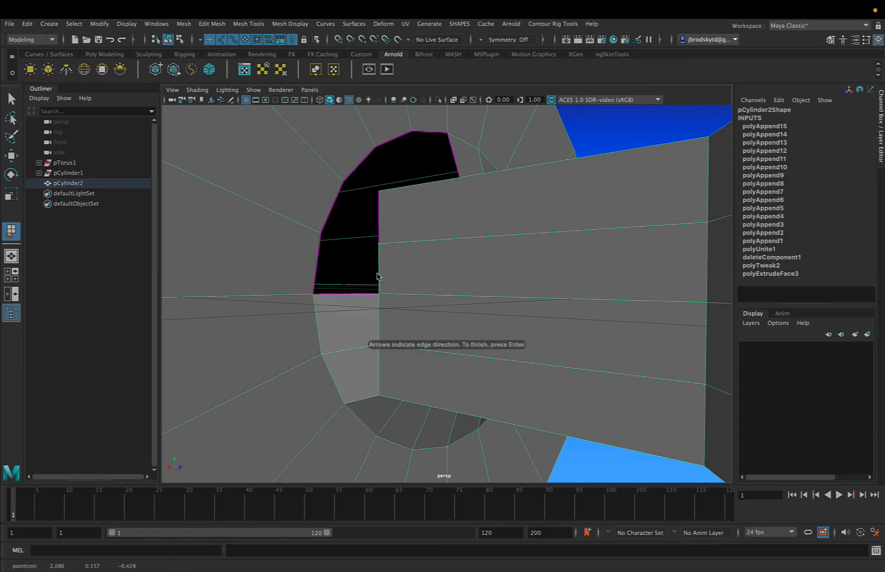
{"action": "left_click", "coordinate": [319, 260]}
{"action": "key", "text": "Return"}
{"action": "left_click", "coordinate": [378, 220]}
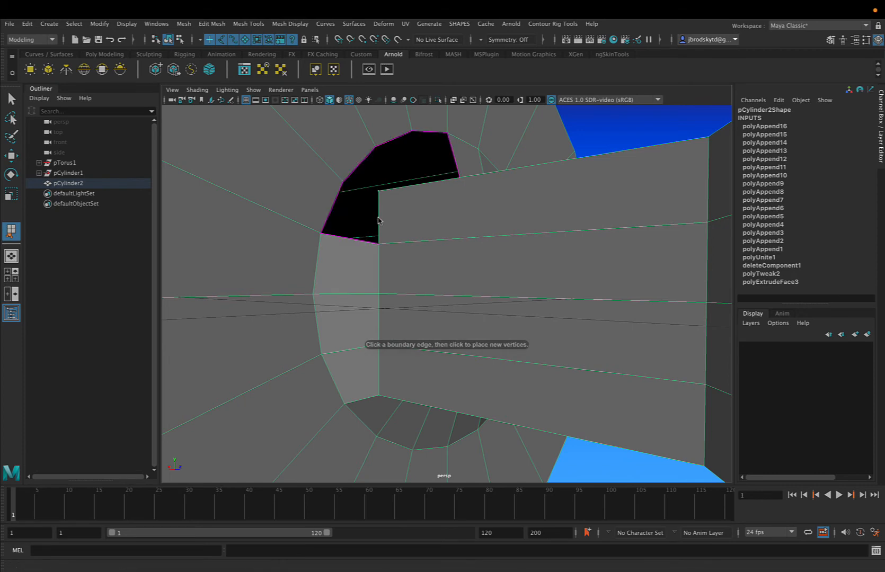
{"action": "left_click", "coordinate": [330, 212]}
{"action": "key", "text": "Return"}
Append polygons from the two open top edges of the handle nearest the far corner to their facing inner-rim edges
{"action": "left_click_drag", "start_coordinate": [393, 239], "coordinate": [367, 302], "text": "alt"}
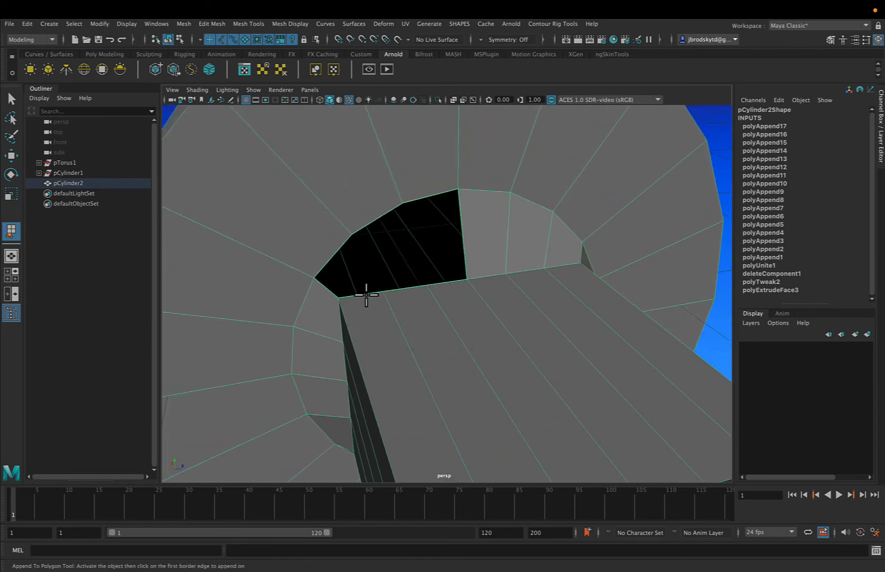
{"action": "left_click", "coordinate": [364, 292]}
{"action": "left_click", "coordinate": [336, 252]}
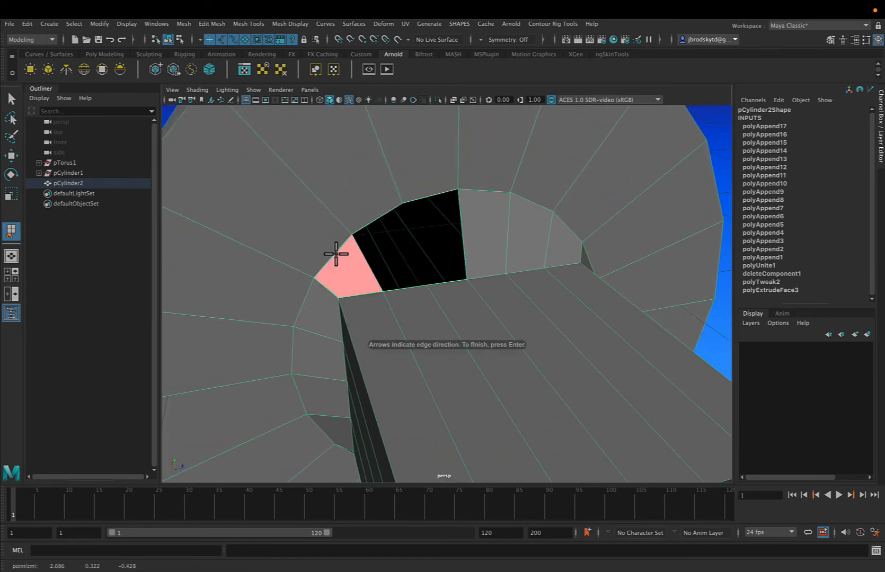
{"action": "key", "text": "Return"}
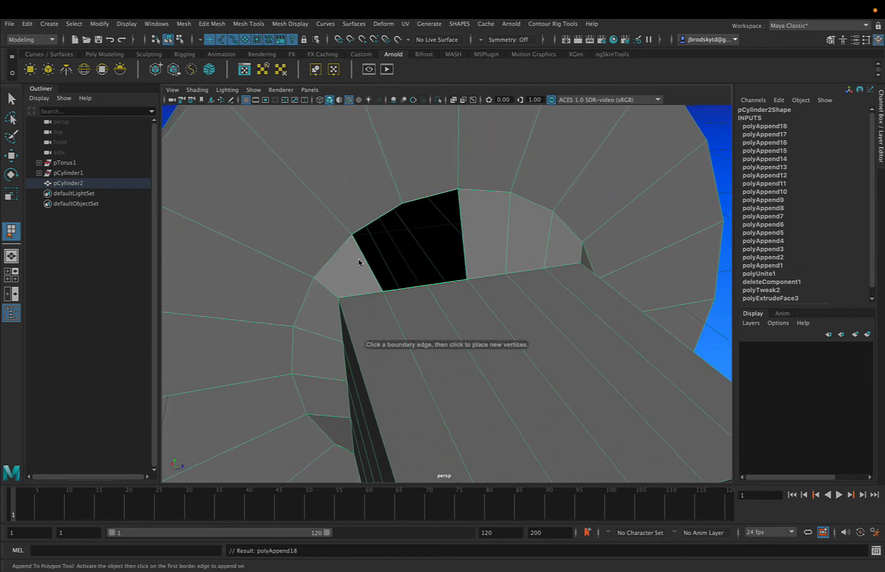
{"action": "left_click", "coordinate": [403, 287]}
{"action": "left_click", "coordinate": [373, 223]}
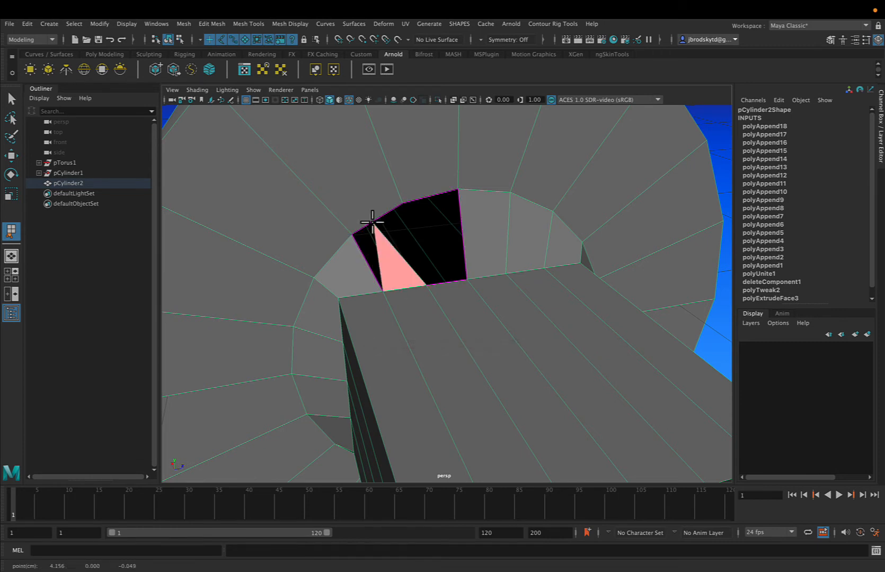
{"action": "key", "text": "ctrl+z"}
{"action": "left_click", "coordinate": [373, 222]}
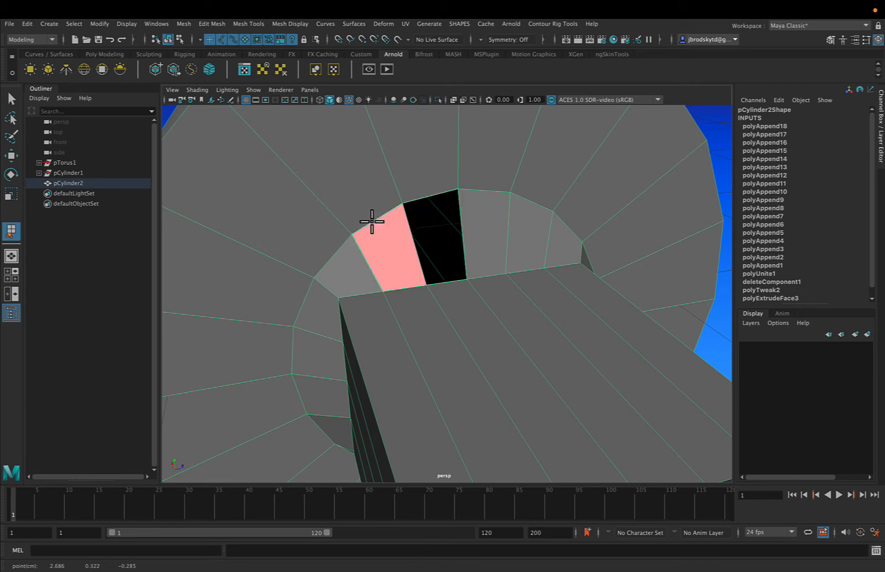
{"action": "key", "text": "Return"}
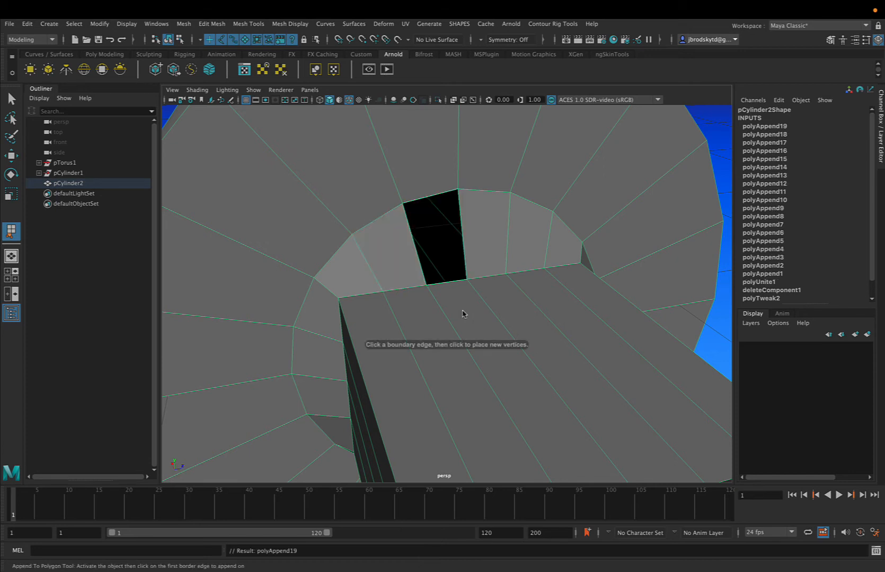
Close the last gap above the handle by appending a polygon to the facing inner-rim edge, and finish appending
{"action": "left_click", "coordinate": [441, 284]}
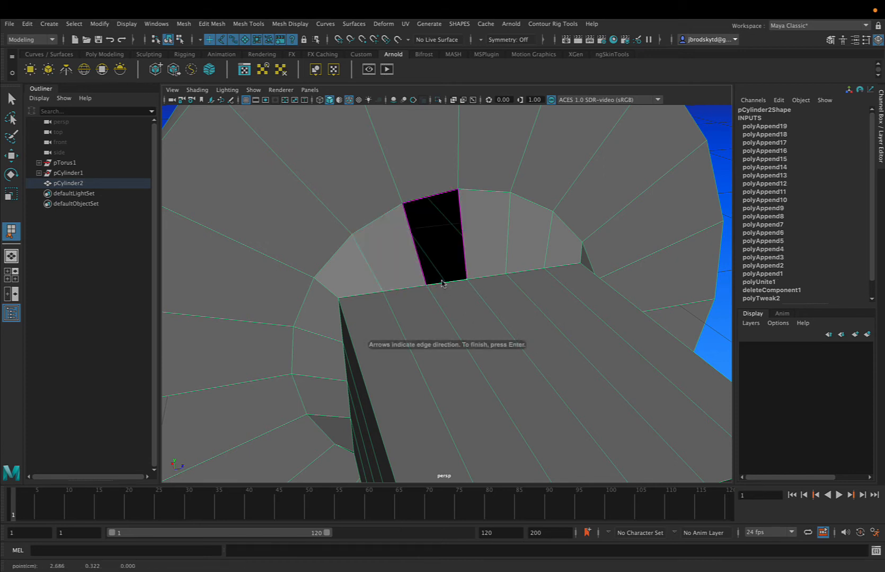
{"action": "left_click", "coordinate": [436, 198]}
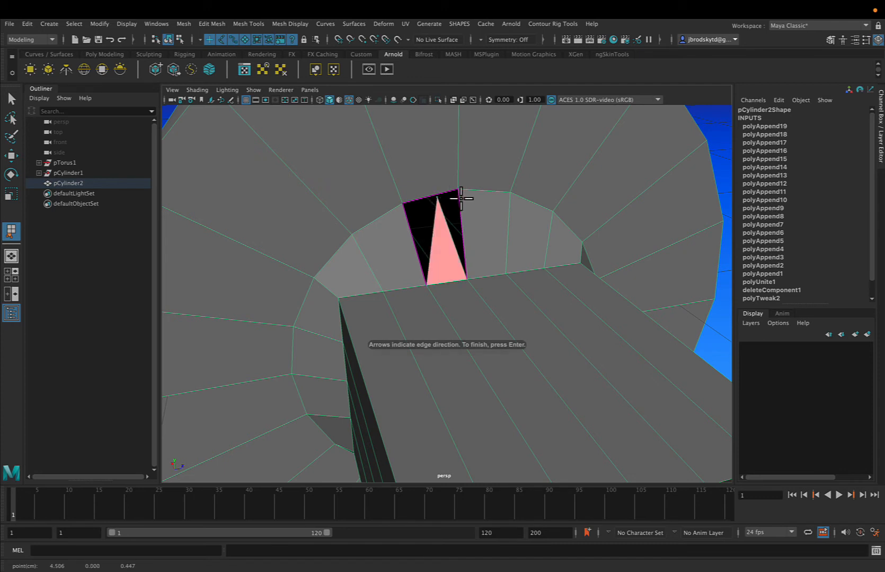
{"action": "key", "text": "BackSpace"}
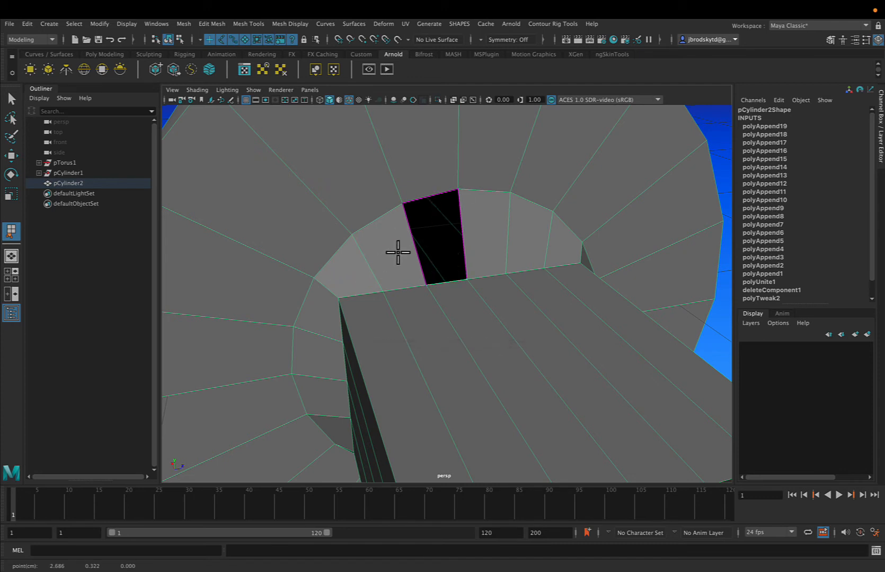
{"action": "left_click", "coordinate": [436, 216]}
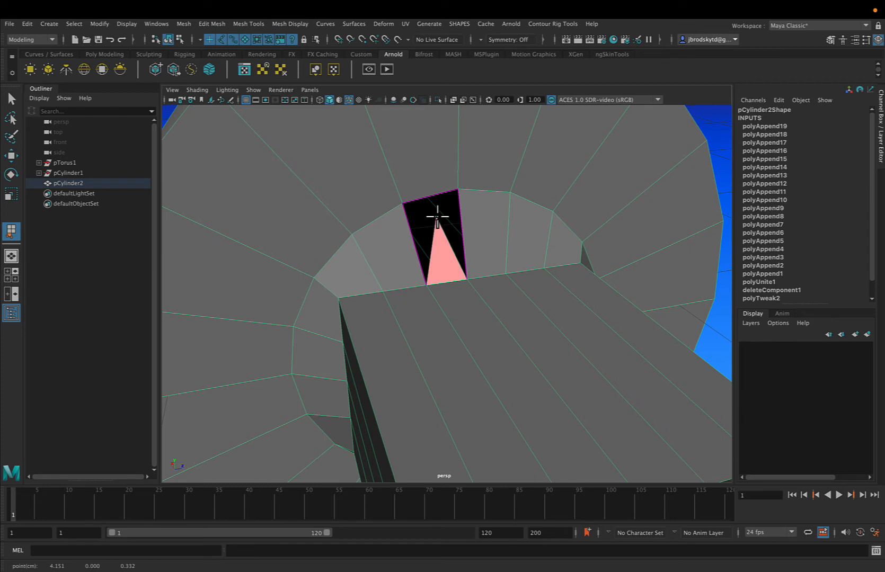
{"action": "key", "text": "BackSpace"}
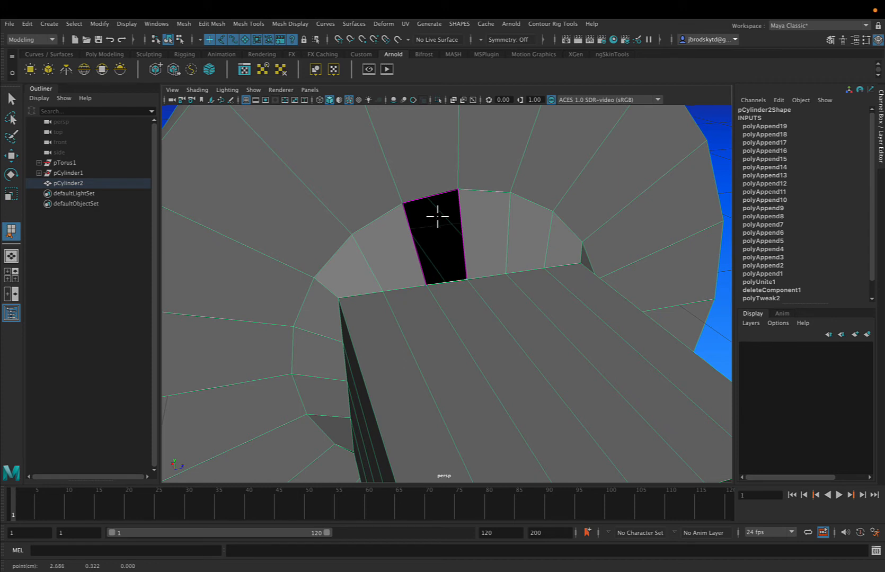
{"action": "left_click", "coordinate": [426, 198]}
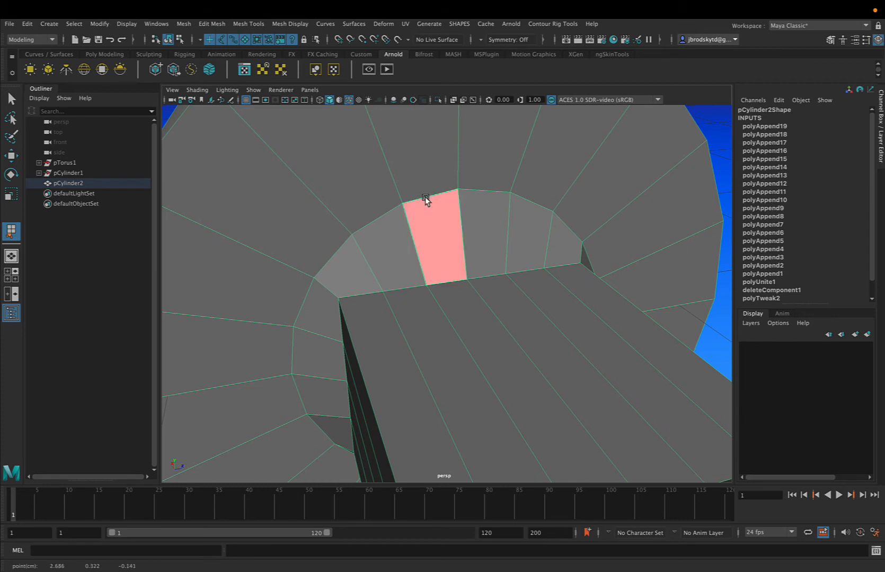
{"action": "key", "text": "w"}
Save the scene and delete all construction history
{"action": "scroll", "coordinate": [467, 257], "scroll_direction": "down", "scroll_amount": 5}
{"action": "left_click_drag", "start_coordinate": [517, 259], "coordinate": [446, 274], "text": "alt"}
{"action": "scroll", "coordinate": [457, 279], "scroll_direction": "down", "scroll_amount": 3}
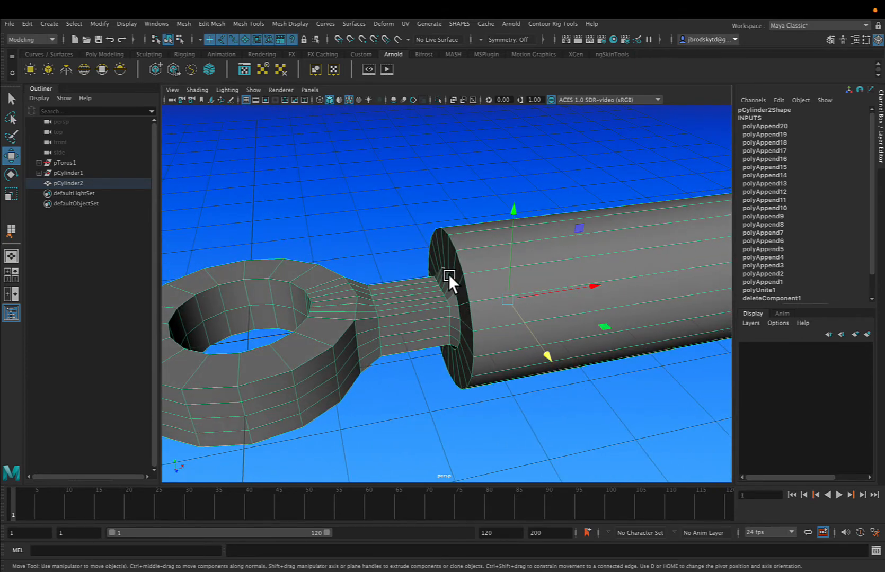
{"action": "key", "text": "ctrl+s"}
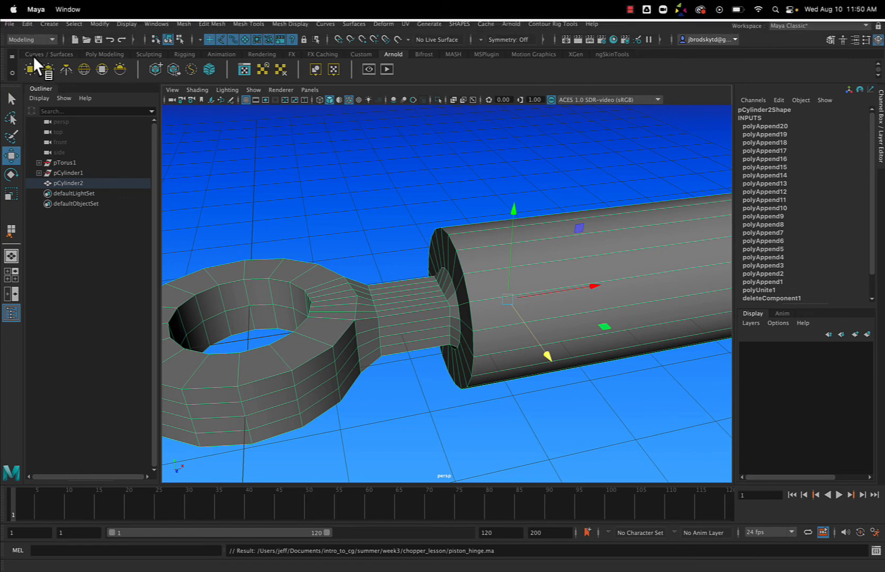
{"action": "left_click", "coordinate": [27, 23]}
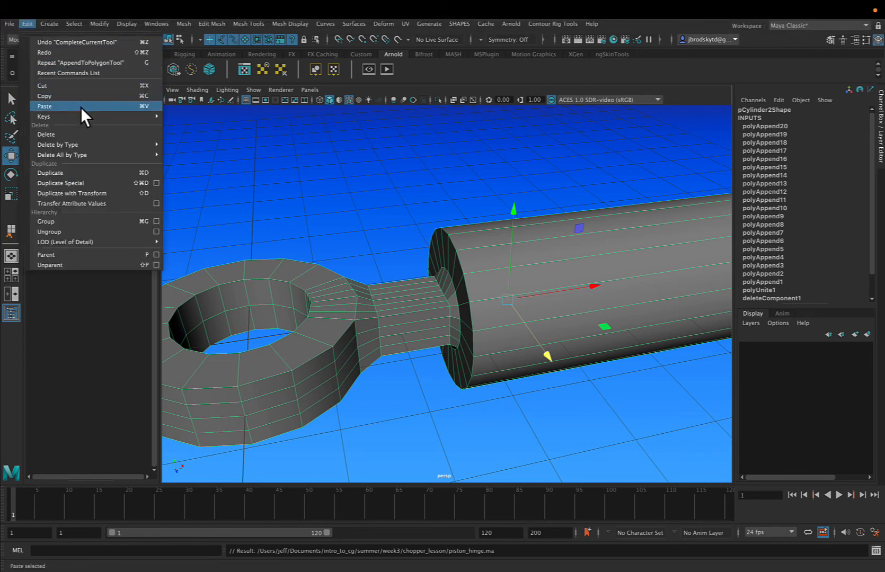
{"action": "mouse_move", "coordinate": [82, 141]}
{"action": "left_click", "coordinate": [175, 144]}
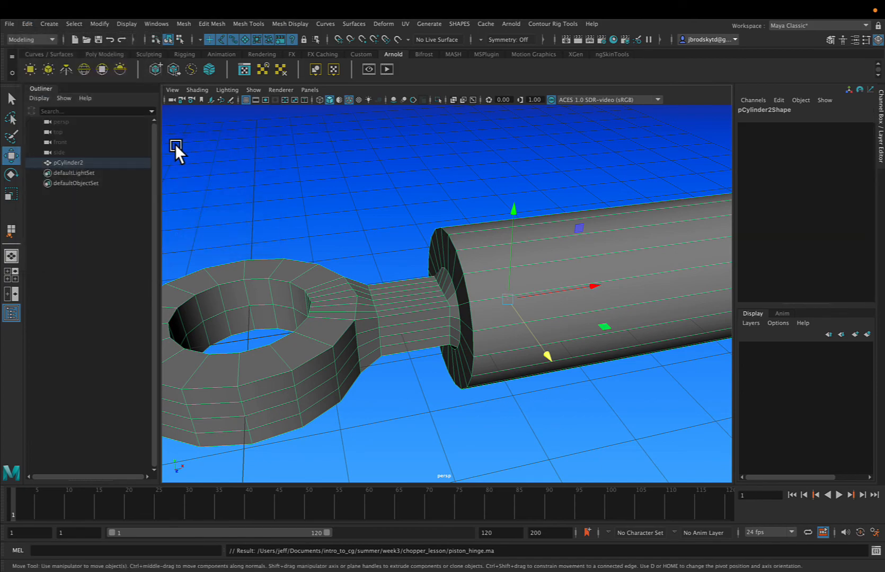
Try smoothing the whole hinge mesh with one division and examine the rounded cylinder end and handle
{"action": "left_click_drag", "start_coordinate": [289, 231], "coordinate": [372, 289], "text": "alt"}
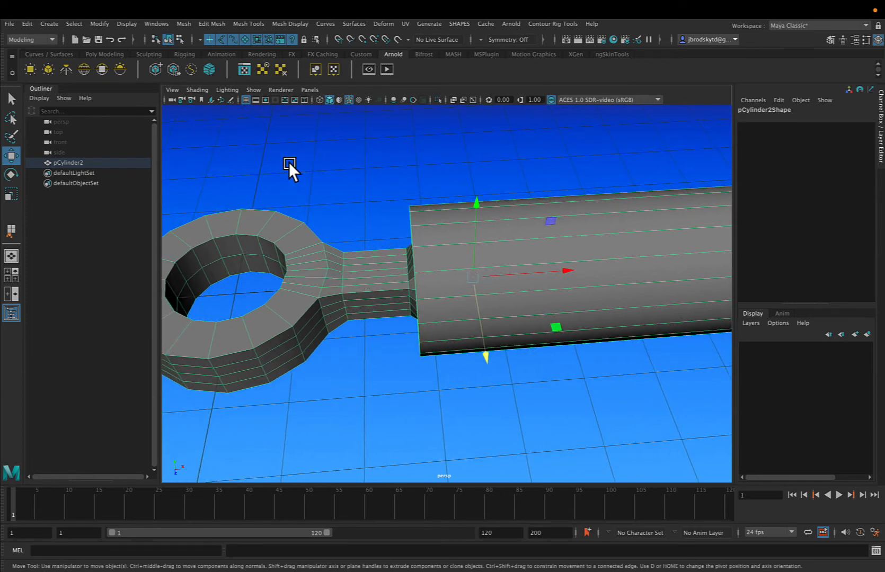
{"action": "left_click", "coordinate": [212, 24]}
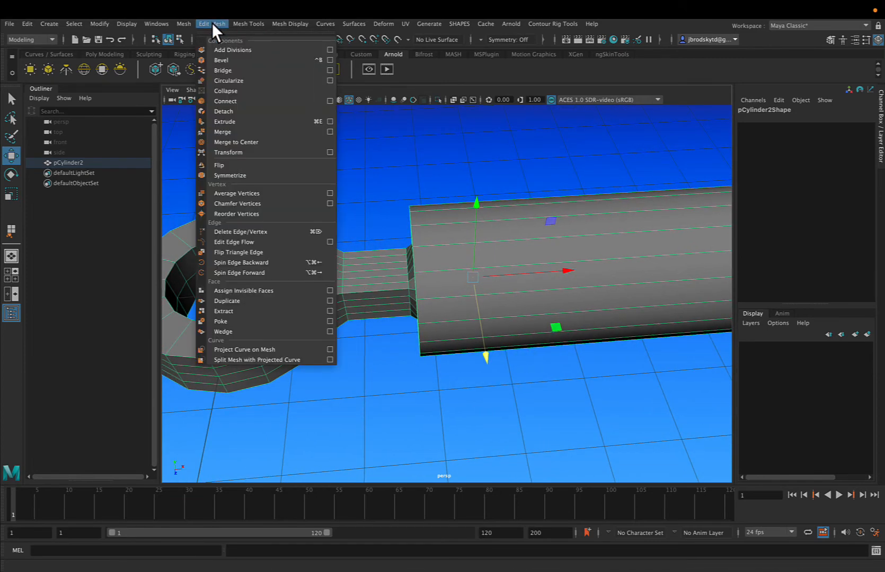
{"action": "mouse_move", "coordinate": [178, 24]}
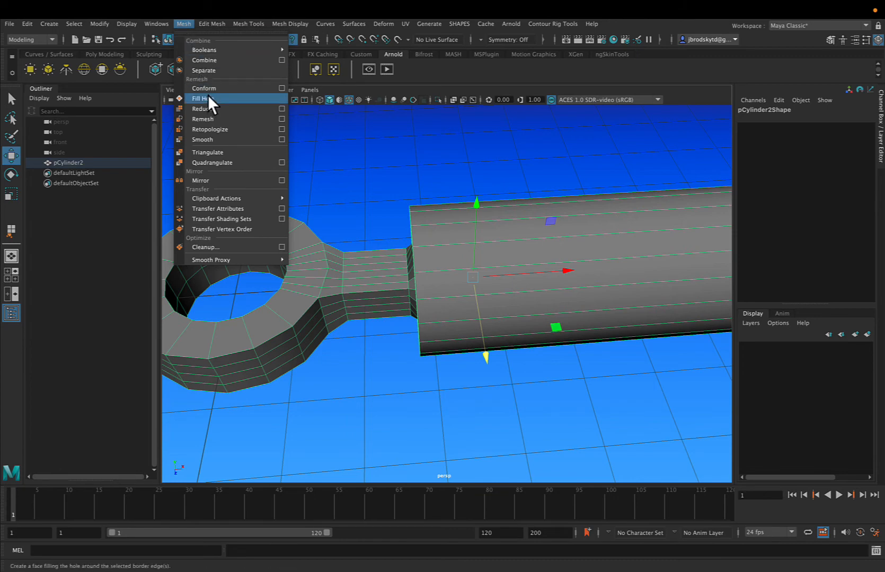
{"action": "left_click", "coordinate": [210, 139]}
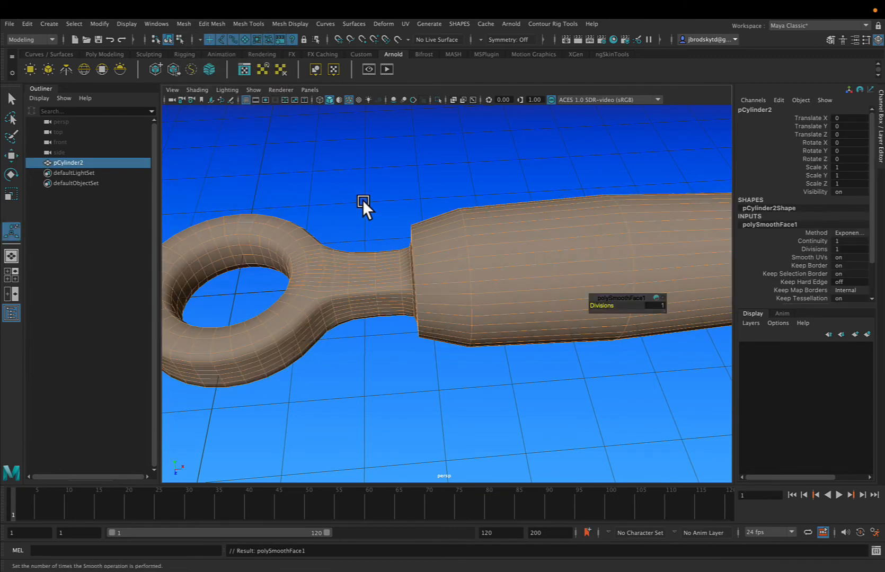
{"action": "left_click", "coordinate": [365, 192]}
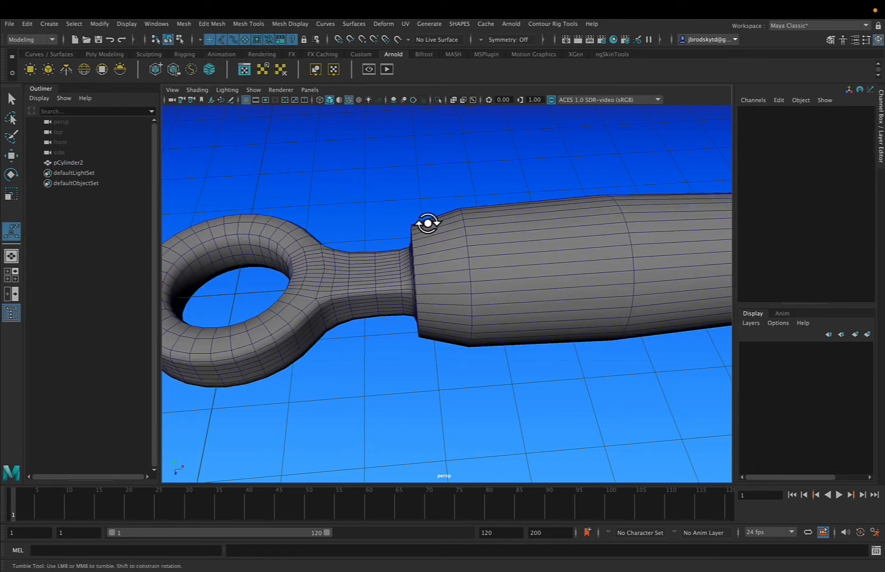
{"action": "left_click_drag", "start_coordinate": [424, 223], "coordinate": [476, 270], "text": "alt"}
{"action": "middle_click_drag", "start_coordinate": [312, 286], "coordinate": [559, 272], "text": "alt"}
{"action": "middle_click_drag", "start_coordinate": [449, 294], "coordinate": [523, 266], "text": "alt"}
{"action": "left_click", "coordinate": [523, 266]}
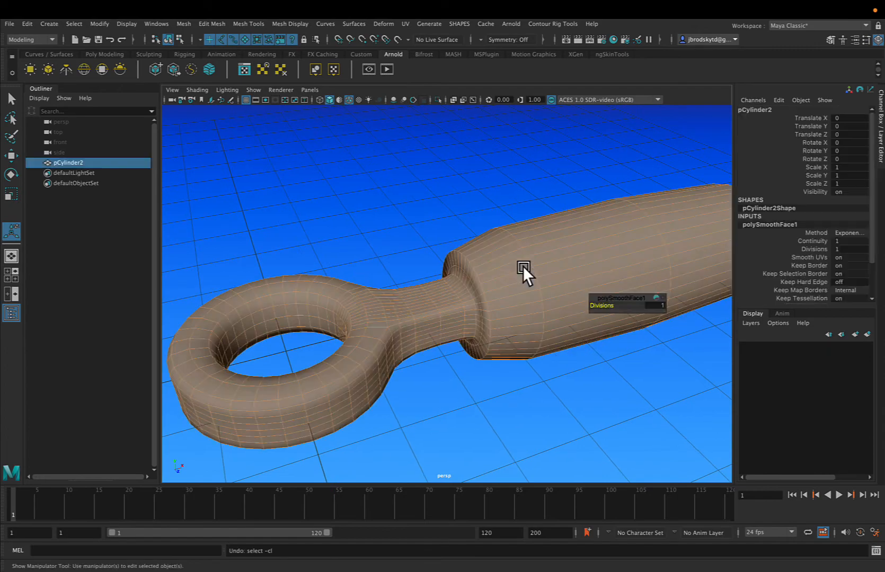
{"action": "key", "text": "1"}
Insert edge loops close to both sides of the cylinder's front rim and one around the handle near its joint with the cylinder
{"action": "left_click_drag", "start_coordinate": [502, 275], "coordinate": [469, 270], "text": "alt"}
{"action": "middle_click_drag", "start_coordinate": [512, 279], "coordinate": [298, 241], "text": "alt"}
{"action": "mouse_move", "coordinate": [487, 270]}
{"action": "left_mouse_down", "text": "alt"}
{"action": "mouse_move", "coordinate": [443, 274]}
{"action": "mouse_move", "coordinate": [503, 275]}
{"action": "left_mouse_up", "text": "alt"}
{"action": "middle_click_drag", "start_coordinate": [399, 278], "coordinate": [564, 249], "text": "alt"}
{"action": "left_click_drag", "start_coordinate": [484, 275], "coordinate": [487, 273], "text": "alt"}
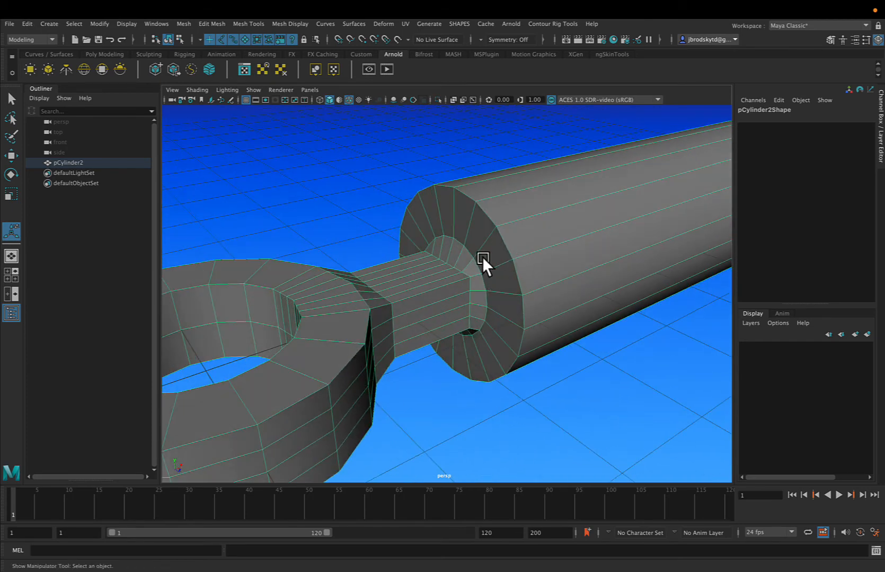
{"action": "left_click_drag", "start_coordinate": [480, 248], "coordinate": [479, 247], "text": "alt"}
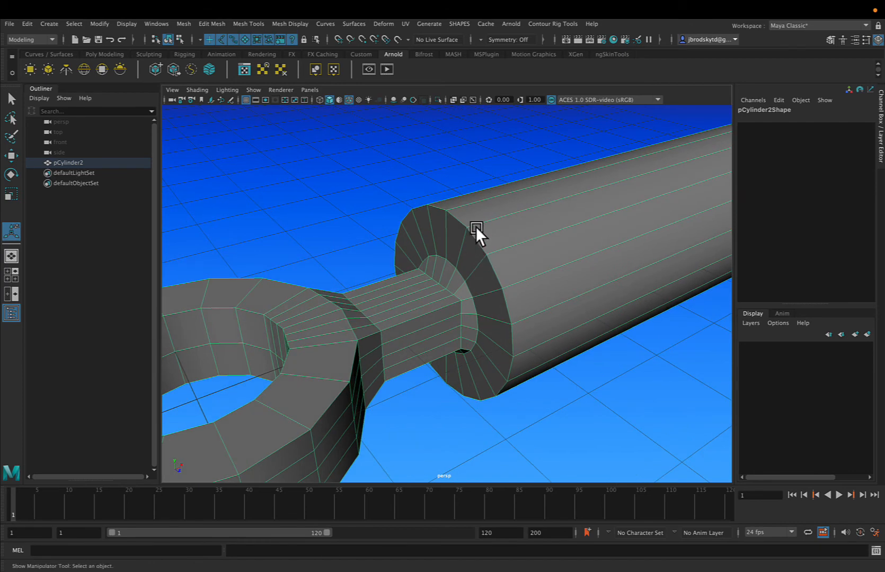
{"action": "left_click", "coordinate": [252, 25]}
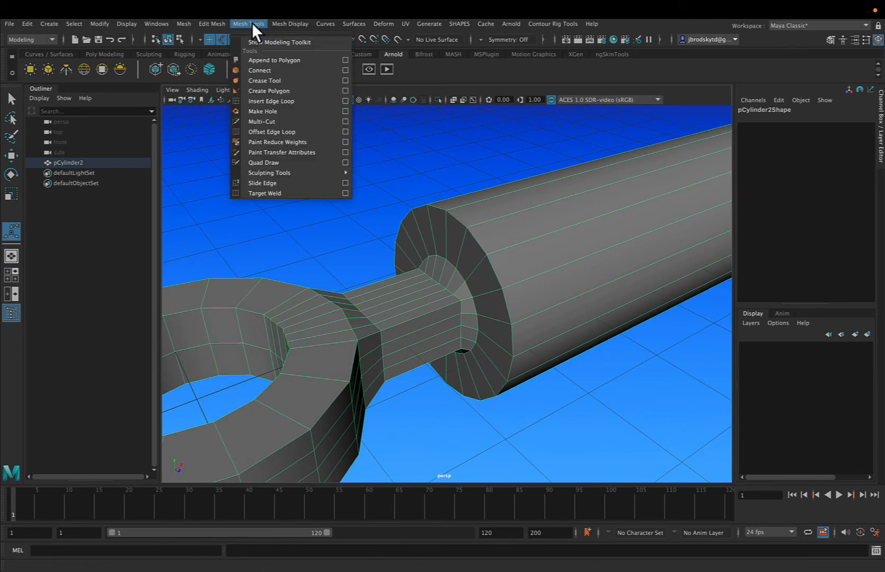
{"action": "left_click", "coordinate": [295, 100]}
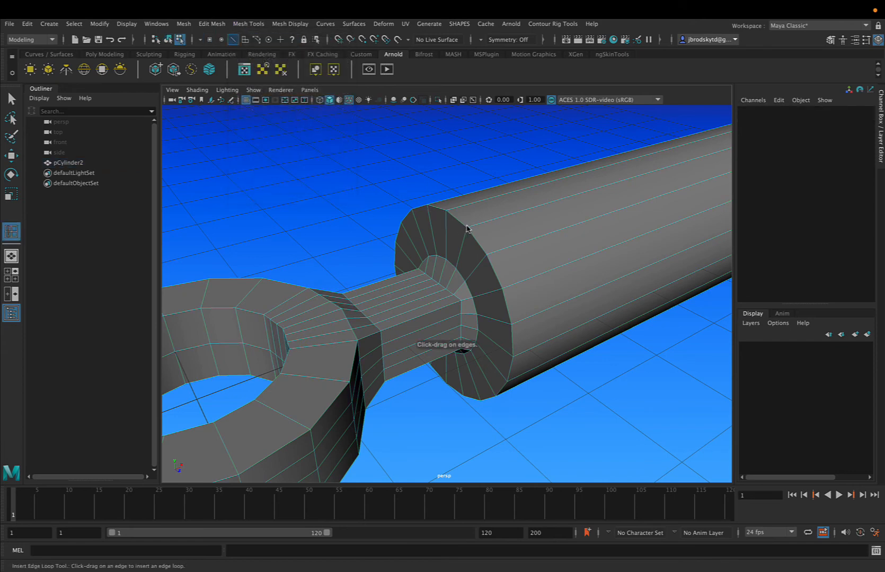
{"action": "left_click_drag", "start_coordinate": [475, 227], "coordinate": [466, 233]}
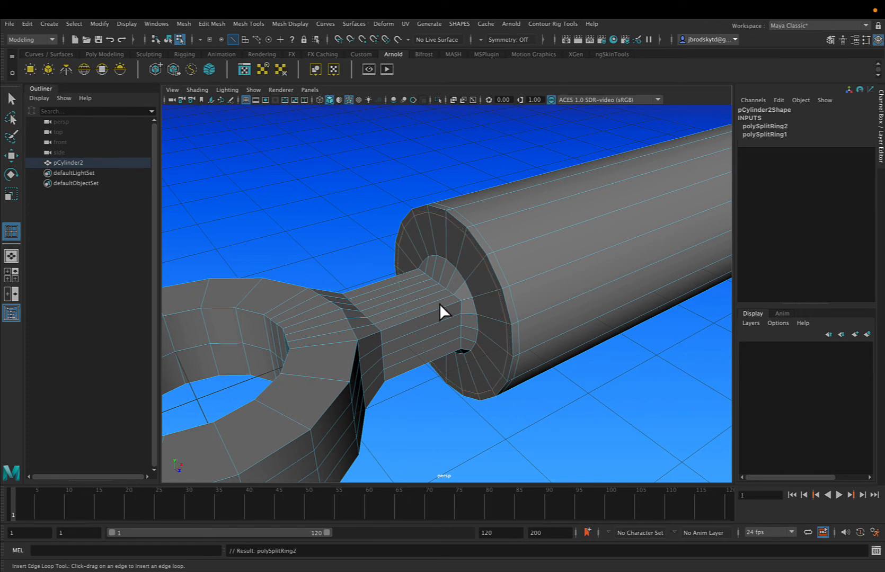
{"action": "left_click_drag", "start_coordinate": [436, 305], "coordinate": [413, 325], "text": "alt"}
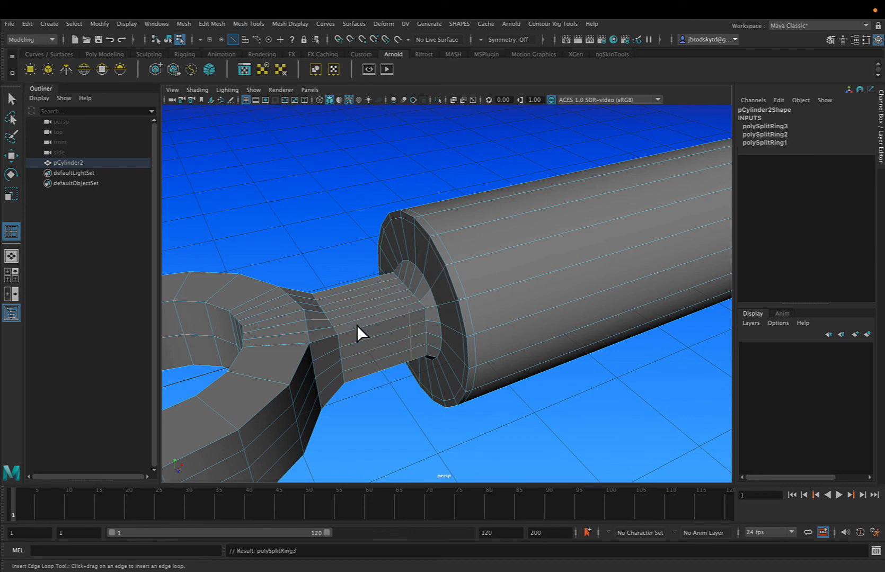
Insert an edge loop around the handle's neck near where it meets the ring
{"action": "left_click_drag", "start_coordinate": [354, 327], "coordinate": [375, 317]}
{"action": "middle_click_drag", "start_coordinate": [348, 326], "coordinate": [475, 235], "text": "alt"}
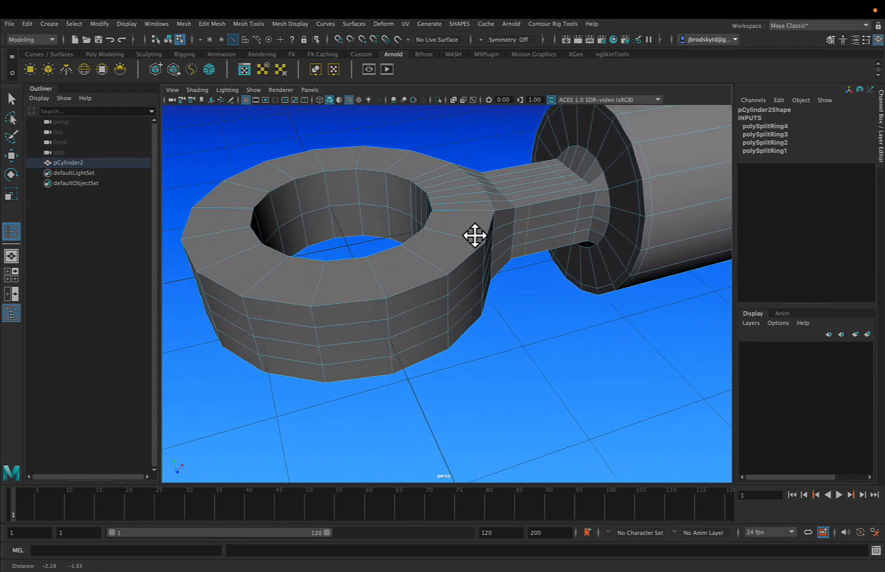
{"action": "left_click_drag", "start_coordinate": [483, 237], "coordinate": [471, 239], "text": "alt"}
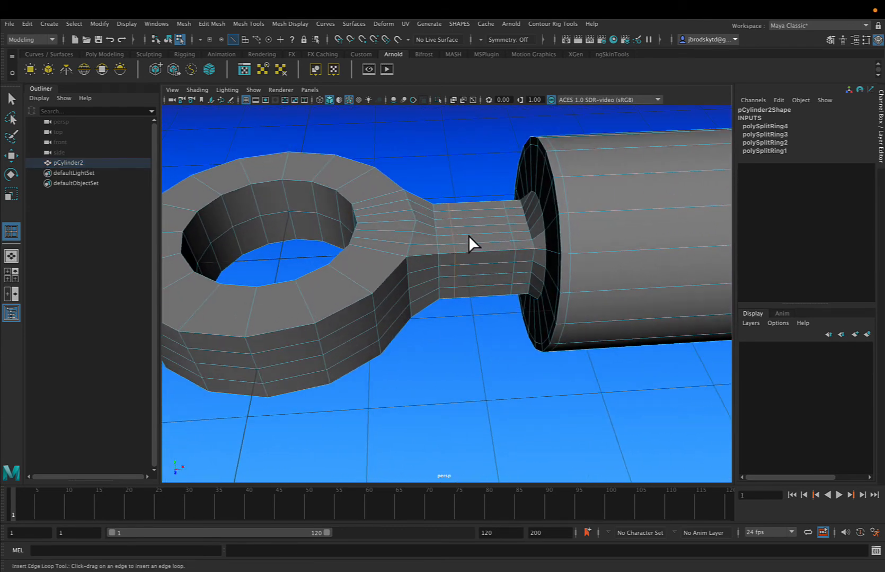
Insert edge loops around the ring's hole: one on the top face beside the hole and two inside it near the lower and upper rims
{"action": "left_click_drag", "start_coordinate": [304, 293], "coordinate": [378, 342], "text": "alt"}
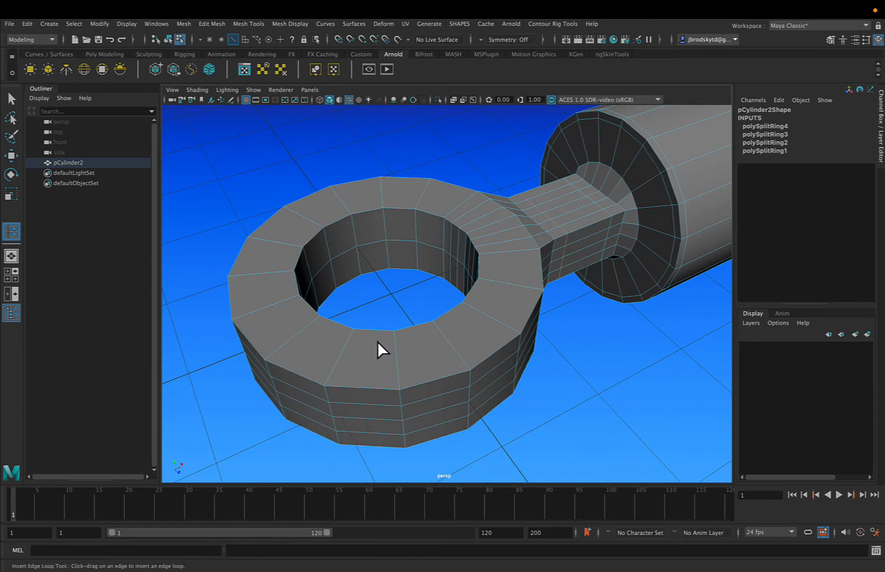
{"action": "left_click", "coordinate": [294, 245]}
{"action": "left_click_drag", "start_coordinate": [294, 245], "coordinate": [373, 287], "text": "alt"}
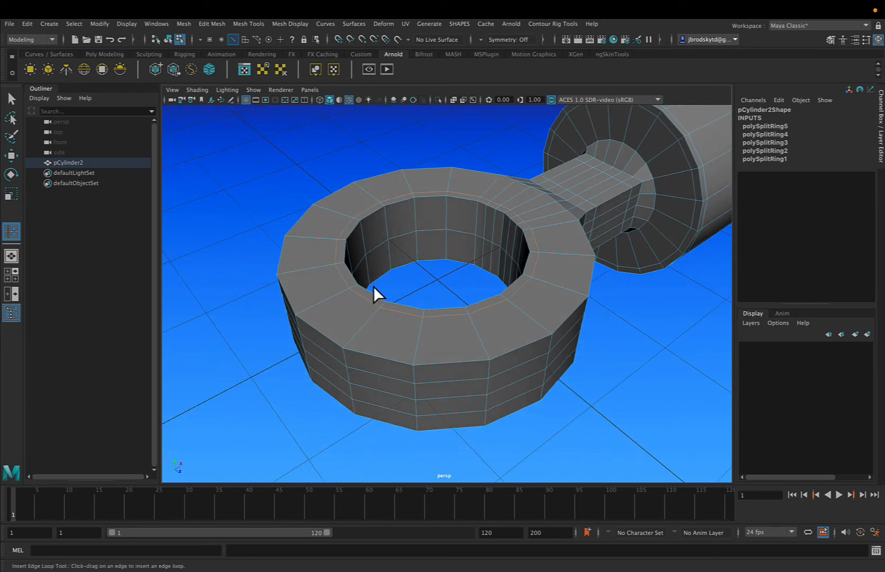
{"action": "left_click", "coordinate": [389, 257]}
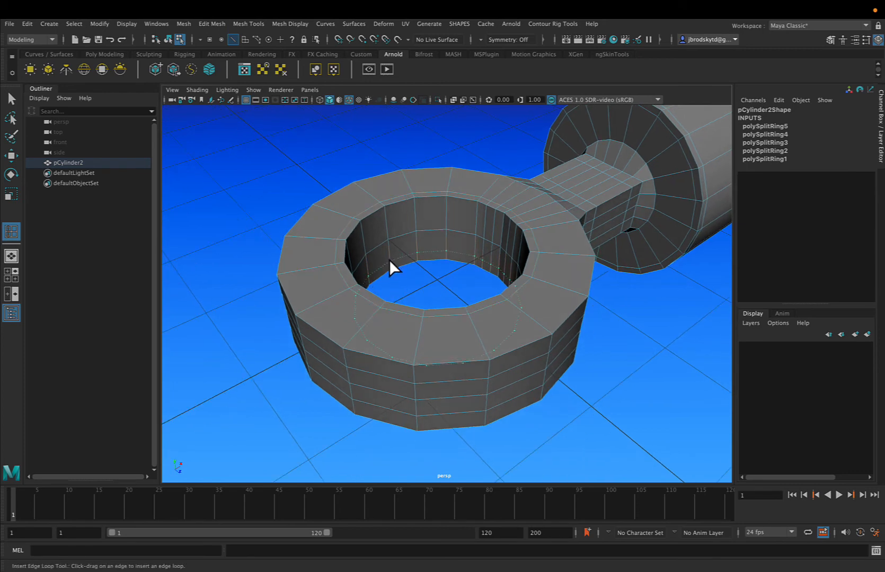
{"action": "left_click", "coordinate": [384, 211]}
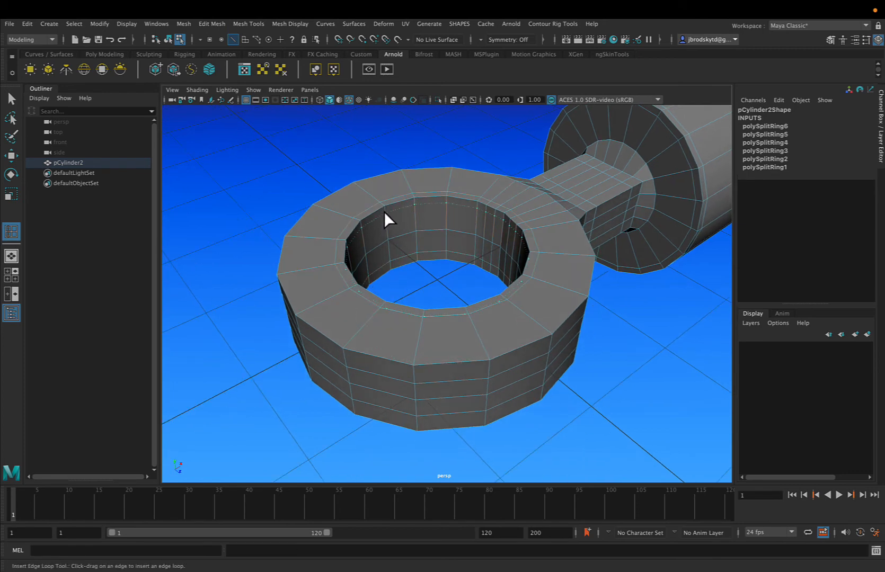
Add the remaining supporting edge loops around the handle ring, including one on its top face close to the outer rim
{"action": "left_click_drag", "start_coordinate": [384, 212], "coordinate": [430, 204], "text": "alt"}
{"action": "middle_click_drag", "start_coordinate": [429, 205], "coordinate": [430, 295], "text": "alt"}
{"action": "left_click_drag", "start_coordinate": [448, 223], "coordinate": [419, 219]}
{"action": "left_click_drag", "start_coordinate": [419, 219], "coordinate": [408, 318], "text": "alt"}
{"action": "left_click", "coordinate": [384, 267]}
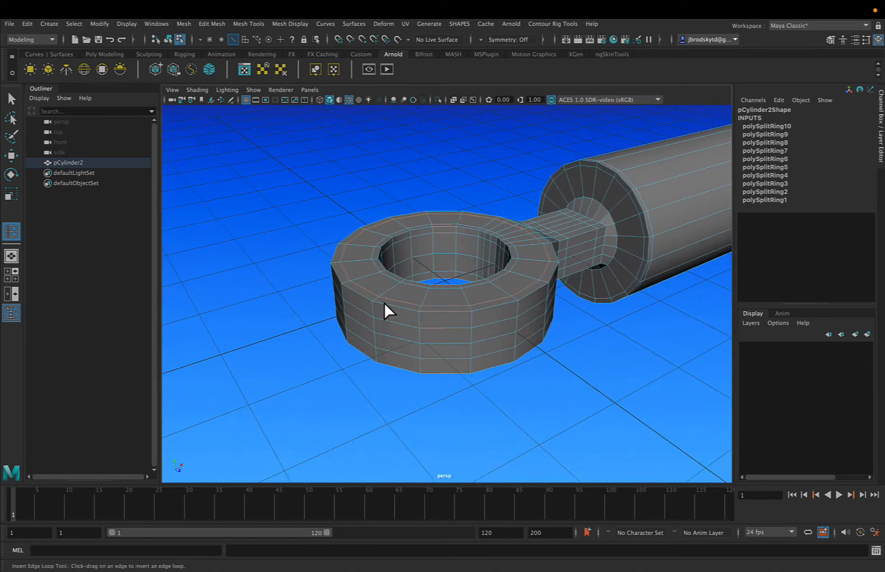
Insert an edge loop around the cylinder body close to the rim of its closed rear end
{"action": "left_click_drag", "start_coordinate": [506, 304], "coordinate": [480, 327], "text": "alt"}
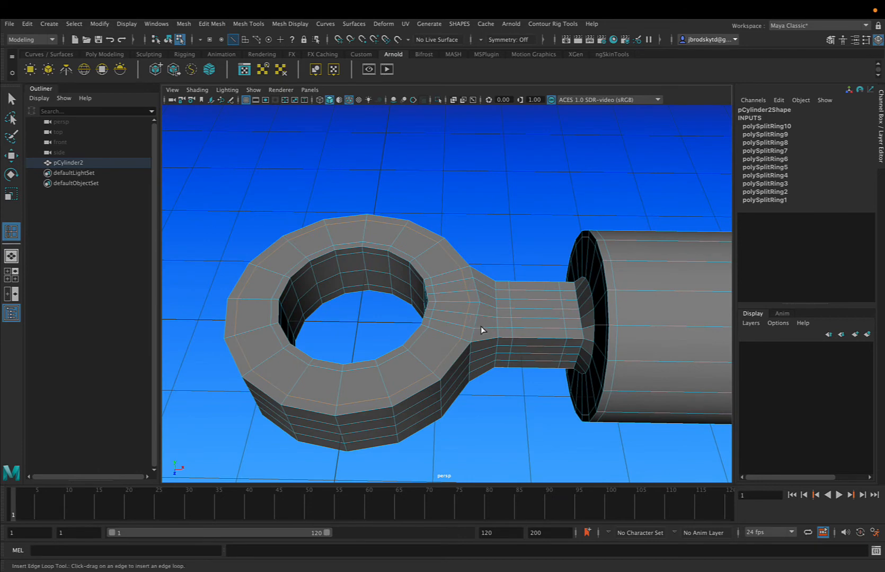
{"action": "middle_click_drag", "start_coordinate": [534, 329], "coordinate": [196, 277], "text": "alt"}
{"action": "left_click_drag", "start_coordinate": [428, 296], "coordinate": [549, 286], "text": "alt"}
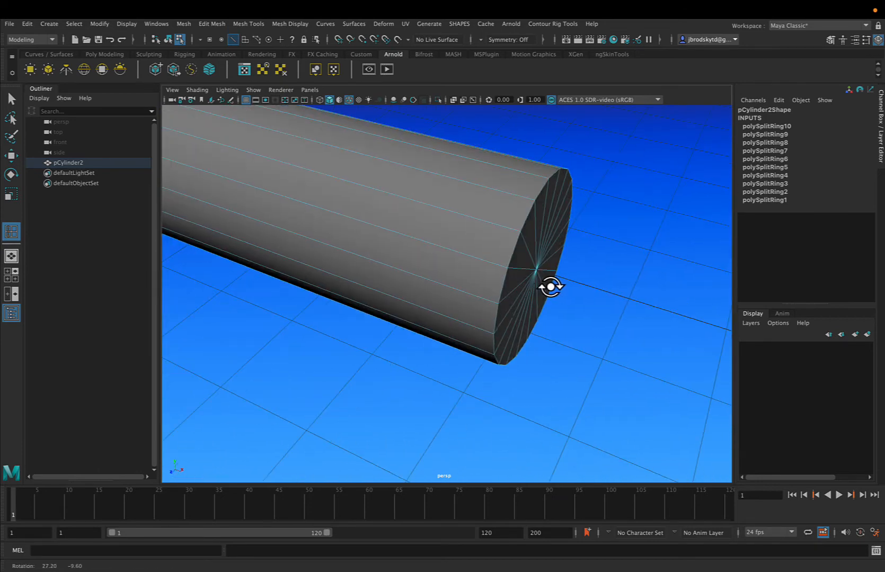
{"action": "left_click", "coordinate": [498, 264]}
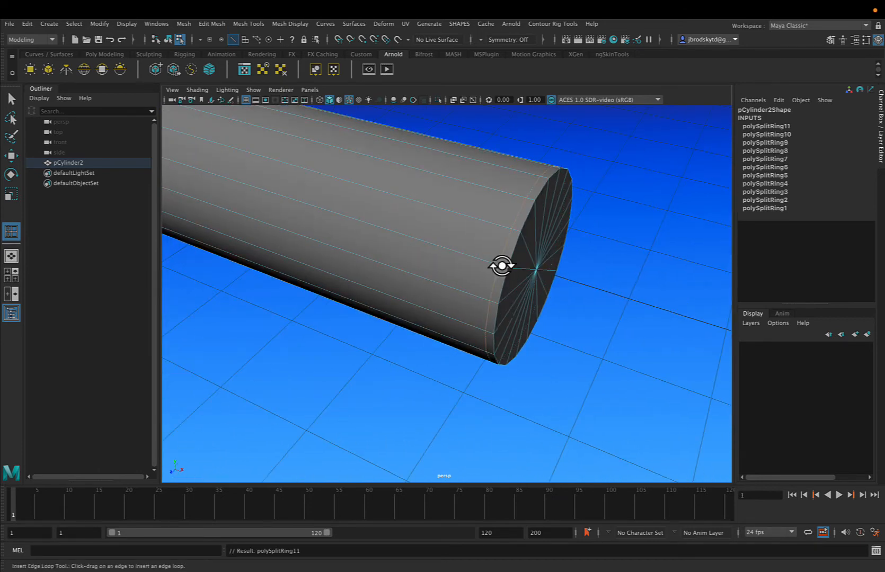
{"action": "left_click_drag", "start_coordinate": [501, 265], "coordinate": [455, 242], "text": "alt"}
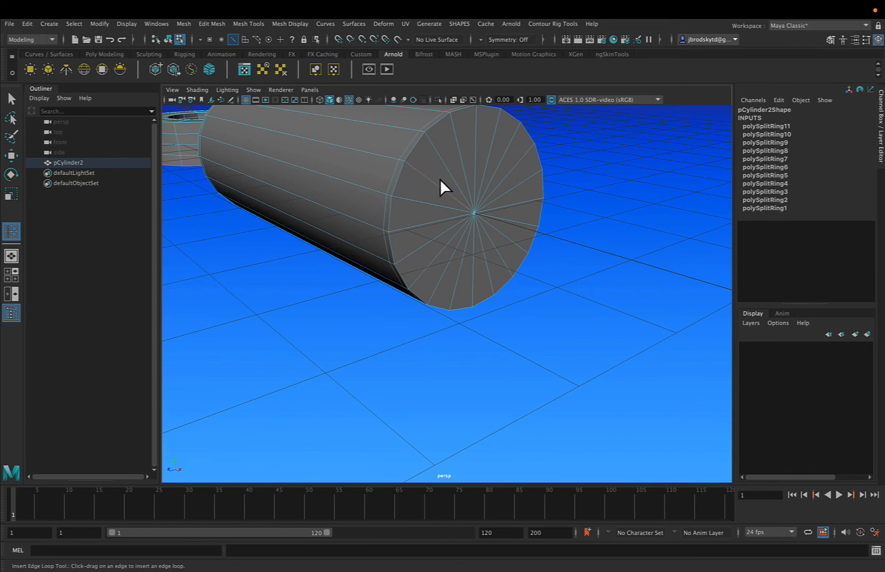
Insert two closely spaced edge loops around the cylinder body a short distance behind its front rim
{"action": "left_click_drag", "start_coordinate": [441, 178], "coordinate": [545, 290], "text": "alt"}
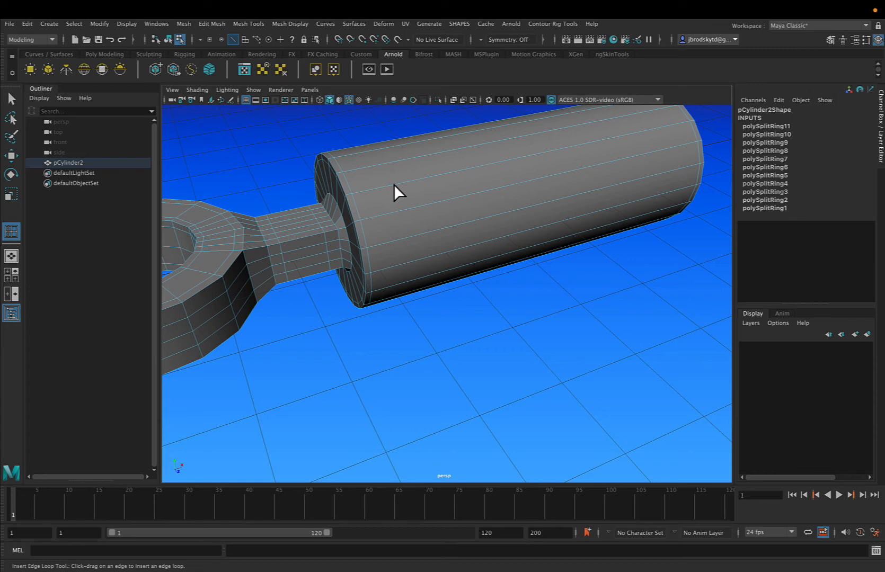
{"action": "left_click_drag", "start_coordinate": [393, 184], "coordinate": [428, 177]}
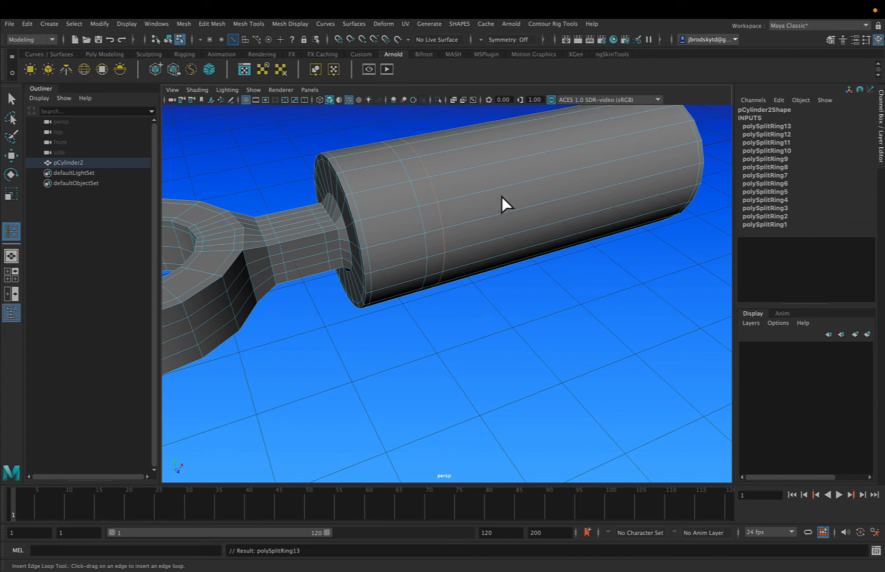
{"action": "left_click_drag", "start_coordinate": [530, 196], "coordinate": [499, 199], "text": "alt"}
{"action": "middle_click_drag", "start_coordinate": [533, 200], "coordinate": [404, 217], "text": "alt"}
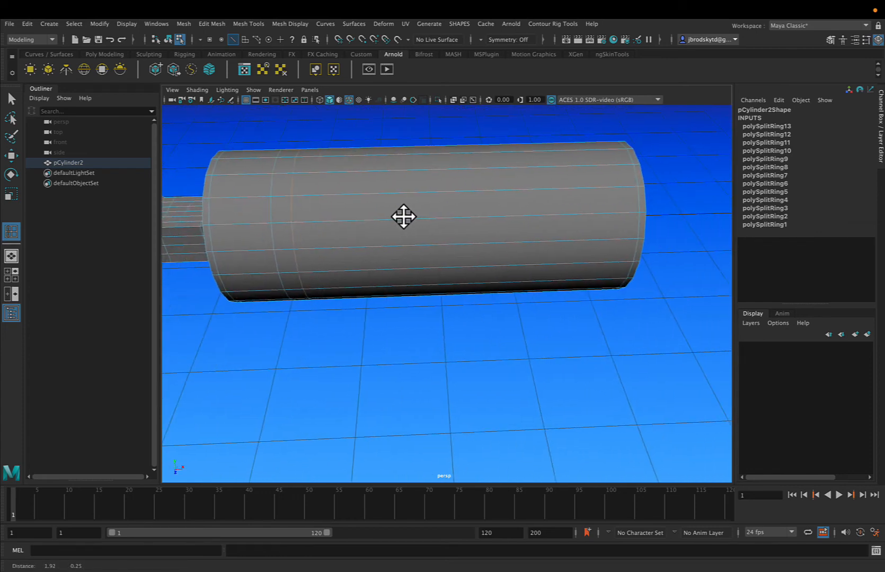
{"action": "left_click_drag", "start_coordinate": [404, 217], "coordinate": [484, 219], "text": "alt"}
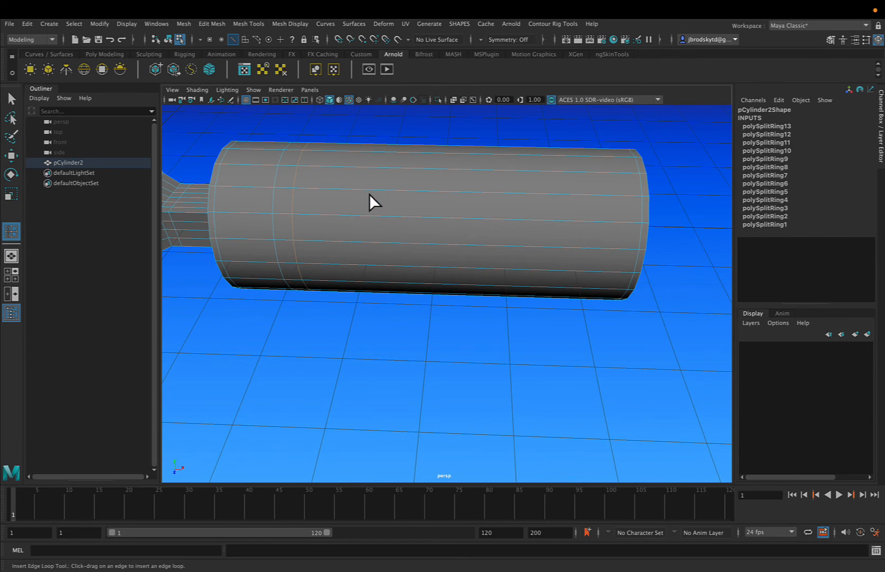
Leave the Insert Edge Loop tool and switch the hinge mesh to face selection at the cylinder's rear end cap
{"action": "right_click_drag", "start_coordinate": [370, 195], "coordinate": [399, 175]}
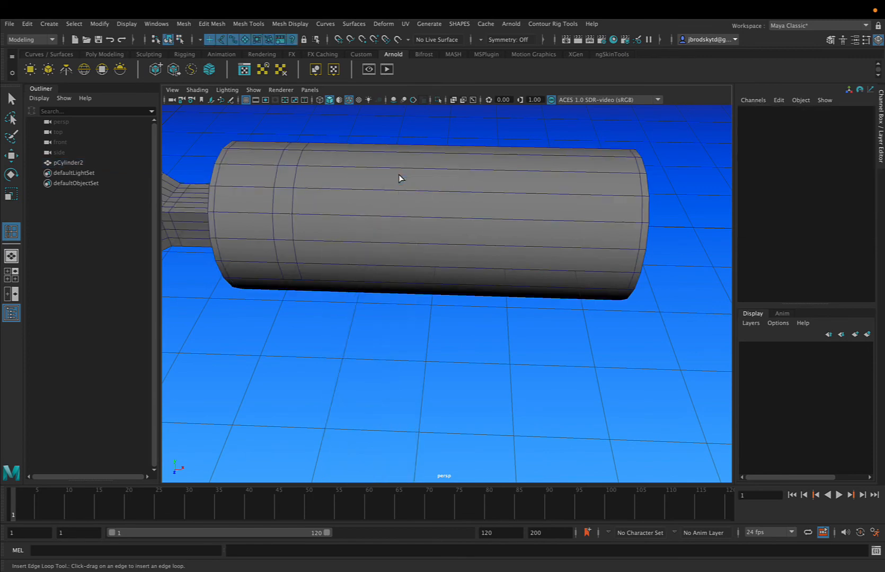
{"action": "key", "text": "w"}
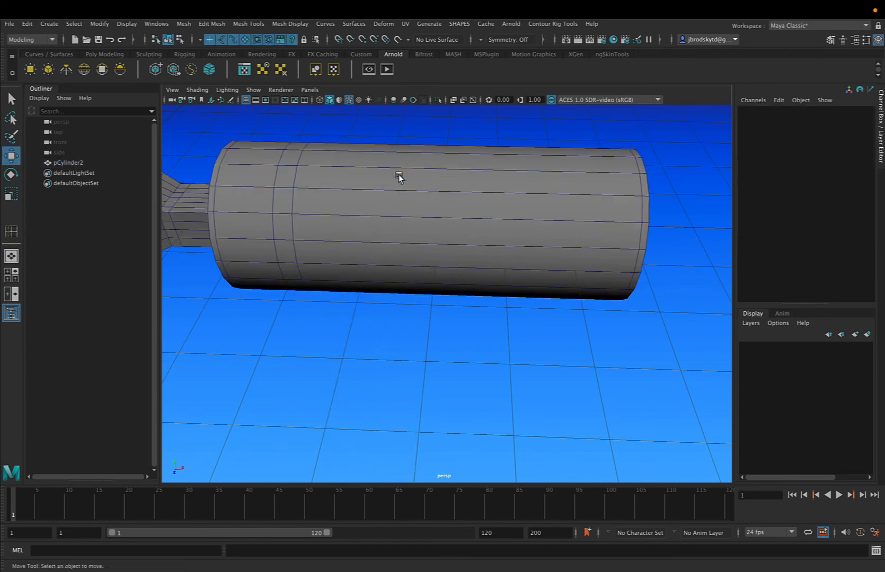
{"action": "left_click", "coordinate": [389, 148]}
{"action": "left_click_drag", "start_coordinate": [399, 174], "coordinate": [444, 247], "text": "alt"}
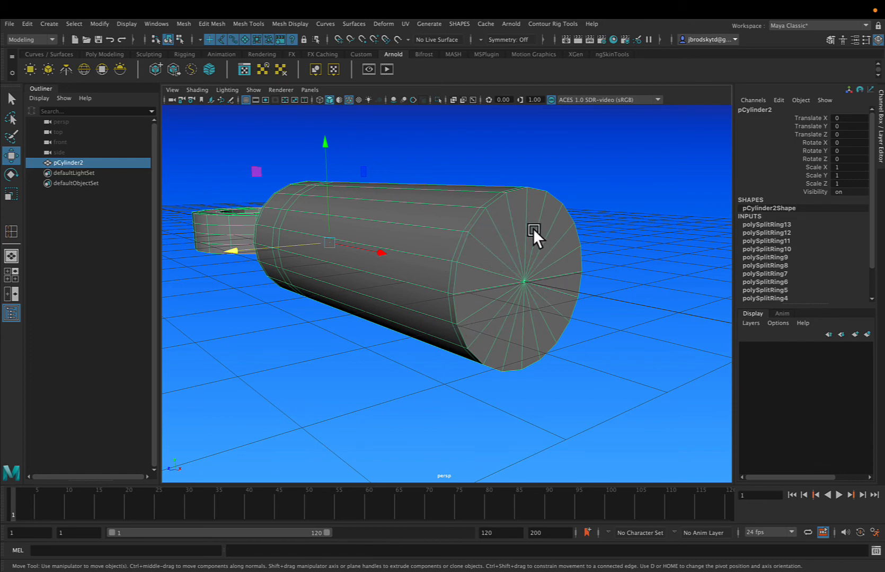
{"action": "right_click_drag", "start_coordinate": [519, 233], "coordinate": [521, 250]}
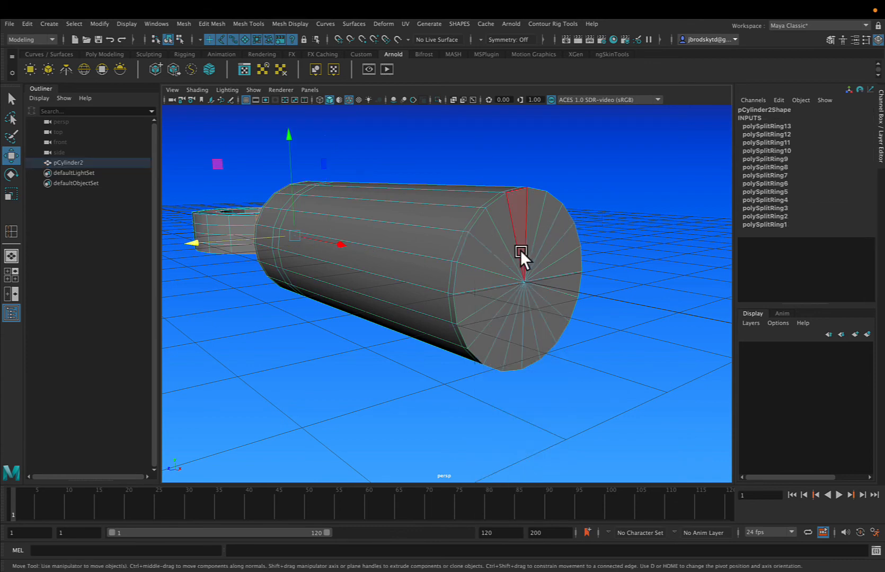
{"action": "left_click", "coordinate": [474, 259]}
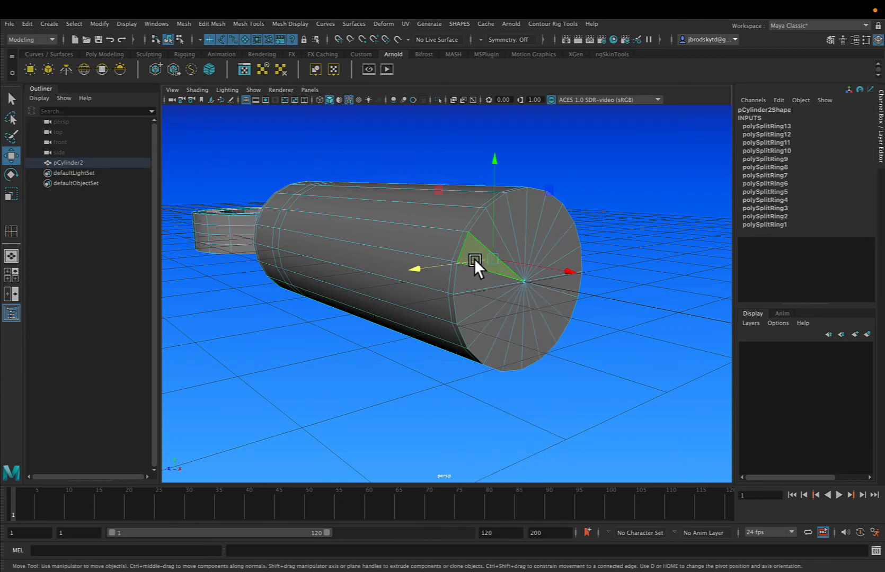
{"action": "key", "text": "q"}
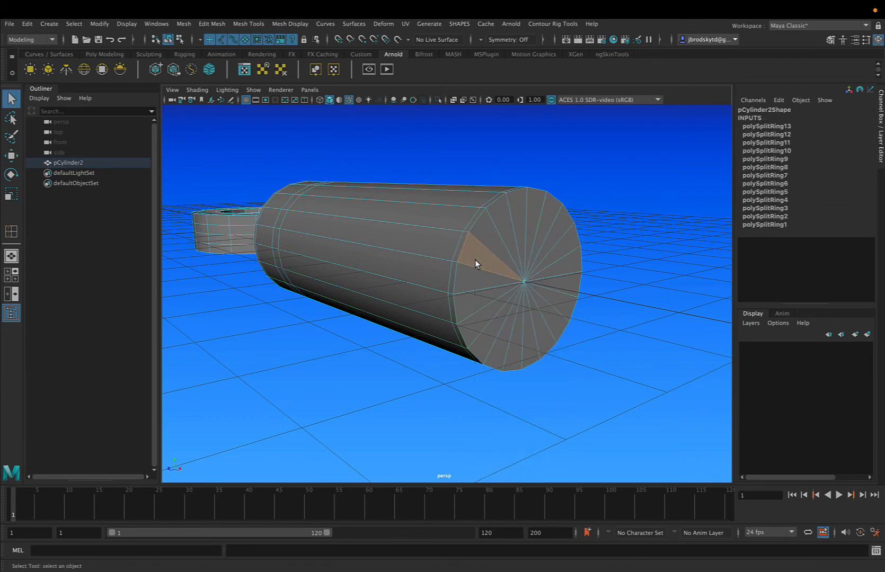
{"action": "left_click", "coordinate": [494, 238]}
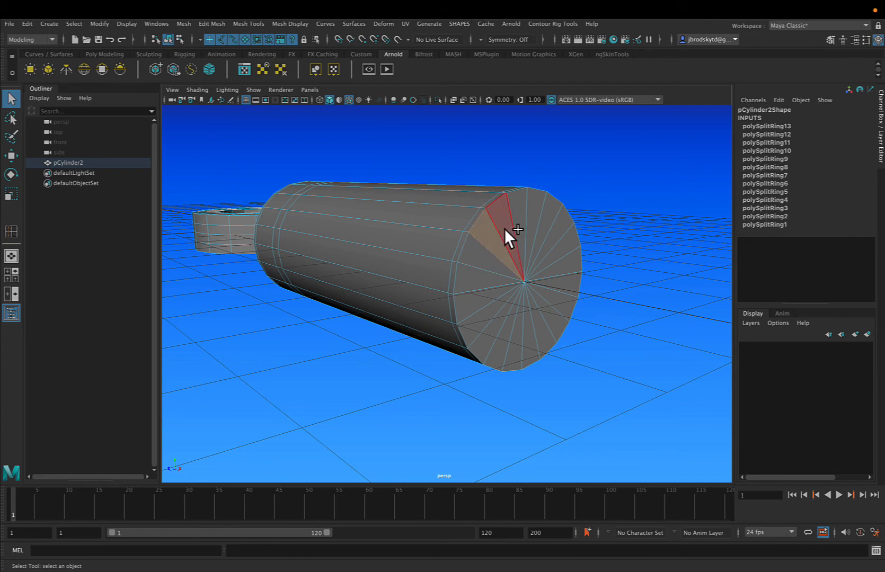
{"action": "left_click", "coordinate": [504, 228], "text": "shift"}
{"action": "left_click", "coordinate": [573, 197]}
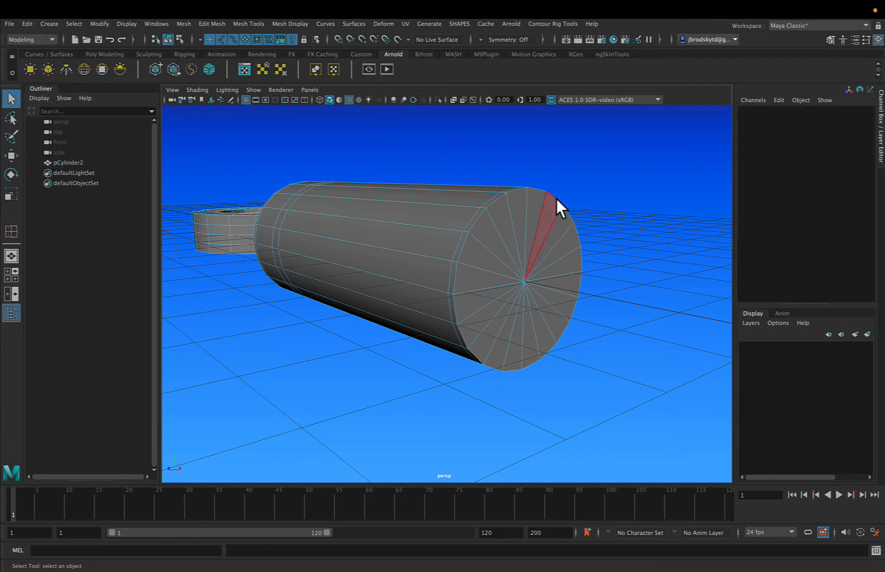
Select all the triangular faces that make up the cylinder's rear end cap
{"action": "left_click", "coordinate": [491, 225]}
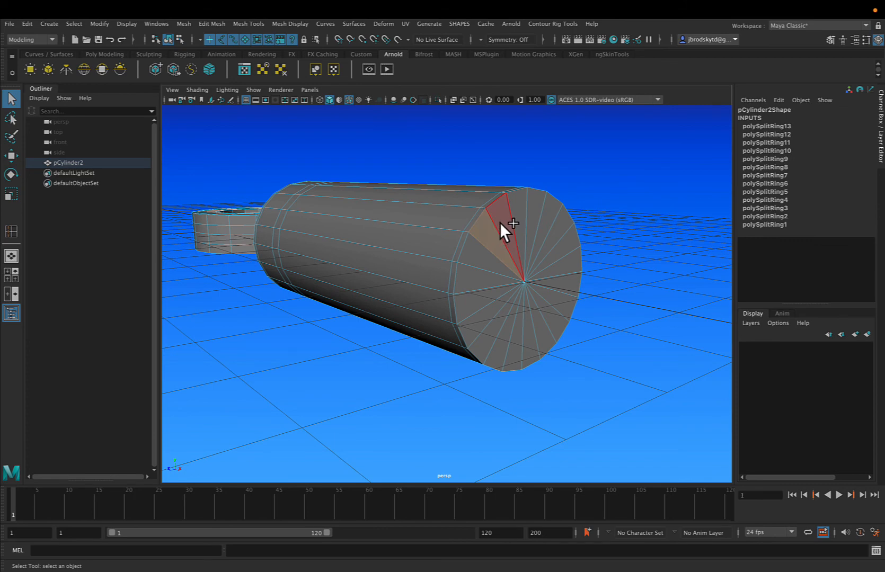
{"action": "left_click", "coordinate": [522, 214], "text": "shift"}
{"action": "left_click", "coordinate": [534, 214], "text": "shift"}
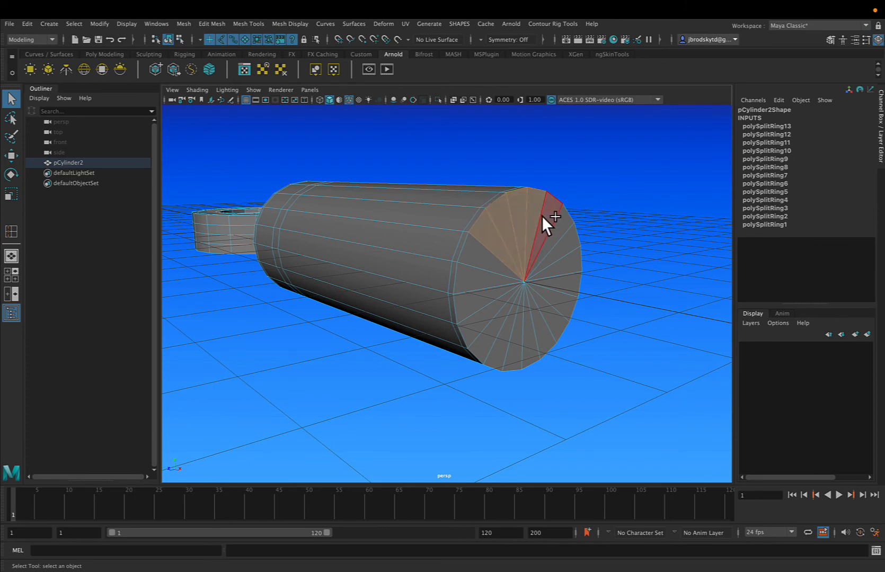
{"action": "left_click", "coordinate": [549, 220], "text": "shift"}
{"action": "left_click", "coordinate": [559, 231], "text": "shift"}
{"action": "left_click", "coordinate": [565, 245], "text": "shift"}
{"action": "left_click", "coordinate": [568, 260], "text": "shift"}
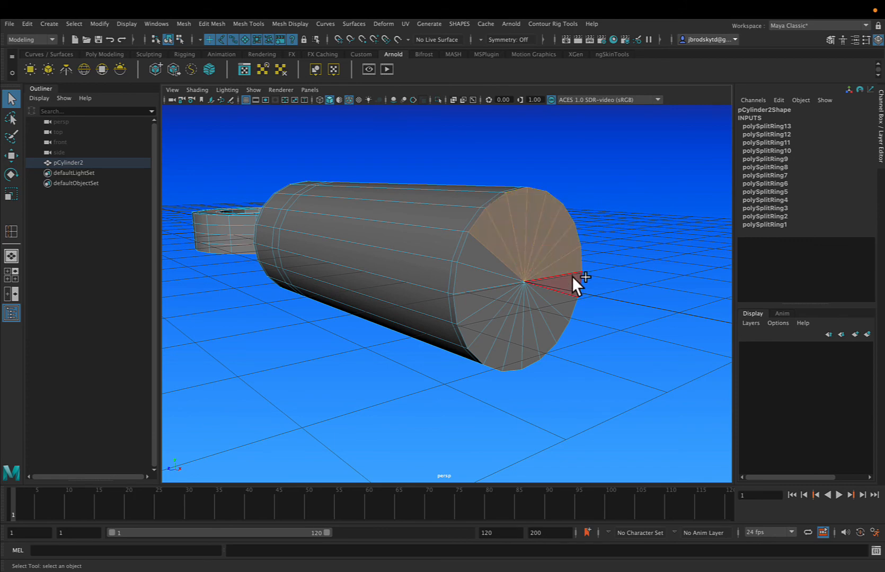
{"action": "left_click", "coordinate": [572, 276], "text": "shift"}
{"action": "left_click", "coordinate": [561, 299], "text": "shift"}
{"action": "left_click", "coordinate": [547, 318], "text": "shift"}
{"action": "left_click", "coordinate": [538, 327], "text": "shift"}
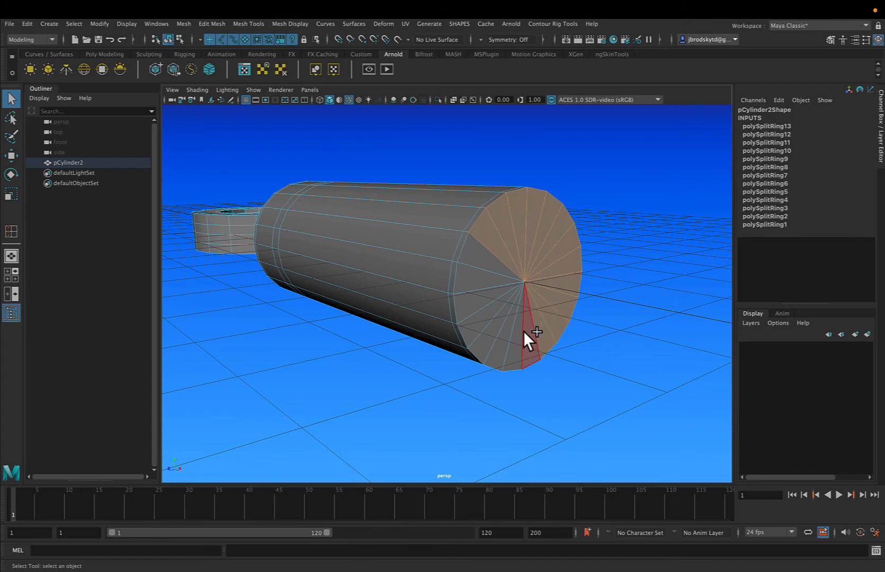
{"action": "left_click", "coordinate": [528, 333], "text": "shift"}
{"action": "left_click", "coordinate": [515, 333], "text": "shift"}
{"action": "left_click", "coordinate": [503, 333], "text": "shift"}
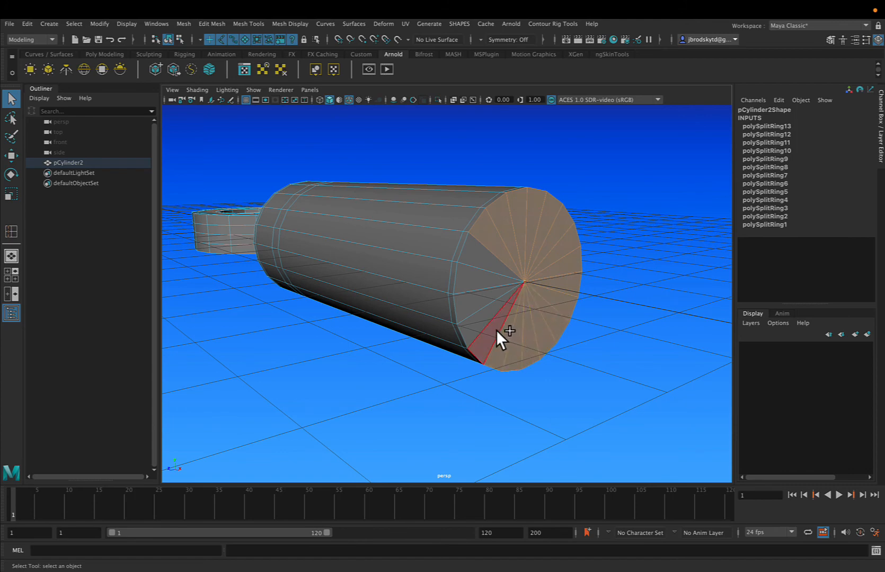
{"action": "left_click", "coordinate": [486, 323], "text": "shift"}
{"action": "left_click", "coordinate": [473, 299], "text": "shift"}
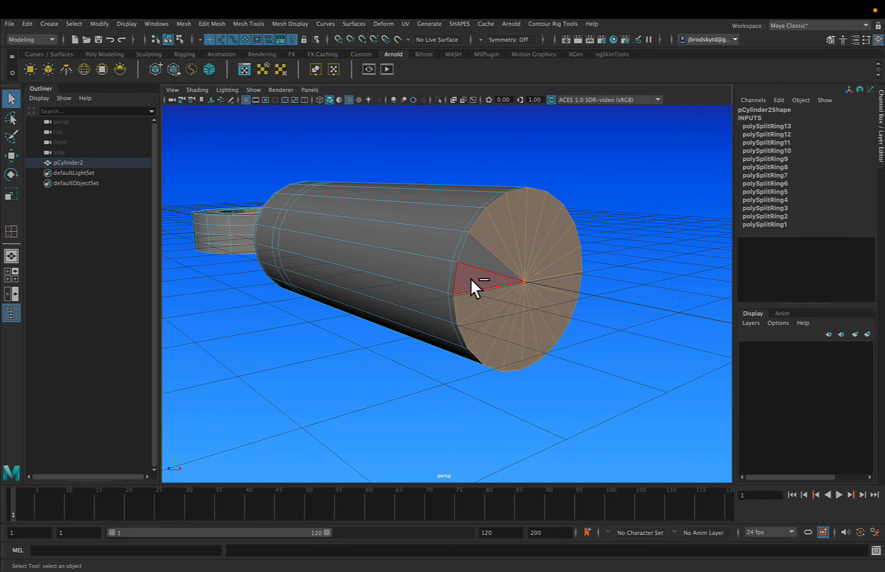
{"action": "left_click", "coordinate": [470, 279], "text": "shift"}
{"action": "left_click", "coordinate": [476, 261], "text": "shift"}
{"action": "mouse_move", "coordinate": [488, 253]}
{"action": "left_mouse_down", "text": "alt"}
{"action": "mouse_move", "coordinate": [523, 253]}
{"action": "mouse_move", "coordinate": [420, 229]}
{"action": "mouse_move", "coordinate": [415, 272]}
{"action": "mouse_move", "coordinate": [477, 282]}
{"action": "mouse_move", "coordinate": [502, 257]}
{"action": "mouse_move", "coordinate": [488, 236]}
{"action": "mouse_move", "coordinate": [478, 233]}
{"action": "mouse_move", "coordinate": [479, 241]}
{"action": "left_mouse_up", "text": "alt"}
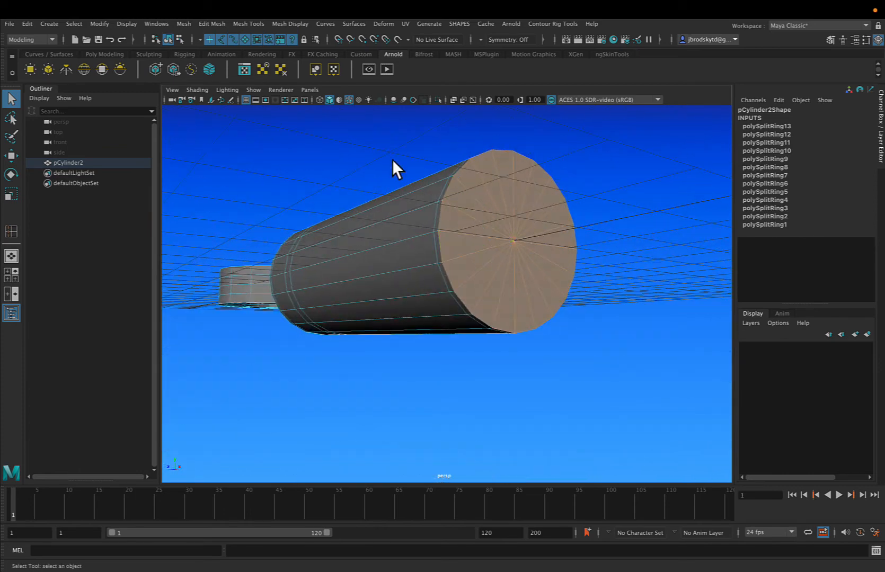
Extrude the selected end cap faces and scale them slightly inward to form a narrow border inside the rear rim
{"action": "left_click", "coordinate": [218, 25]}
{"action": "left_click", "coordinate": [232, 122]}
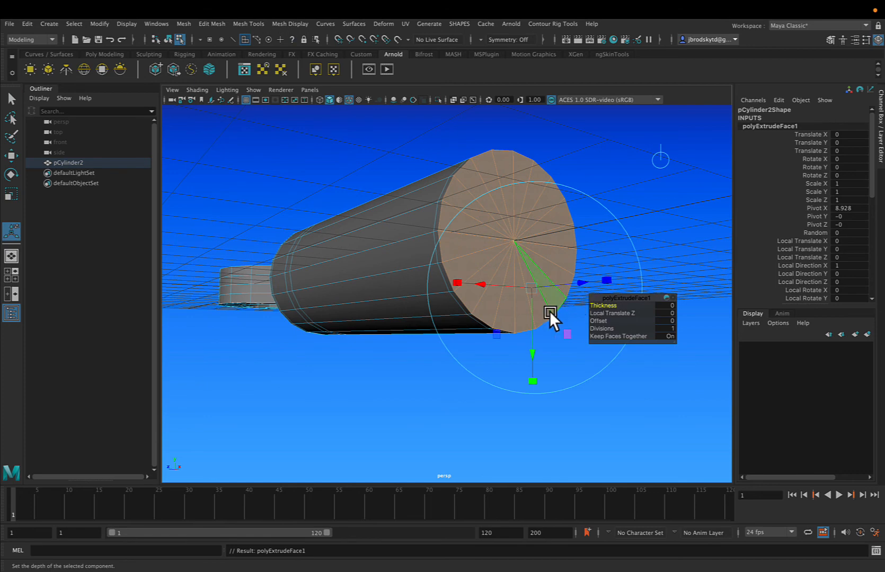
{"action": "key", "text": "r"}
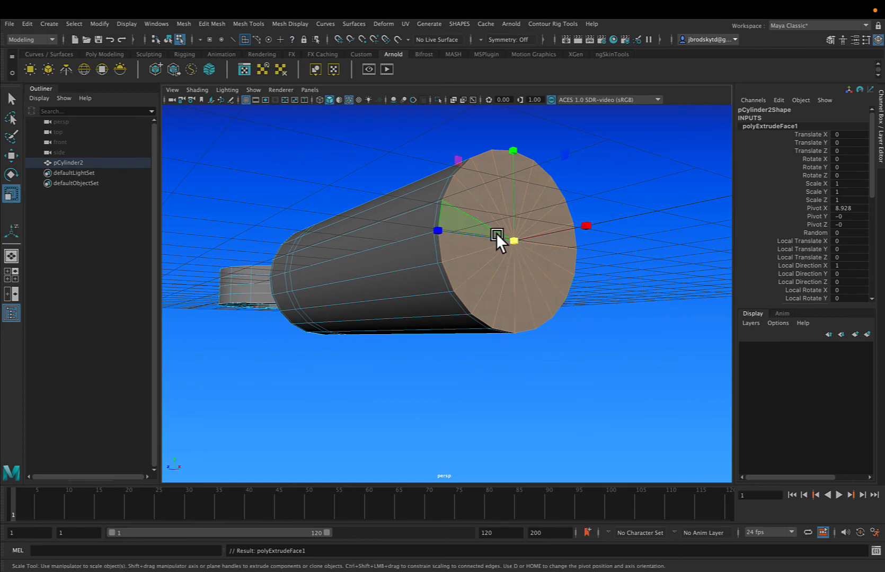
{"action": "left_click_drag", "start_coordinate": [513, 235], "coordinate": [503, 242]}
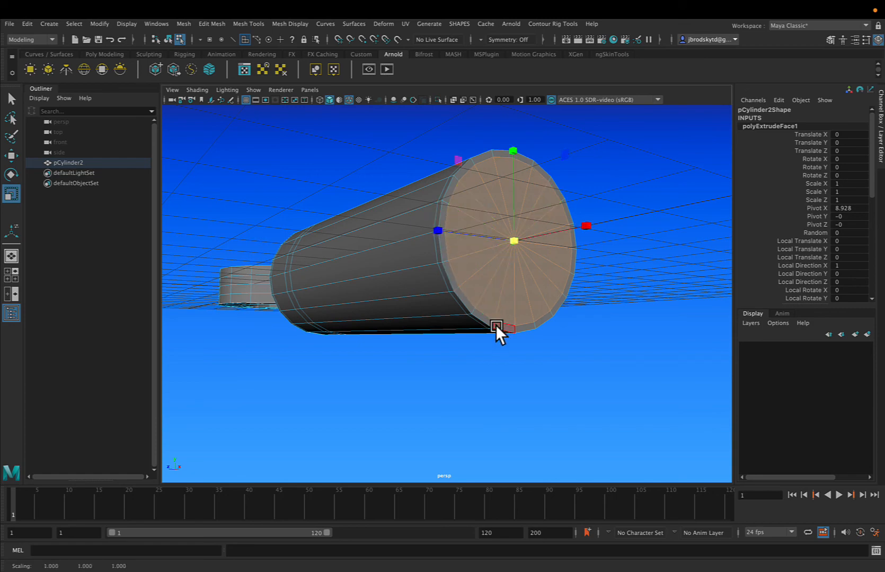
{"action": "left_click", "coordinate": [503, 350]}
{"action": "left_click_drag", "start_coordinate": [505, 350], "coordinate": [496, 374], "text": "alt"}
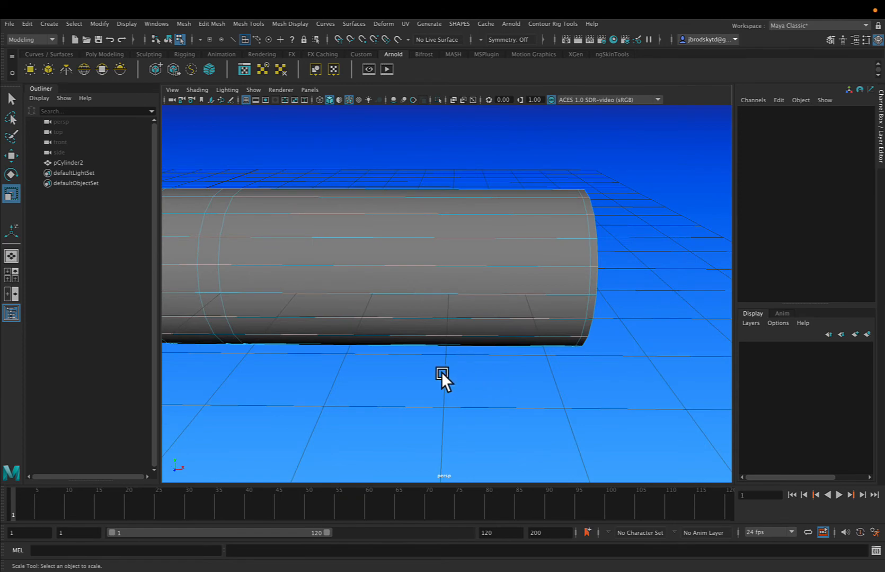
{"action": "mouse_move", "coordinate": [441, 374]}
{"action": "left_mouse_down", "text": "alt"}
{"action": "mouse_move", "coordinate": [530, 381]}
{"action": "mouse_move", "coordinate": [454, 385]}
{"action": "left_mouse_up", "text": "alt"}
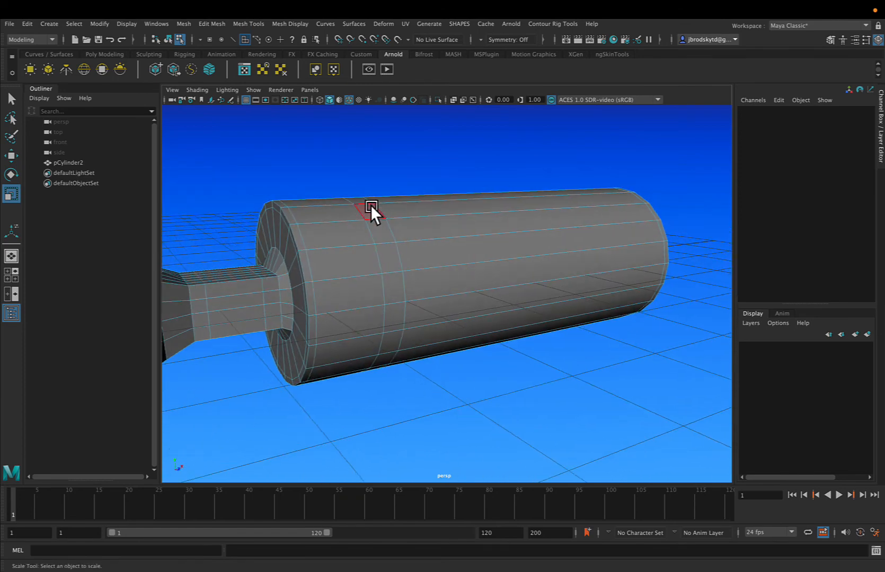
{"action": "left_click_drag", "start_coordinate": [397, 322], "coordinate": [412, 305], "text": "alt"}
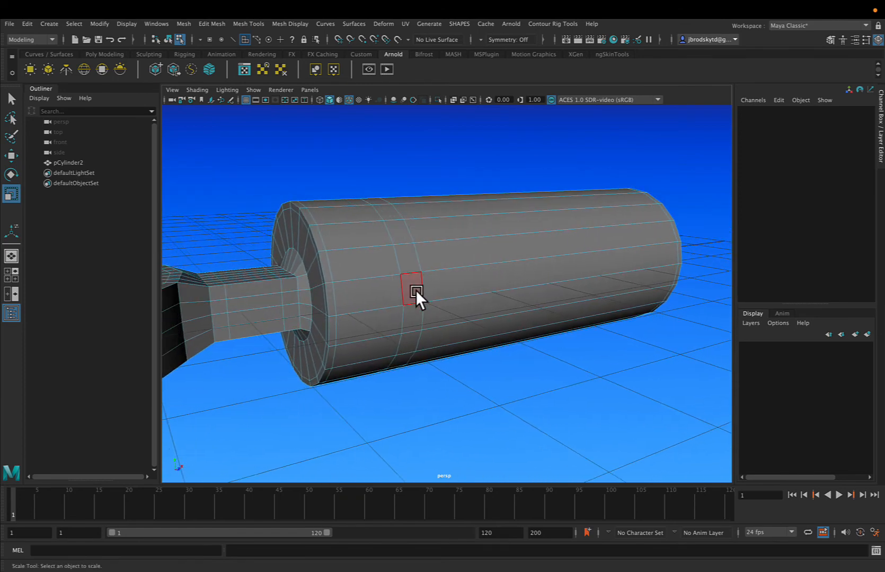
{"action": "left_click", "coordinate": [413, 286]}
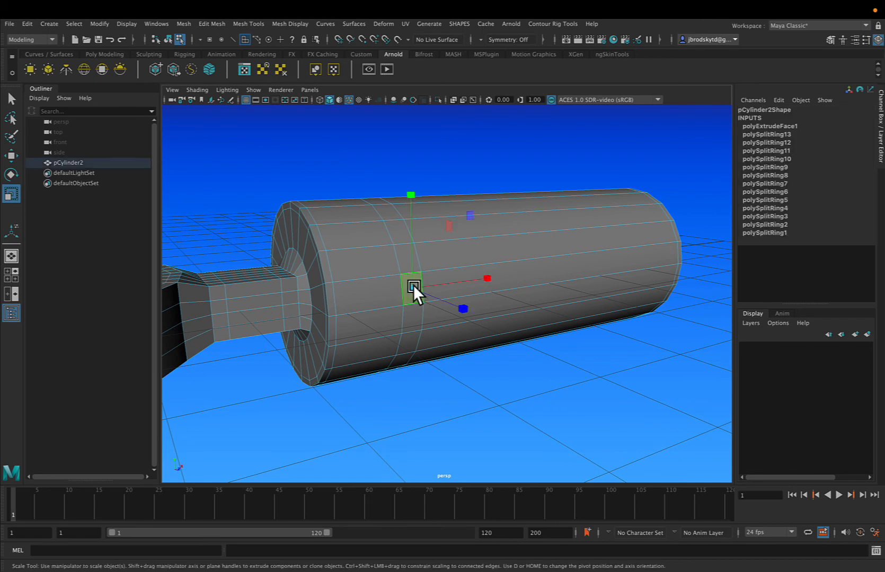
{"action": "double_click", "coordinate": [403, 253], "text": "shift"}
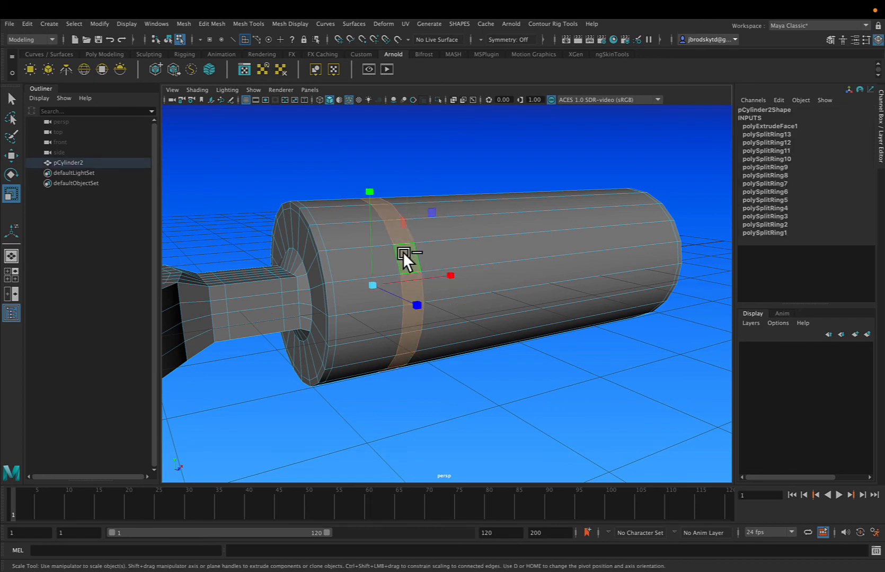
{"action": "left_click_drag", "start_coordinate": [410, 254], "coordinate": [490, 262], "text": "alt"}
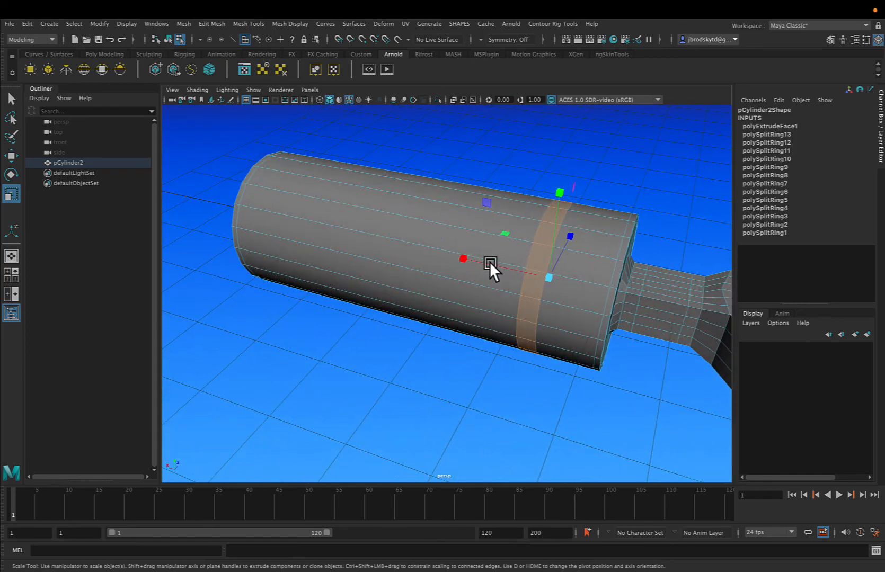
{"action": "left_click_drag", "start_coordinate": [565, 273], "coordinate": [502, 262], "text": "alt"}
{"action": "left_click", "coordinate": [454, 176]}
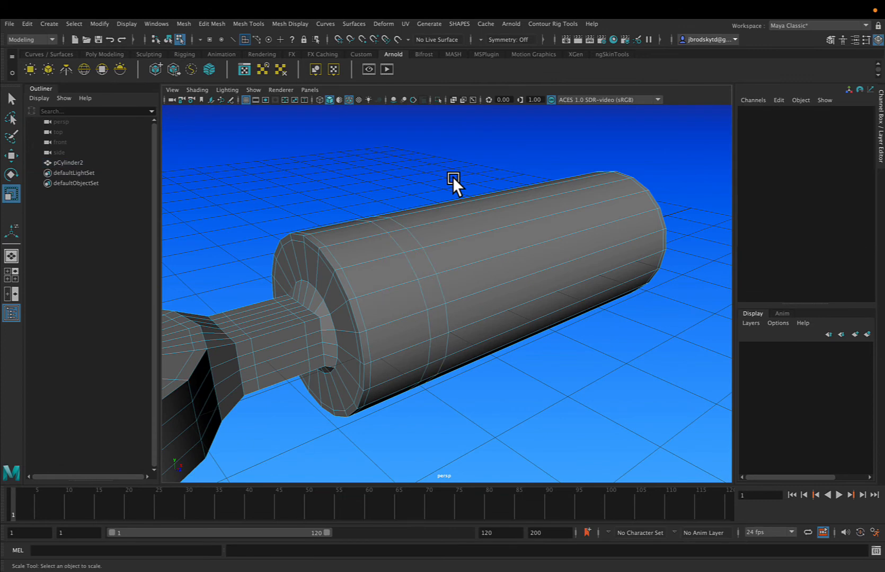
Extrude the ring of faces between the two closely spaced body loops inward with a Local Translate Z of about -0.117, forming a groove
{"action": "scroll", "coordinate": [432, 211], "scroll_direction": "up", "scroll_amount": 4}
{"action": "left_click", "coordinate": [410, 280]}
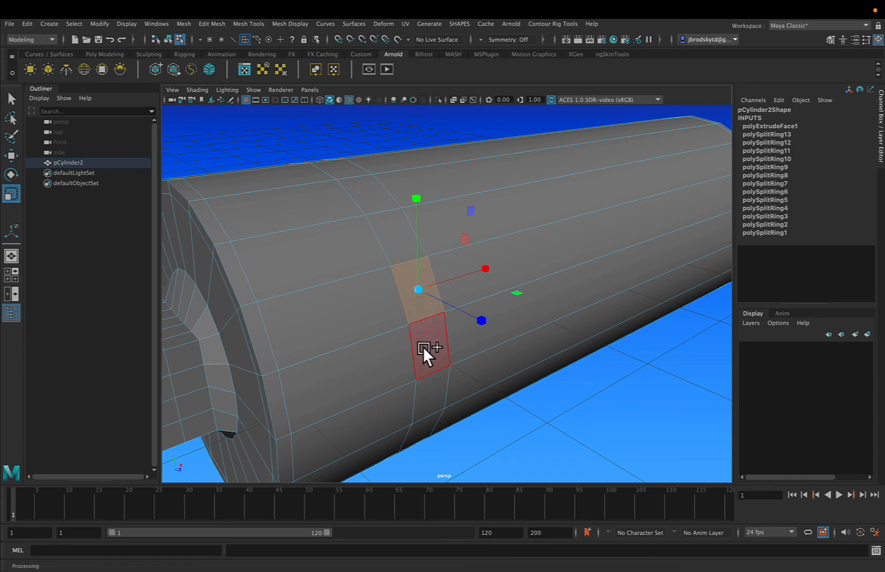
{"action": "double_click", "coordinate": [404, 247], "text": "shift"}
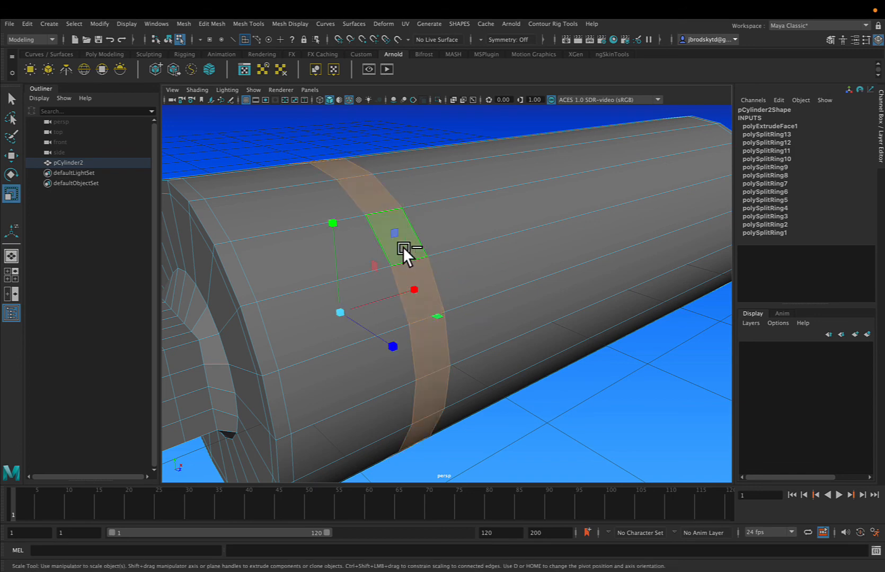
{"action": "left_click_drag", "start_coordinate": [366, 214], "coordinate": [416, 245], "text": "alt"}
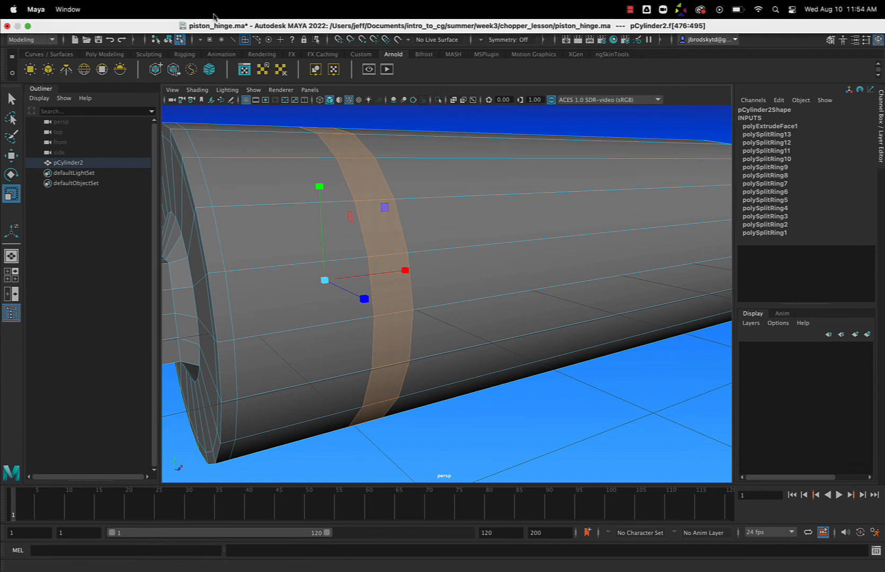
{"action": "left_click", "coordinate": [211, 25]}
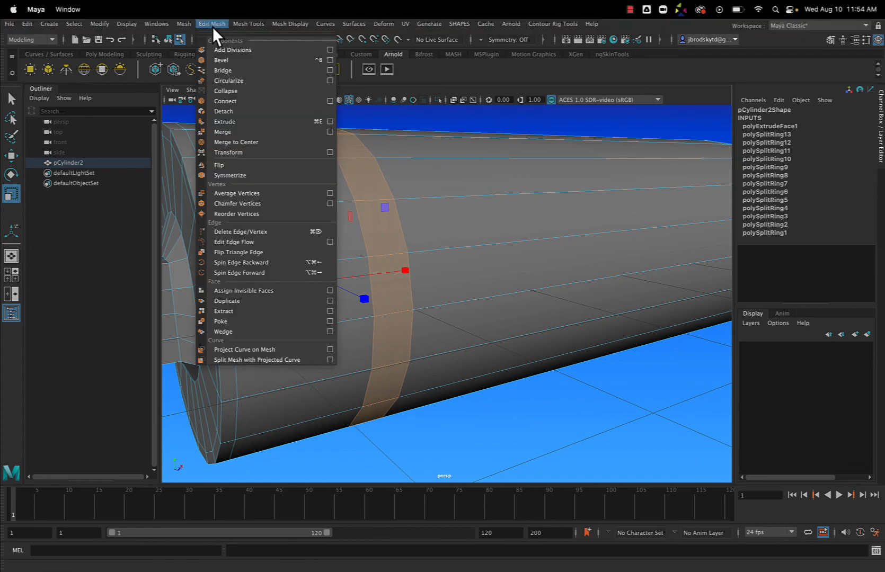
{"action": "left_click", "coordinate": [232, 121]}
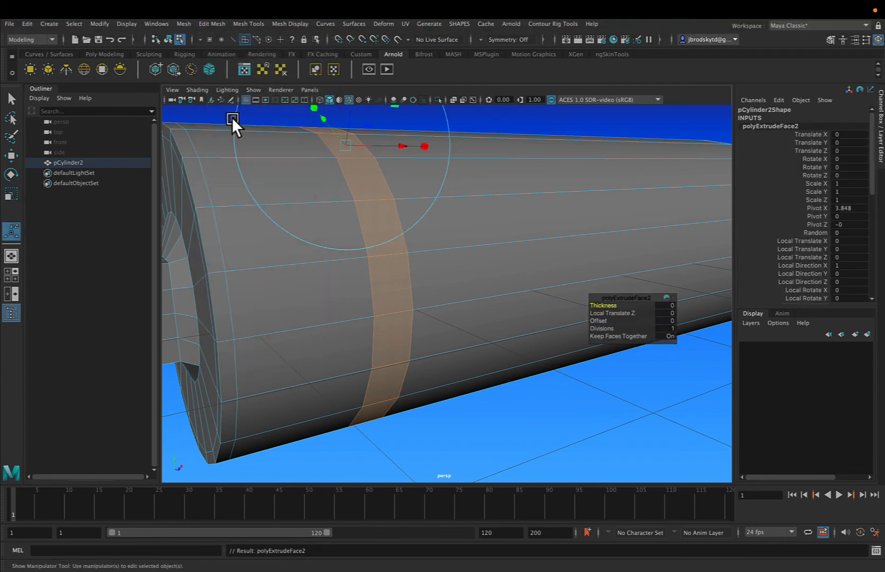
{"action": "left_click_drag", "start_coordinate": [285, 183], "coordinate": [370, 289], "text": "alt"}
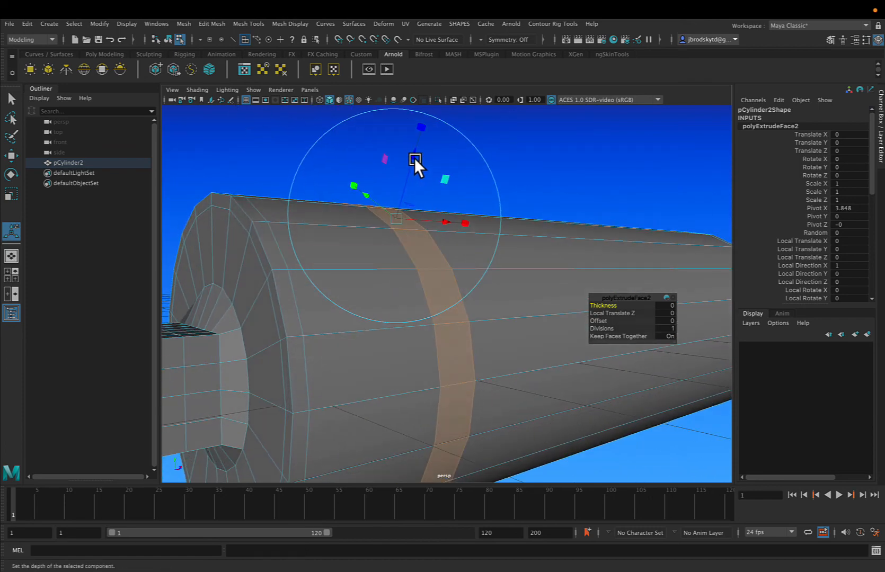
{"action": "left_click_drag", "start_coordinate": [414, 157], "coordinate": [419, 263]}
{"action": "key", "text": "f"}
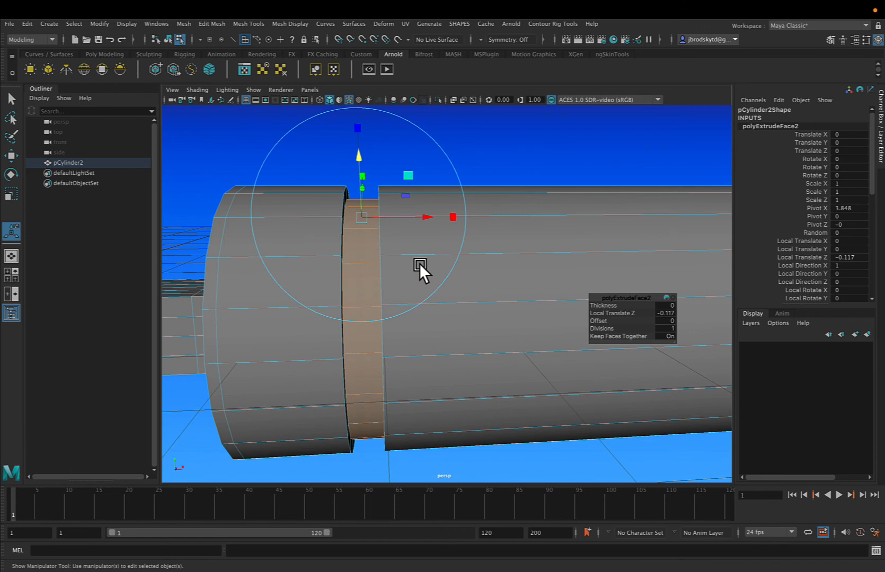
Extrude the groove's floor faces again and scale them slightly narrower along the cylinder's length
{"action": "key", "text": "ctrl+e"}
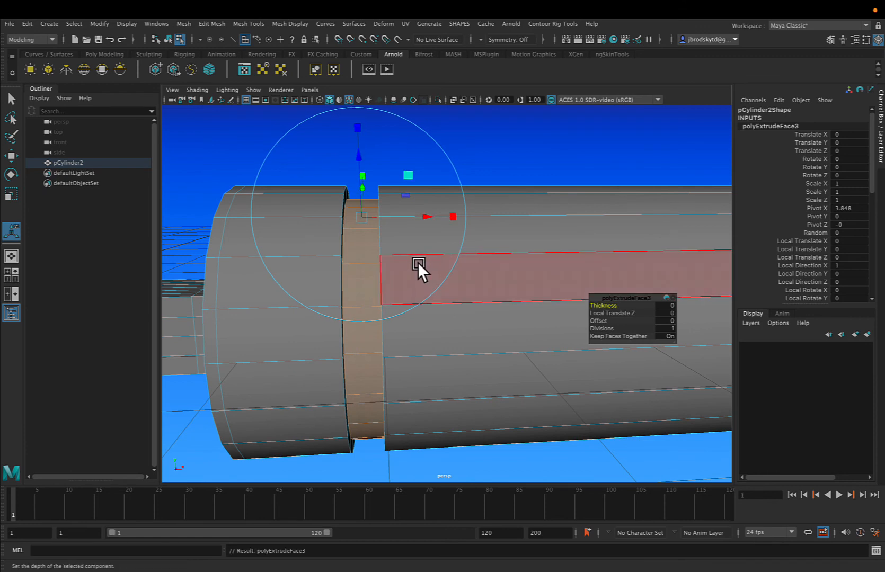
{"action": "key", "text": "r"}
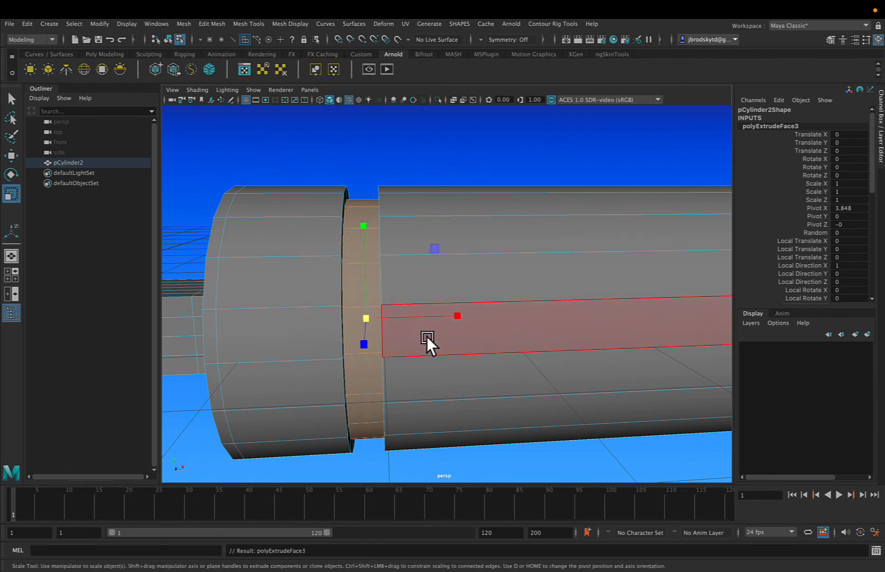
{"action": "left_click_drag", "start_coordinate": [456, 317], "coordinate": [421, 200]}
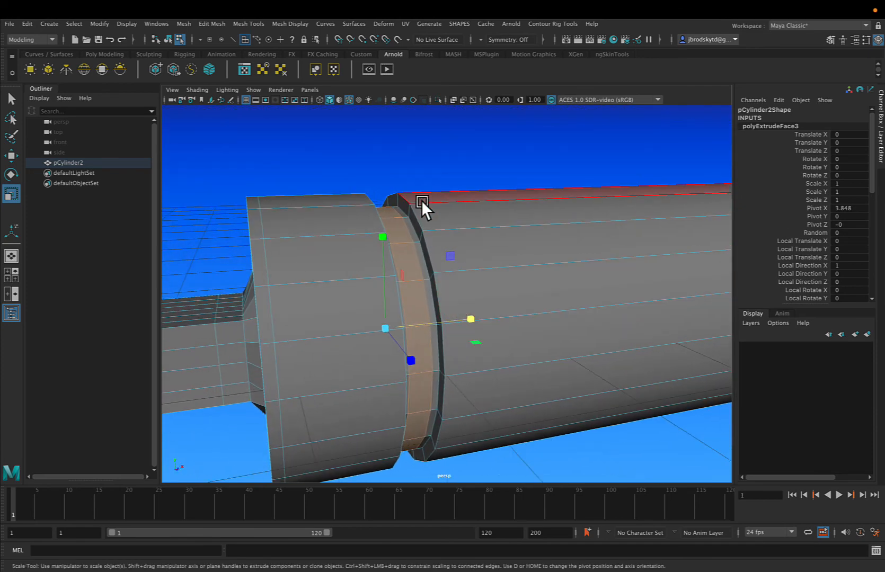
Insert one supporting edge loop on the cylinder wall close to each side of the groove
{"action": "right_click", "coordinate": [426, 193]}
{"action": "right_click_drag", "start_coordinate": [426, 195], "coordinate": [442, 188]}
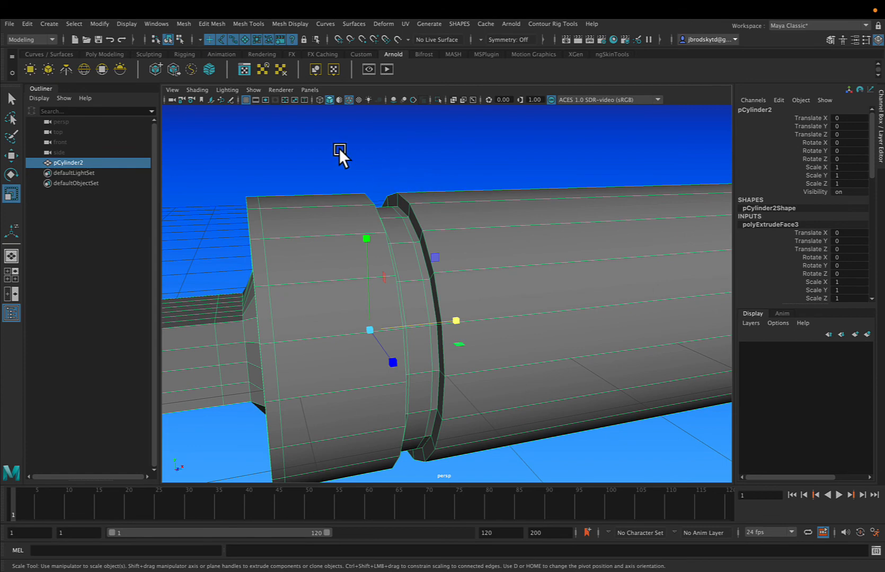
{"action": "left_click", "coordinate": [239, 24]}
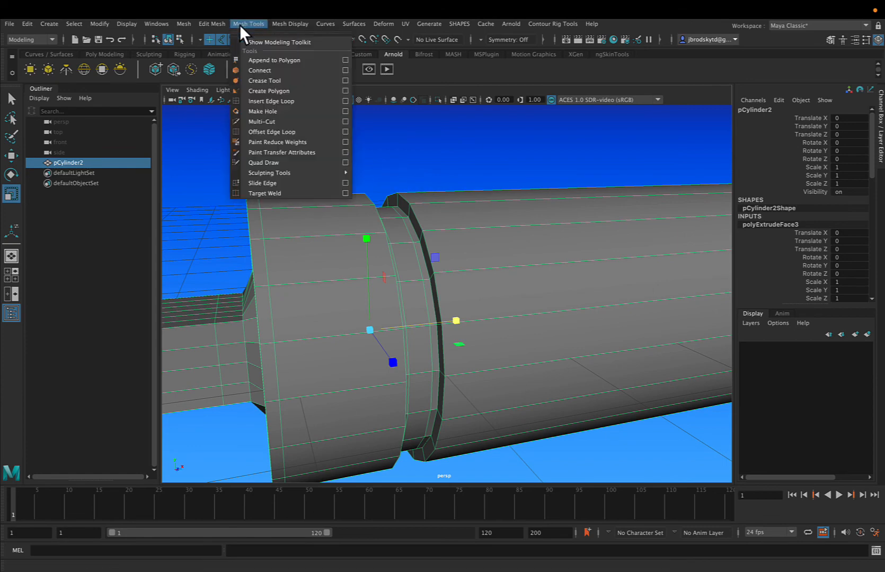
{"action": "left_click", "coordinate": [273, 101]}
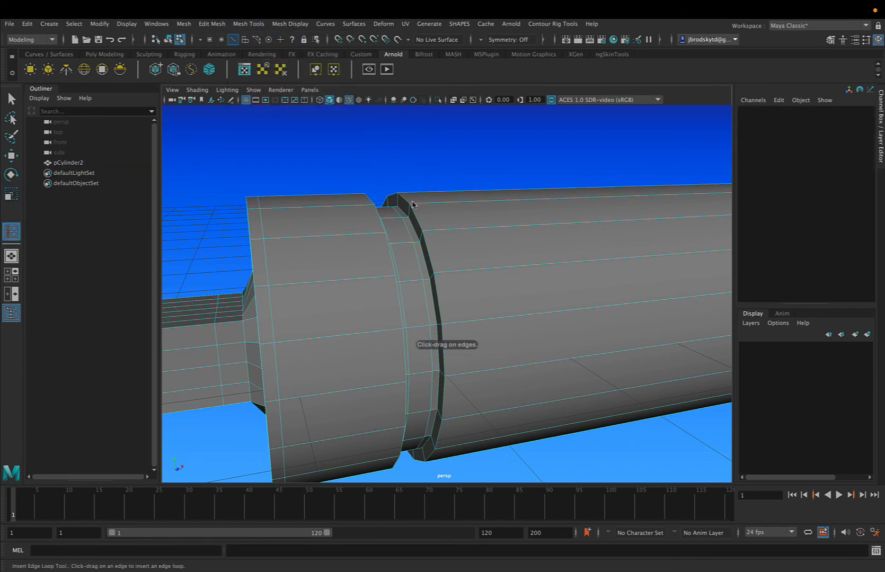
{"action": "left_click_drag", "start_coordinate": [455, 224], "coordinate": [401, 254], "text": "alt"}
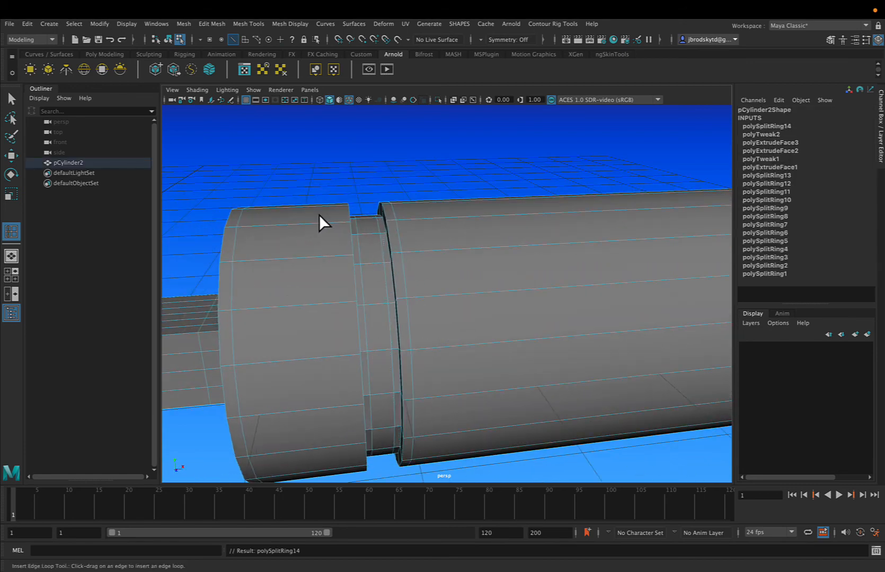
{"action": "left_click_drag", "start_coordinate": [319, 222], "coordinate": [332, 225]}
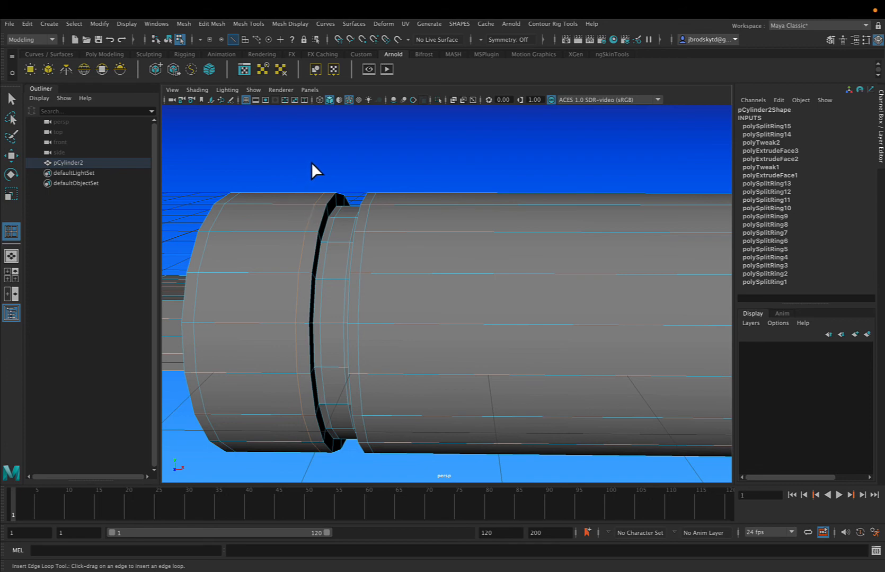
Return to object selection with the whole hinge mesh selected and save the scene
{"action": "right_click_drag", "start_coordinate": [312, 169], "coordinate": [337, 148]}
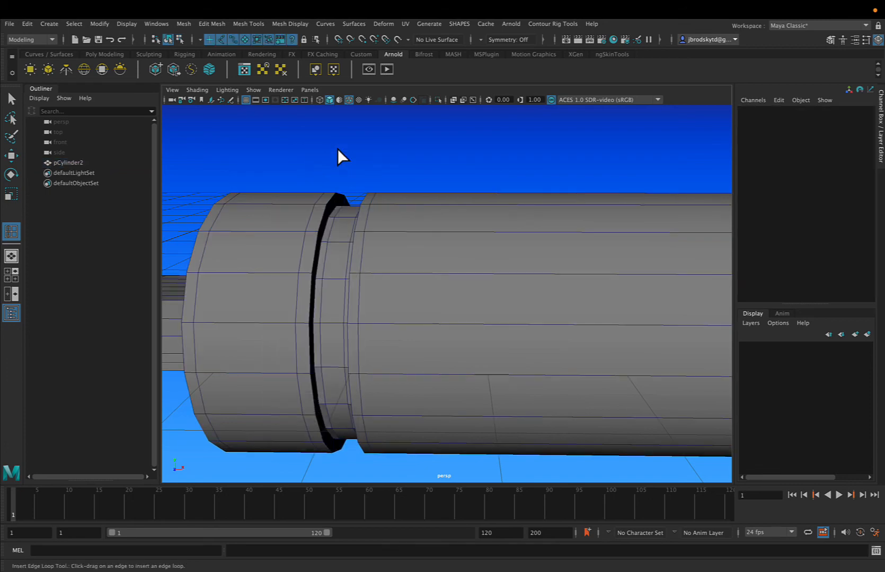
{"action": "key", "text": "w"}
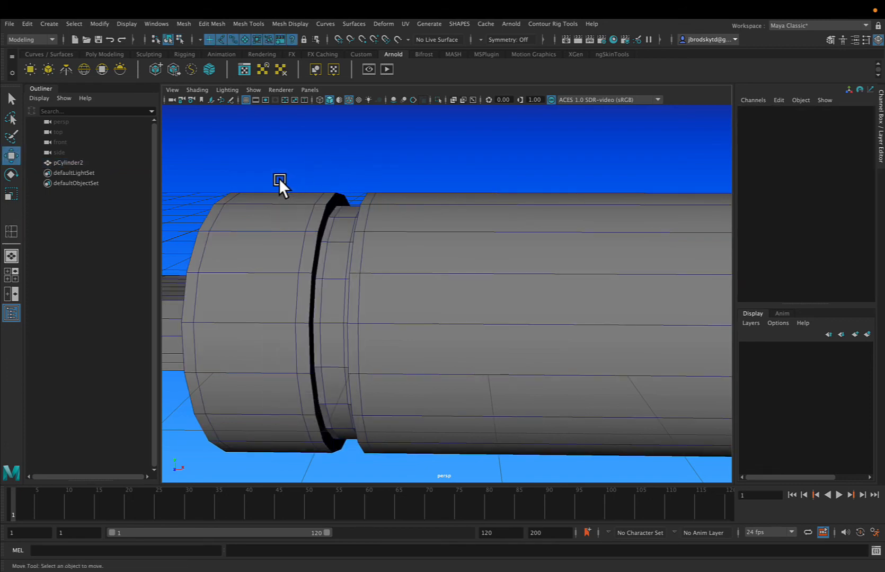
{"action": "left_click_drag", "start_coordinate": [279, 179], "coordinate": [349, 236]}
{"action": "scroll", "coordinate": [387, 256], "scroll_direction": "down", "scroll_amount": 7}
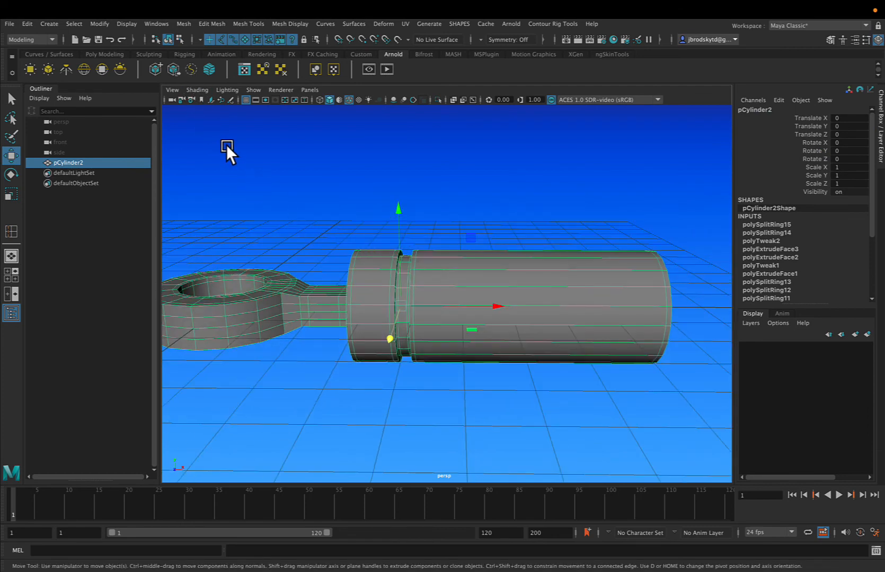
{"action": "key", "text": "super+s"}
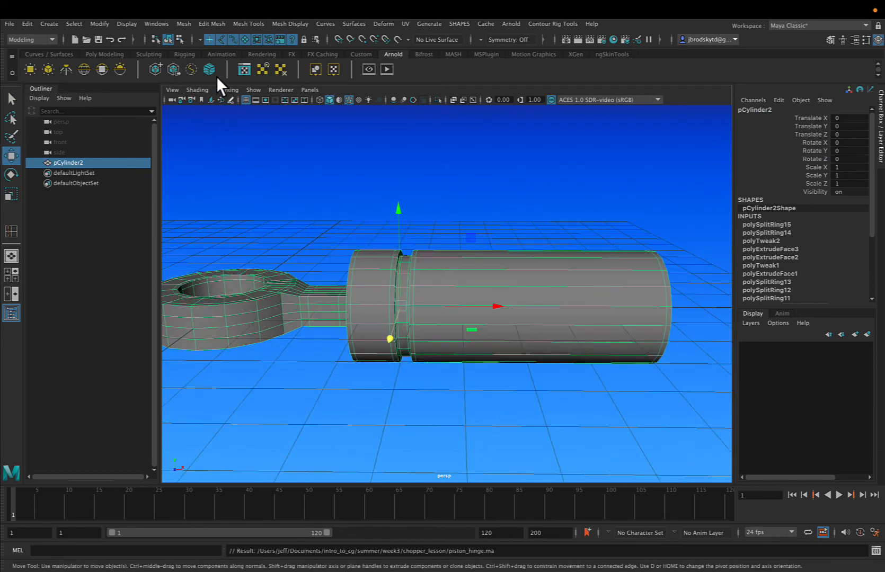
Smooth the whole hinge mesh with one division and deselect it
{"action": "left_click", "coordinate": [179, 23]}
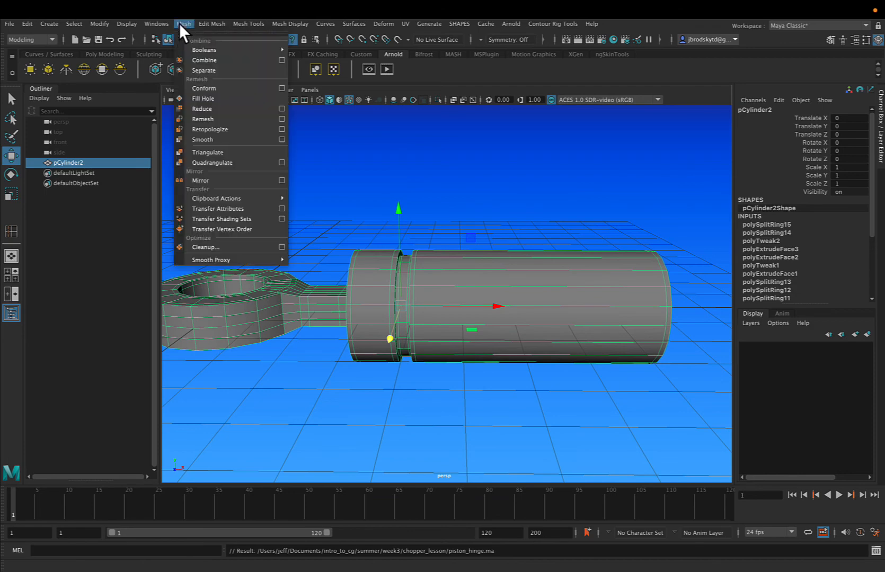
{"action": "left_click", "coordinate": [240, 146]}
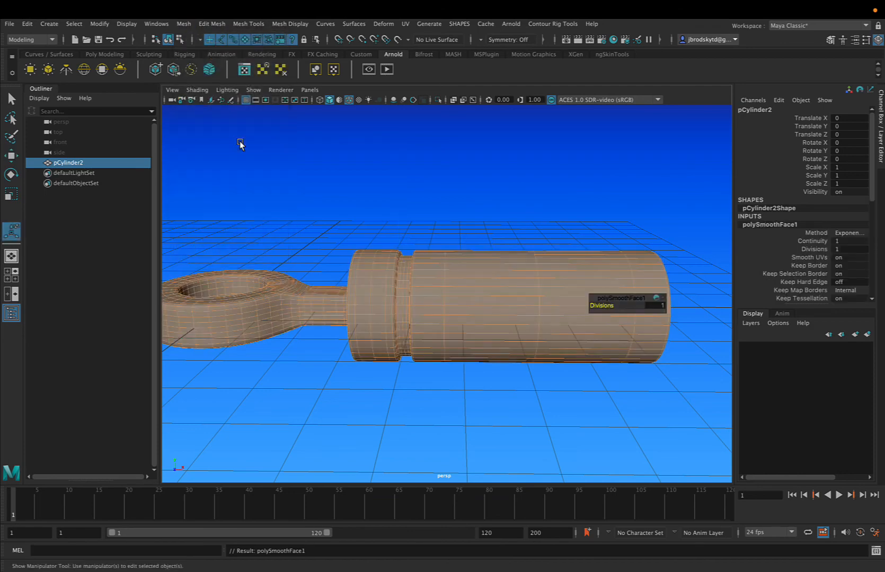
{"action": "left_click", "coordinate": [315, 166]}
{"action": "left_click_drag", "start_coordinate": [317, 184], "coordinate": [320, 193], "text": "alt"}
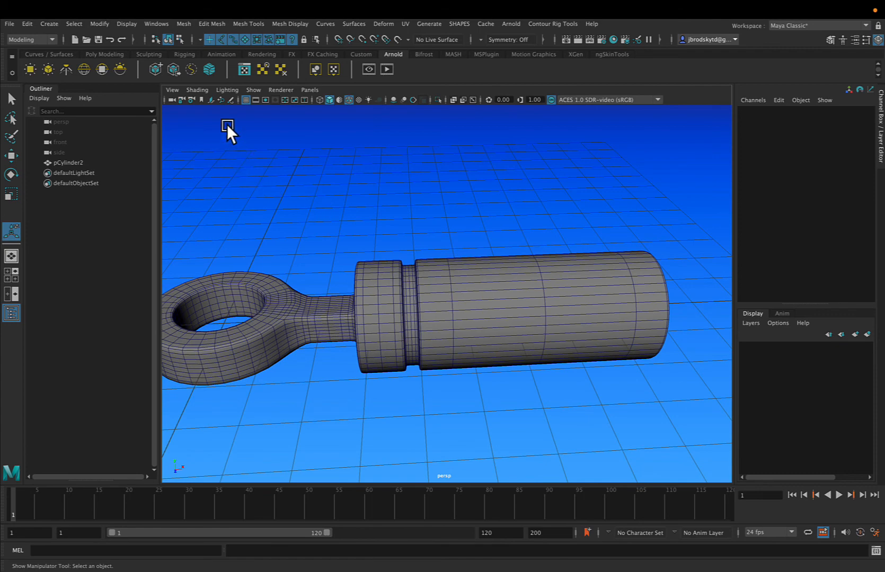
Turn off the Wireframe on Shaded display and review the smoothed hinge from both sides
{"action": "left_click", "coordinate": [197, 90]}
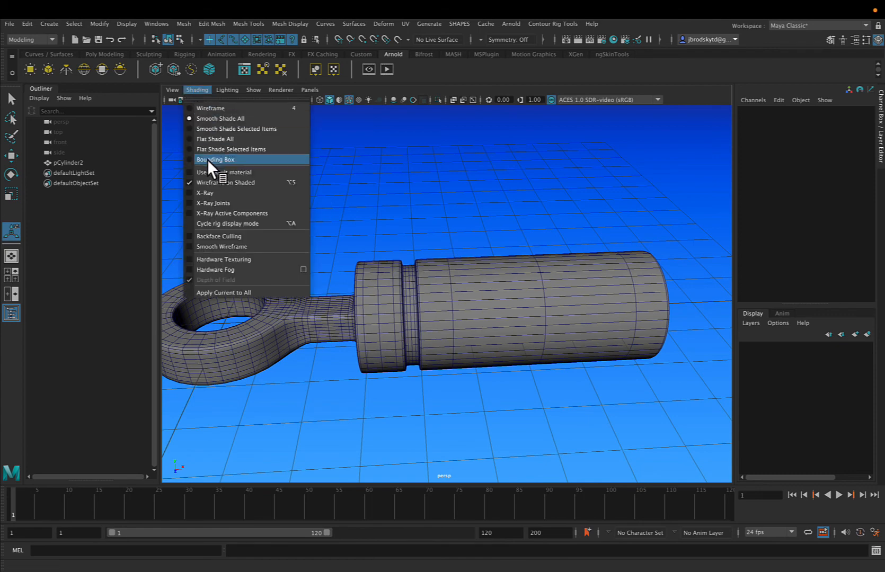
{"action": "left_click", "coordinate": [215, 183]}
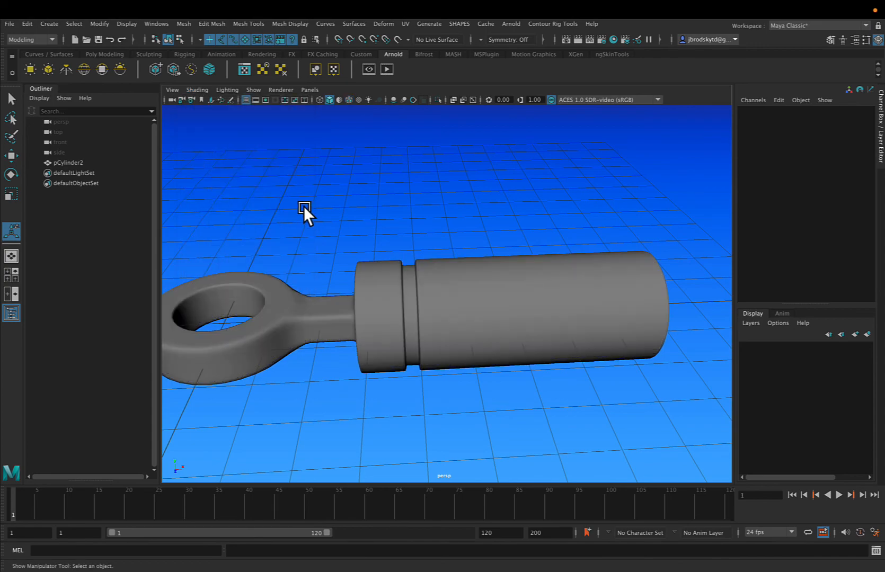
{"action": "left_click_drag", "start_coordinate": [305, 208], "coordinate": [415, 336], "text": "alt"}
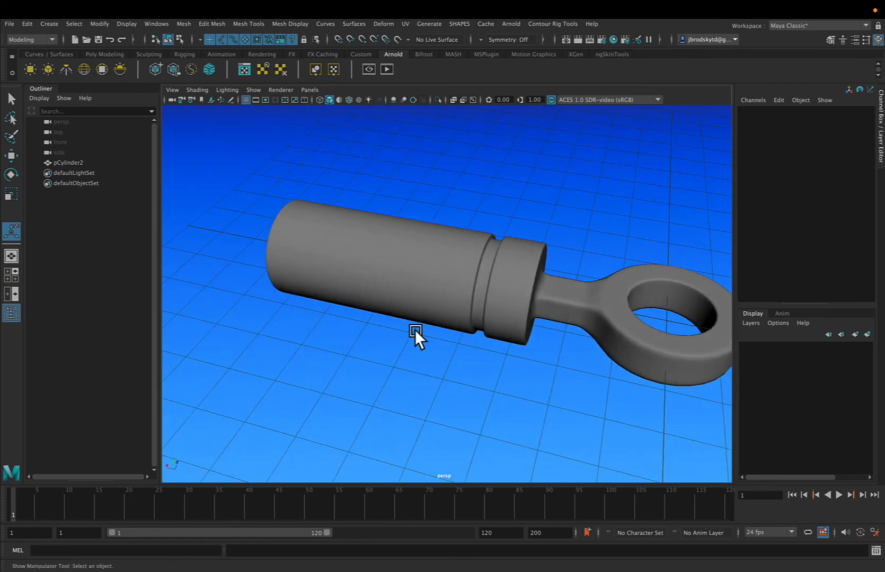
{"action": "middle_click_drag", "start_coordinate": [443, 330], "coordinate": [372, 359], "text": "alt"}
{"action": "scroll", "coordinate": [376, 360], "scroll_direction": "down", "scroll_amount": 2}
{"action": "left_click_drag", "start_coordinate": [381, 361], "coordinate": [330, 369], "text": "alt"}
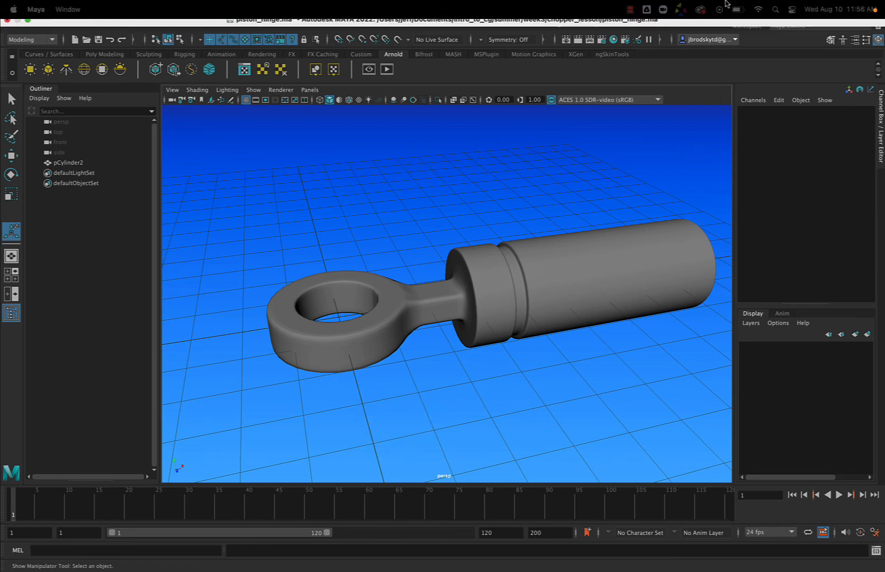
{"action": "left_click", "coordinate": [630, 9]}
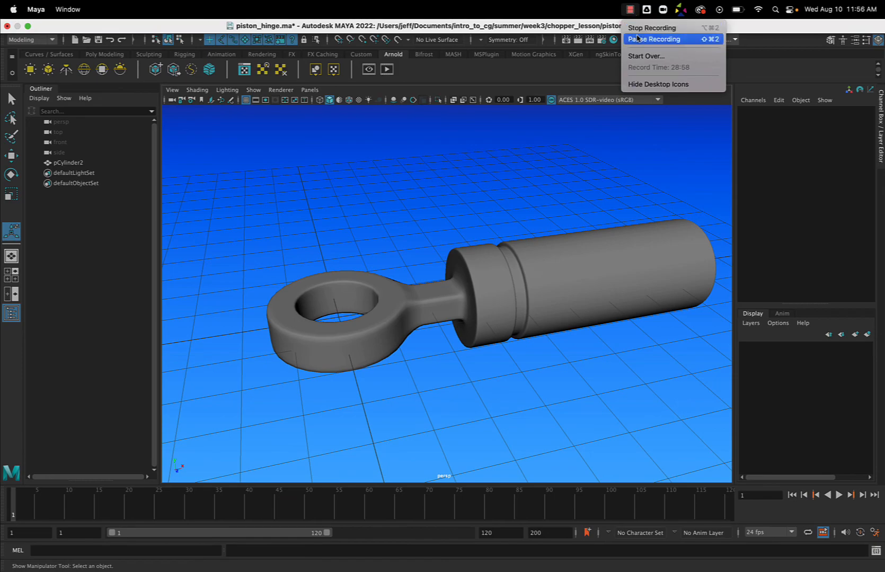